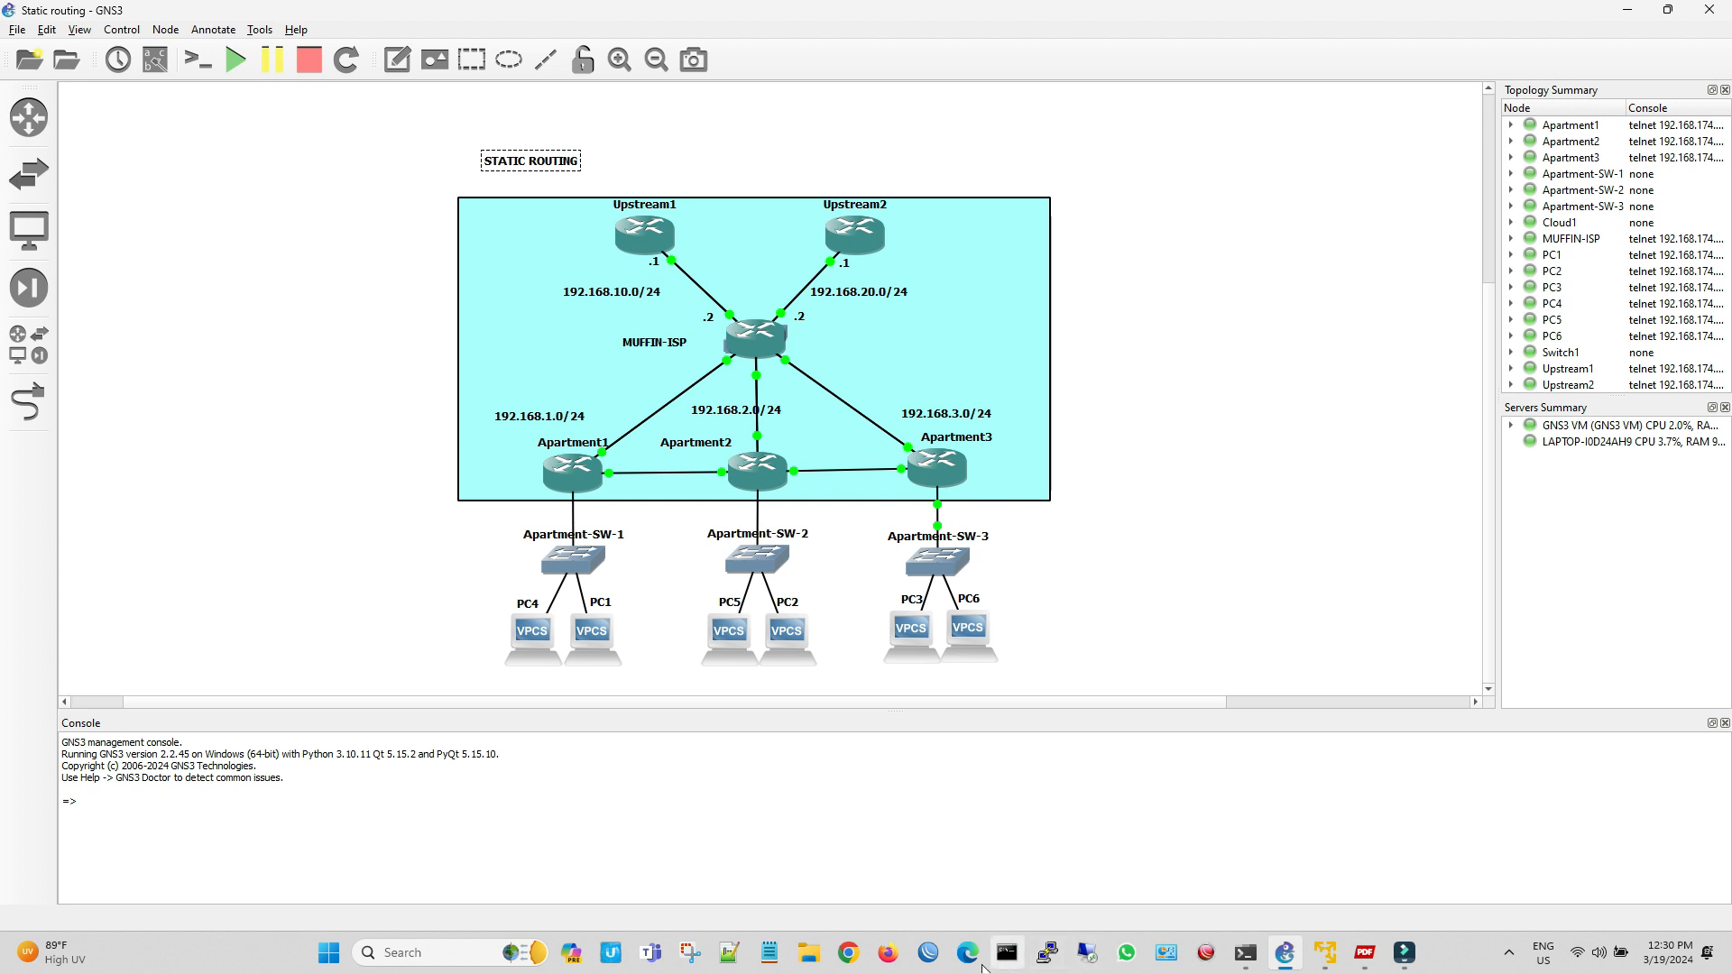
# Switch to WinBox and connect to the Muffin-ISP router found among the neighbors
pyautogui.click(928, 954)
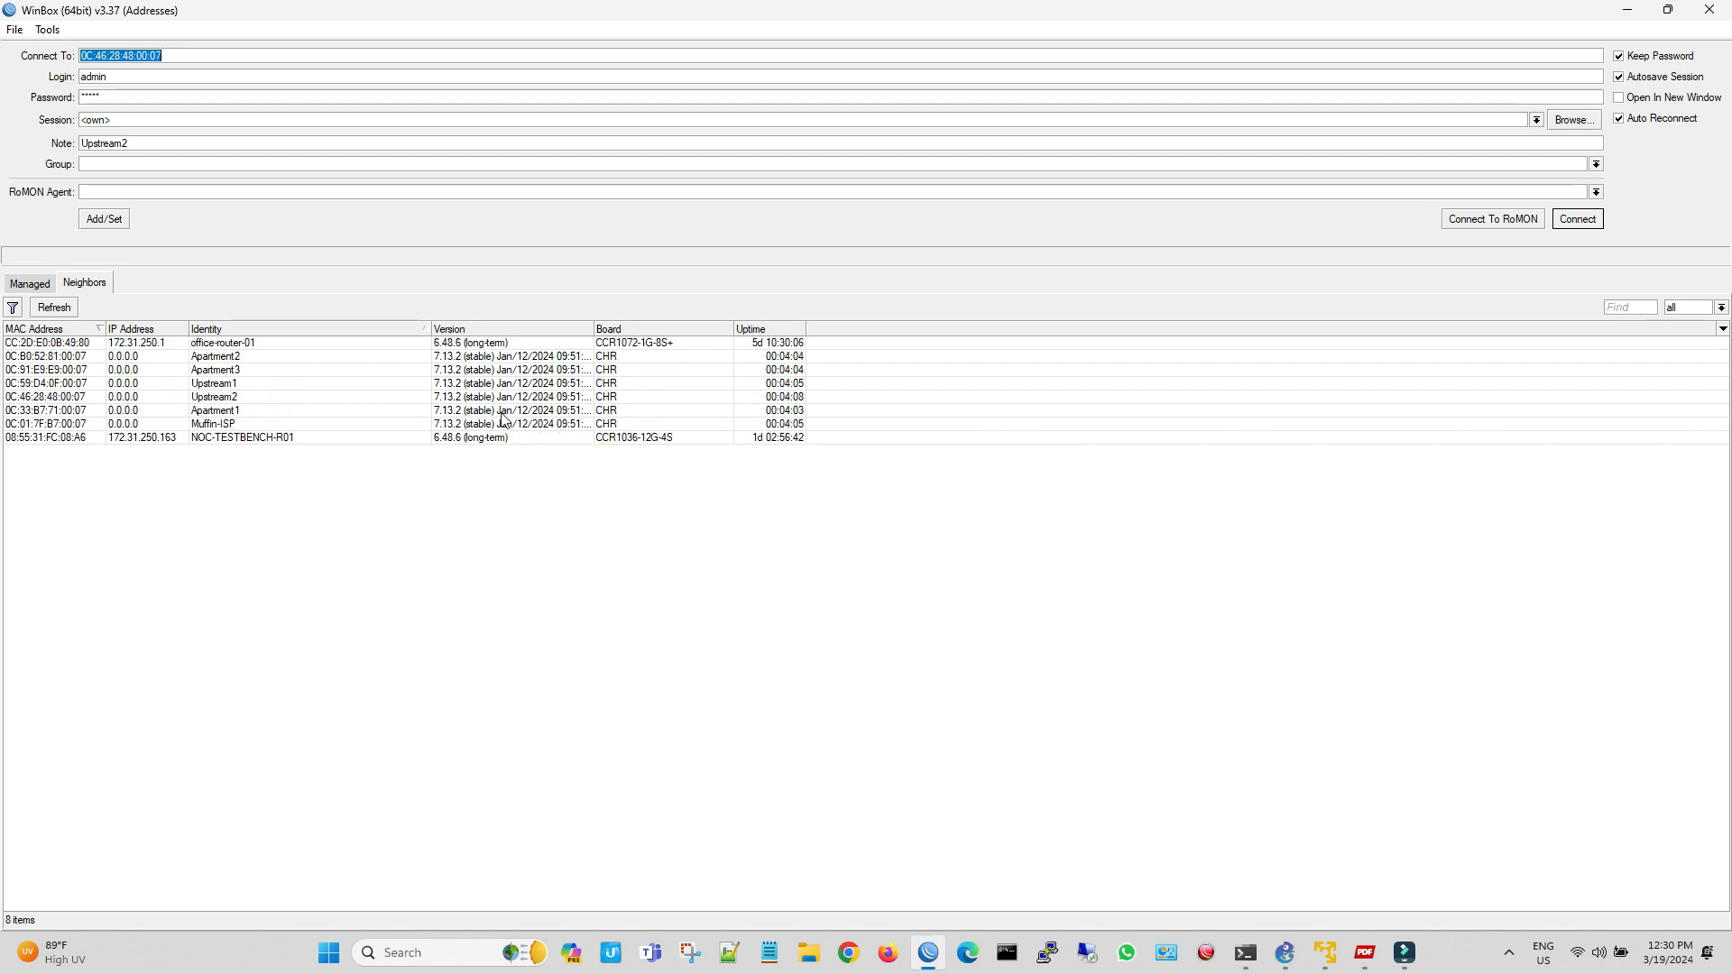
pyautogui.click(81, 424)
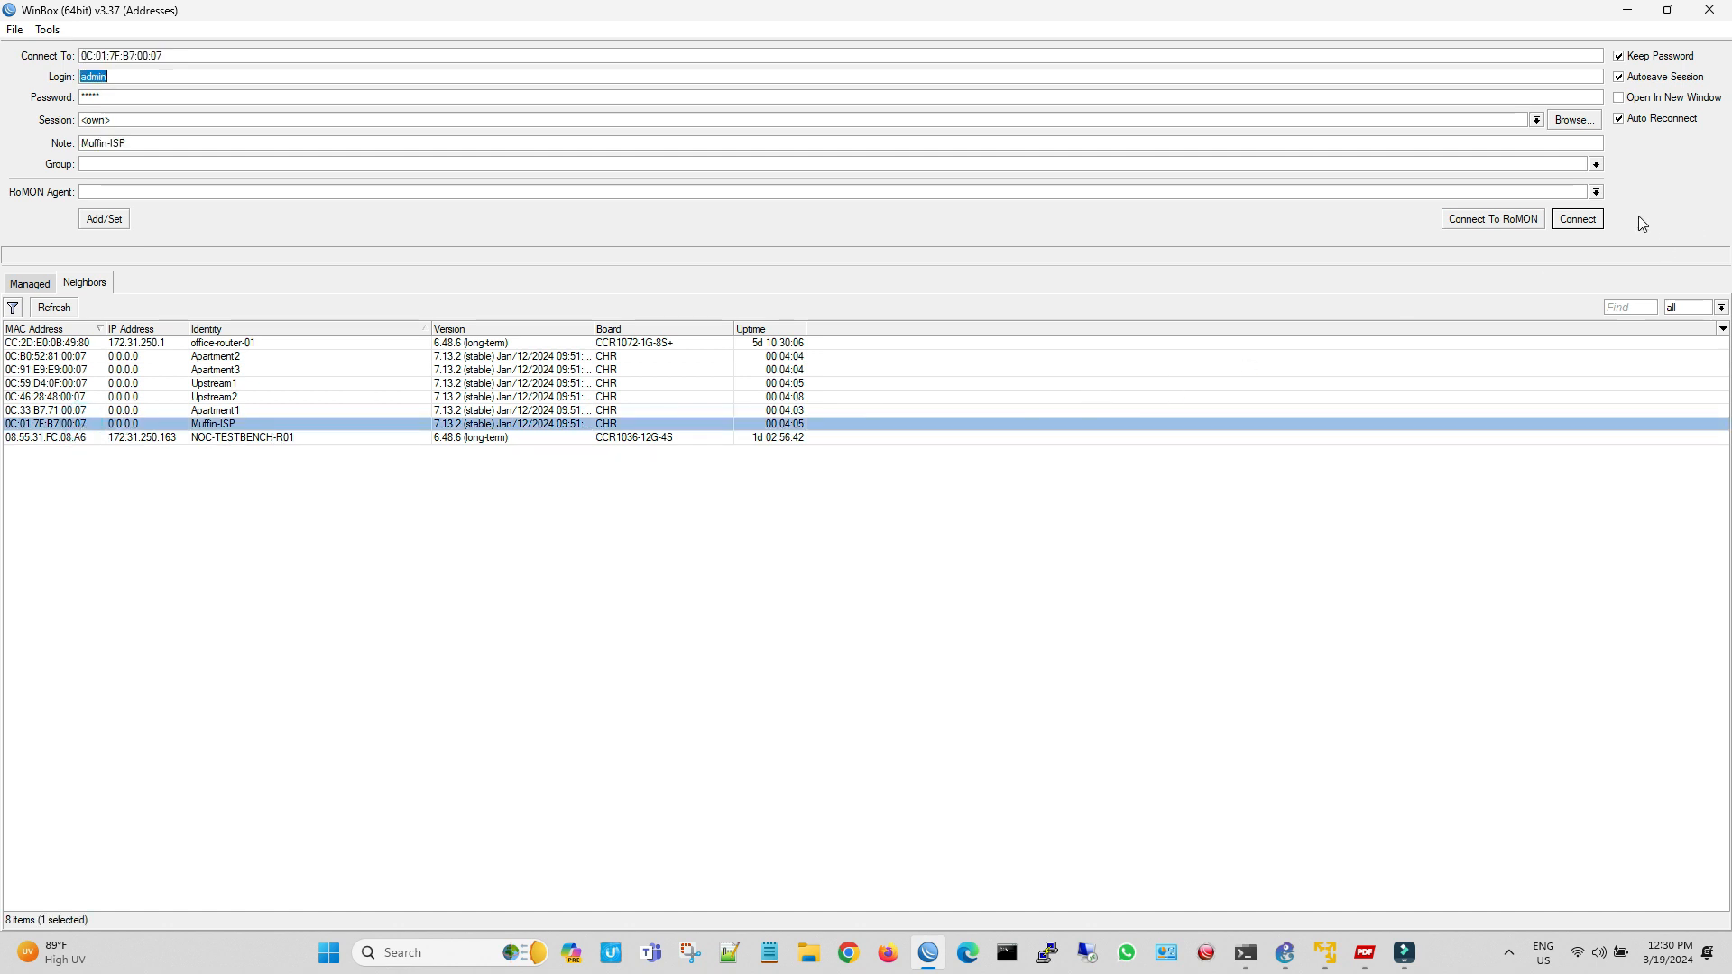
pyautogui.click(1577, 219)
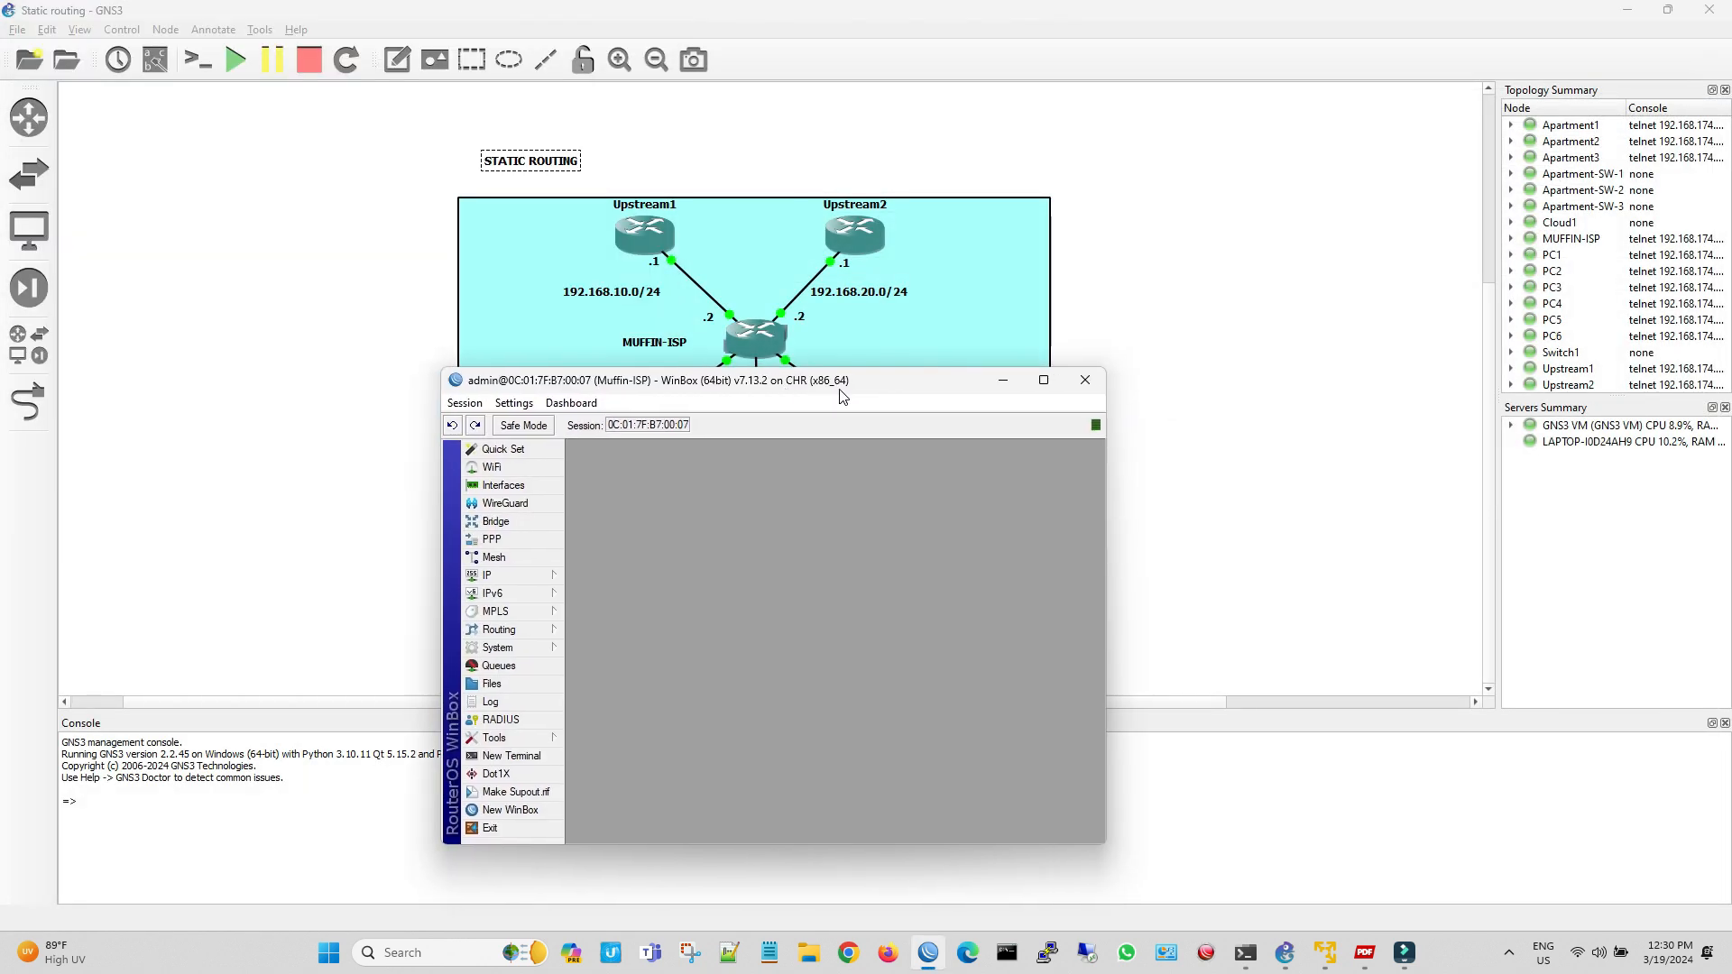
# Add the IP address 192.168.10.2/24 on ether1 of Muffin-ISP, checking the port of its Upstream1 link in the GNS3 topology
pyautogui.click(526, 577)
pyautogui.click(619, 470)
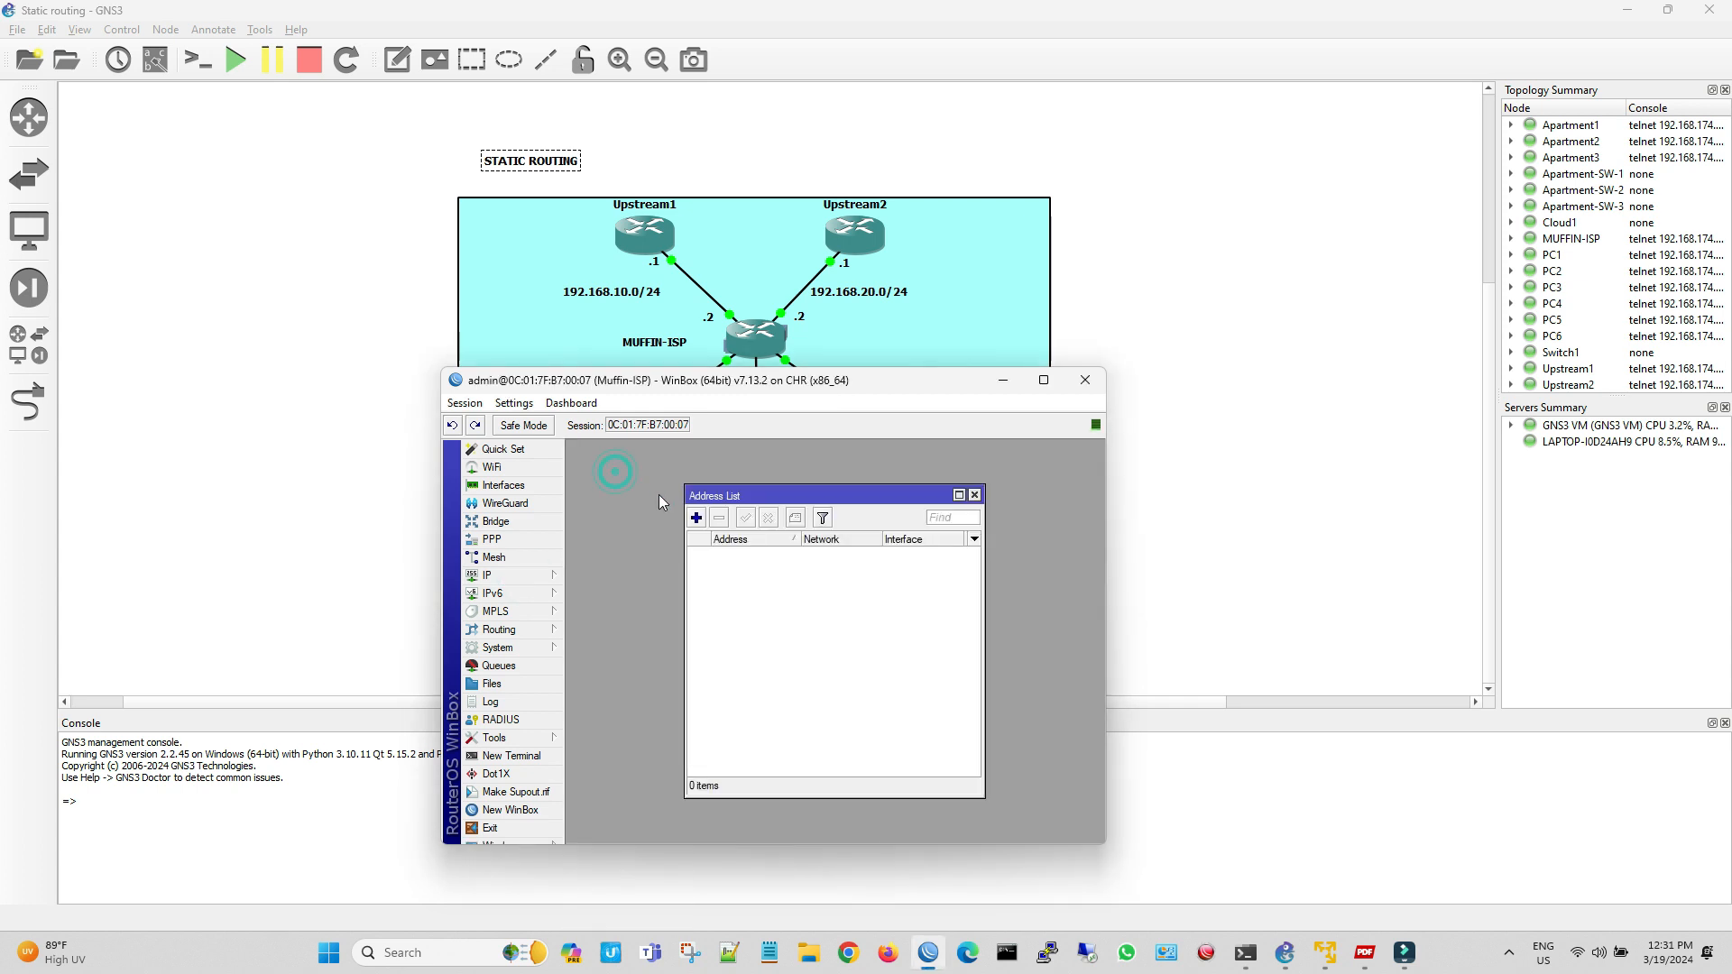
pyautogui.click(696, 518)
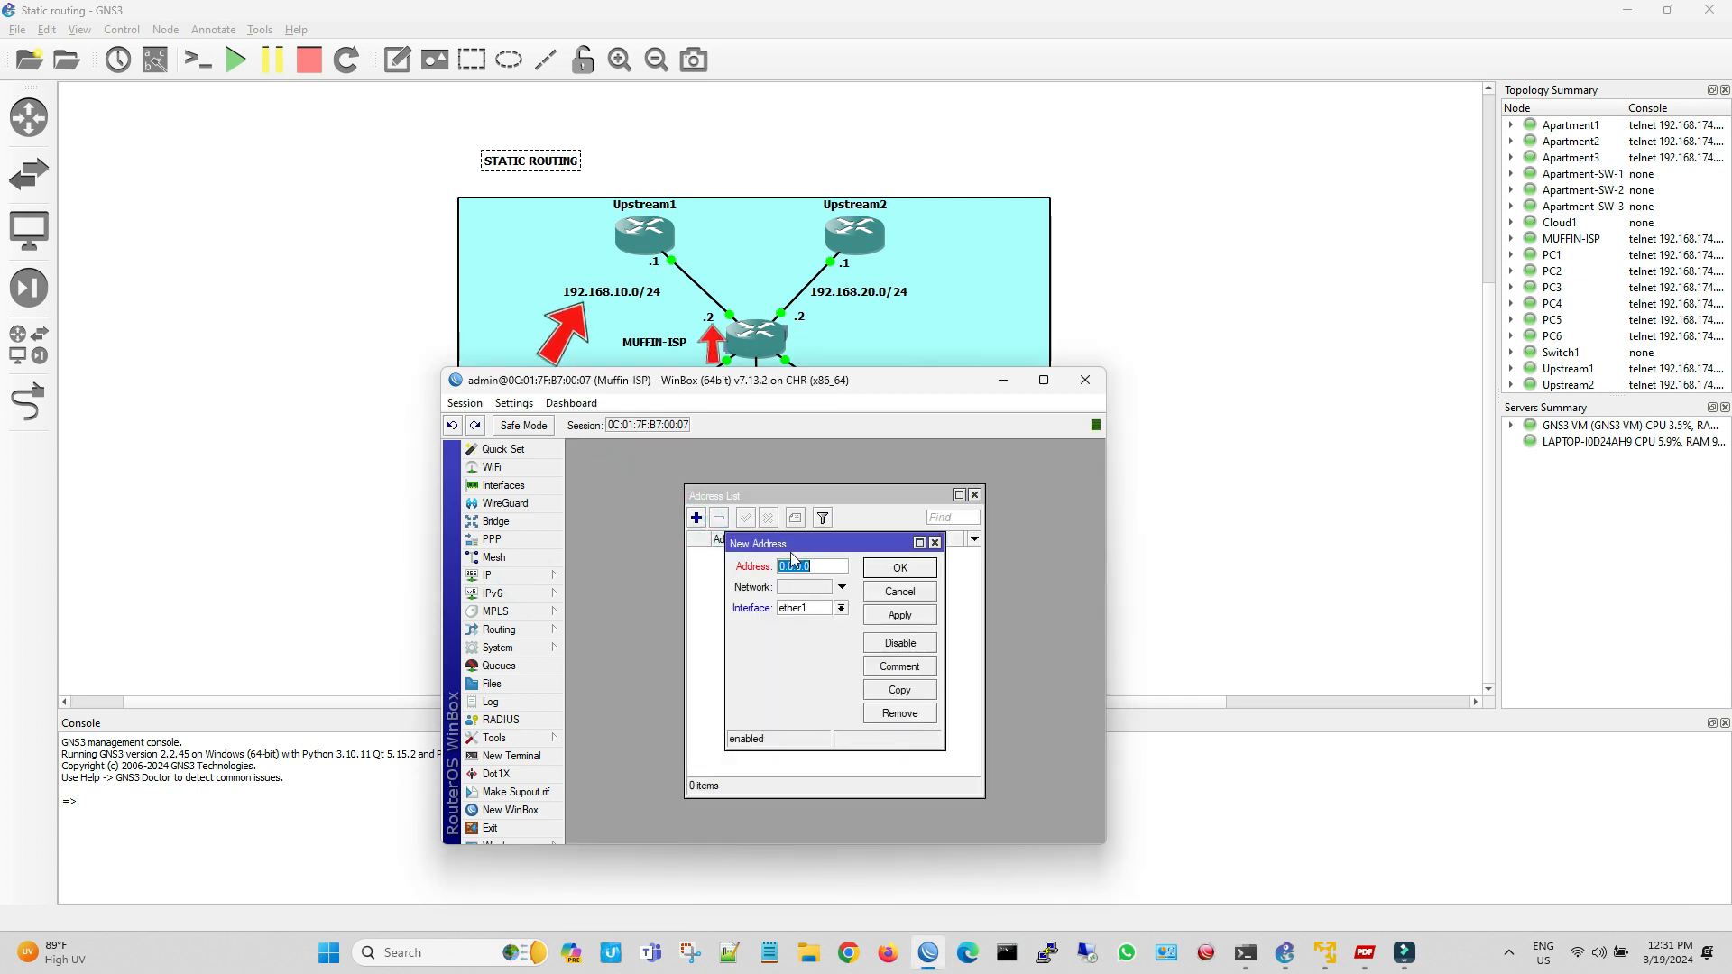
pyautogui.write('1')
pyautogui.write('92.168.10.')
pyautogui.write('2/24')
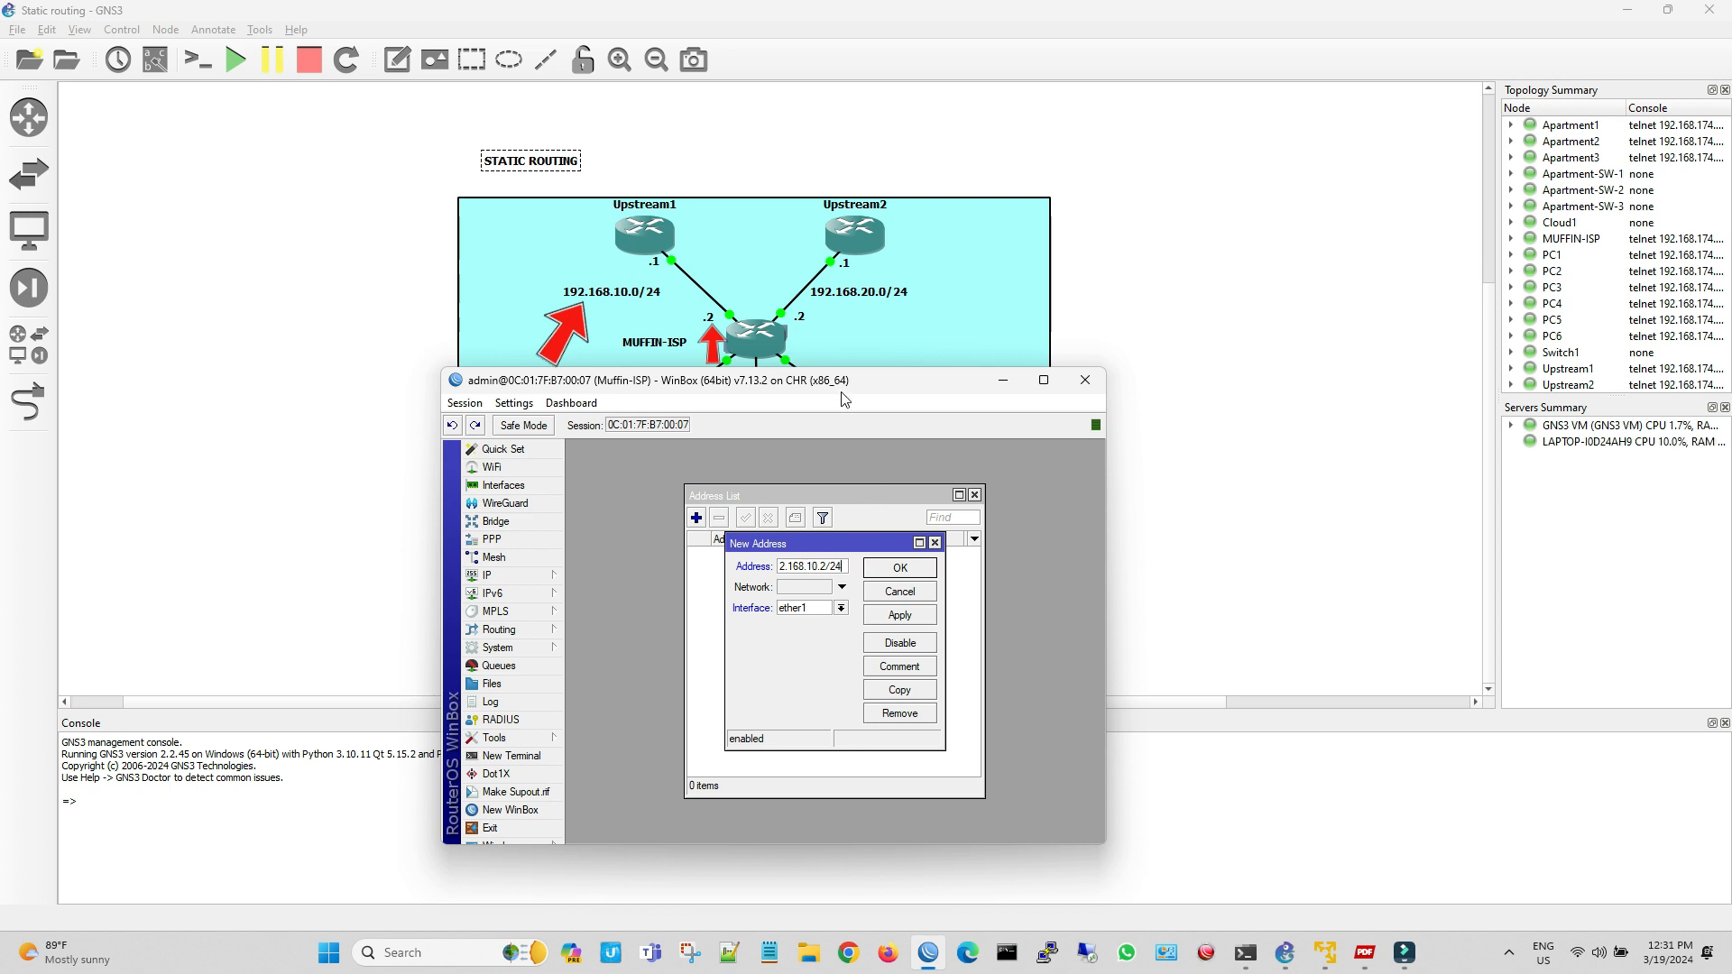
pyautogui.moveTo(847, 379); pyautogui.dragTo(881, 523)
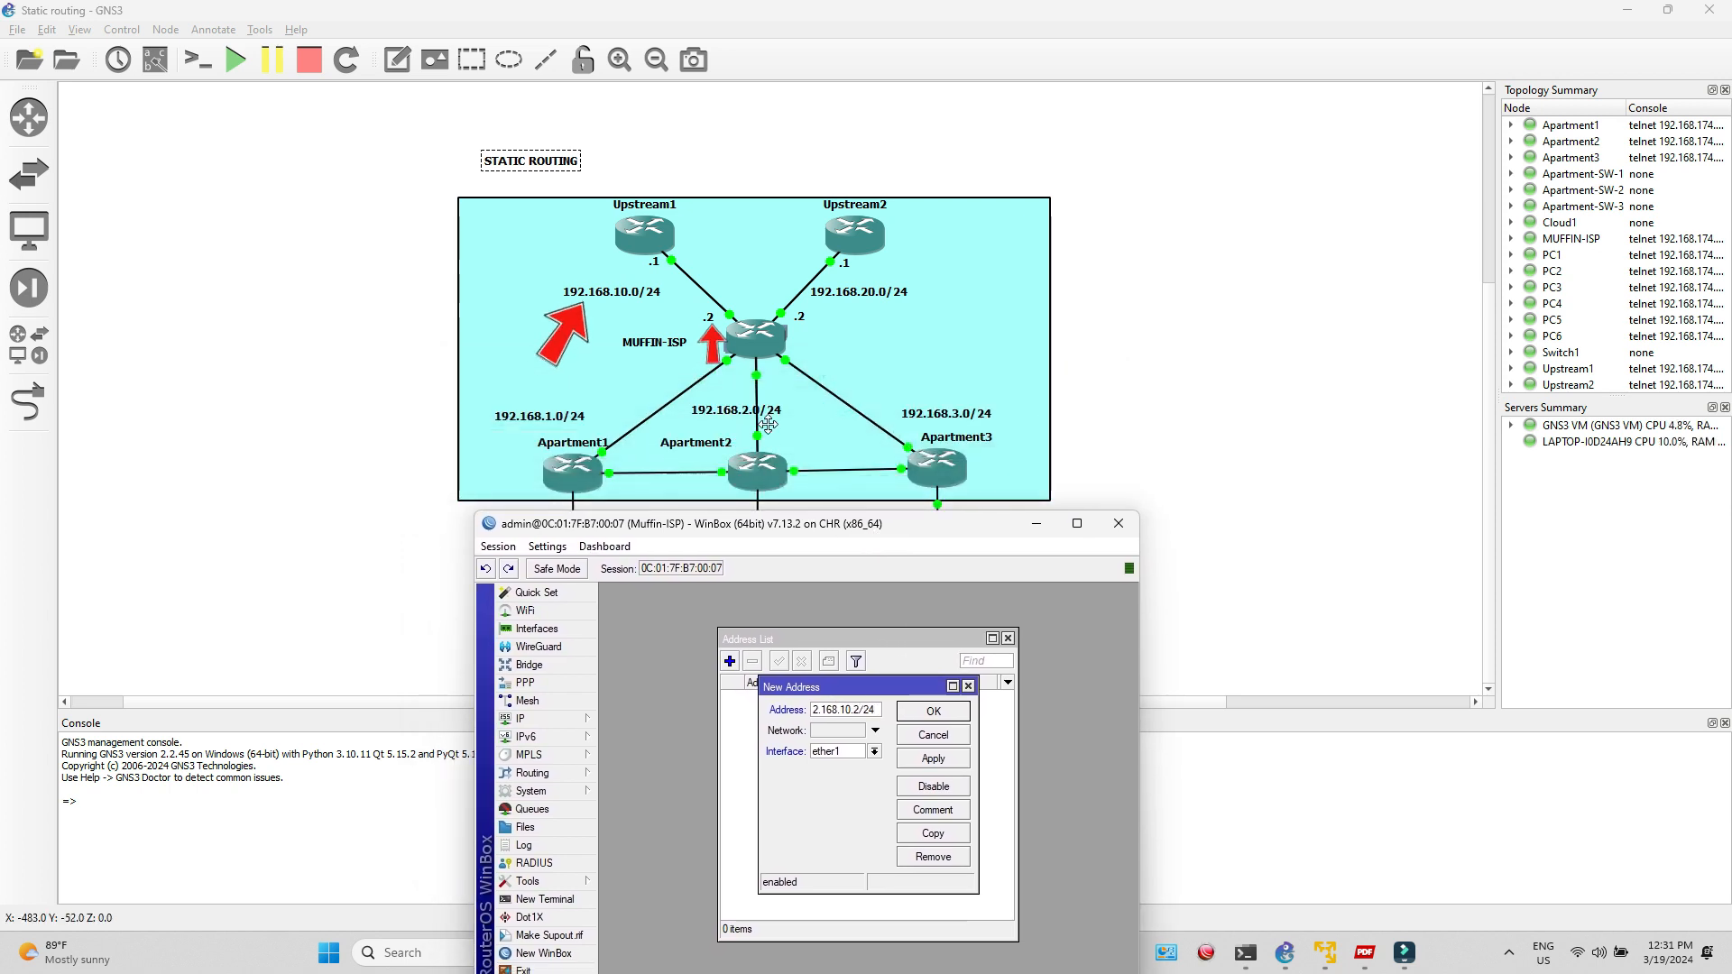
pyautogui.click(727, 318)
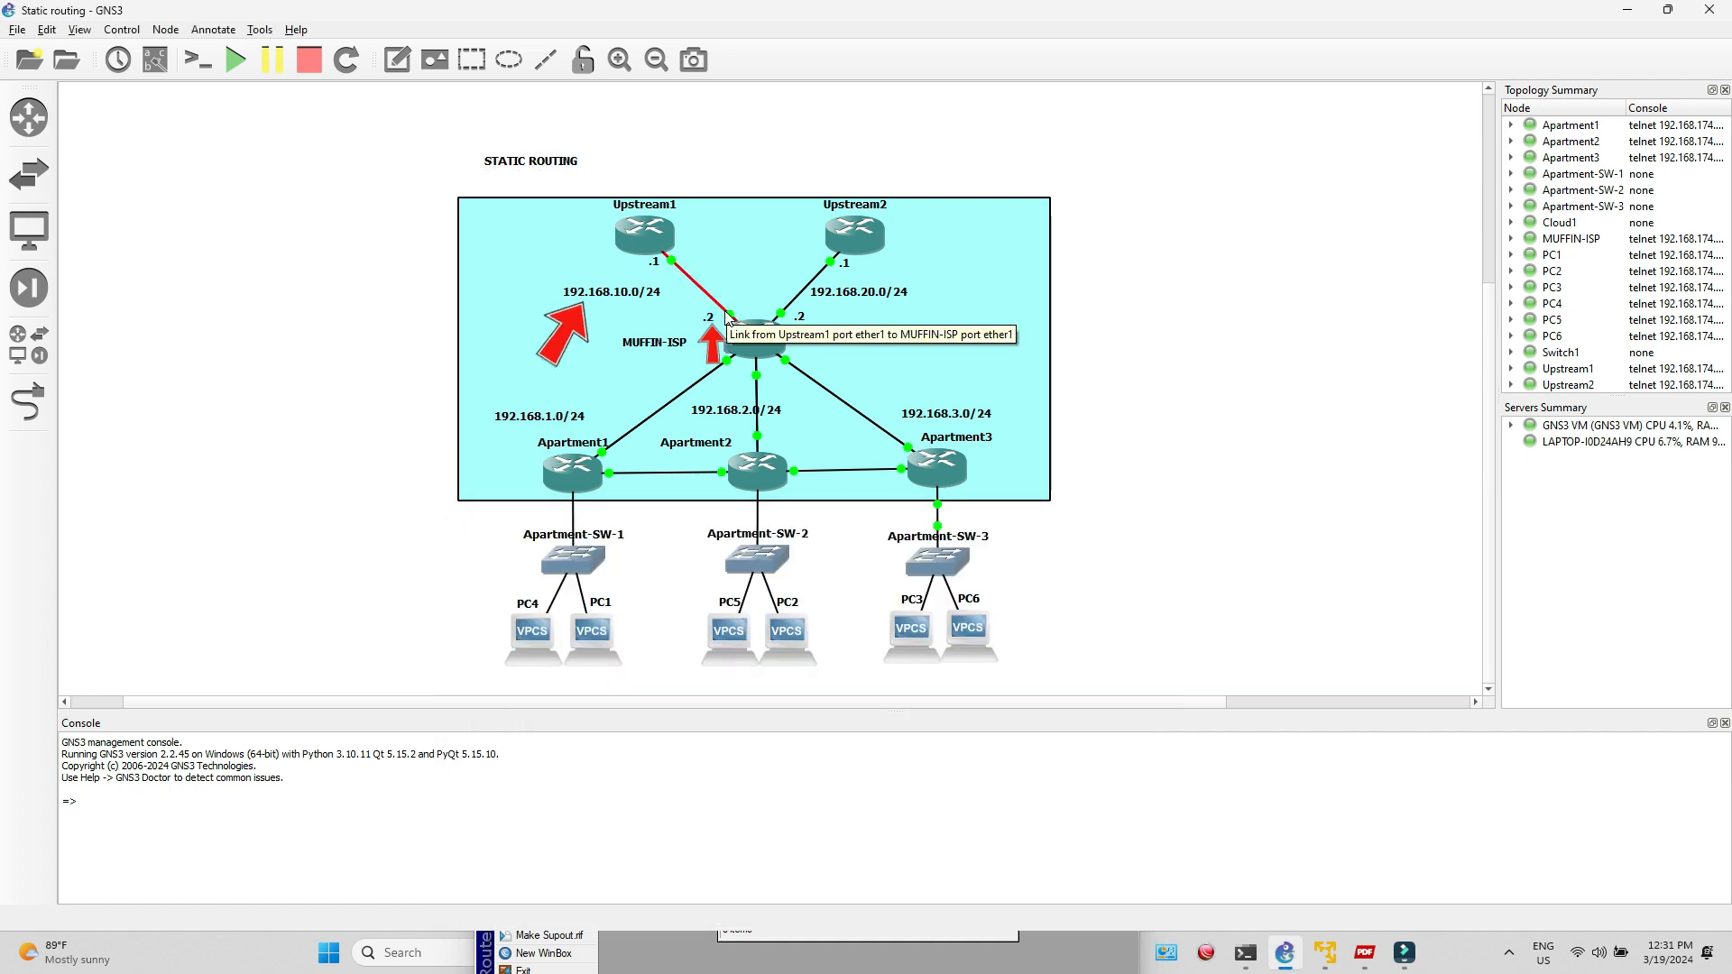
pyautogui.click(1051, 962)
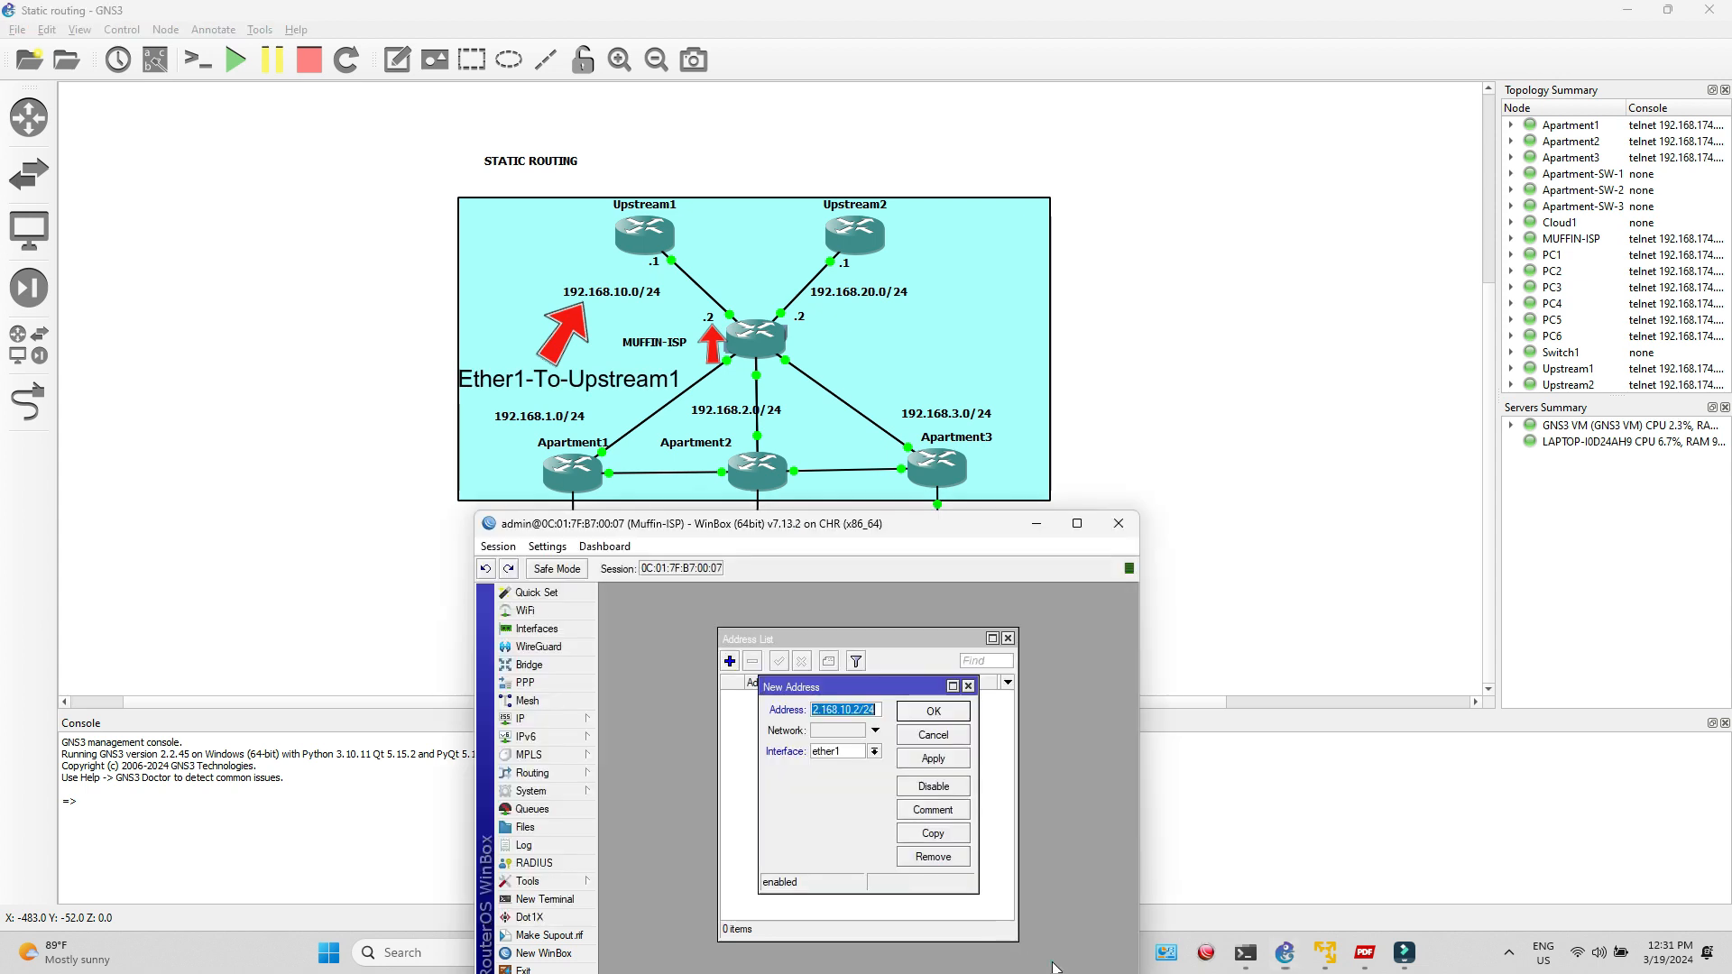
pyautogui.moveTo(972, 522); pyautogui.dragTo(970, 485)
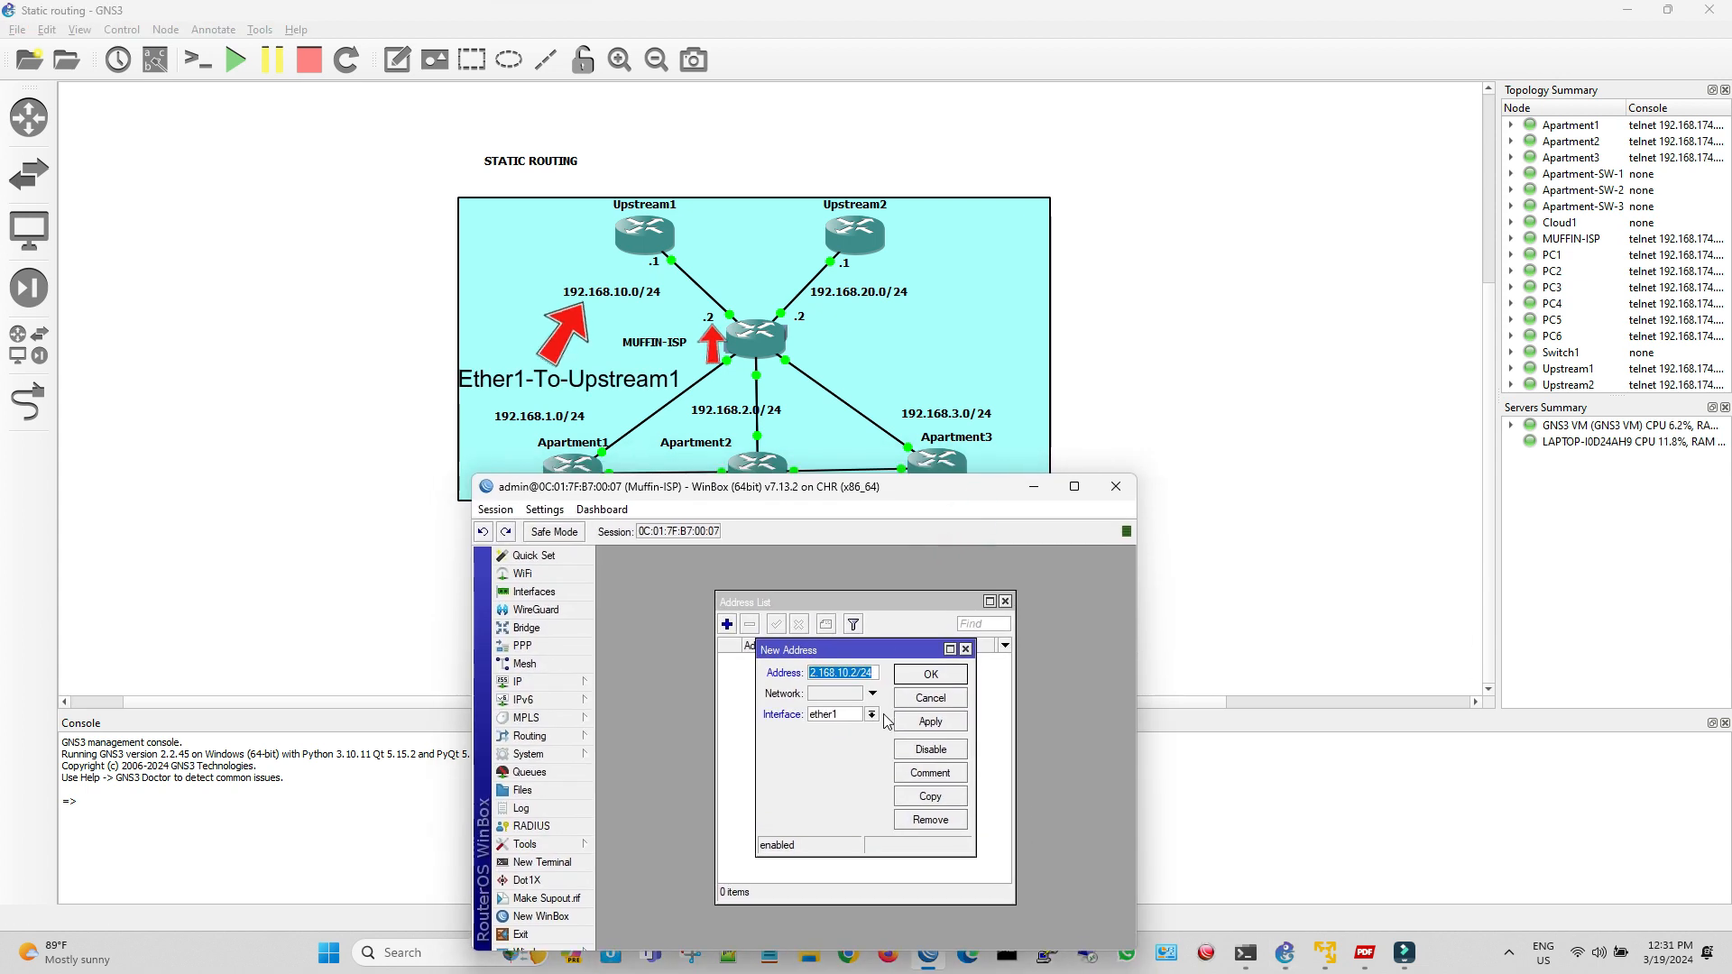
pyautogui.click(915, 722)
pyautogui.click(977, 679)
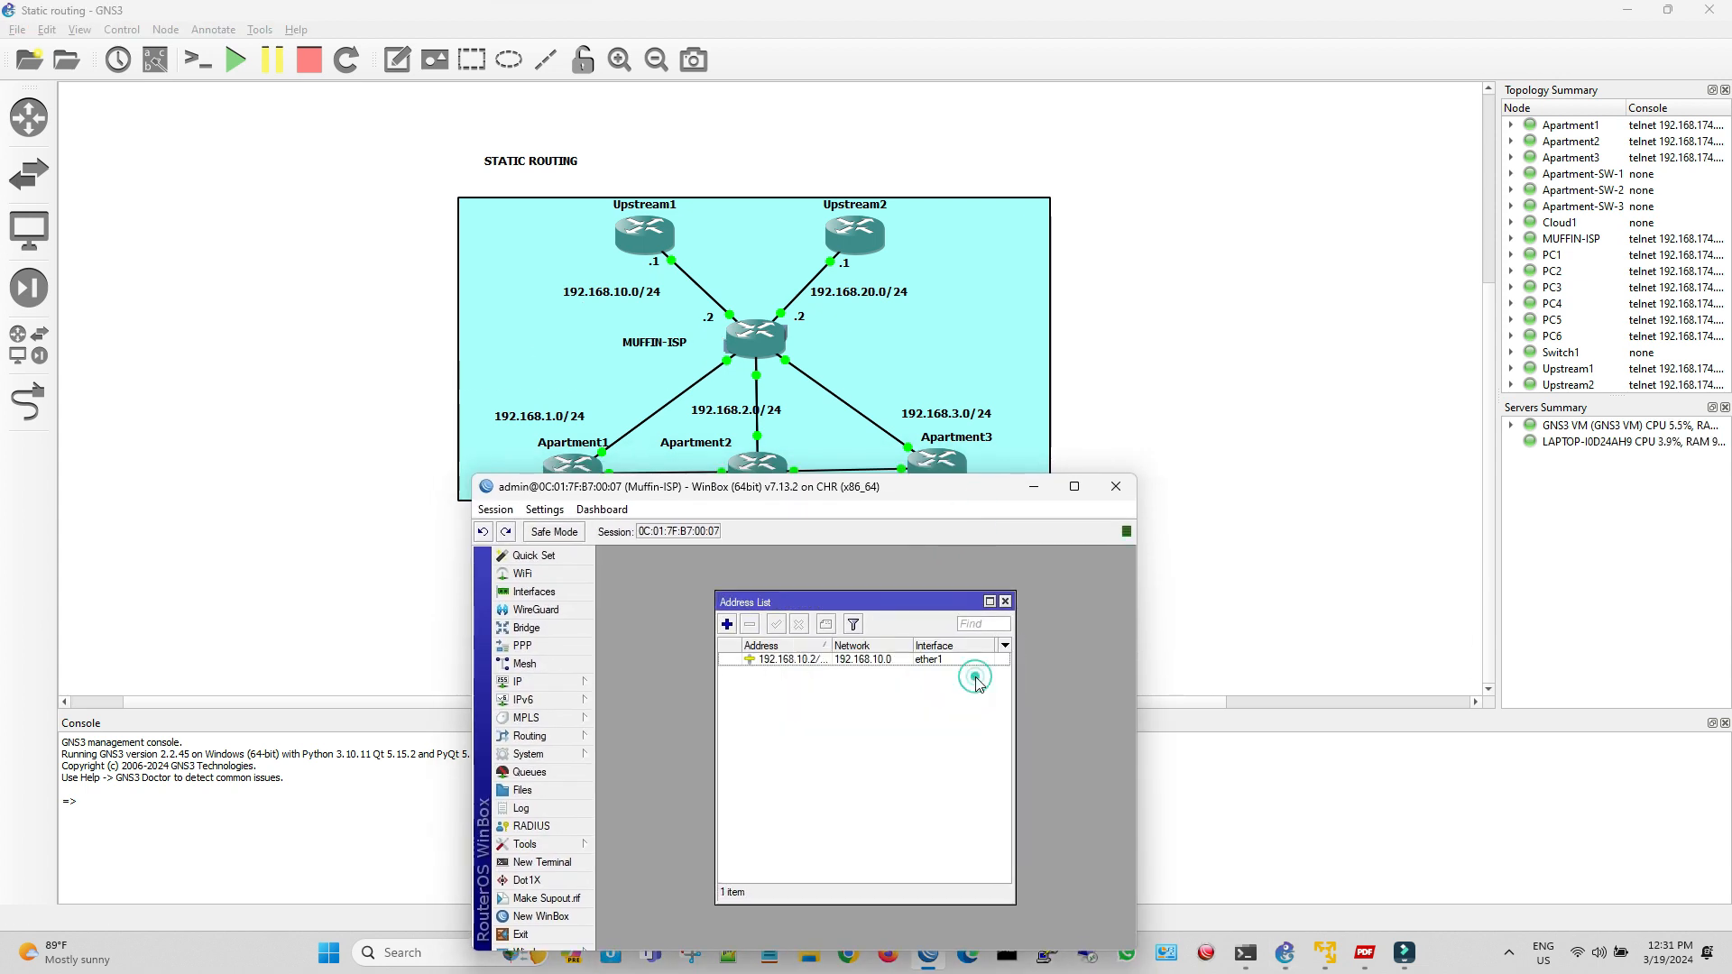
# Ping Upstream1 at 192.168.10.1 from the Muffin-ISP router, stop the test and close it
pyautogui.click(555, 839)
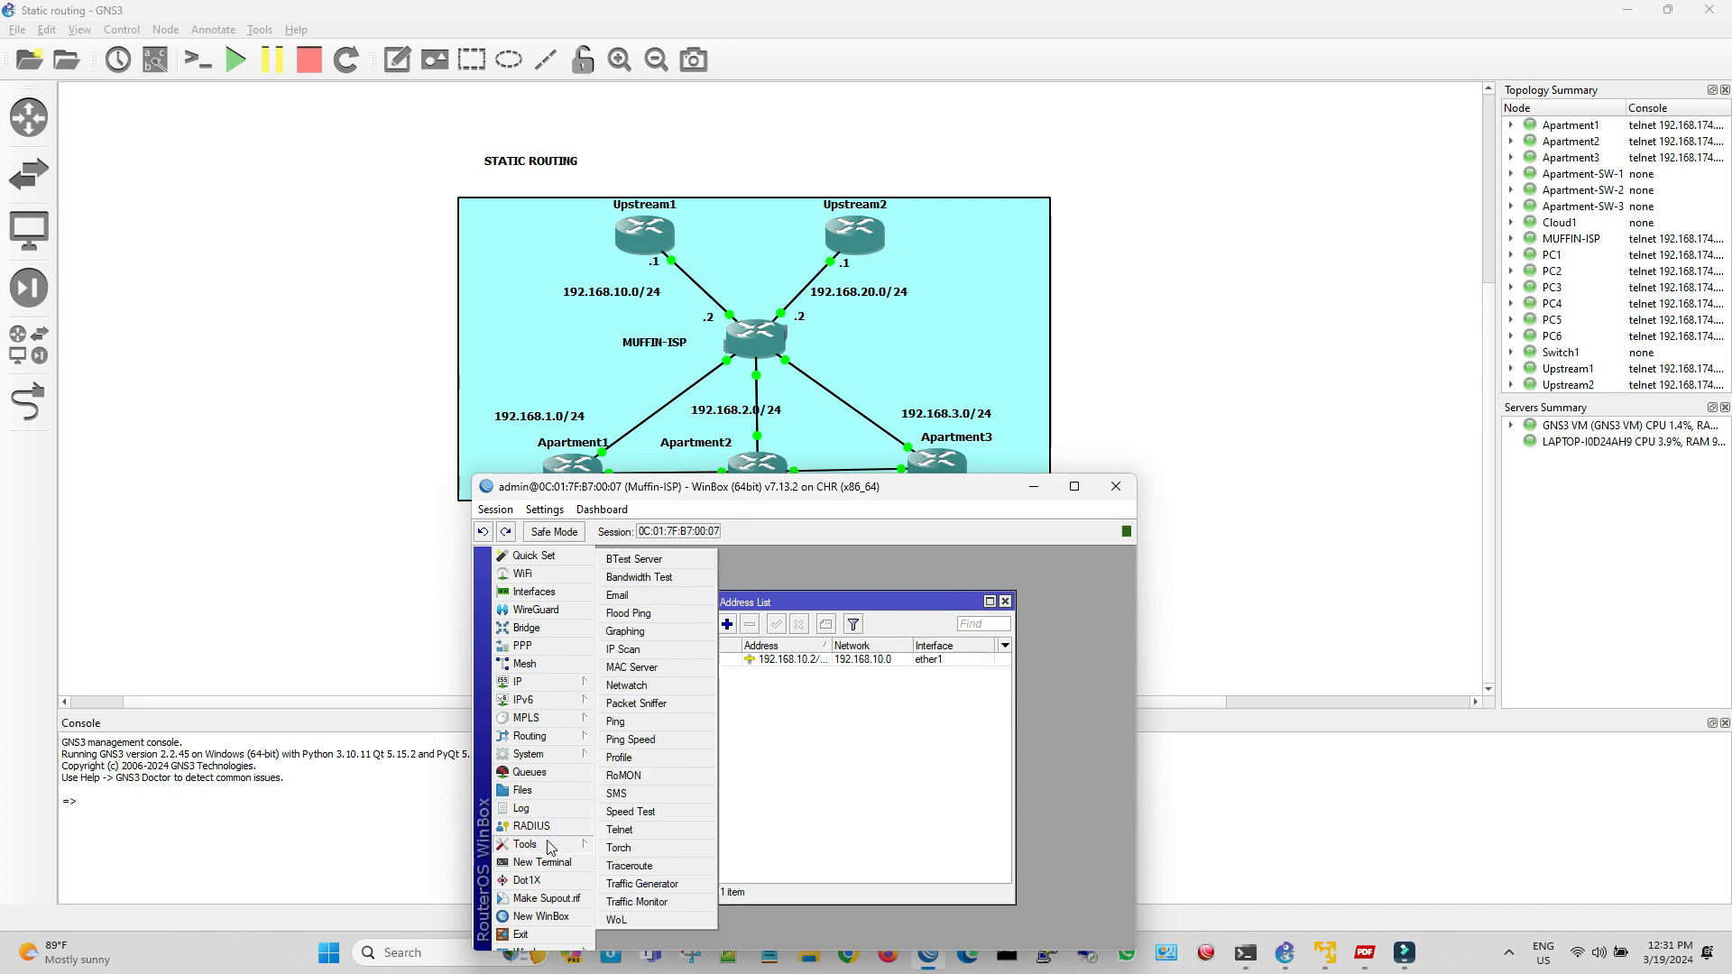
pyautogui.click(645, 723)
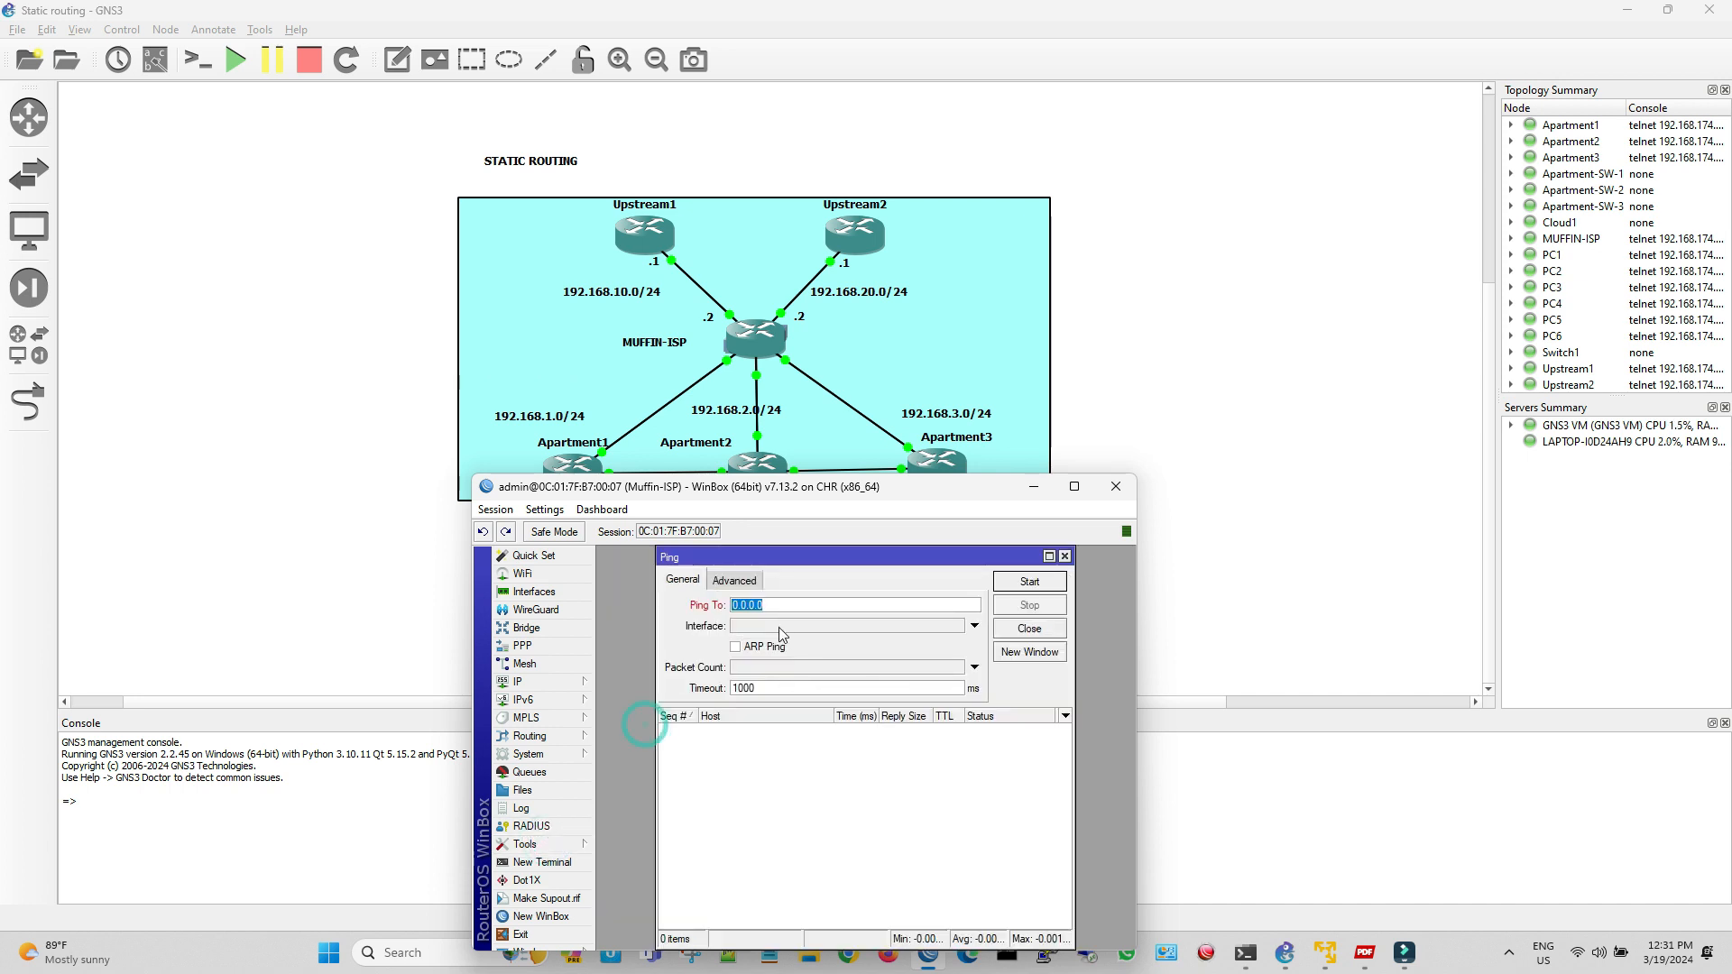
pyautogui.write('192.168.10.1')
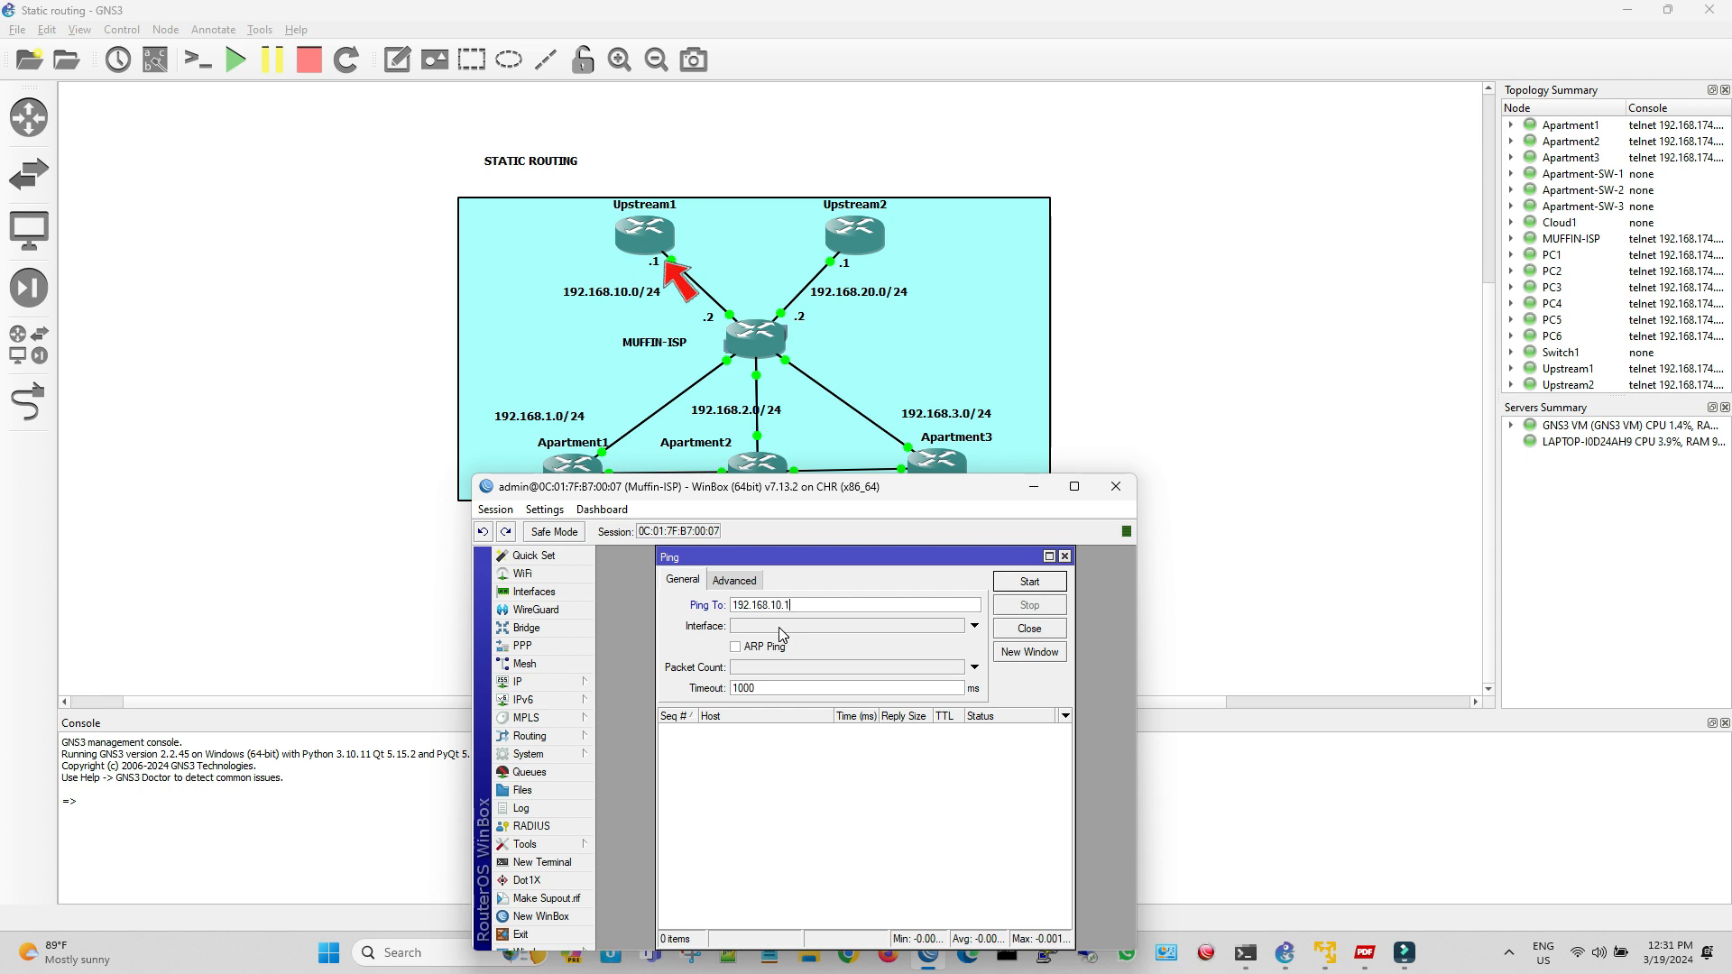
pyautogui.press('Return')
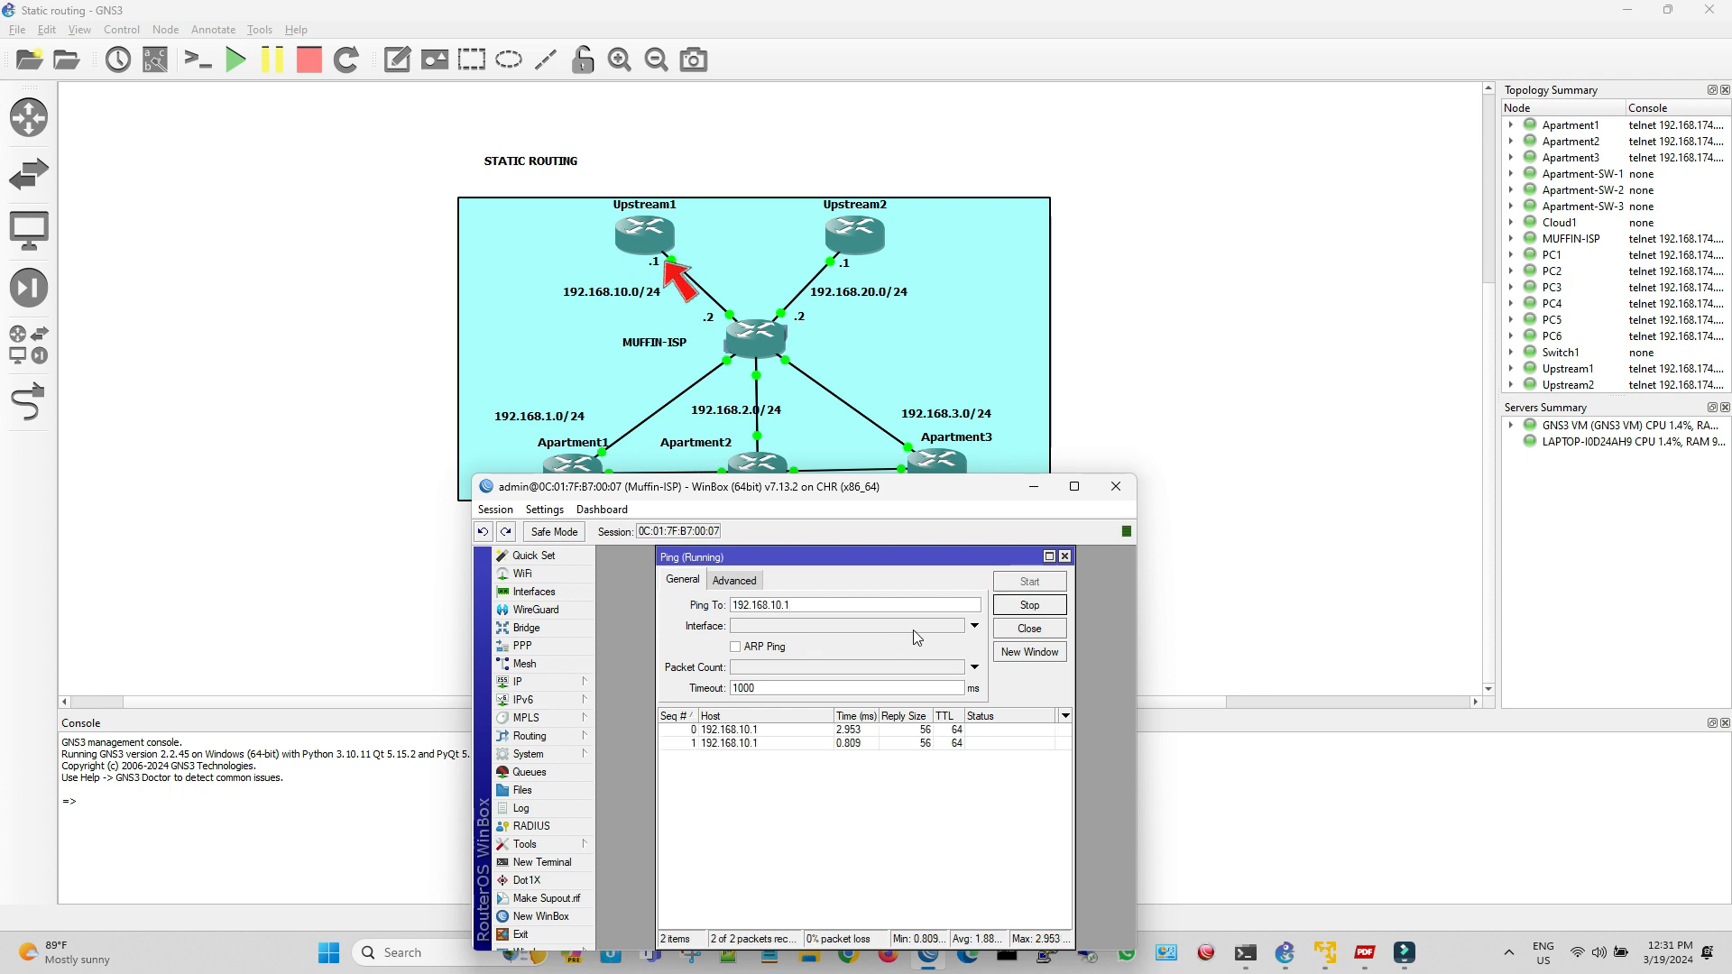
pyautogui.click(1028, 605)
pyautogui.click(1064, 556)
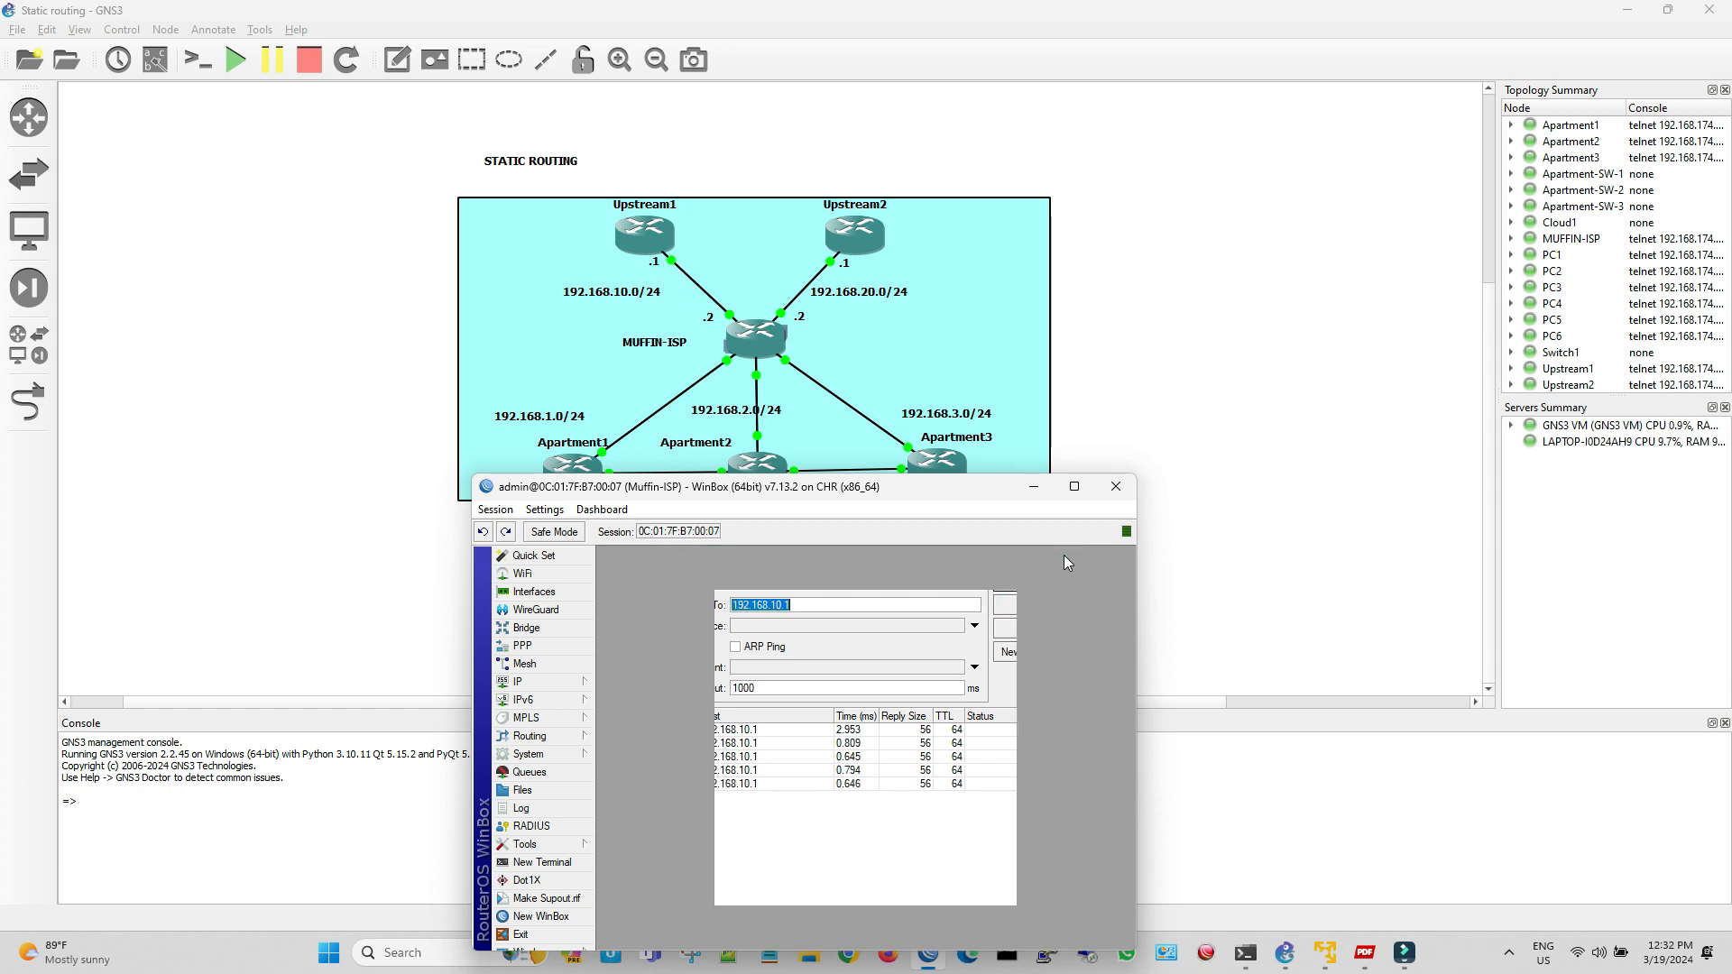
# Add the IP address 192.168.20.2/24 on ether2, checking the port of the Upstream2 link in the GNS3 topology
pyautogui.click(727, 624)
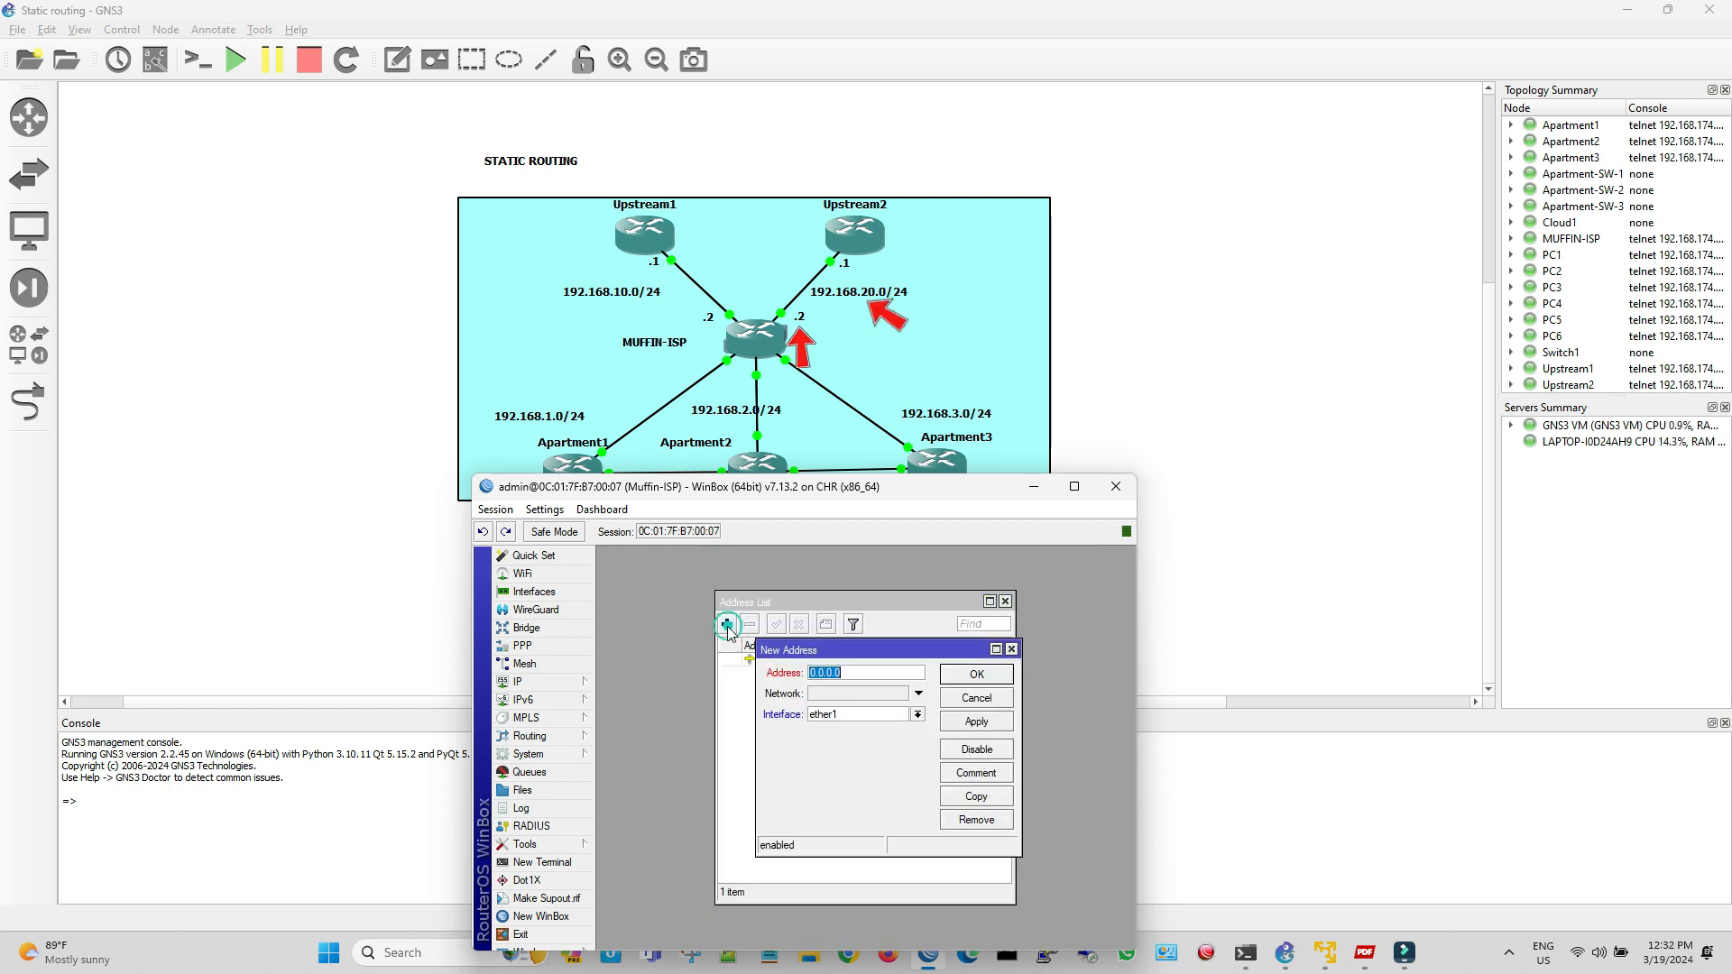
pyautogui.click(857, 715)
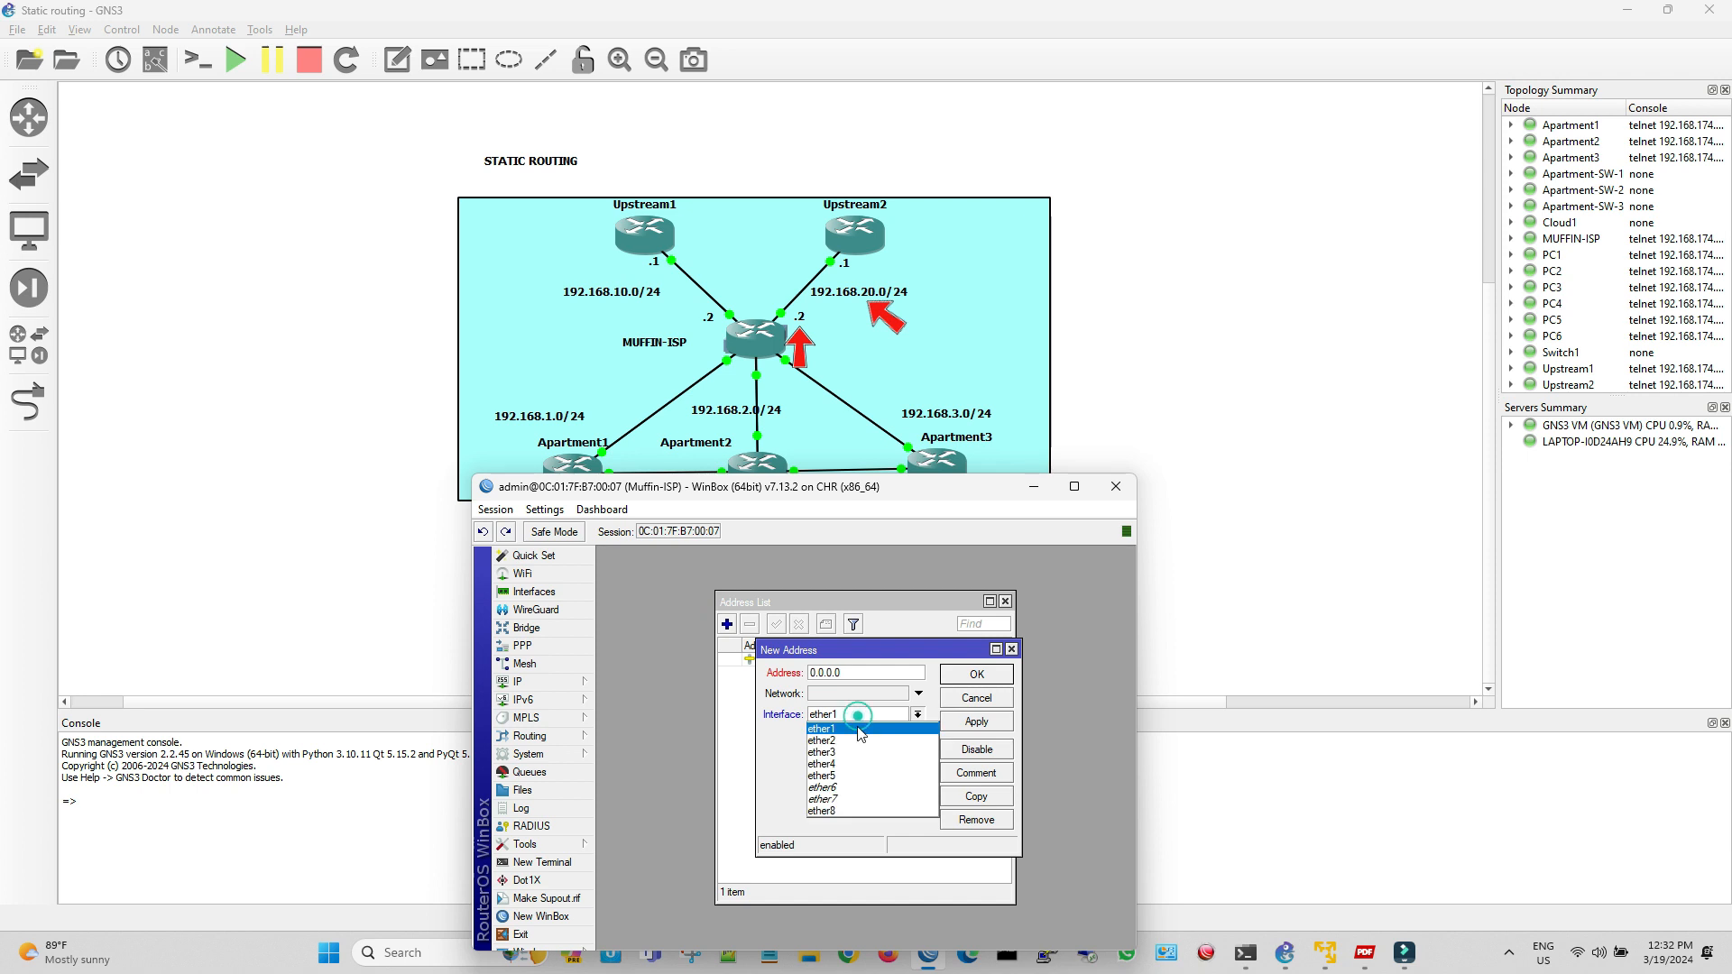
pyautogui.click(1011, 651)
pyautogui.click(884, 672)
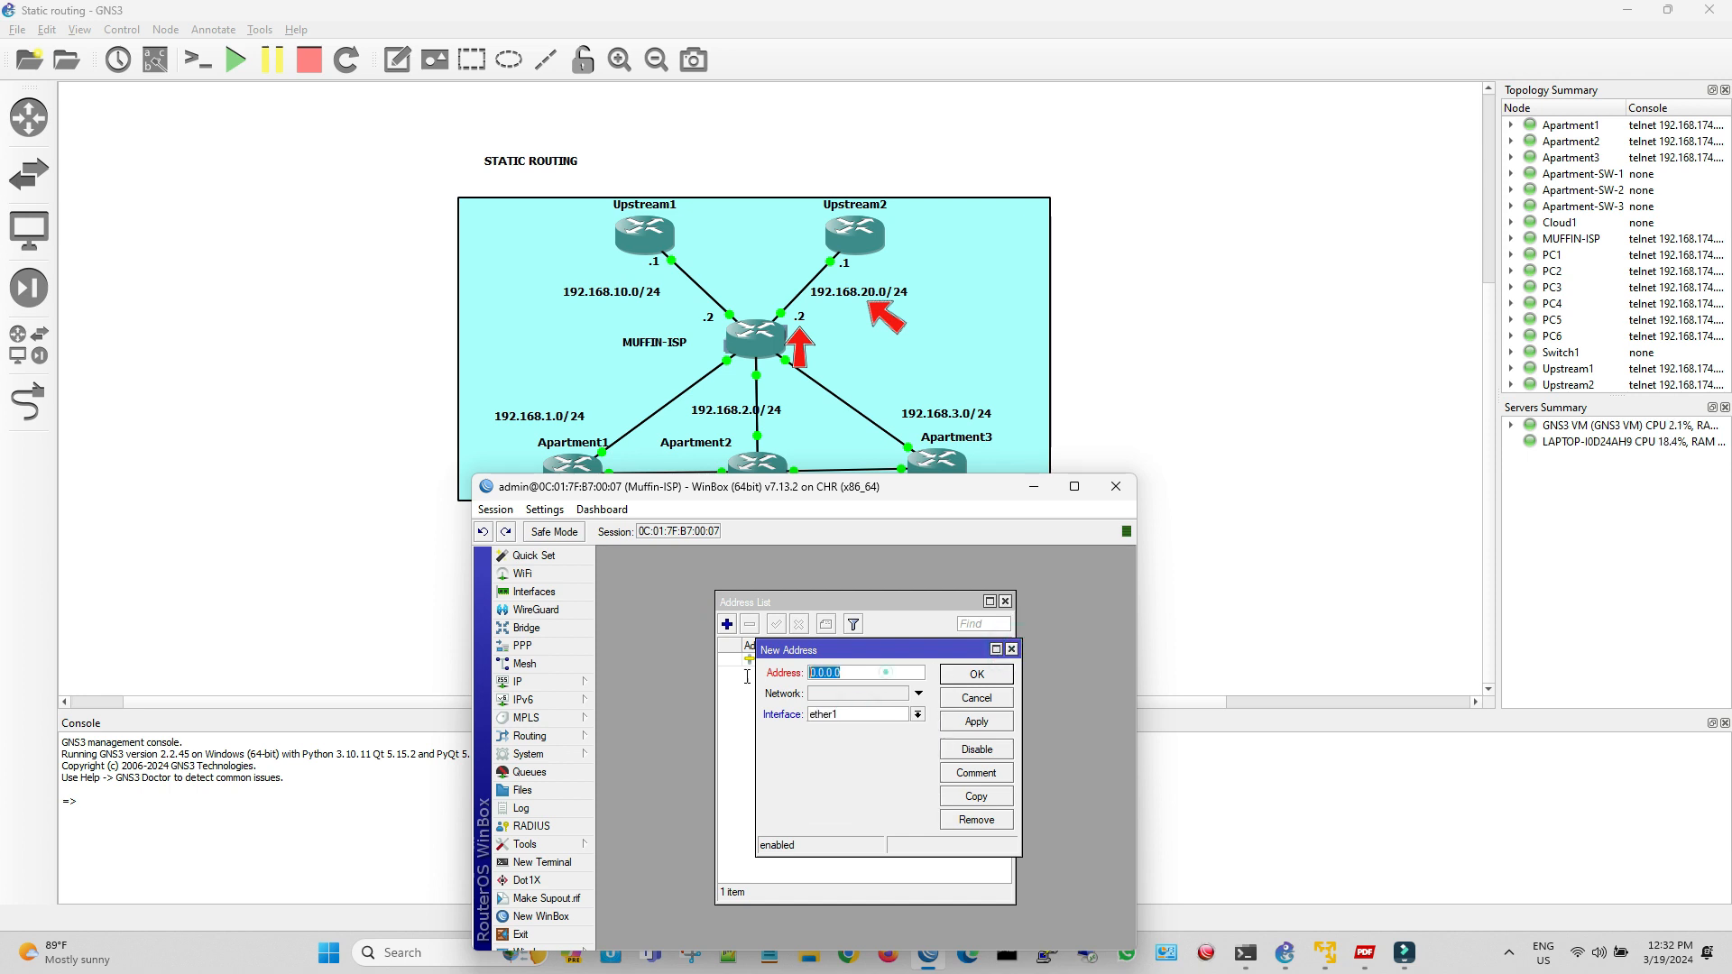
pyautogui.write('192.168.20.2/24')
pyautogui.click(792, 310)
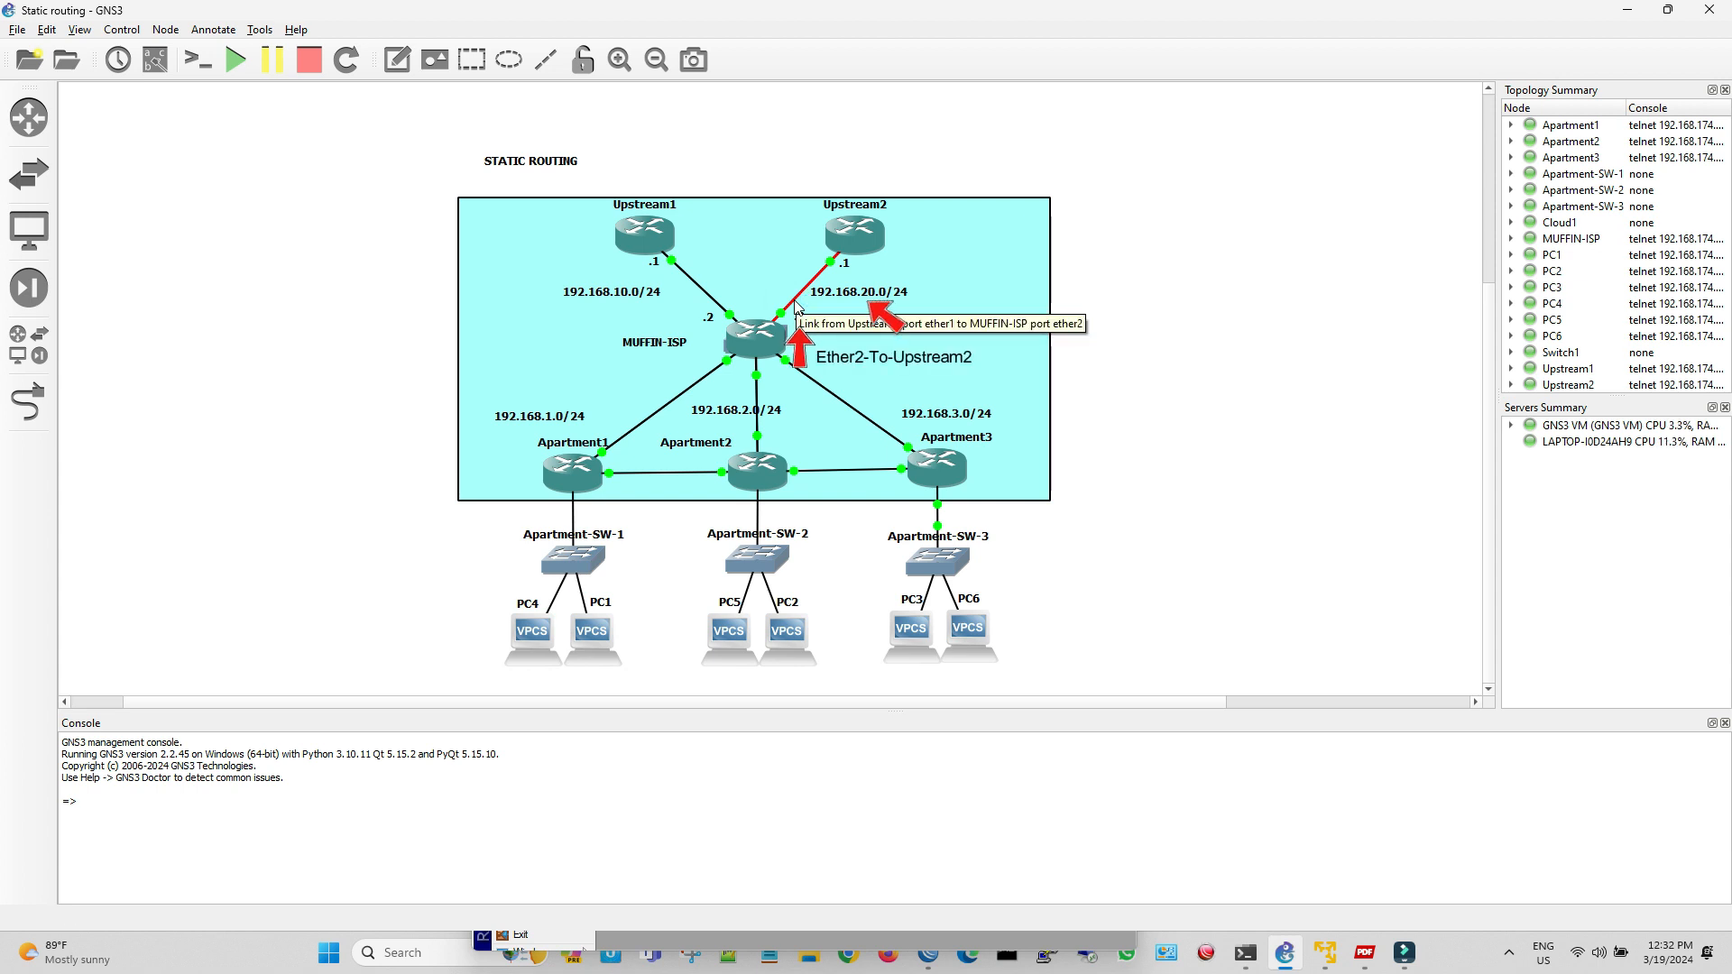
pyautogui.click(858, 949)
pyautogui.click(918, 714)
pyautogui.click(893, 741)
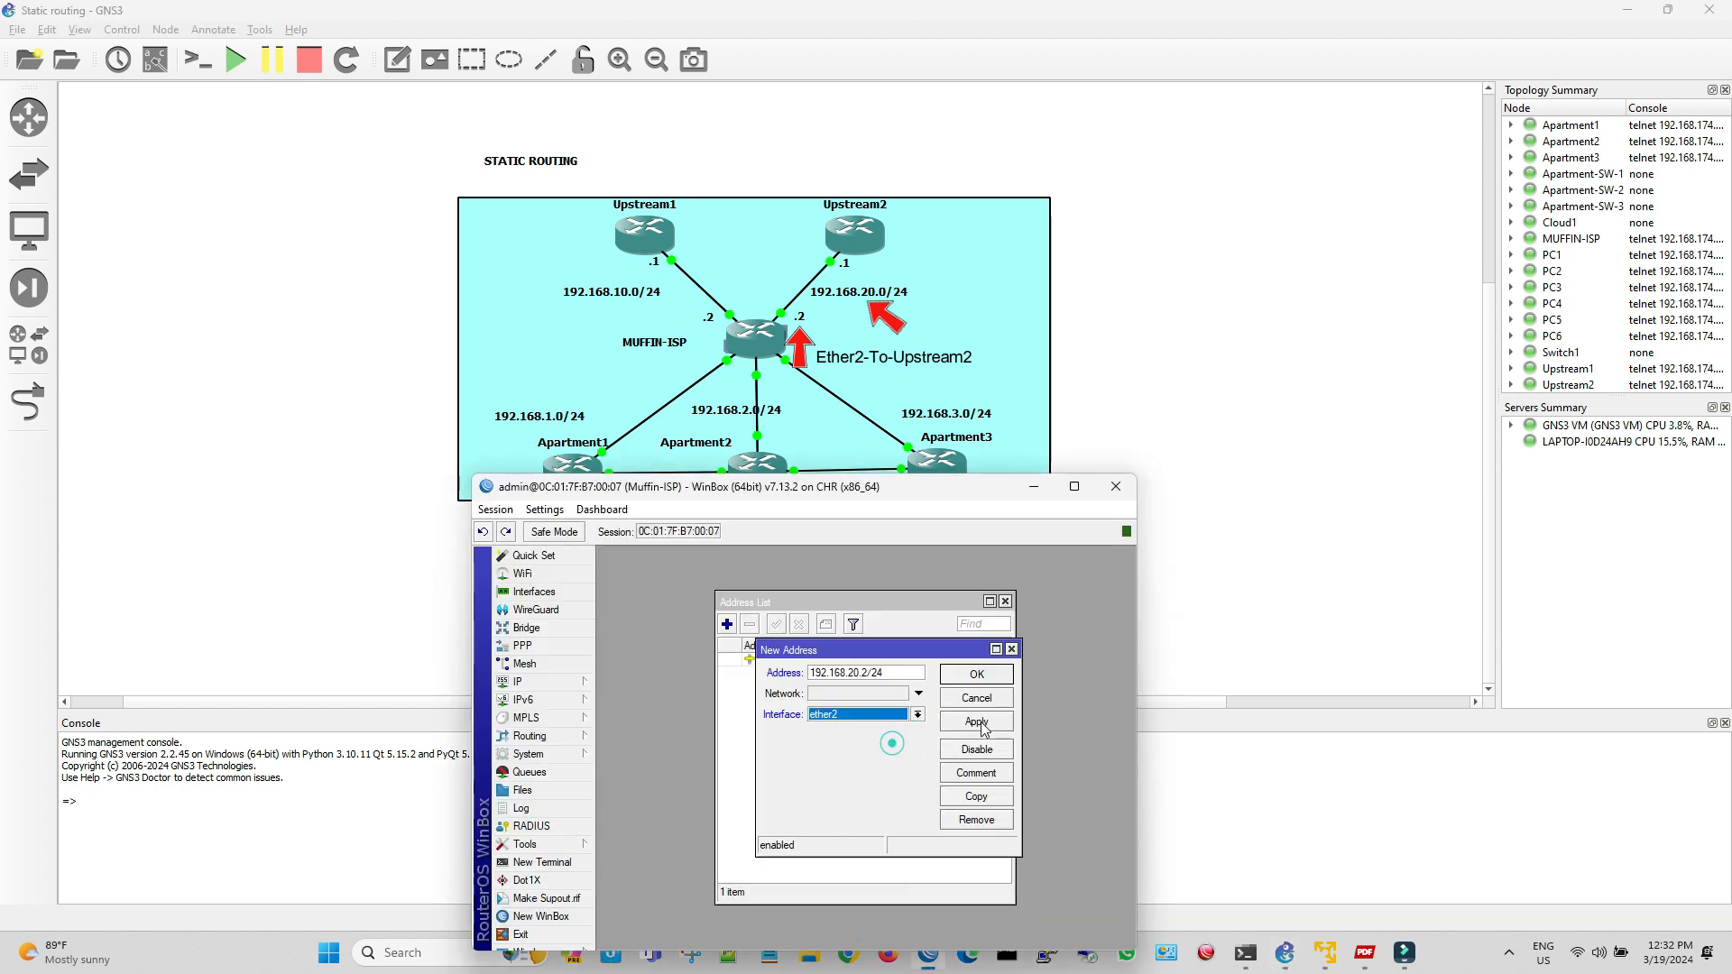
pyautogui.click(976, 721)
pyautogui.click(990, 676)
# Comment the 192.168.10.2/24 address as To-Upstream1 and the 192.168.20.2/24 address as To-Upstream2
pyautogui.moveTo(923, 487); pyautogui.dragTo(925, 471)
pyautogui.click(828, 640)
pyautogui.click(828, 607)
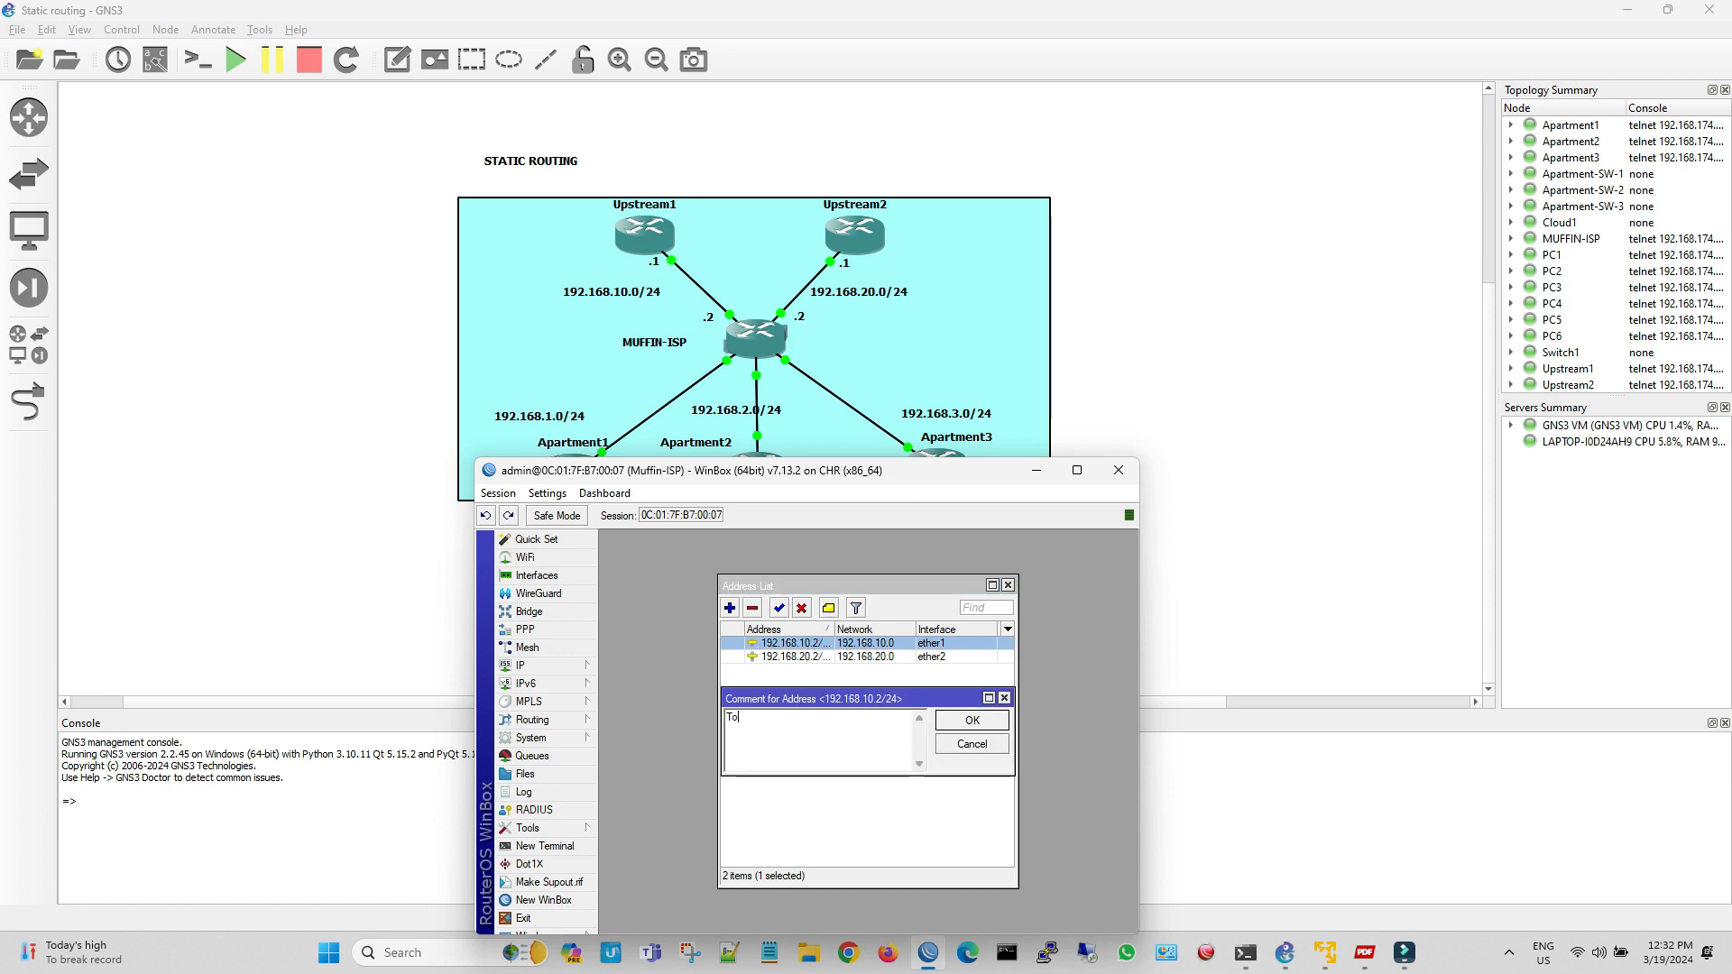
pyautogui.write('To-Upstream1')
pyautogui.click(968, 720)
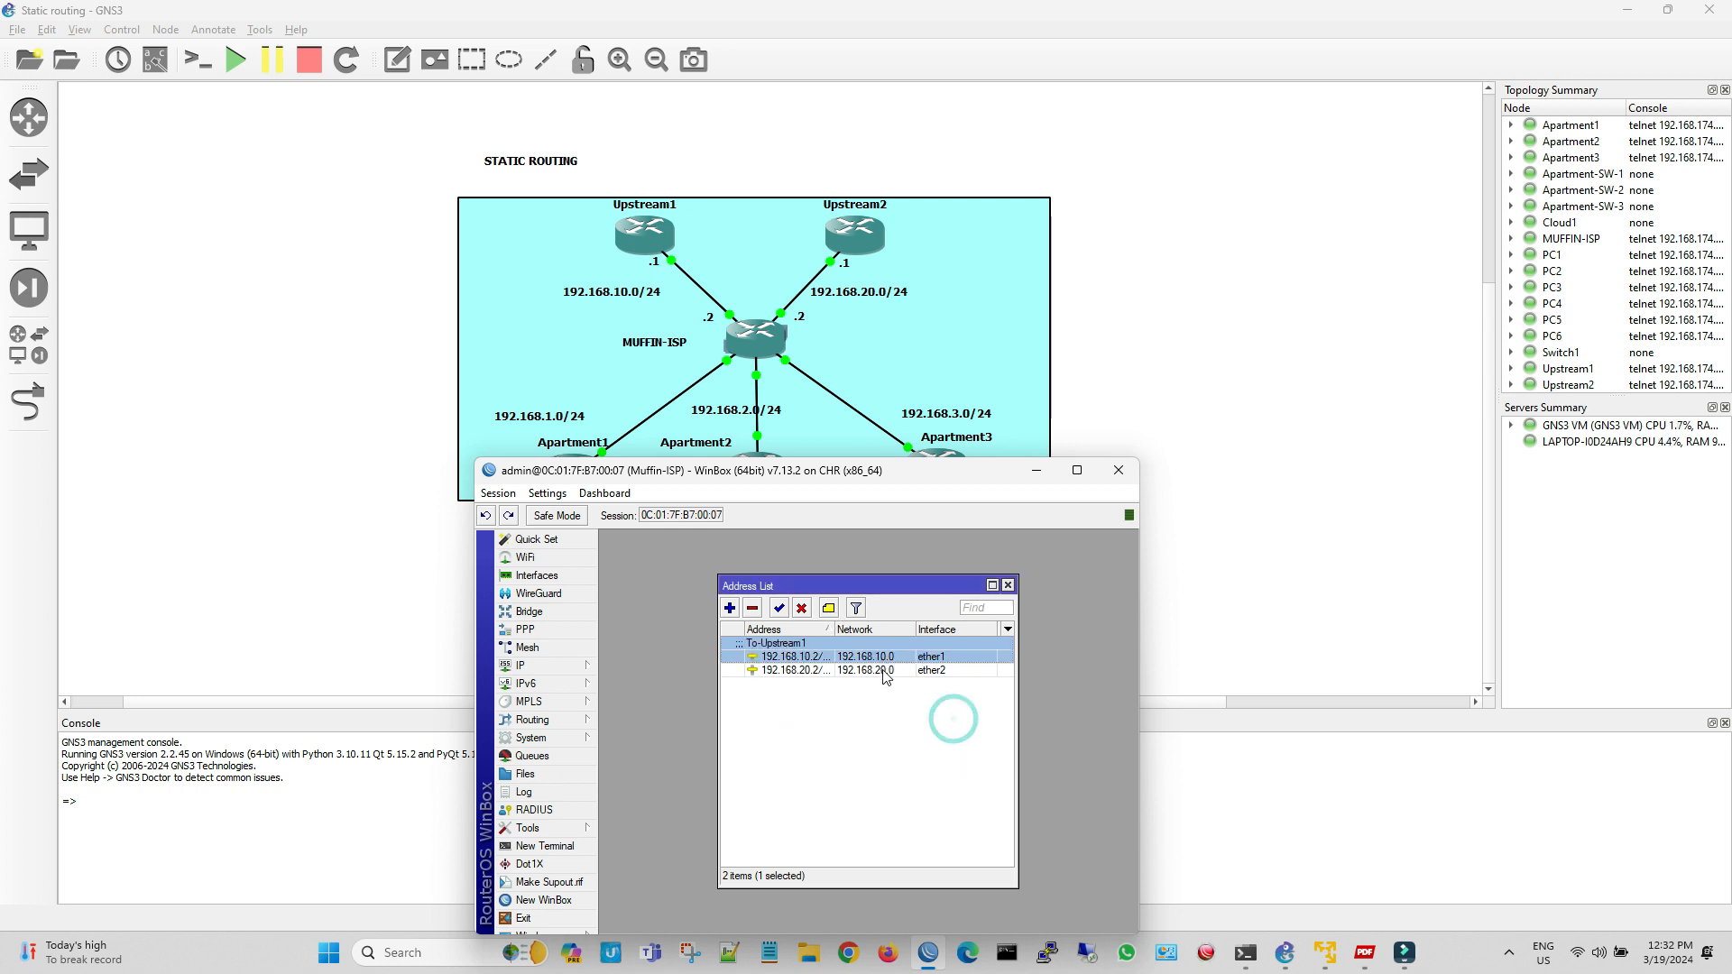
pyautogui.click(883, 671)
pyautogui.click(828, 609)
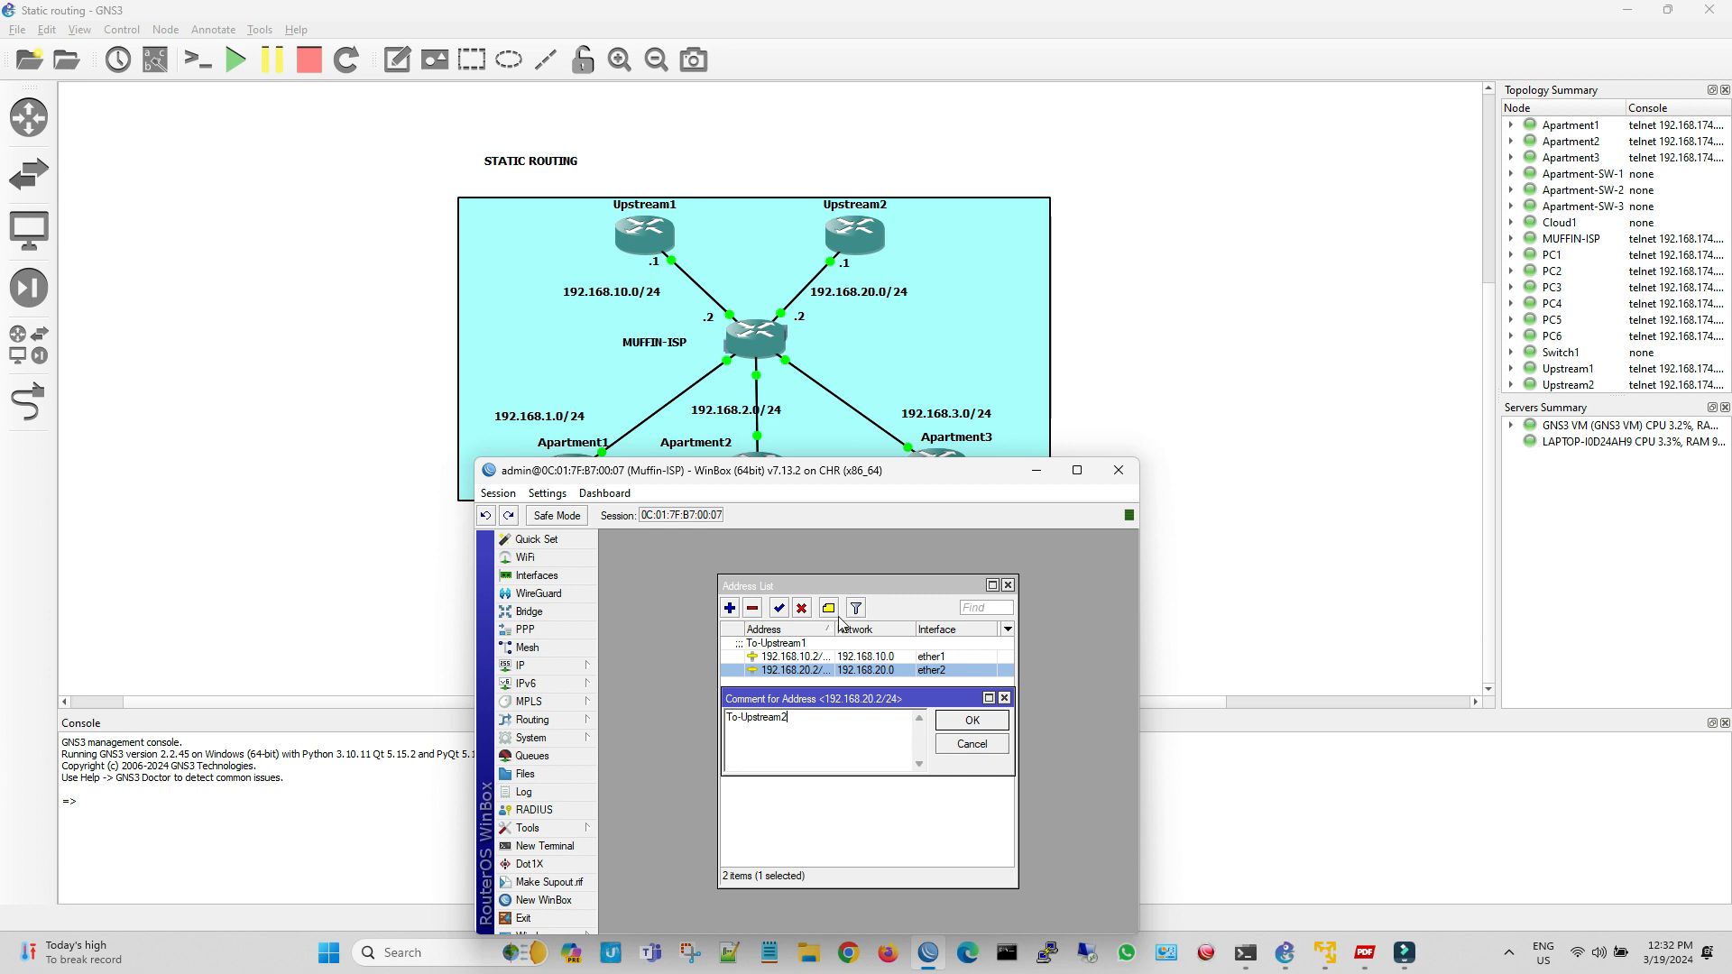
pyautogui.click(958, 725)
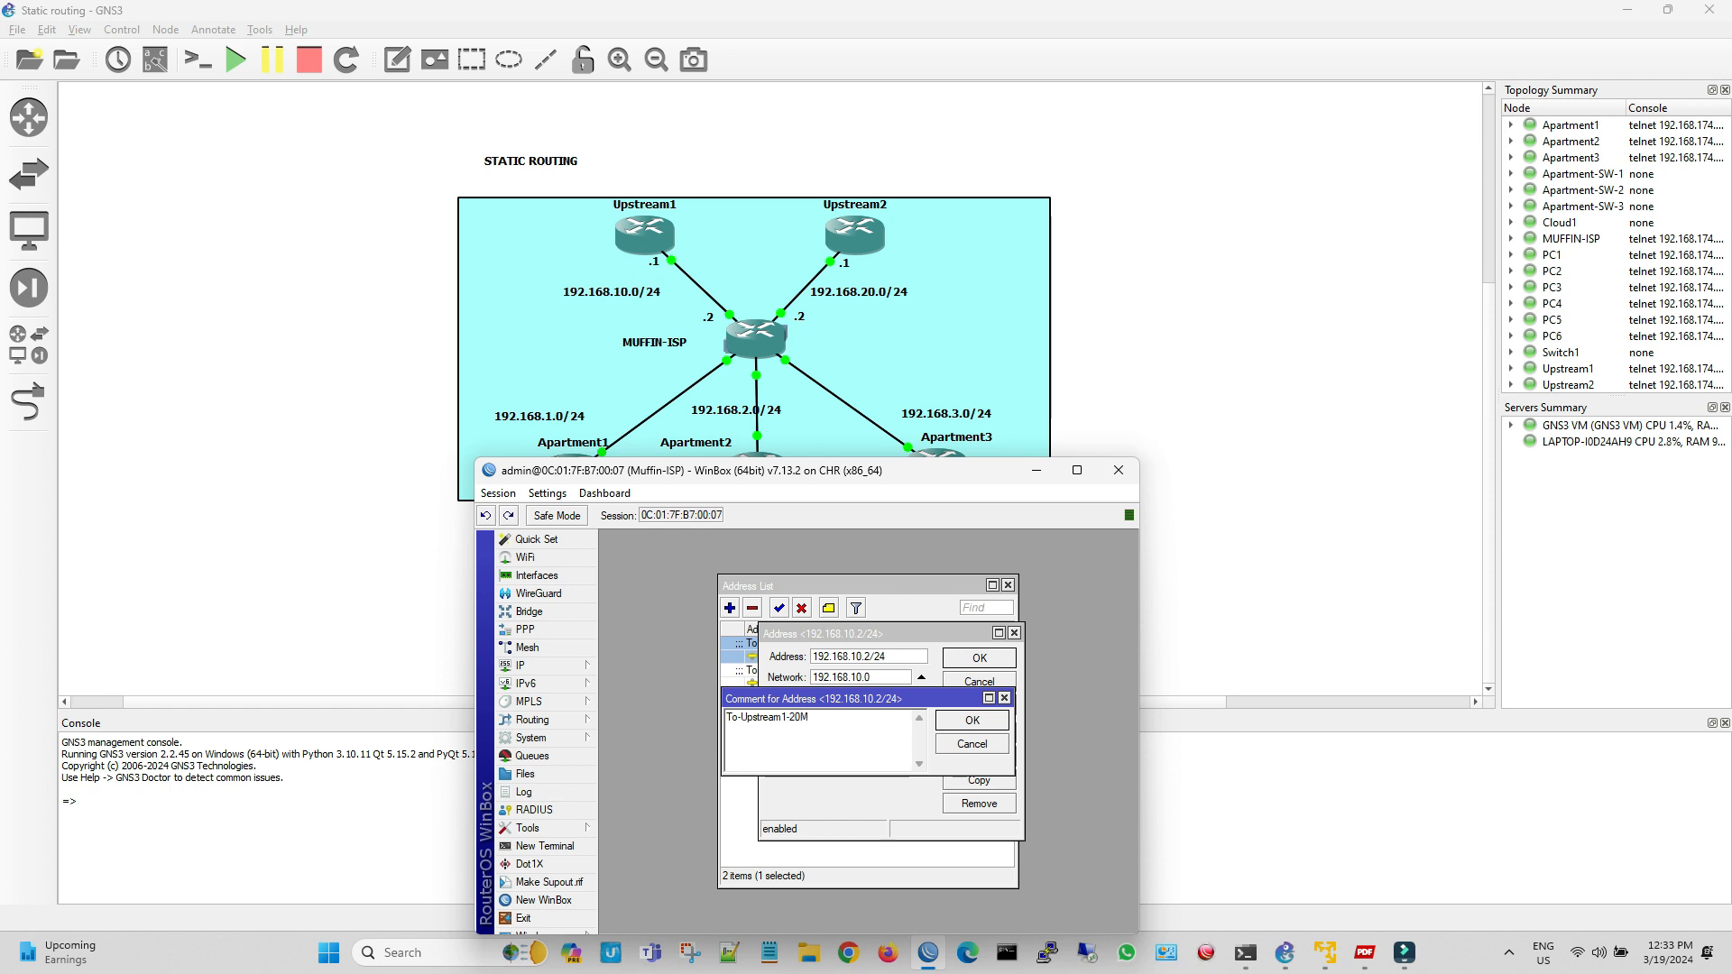
# Extend the two address comments to To-Upstream1-20M and To-Upstream2-20M
pyautogui.click(972, 720)
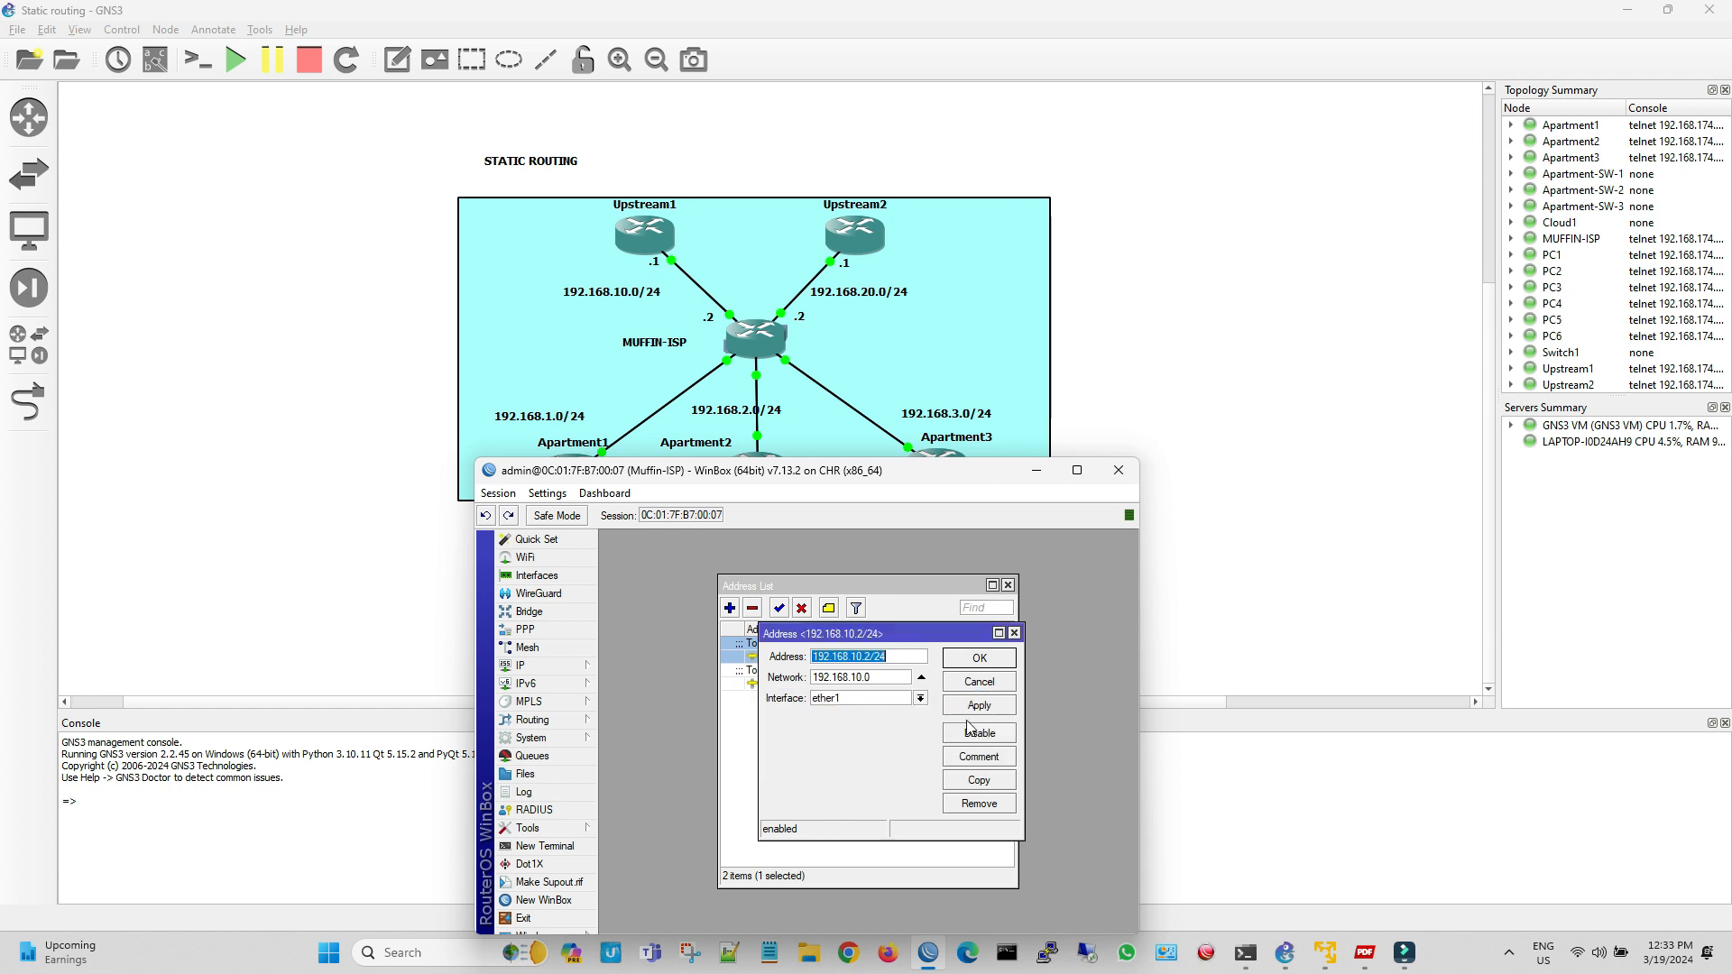
pyautogui.click(991, 665)
pyautogui.click(879, 683)
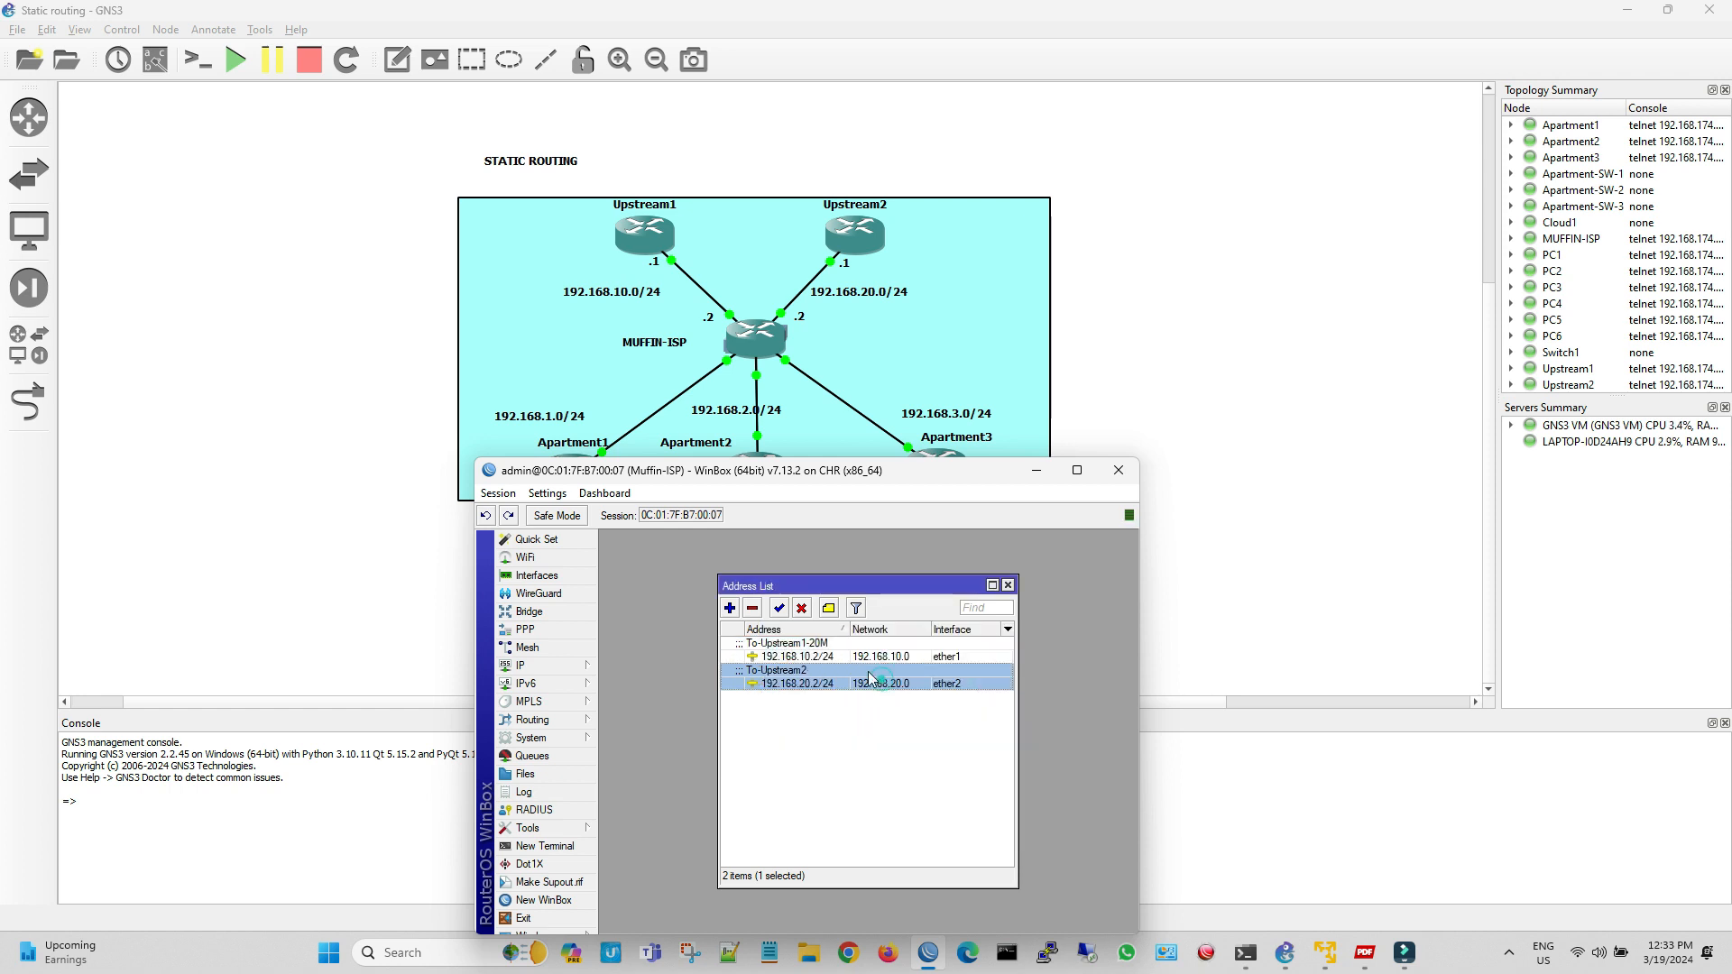
pyautogui.click(832, 609)
pyautogui.click(795, 721)
pyautogui.write('-Upstream2-20M')
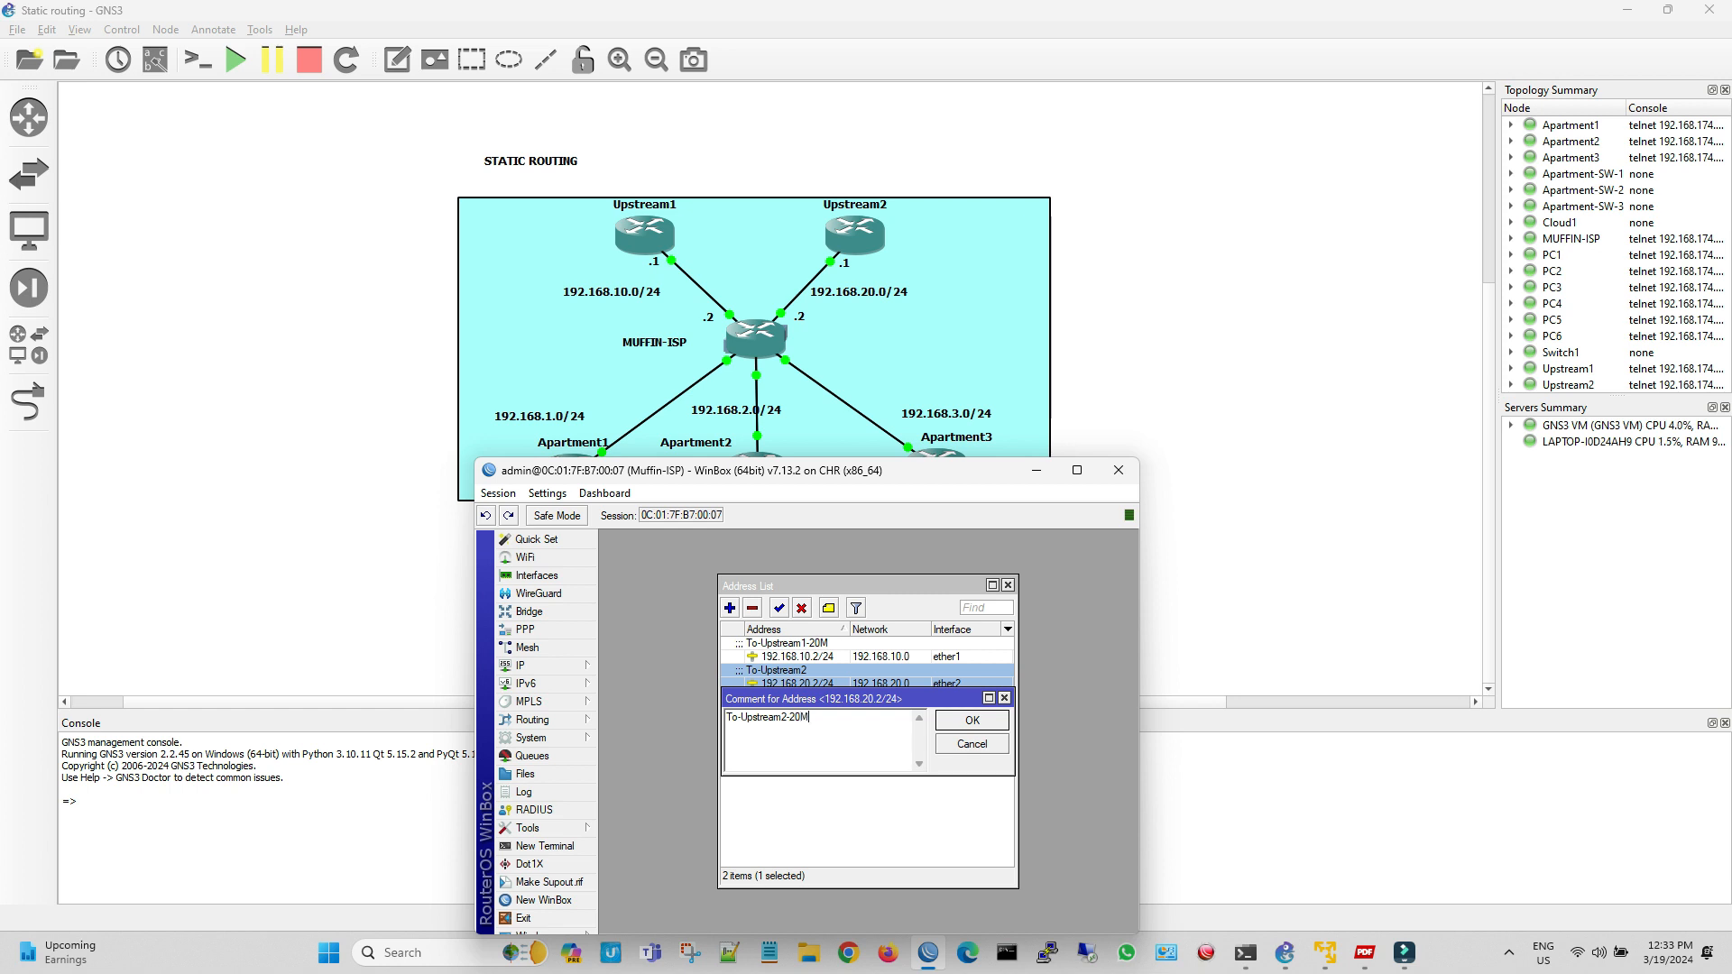
pyautogui.click(971, 720)
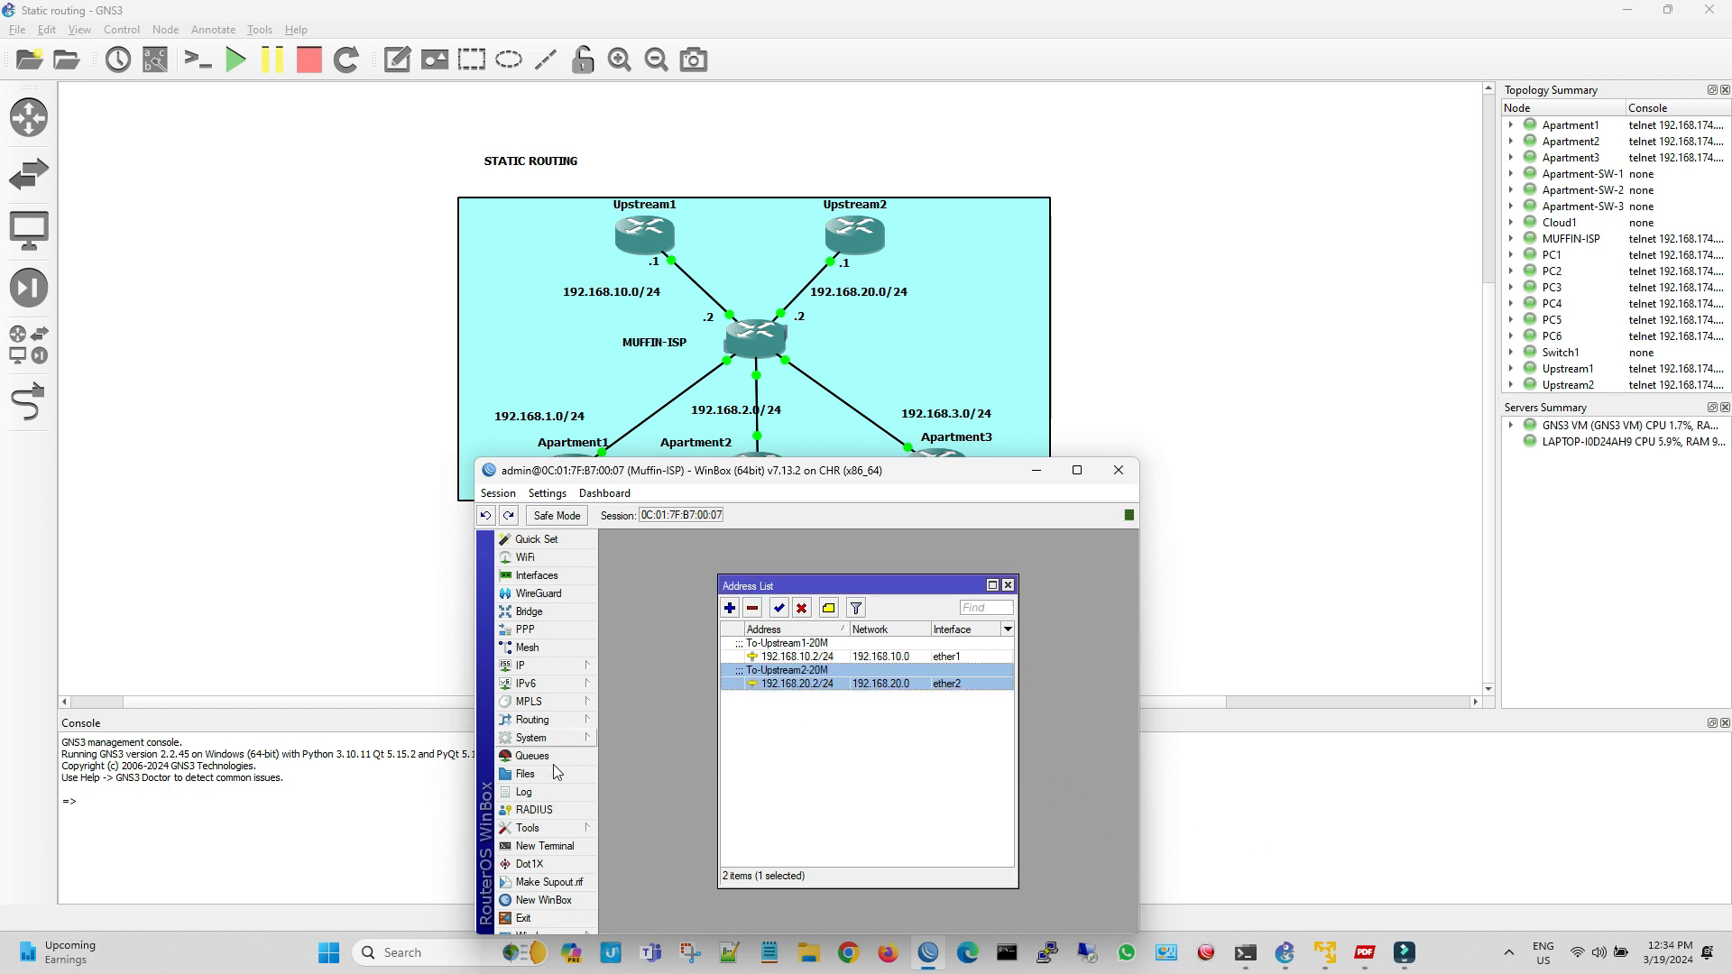
# Ping 8.8.8.8 from the Muffin-ISP router to test internet reachability
pyautogui.click(527, 828)
pyautogui.click(631, 723)
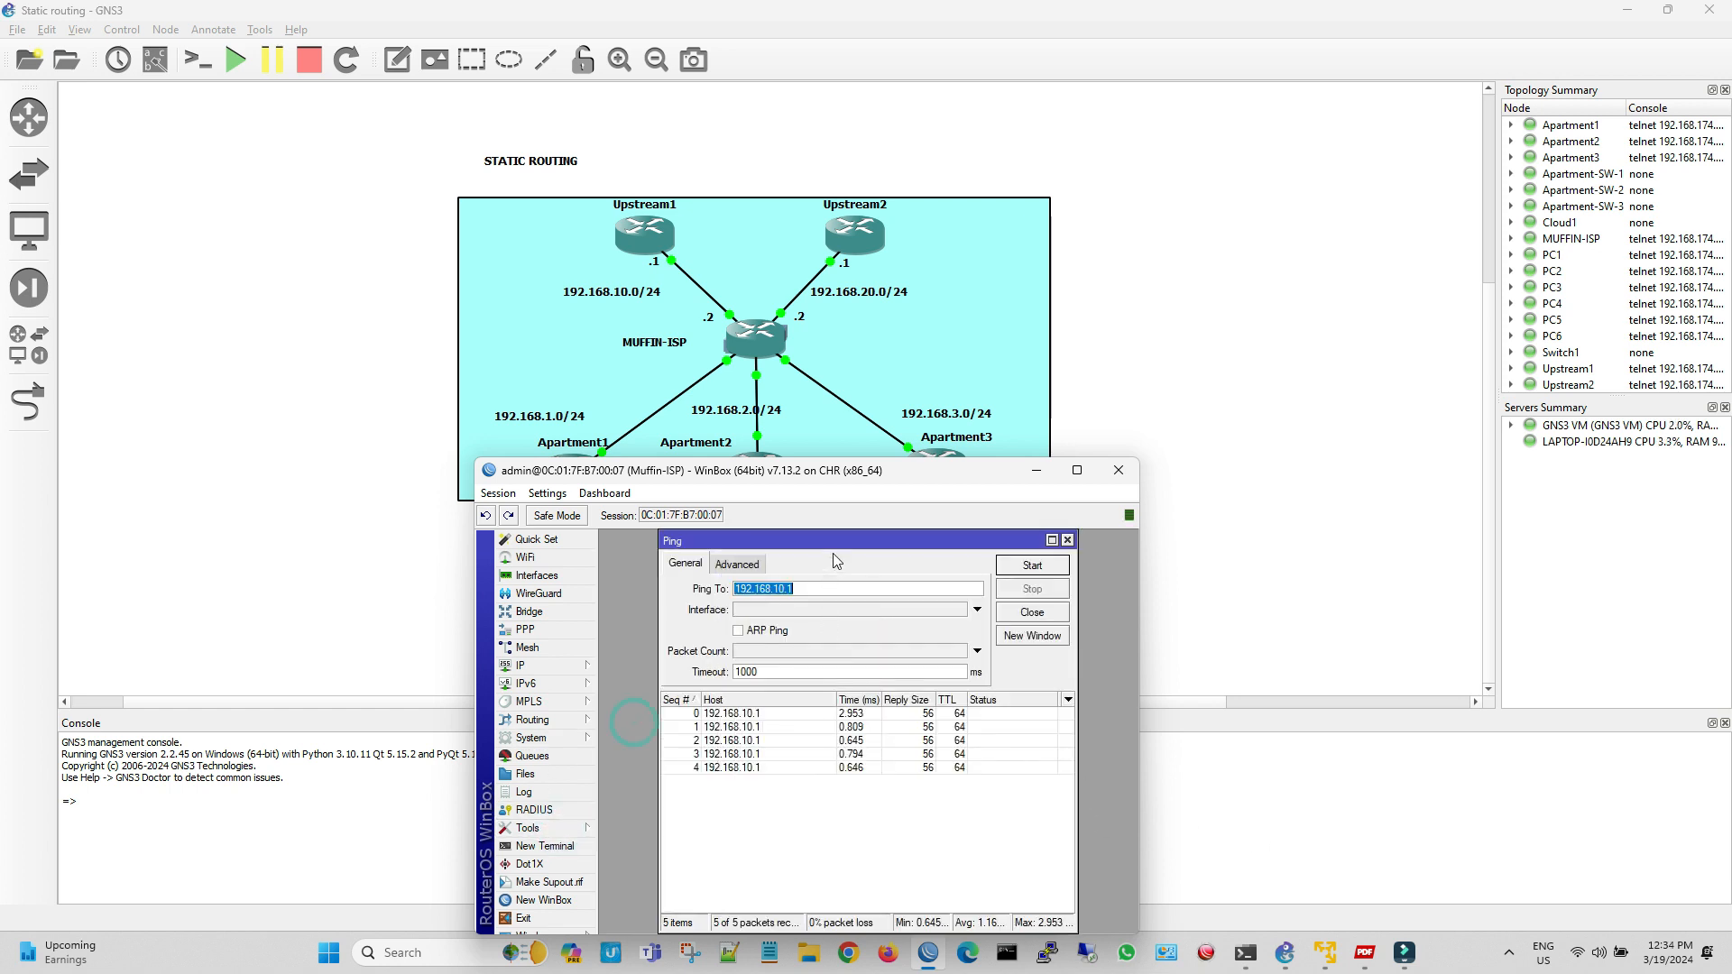
pyautogui.click(857, 596)
pyautogui.moveTo(815, 588); pyautogui.dragTo(666, 588)
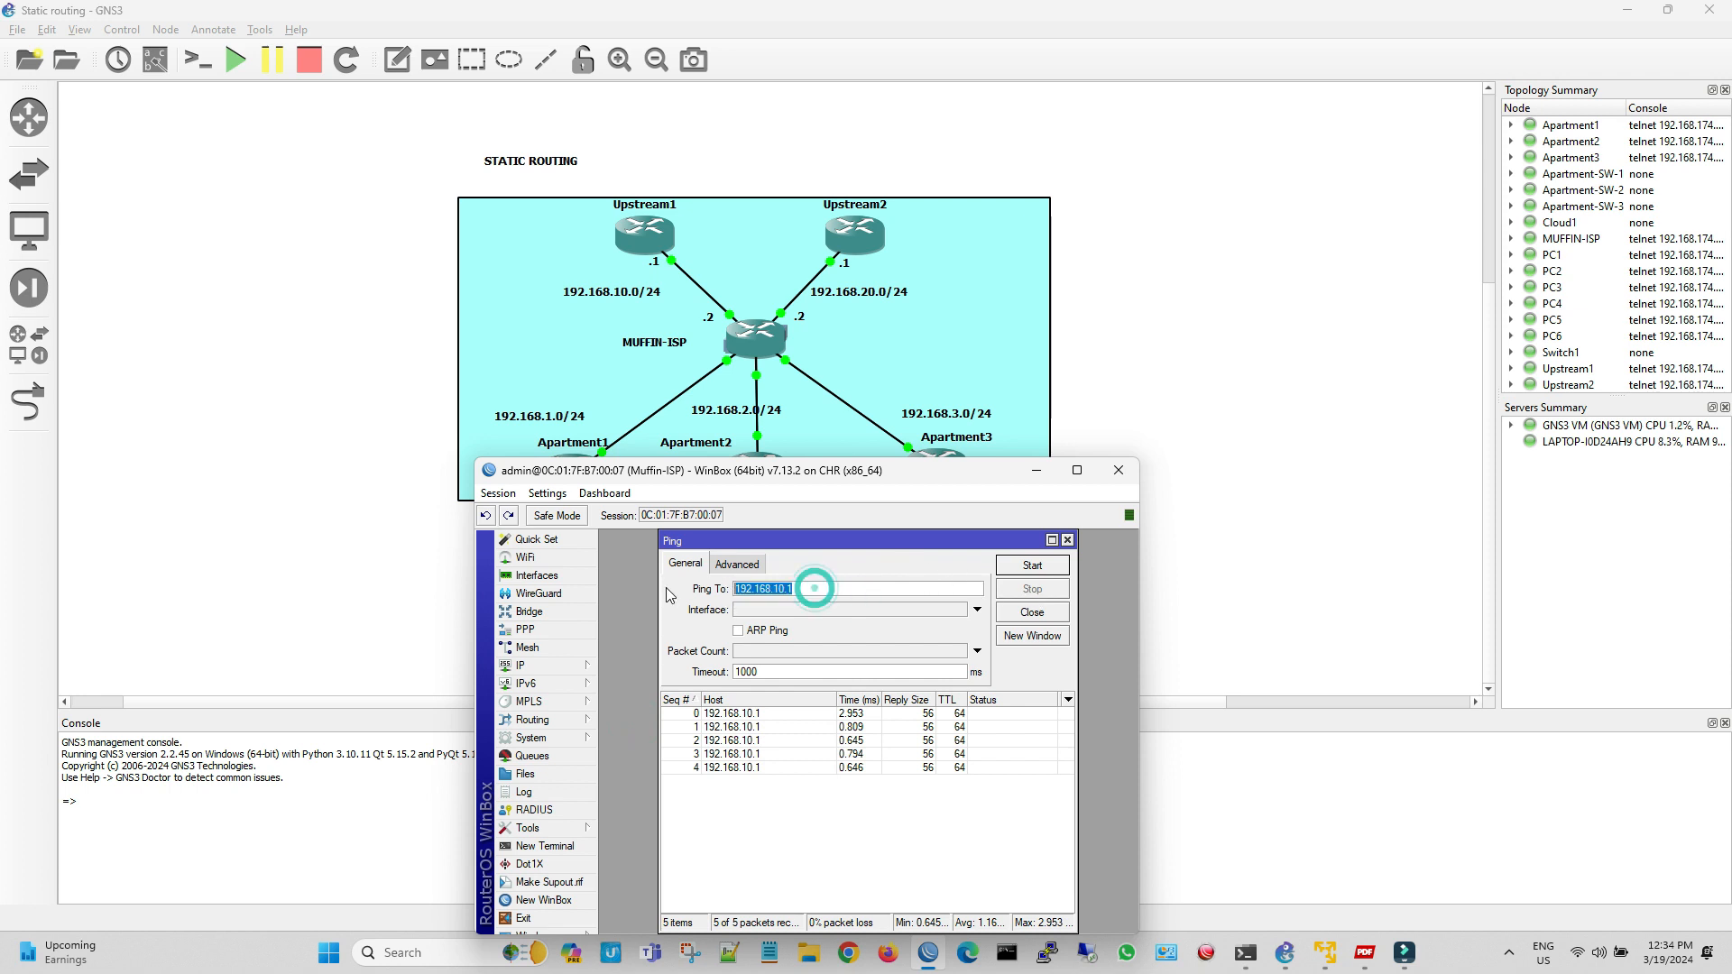
pyautogui.write('8.8.8.8')
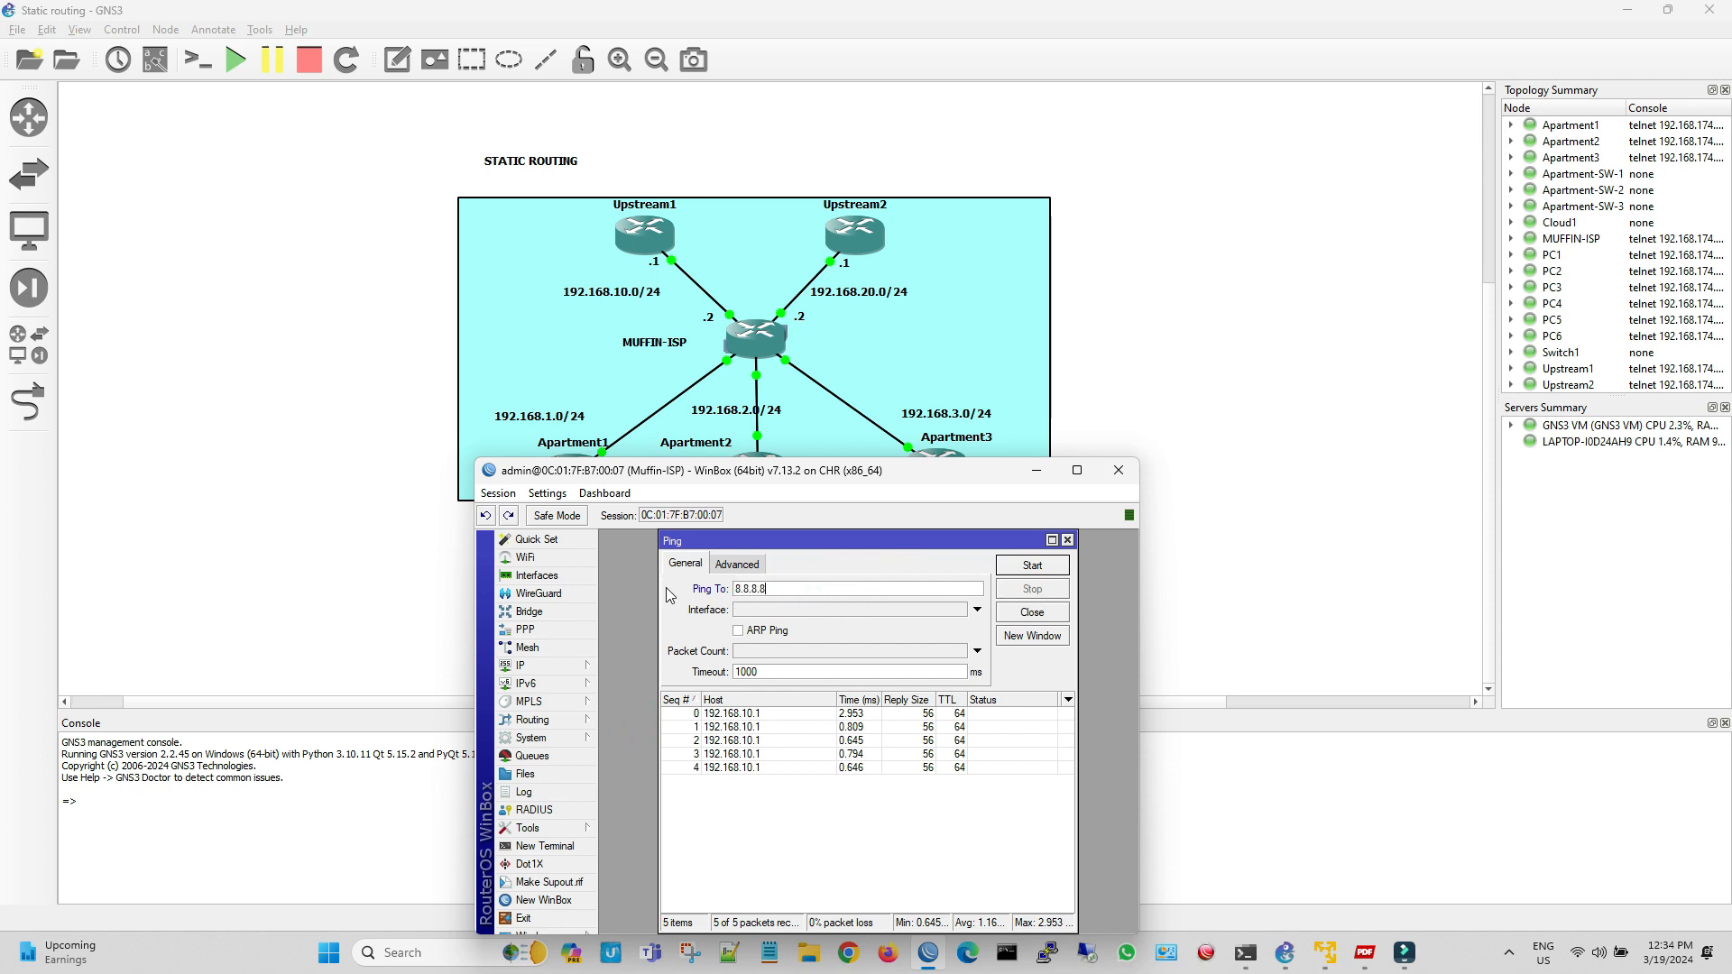
pyautogui.press('Return')
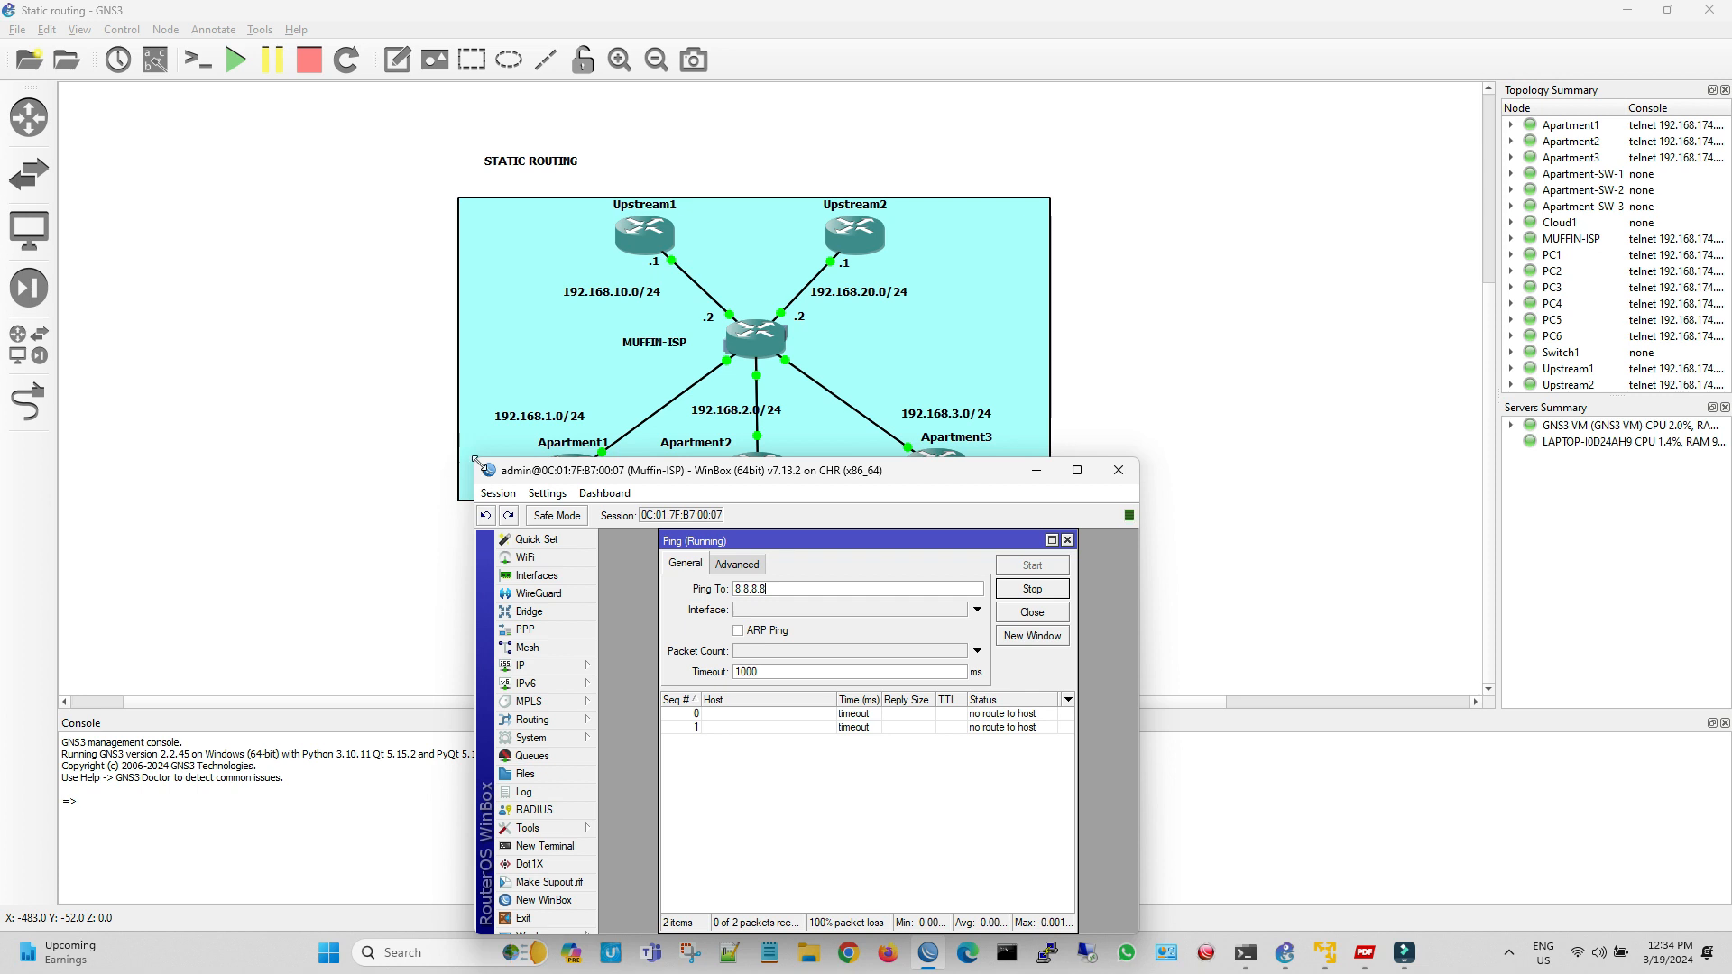
# Enlarge the router session window and arrange the Ping window beside the Address List
pyautogui.moveTo(475, 461); pyautogui.dragTo(166, 265)
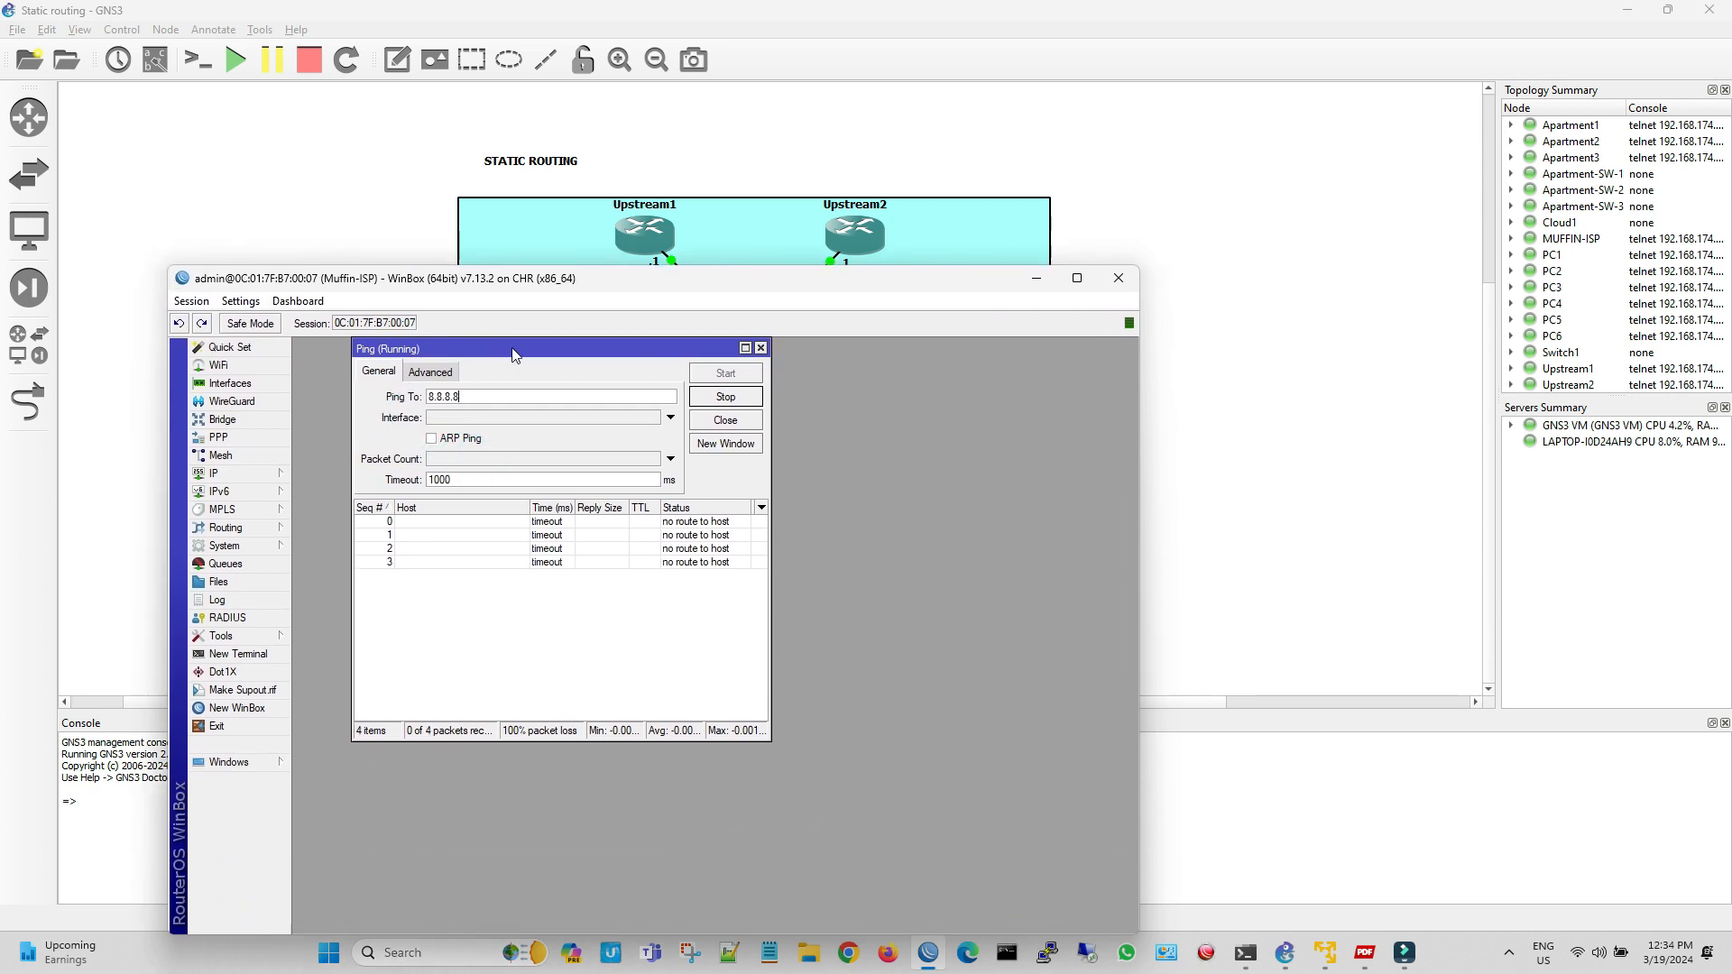
pyautogui.moveTo(515, 354); pyautogui.dragTo(881, 353)
pyautogui.moveTo(868, 282); pyautogui.dragTo(1032, 175)
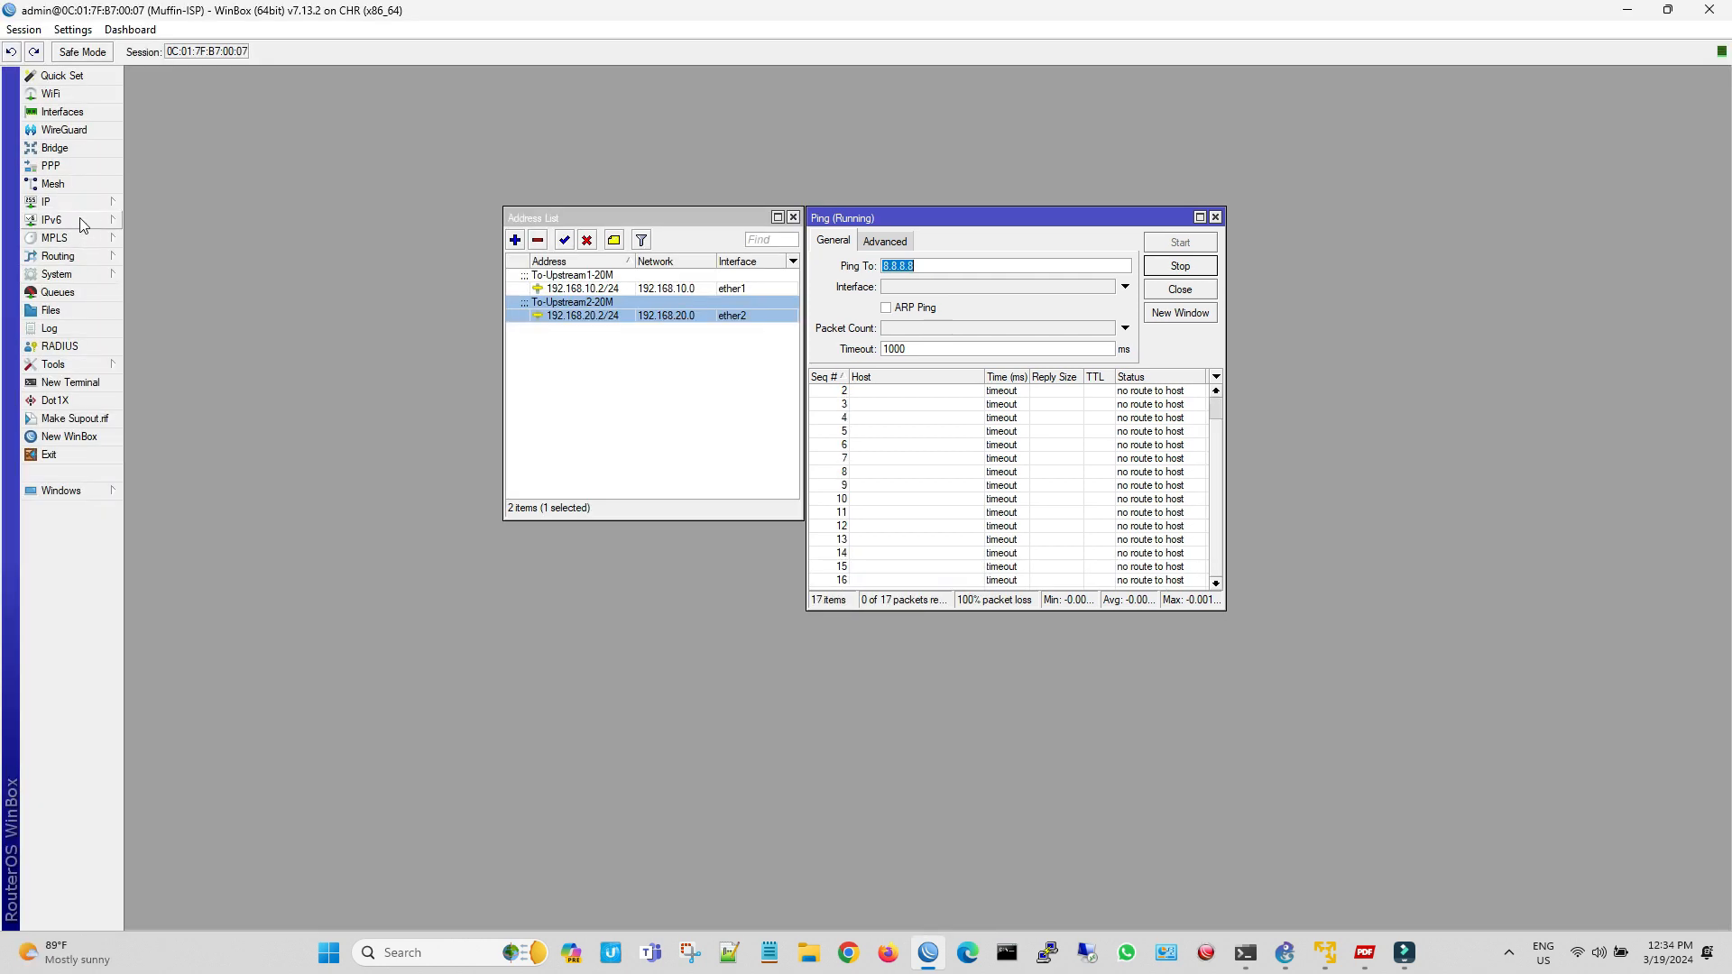
# Add a default route for 0.0.0.0/0 through gateway 192.168.10.1 to the router's route list
pyautogui.click(76, 204)
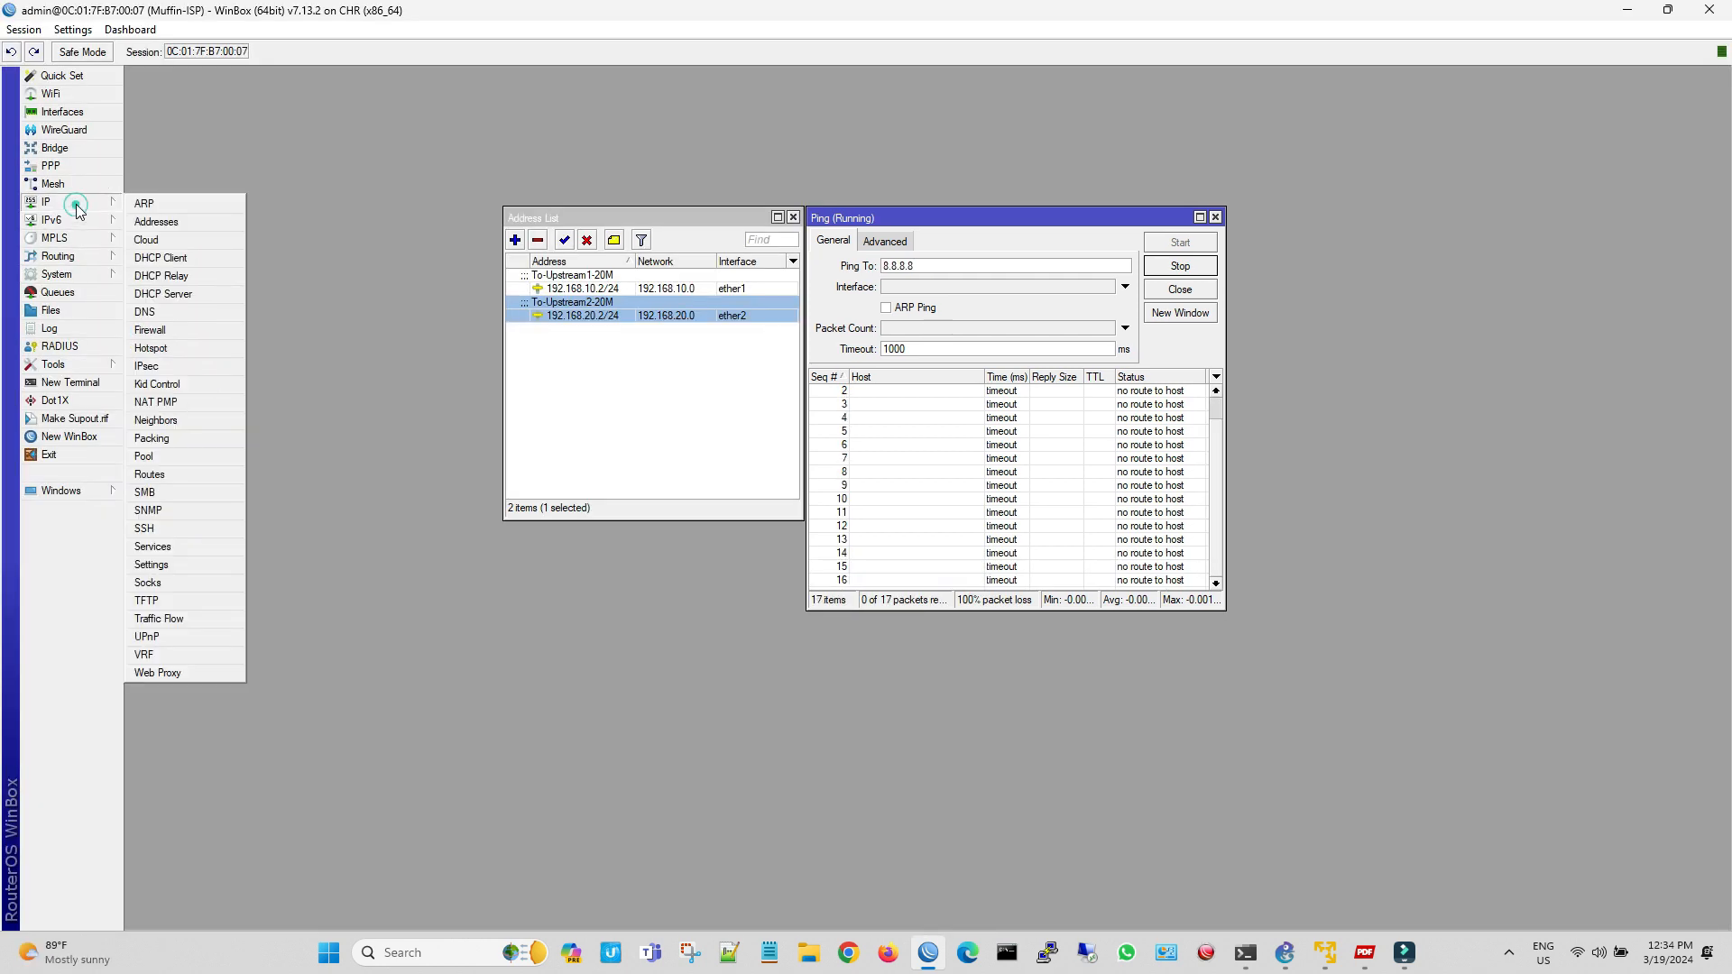
pyautogui.click(191, 476)
pyautogui.moveTo(975, 350); pyautogui.dragTo(530, 362)
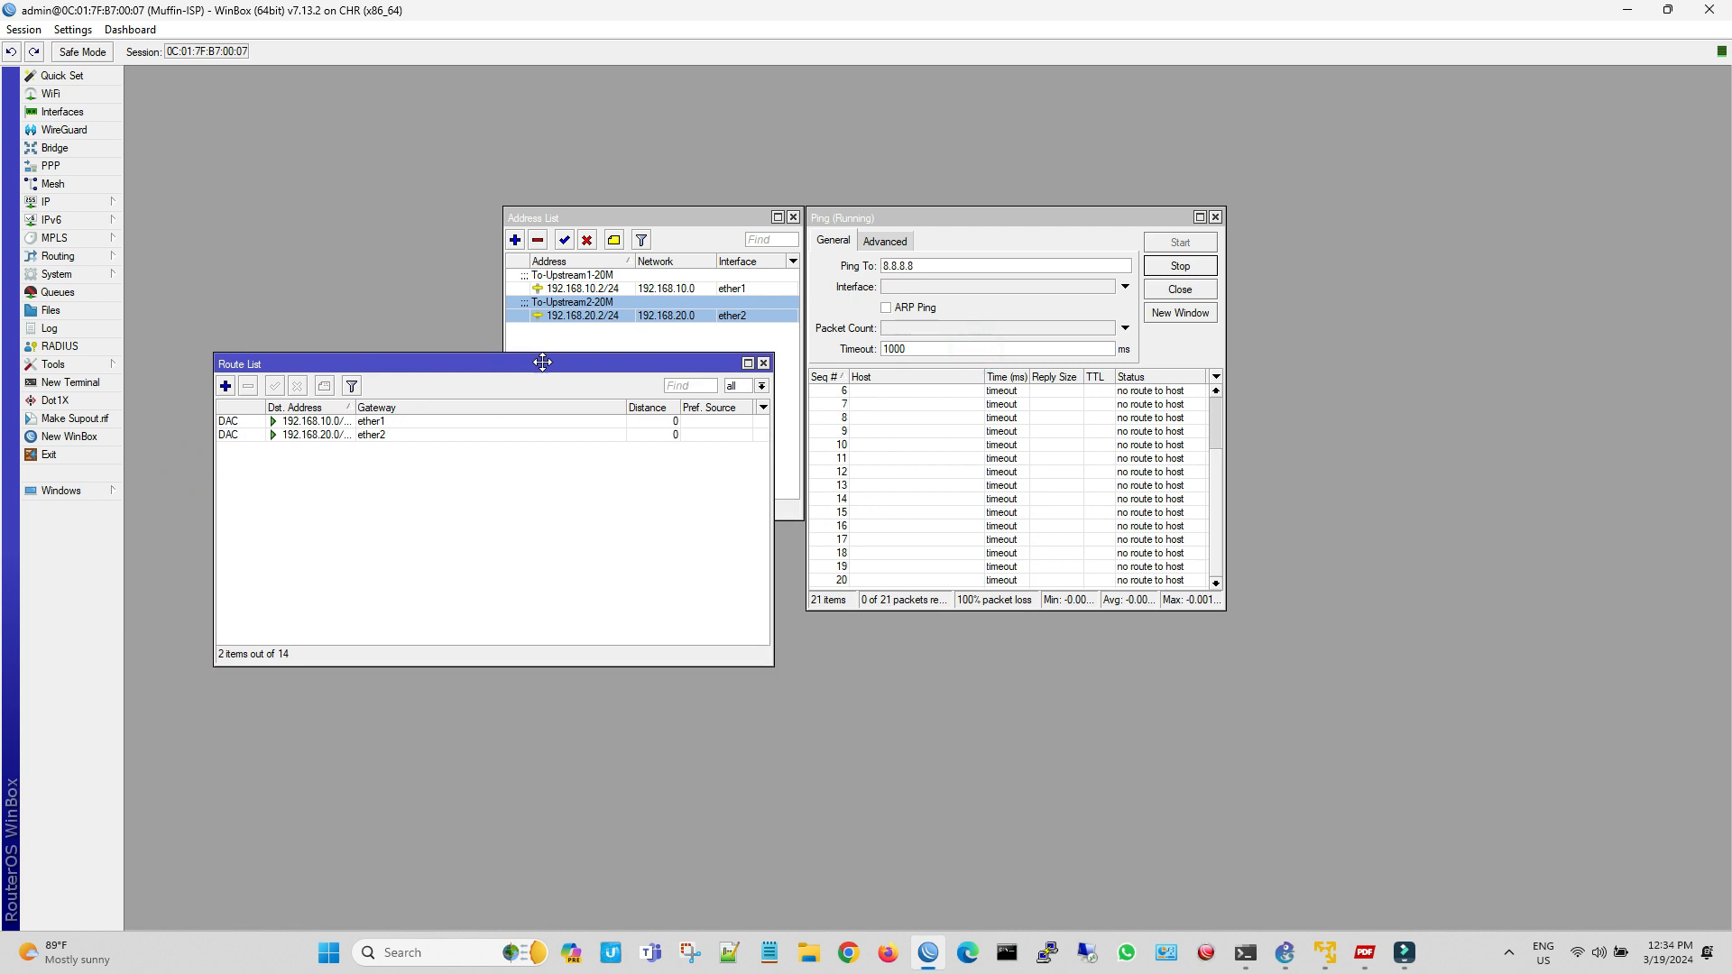
pyautogui.click(231, 388)
pyautogui.moveTo(938, 296); pyautogui.dragTo(486, 458)
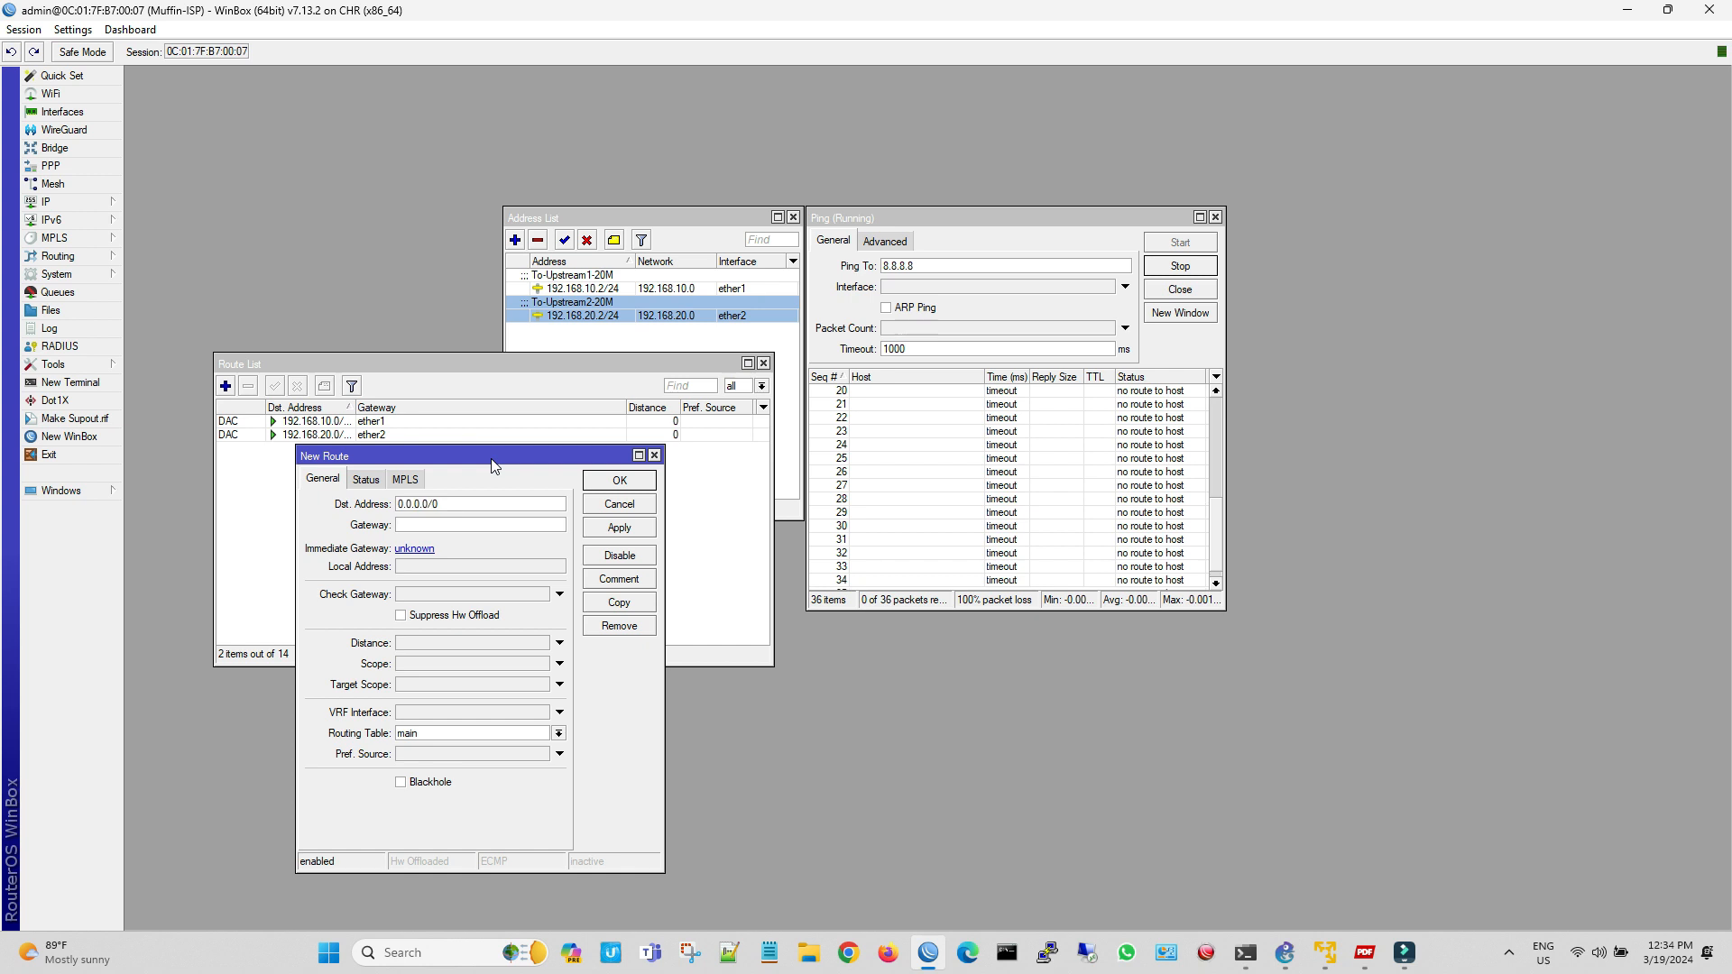
pyautogui.press('Tab')
pyautogui.write('192.')
pyautogui.click(591, 528)
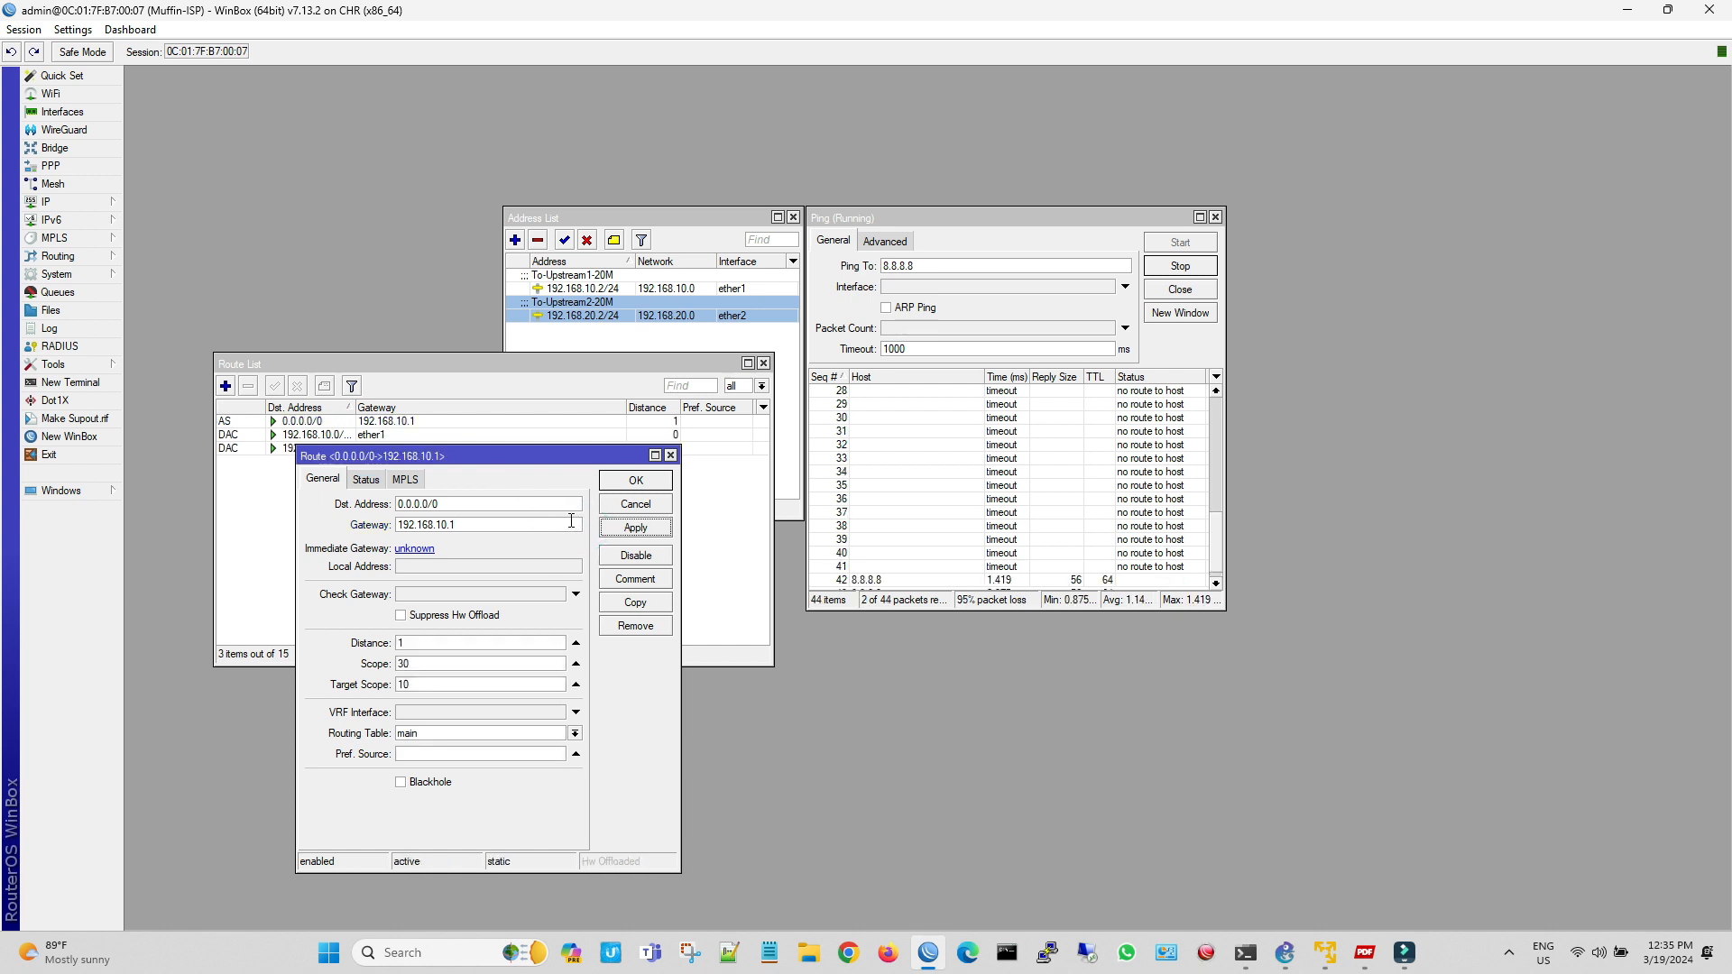
pyautogui.click(642, 482)
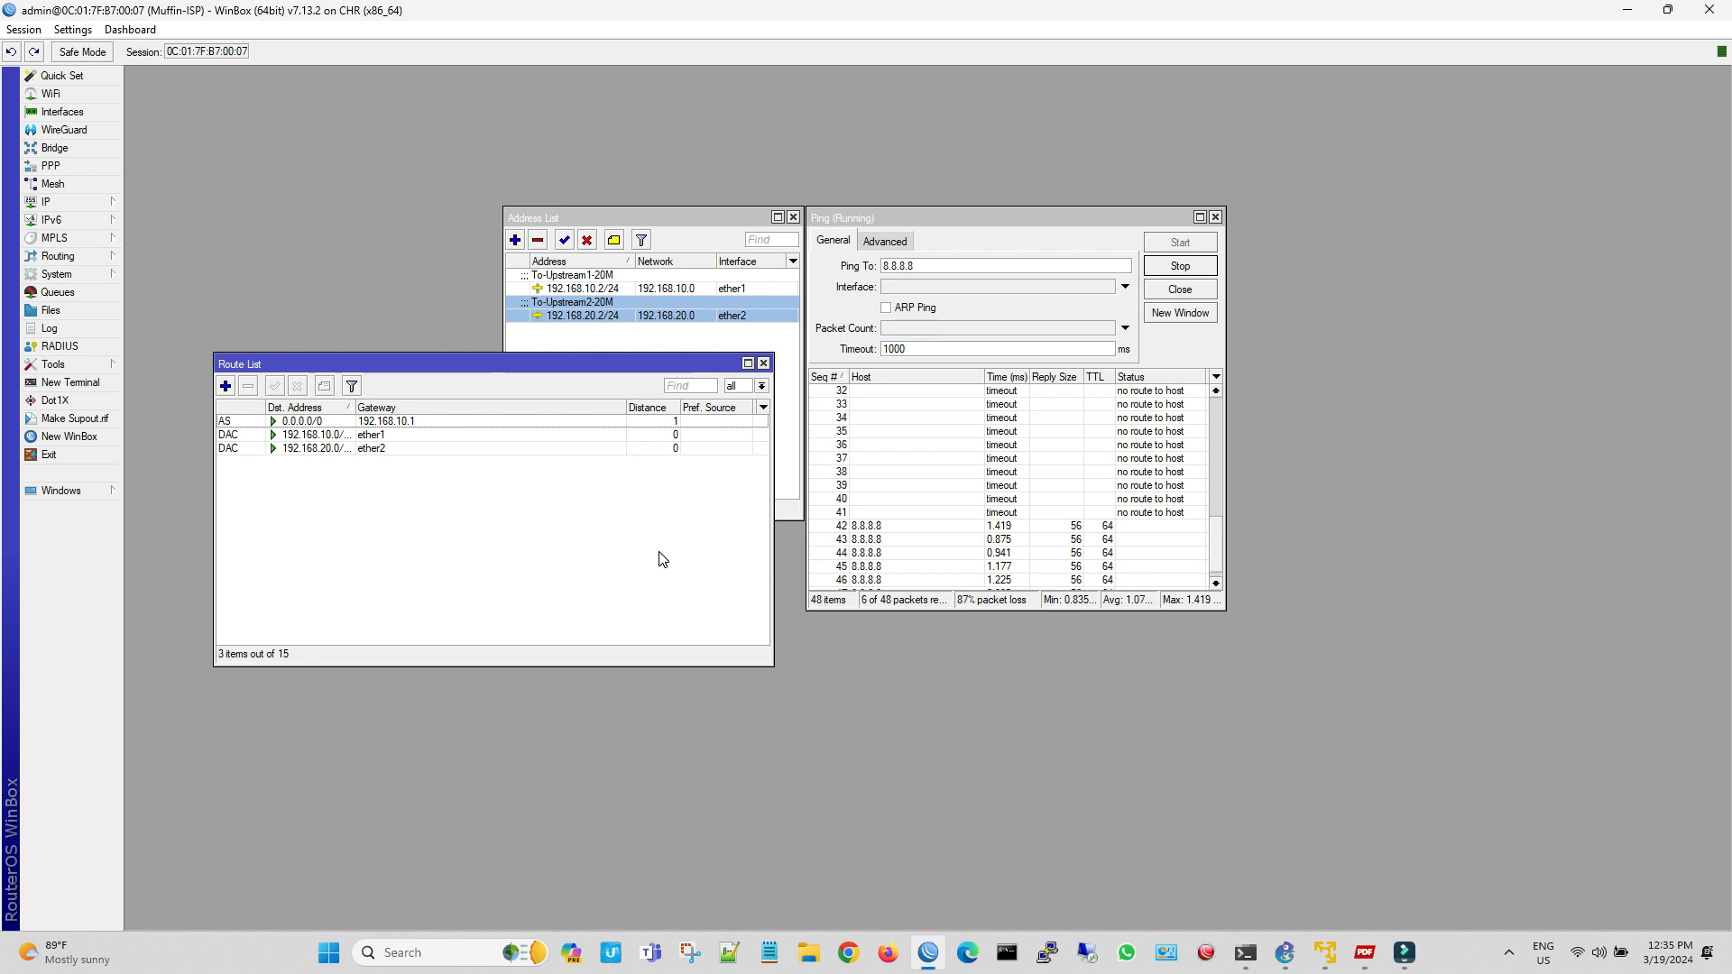
# Add a second default route for 0.0.0.0/0 through gateway 192.168.20.1 with distance 2
pyautogui.click(226, 386)
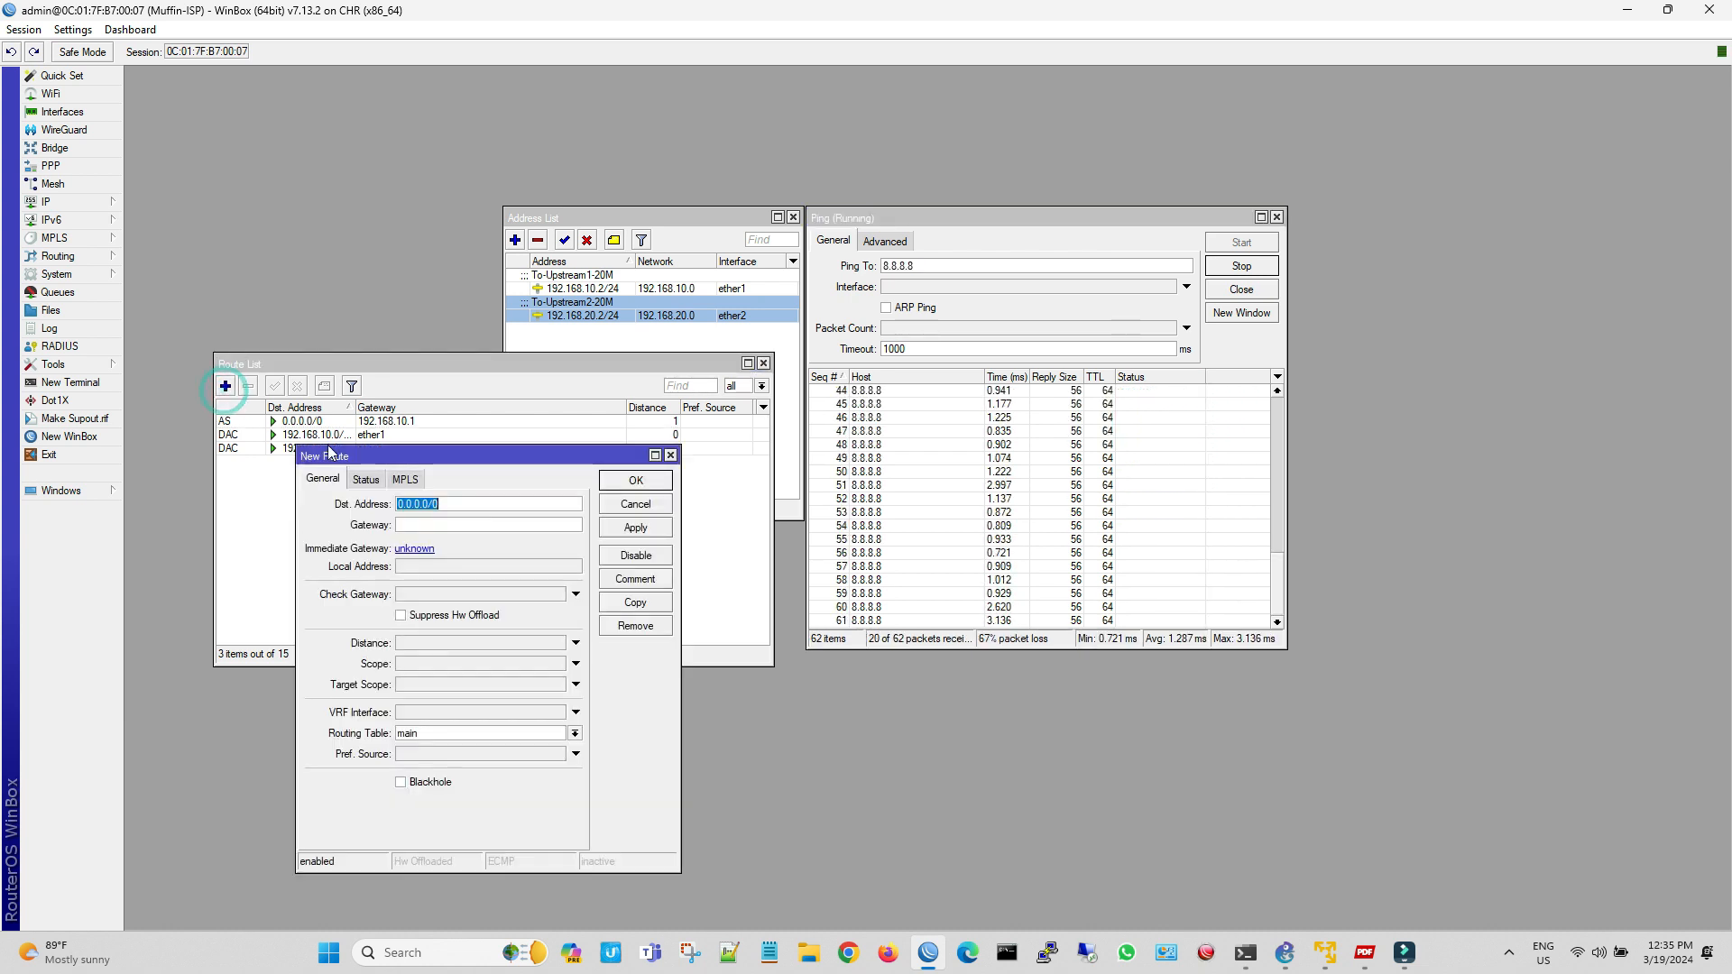
pyautogui.click(437, 525)
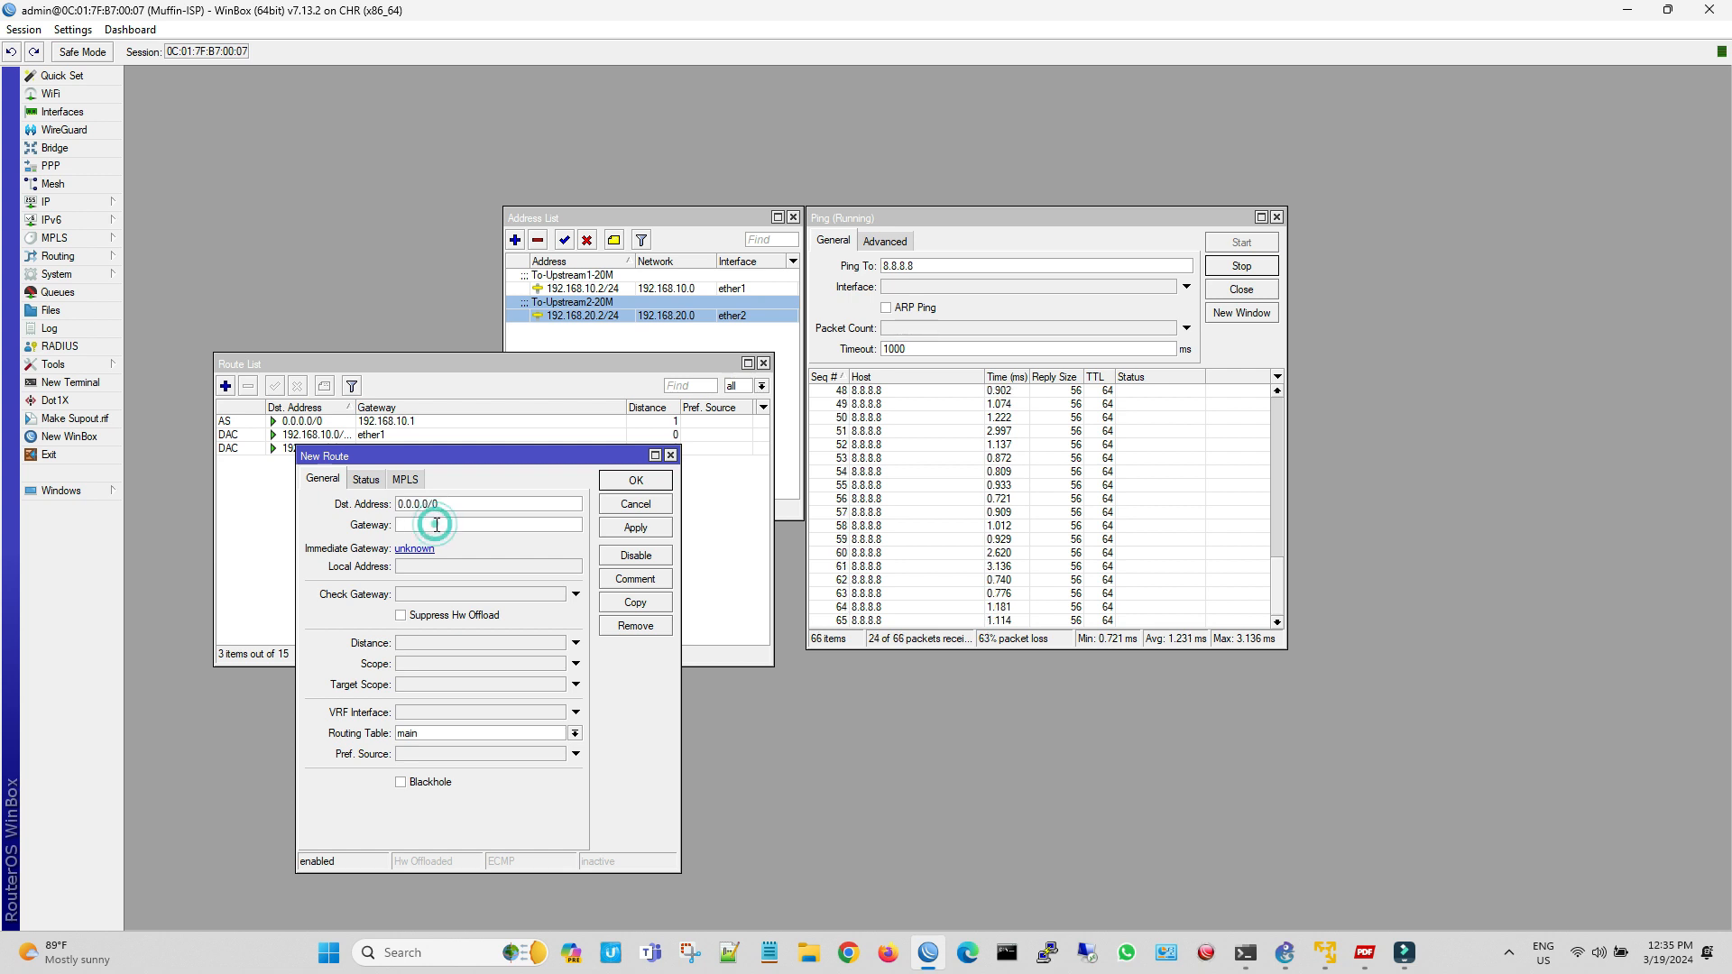
pyautogui.write('192.1')
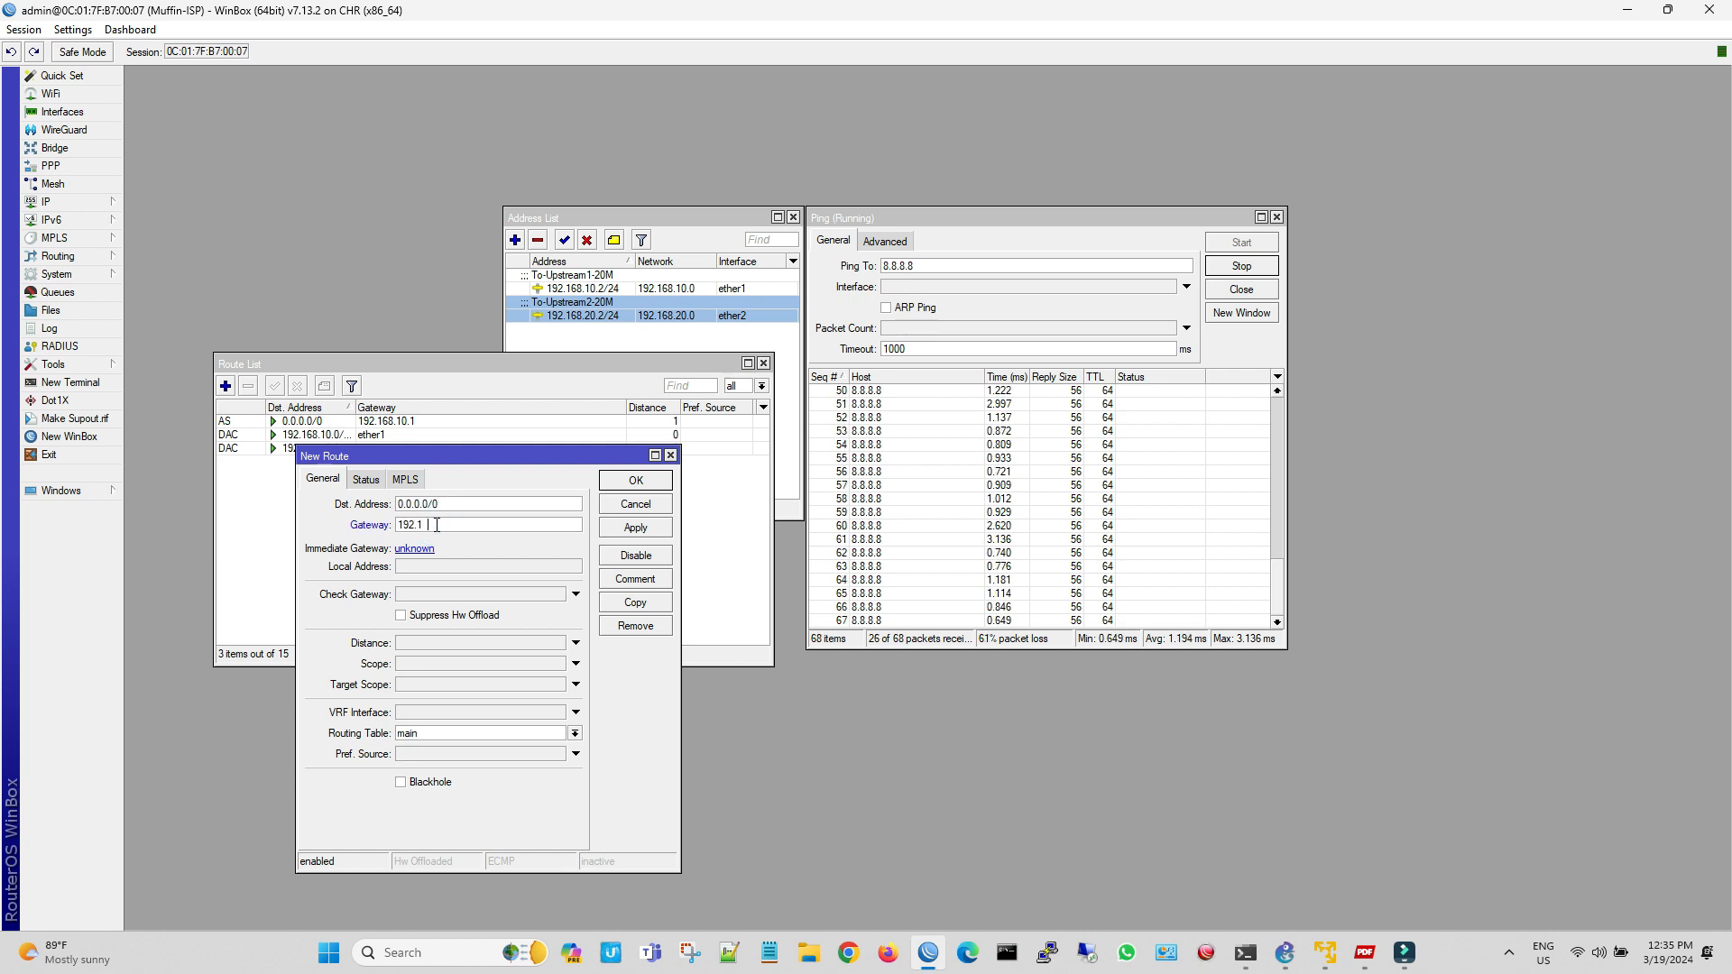
pyautogui.write('68.20.1')
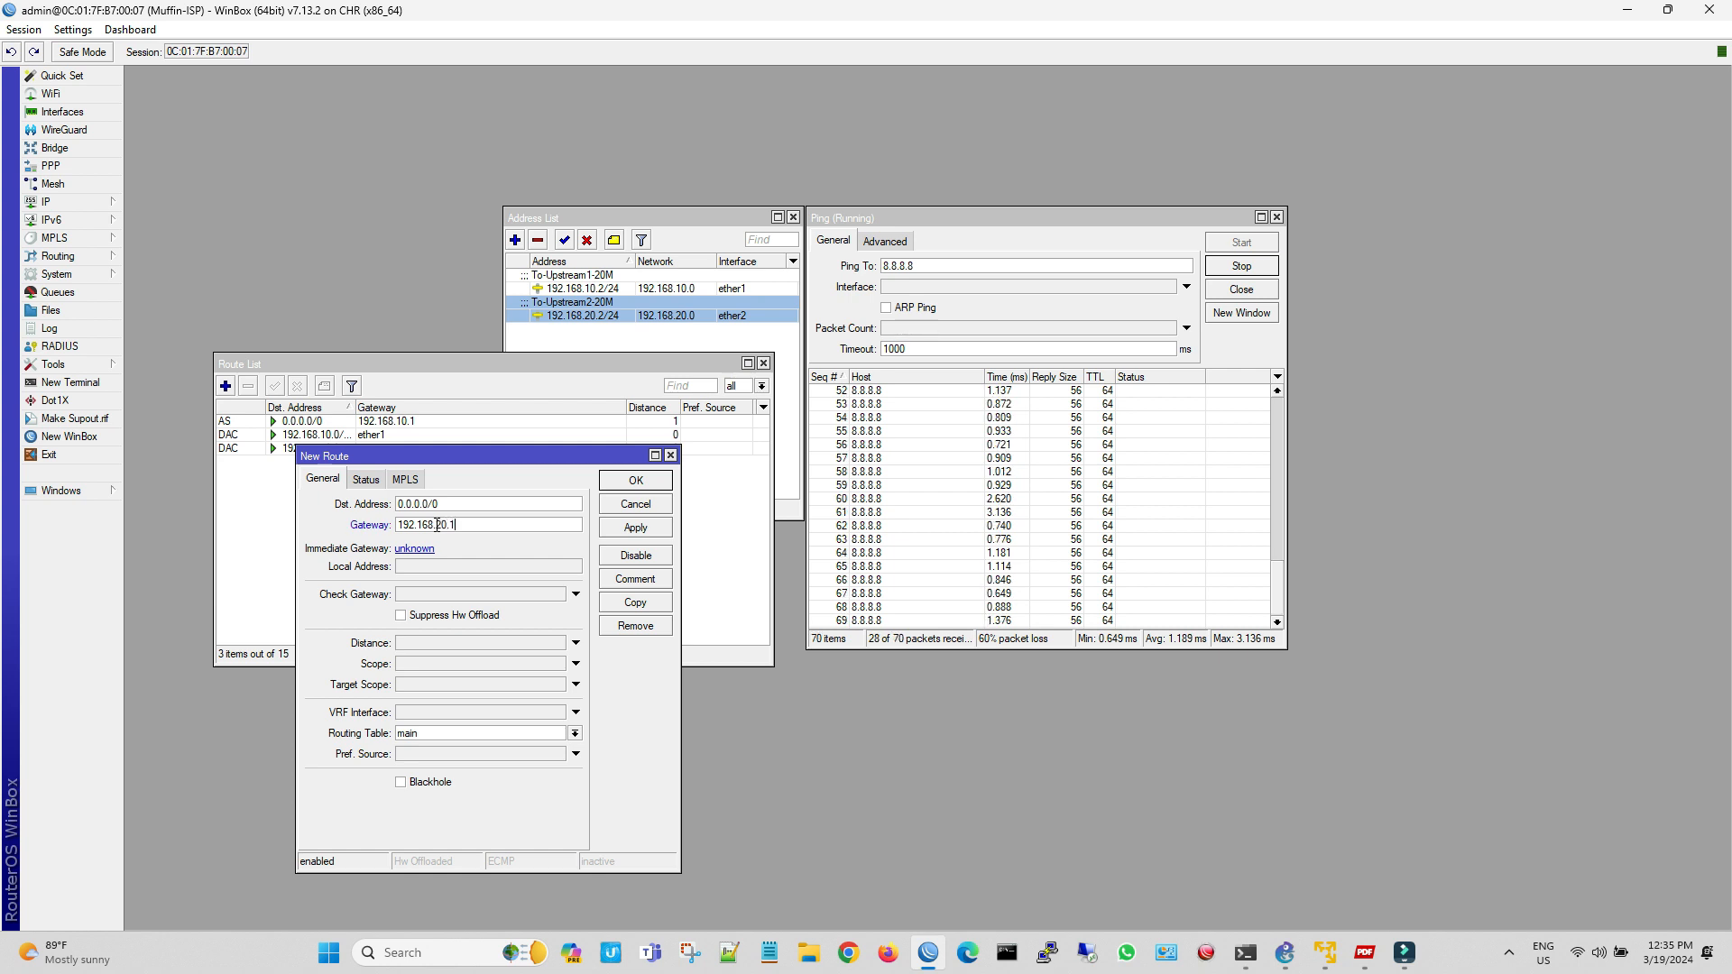
pyautogui.click(434, 642)
pyautogui.write('2')
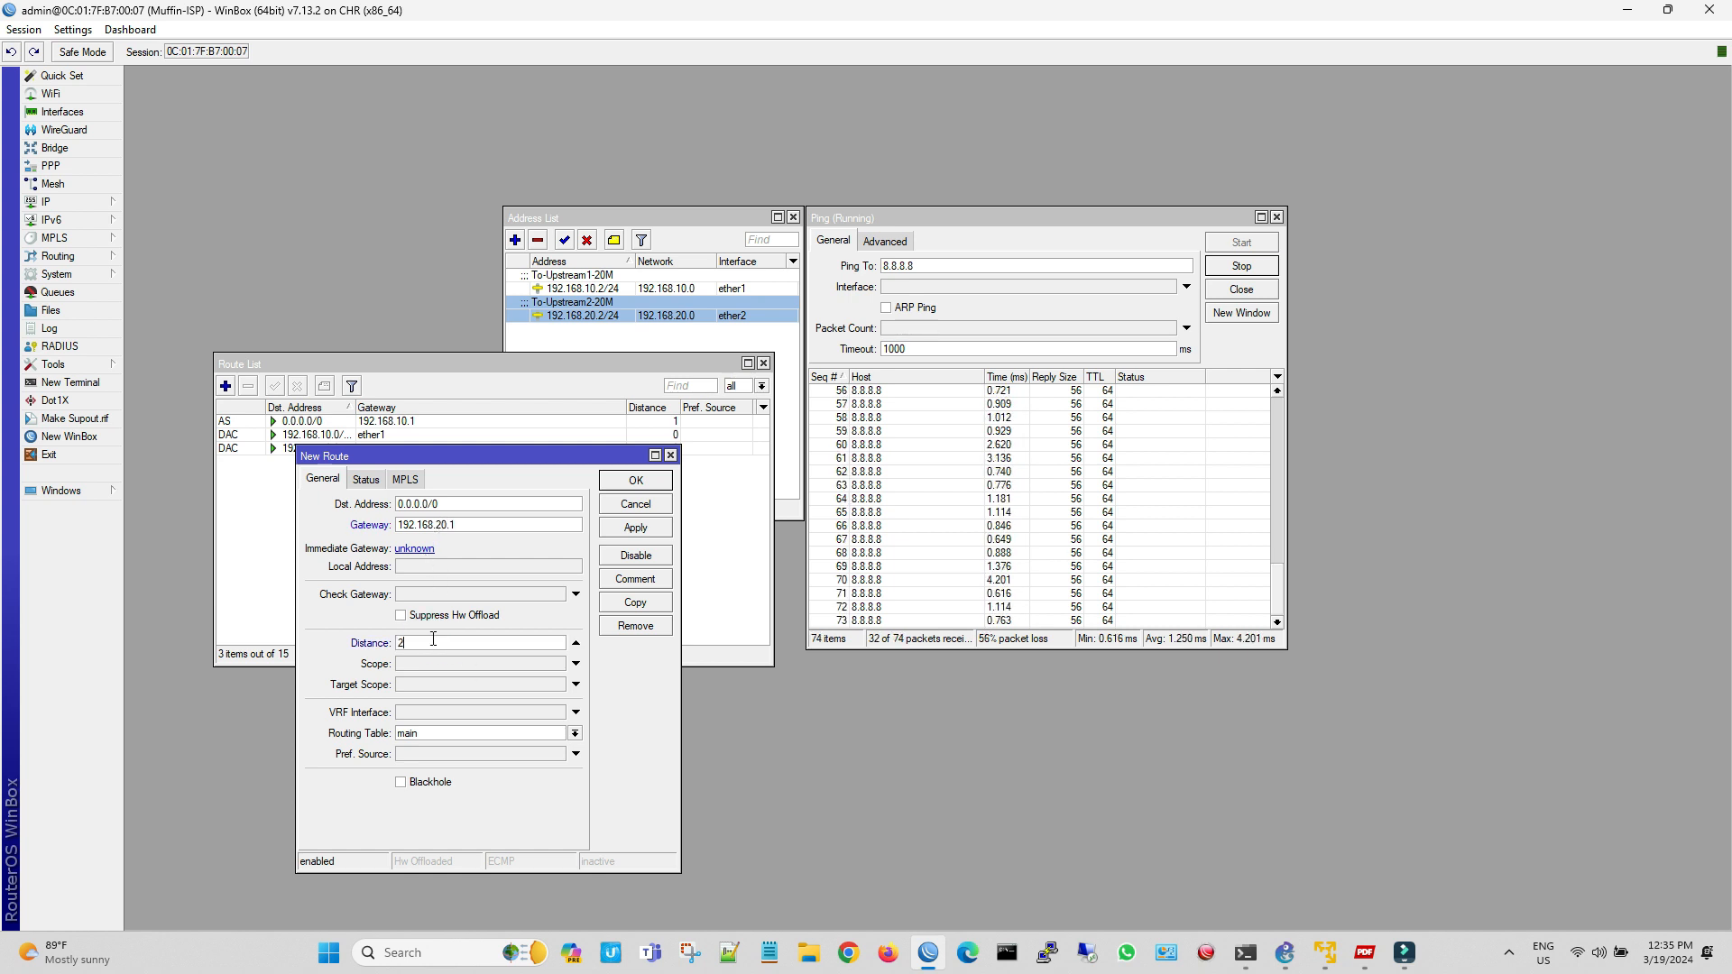
pyautogui.click(636, 528)
pyautogui.click(656, 485)
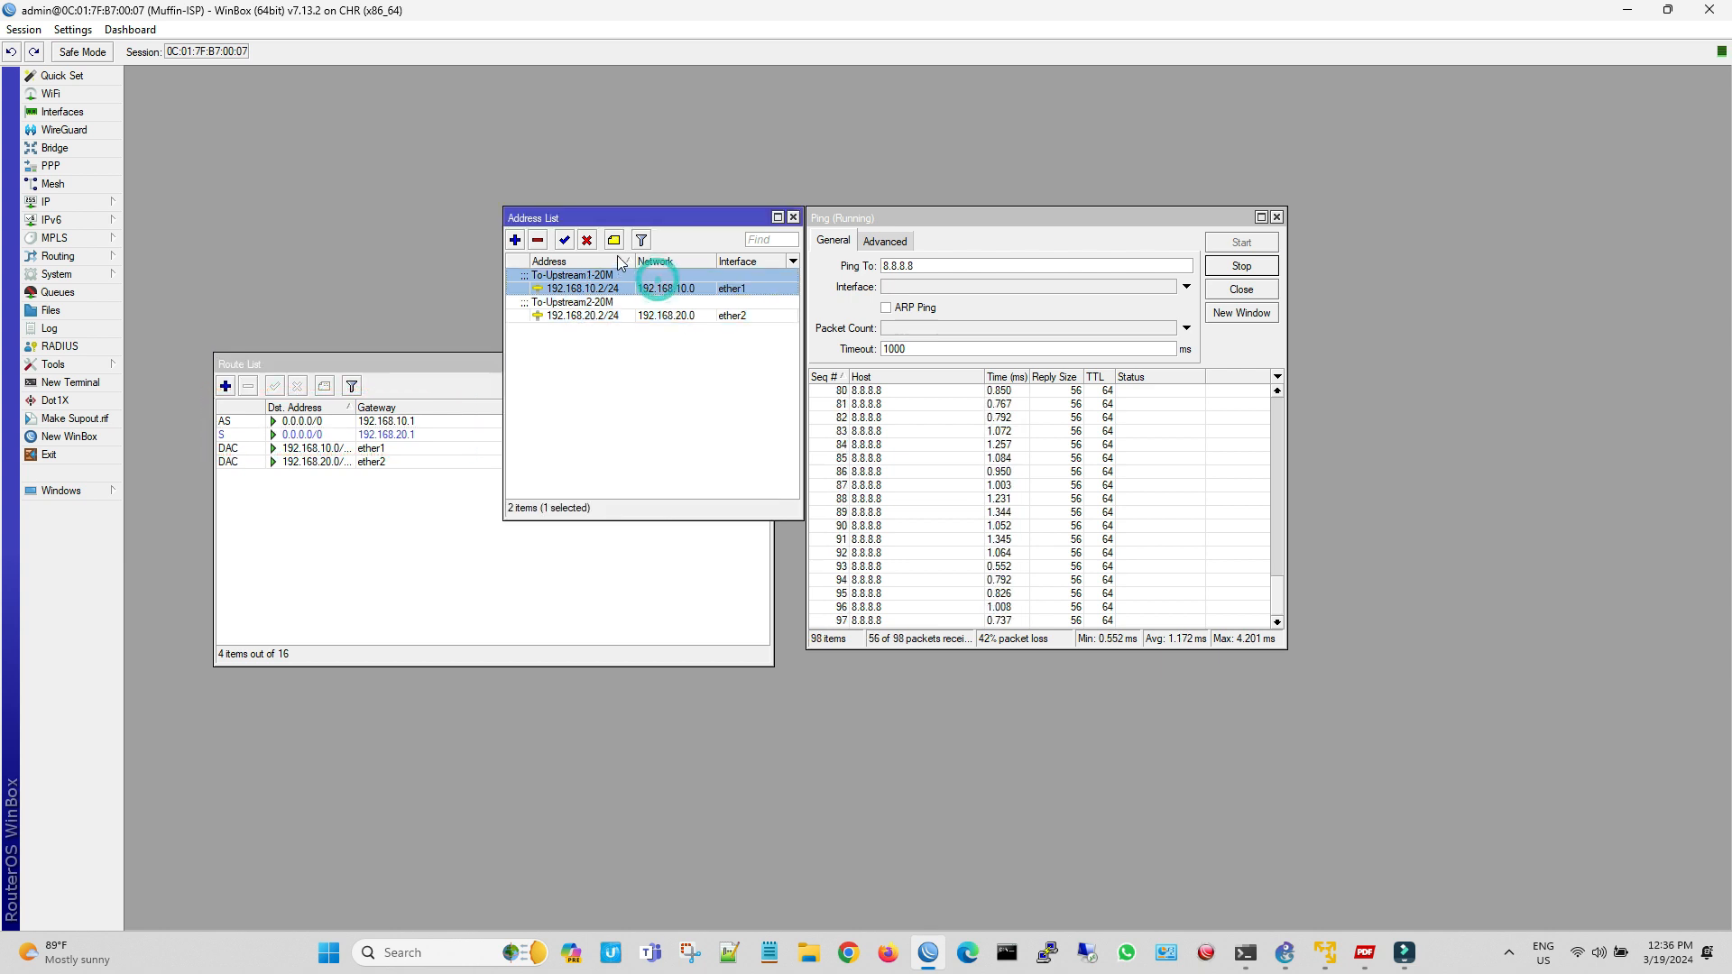
# Disable the 192.168.10.2/24 address on ether1 and examine both default routes in the Route List to test failover
pyautogui.click(587, 240)
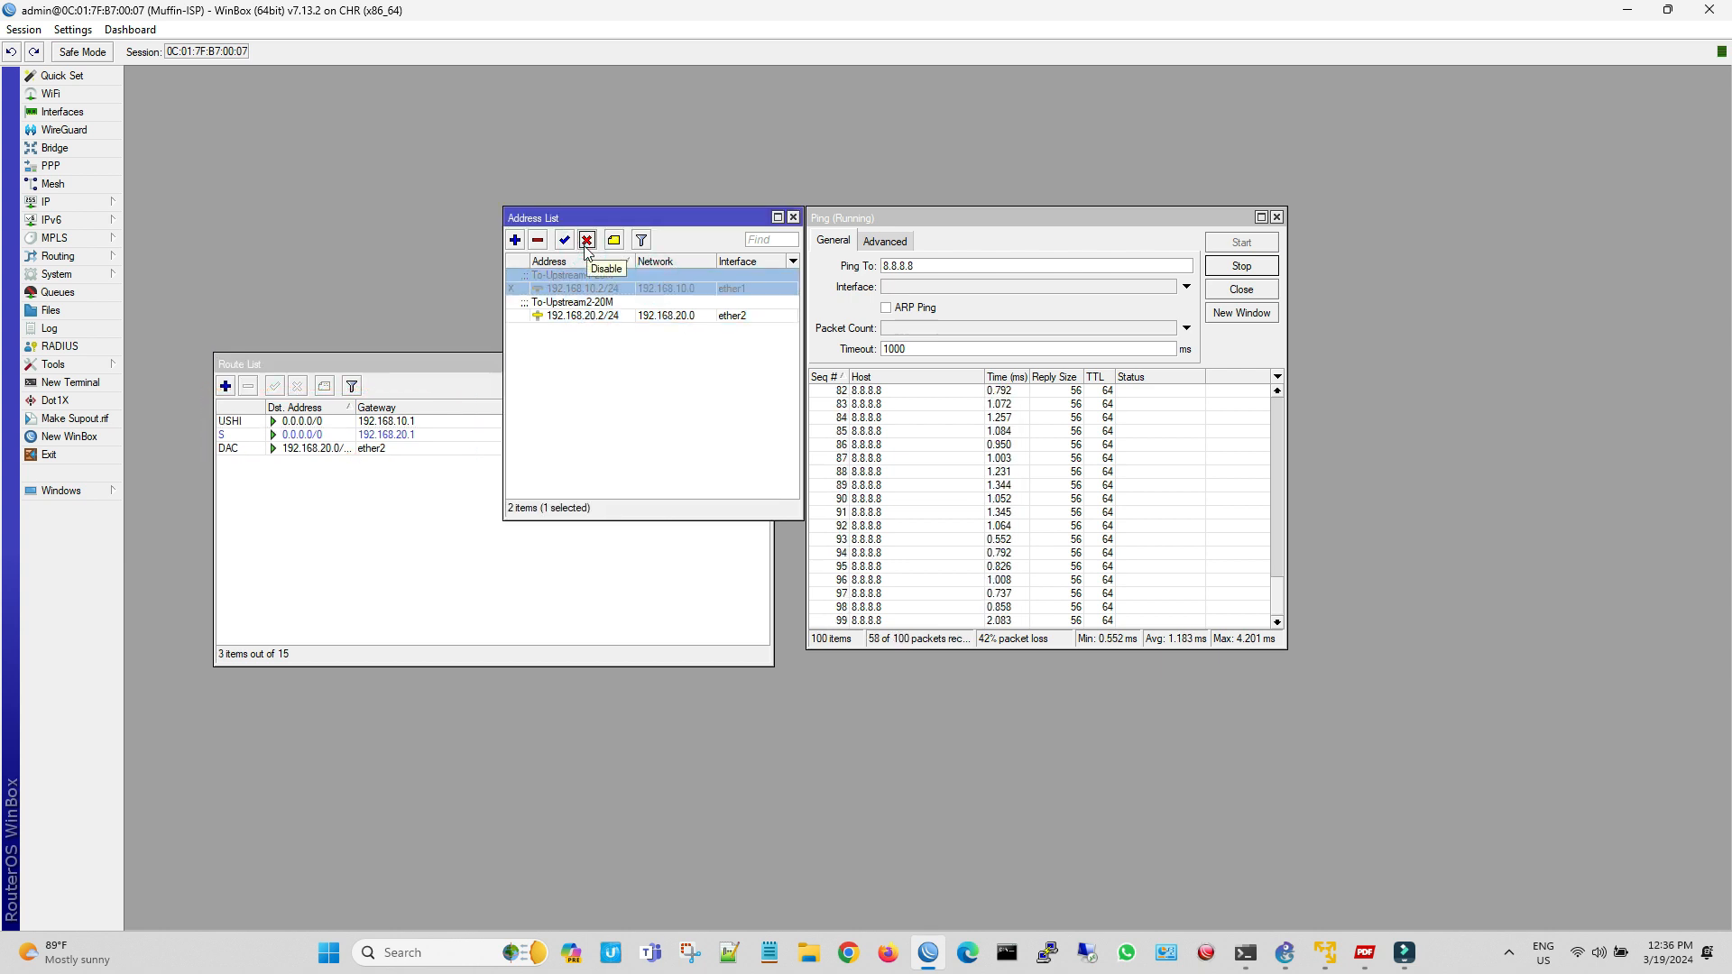
pyautogui.click(54, 203)
pyautogui.click(181, 472)
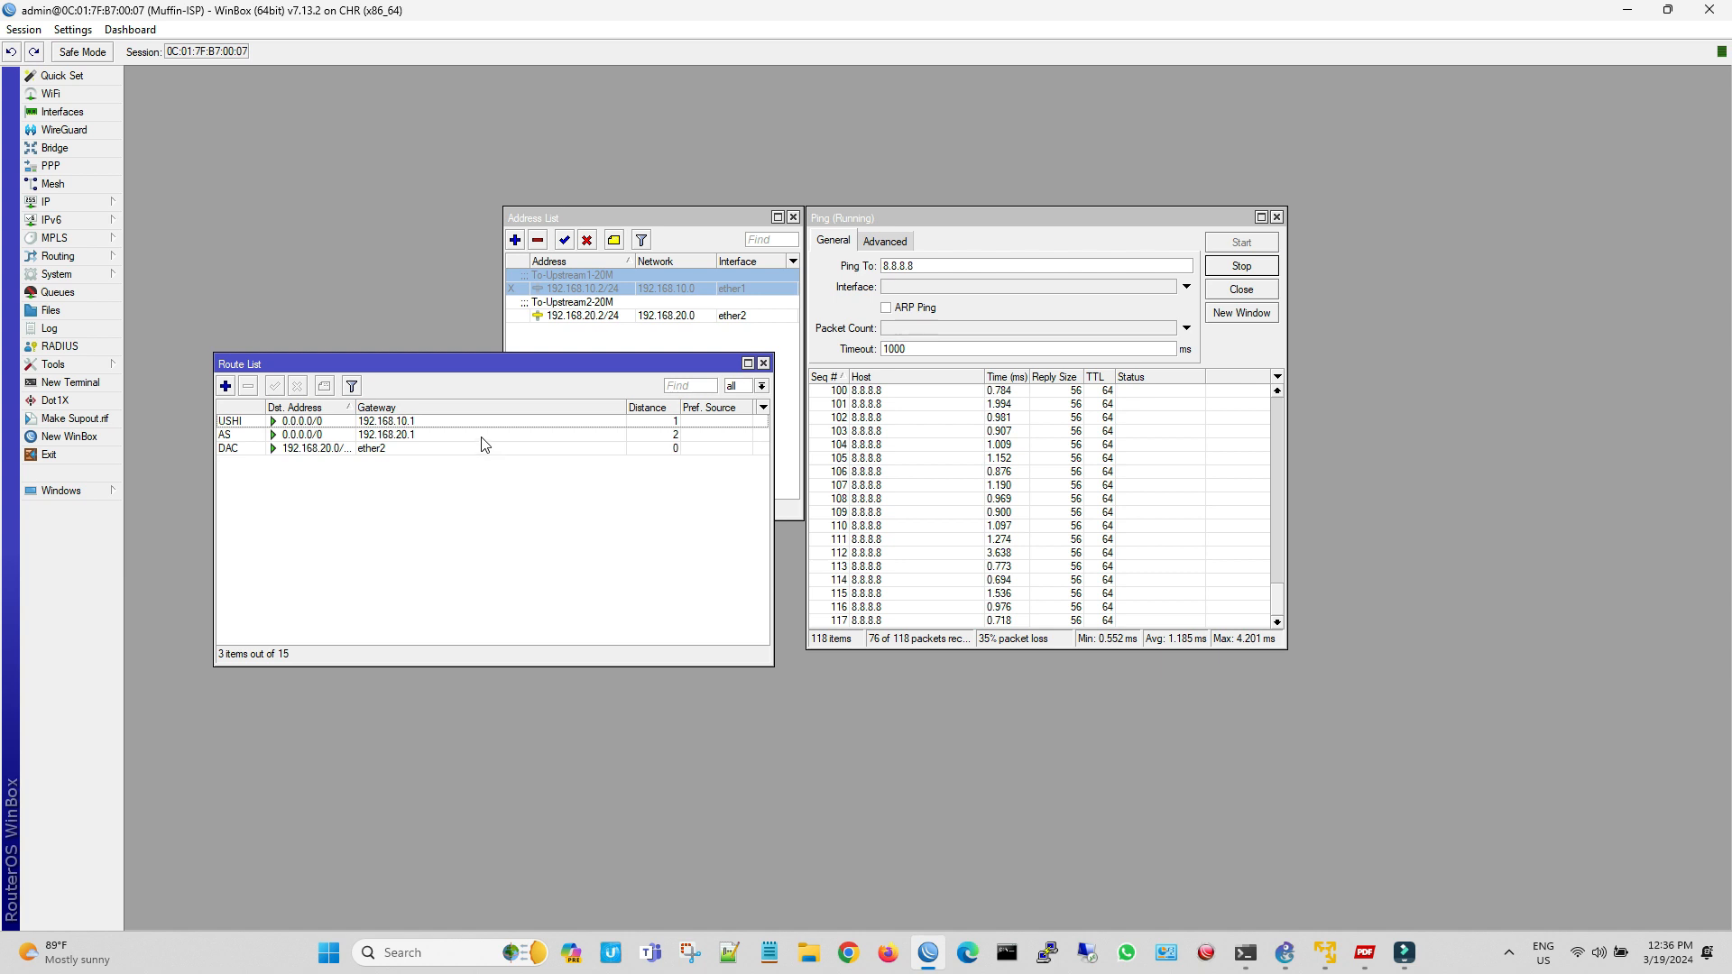
pyautogui.click(430, 441)
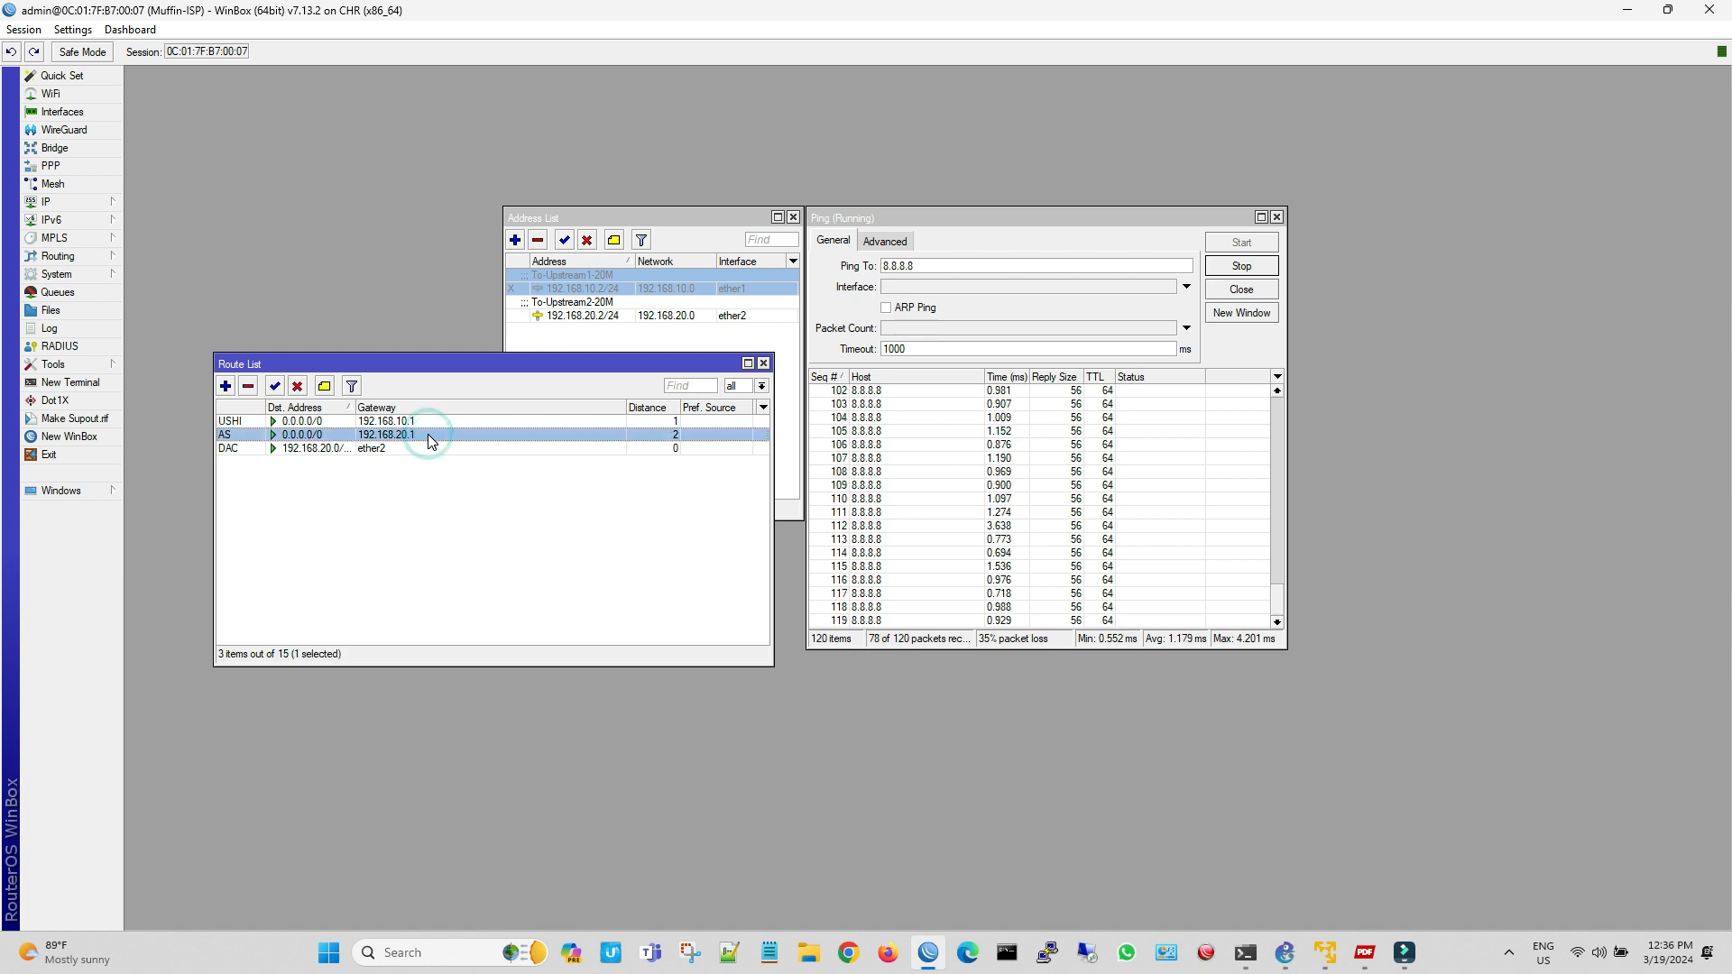
pyautogui.click(229, 424)
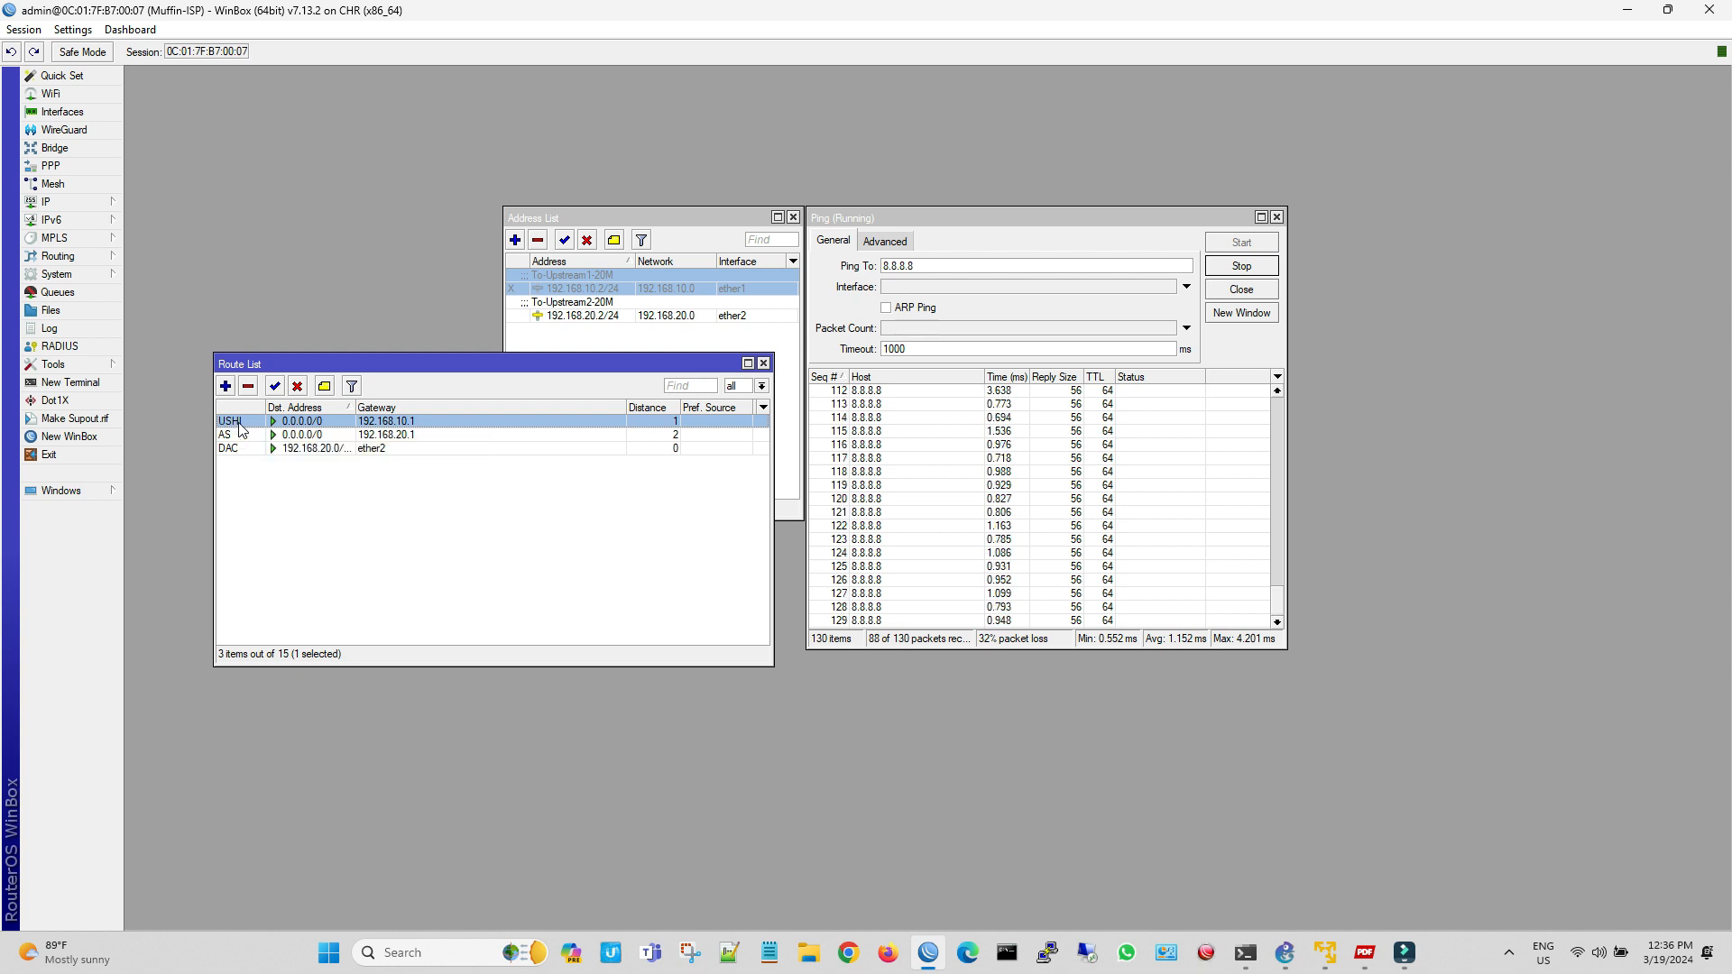
# Re-enable the 192.168.10.2/24 address on ether1 and recheck the Route List
pyautogui.click(565, 240)
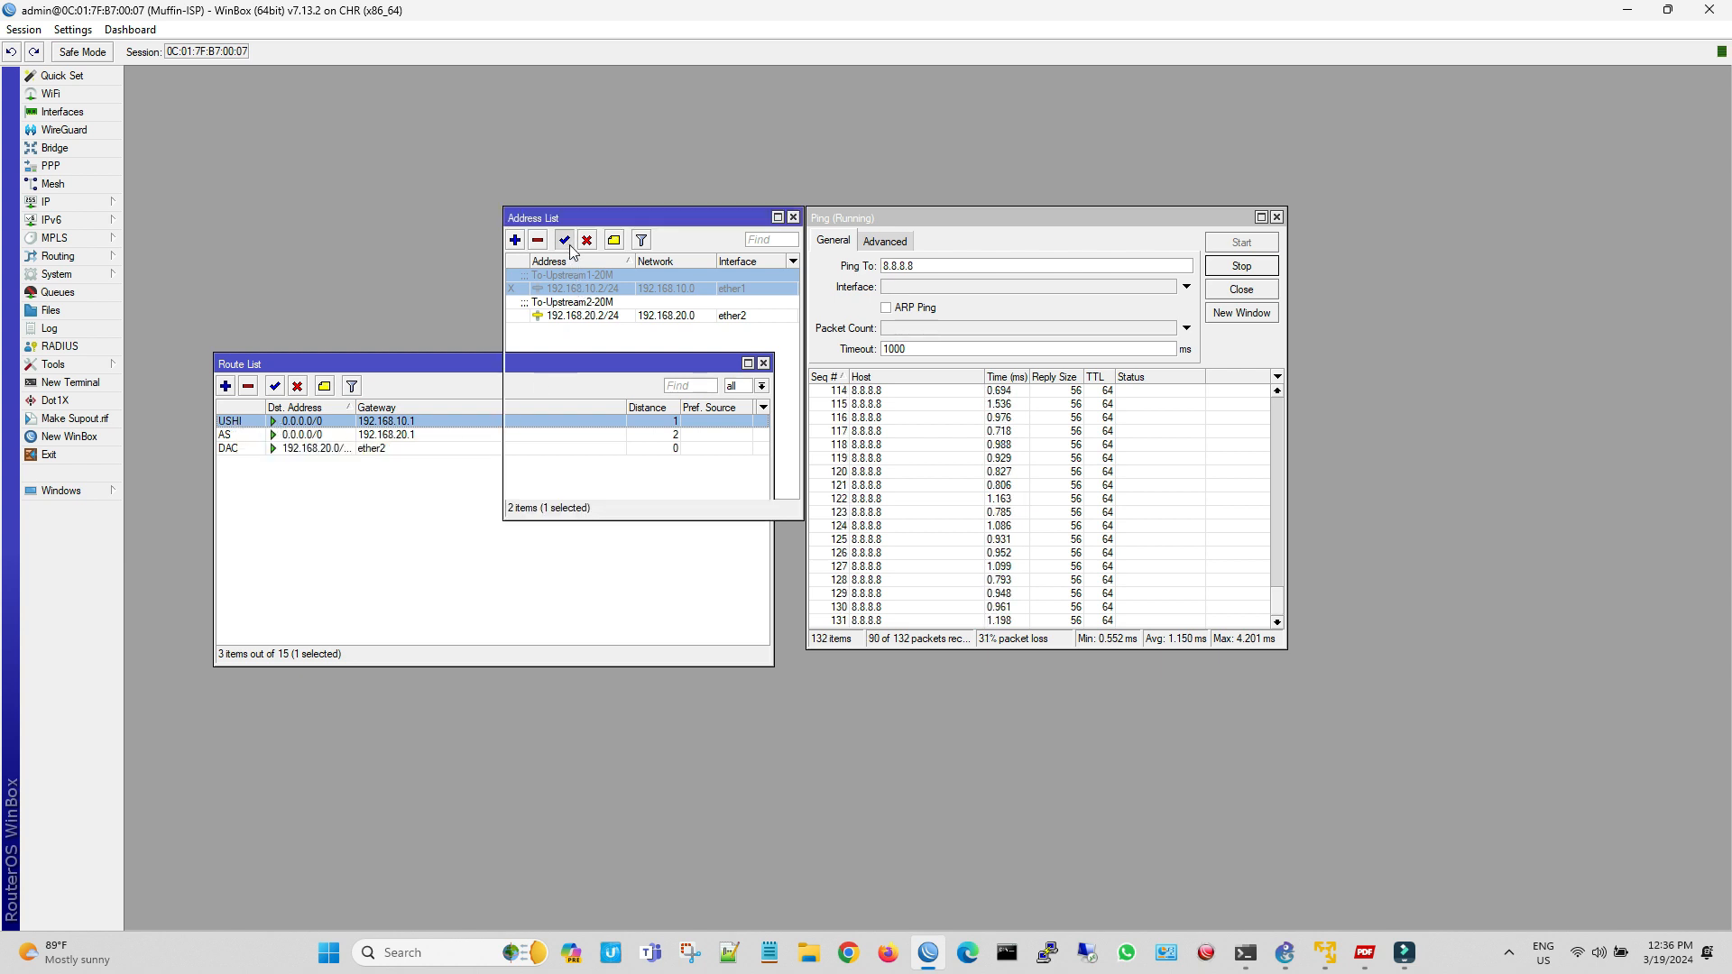
pyautogui.click(379, 566)
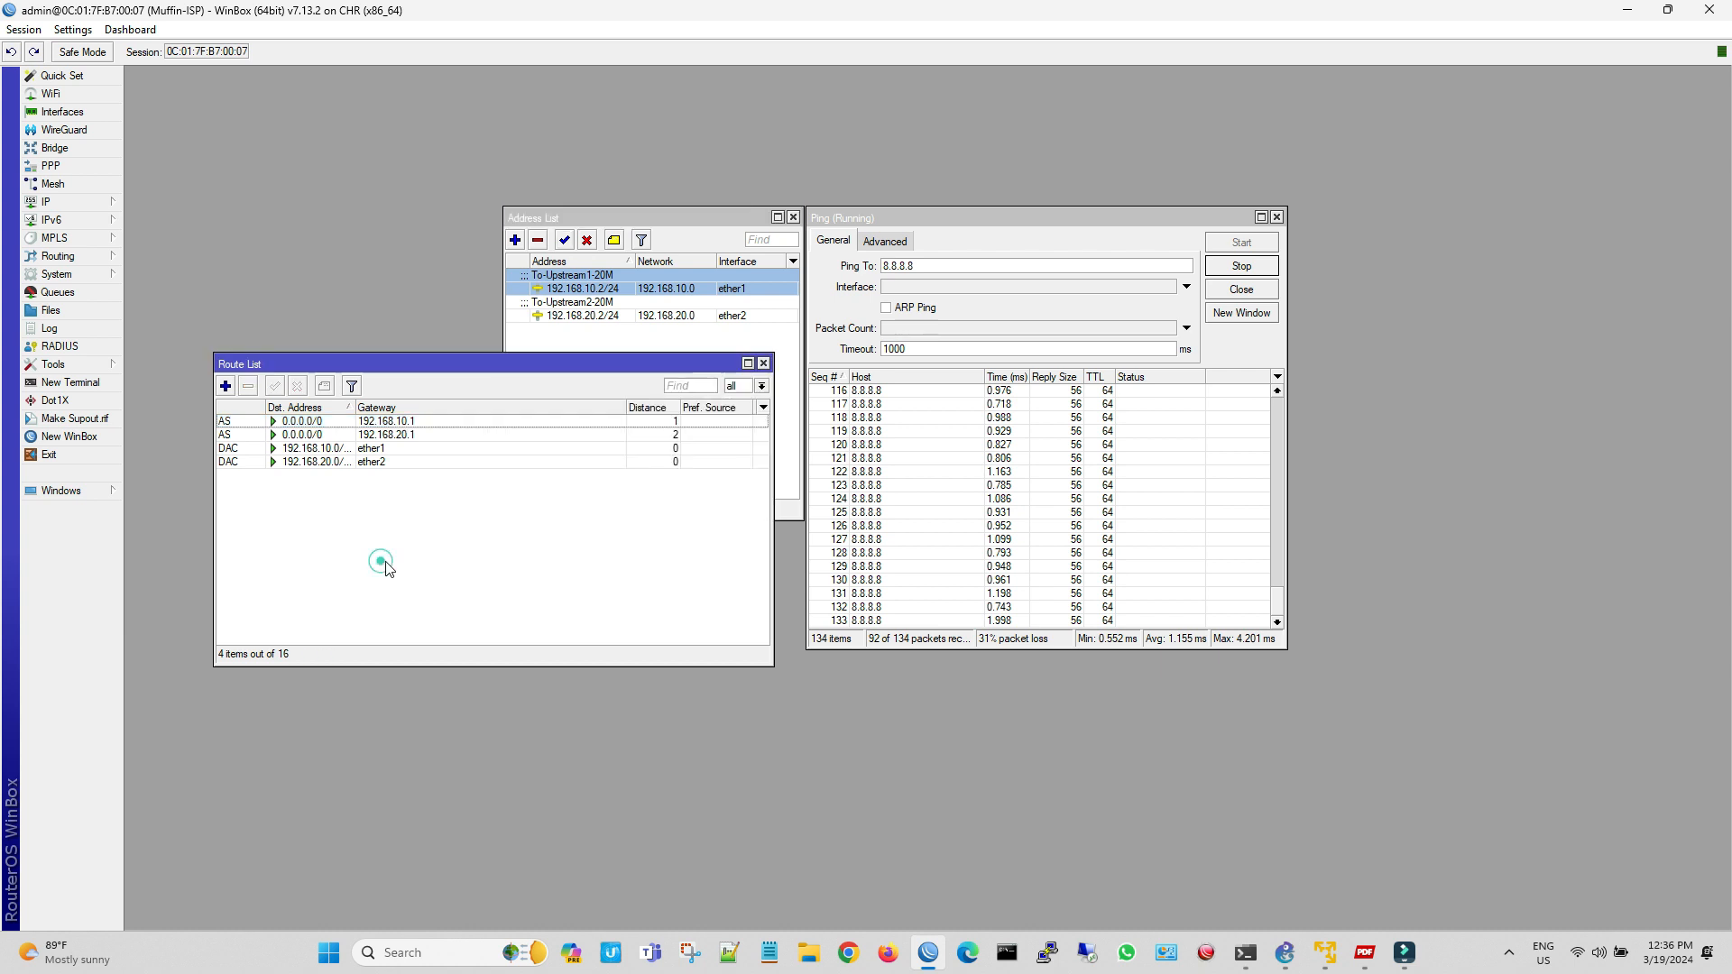
pyautogui.click(763, 364)
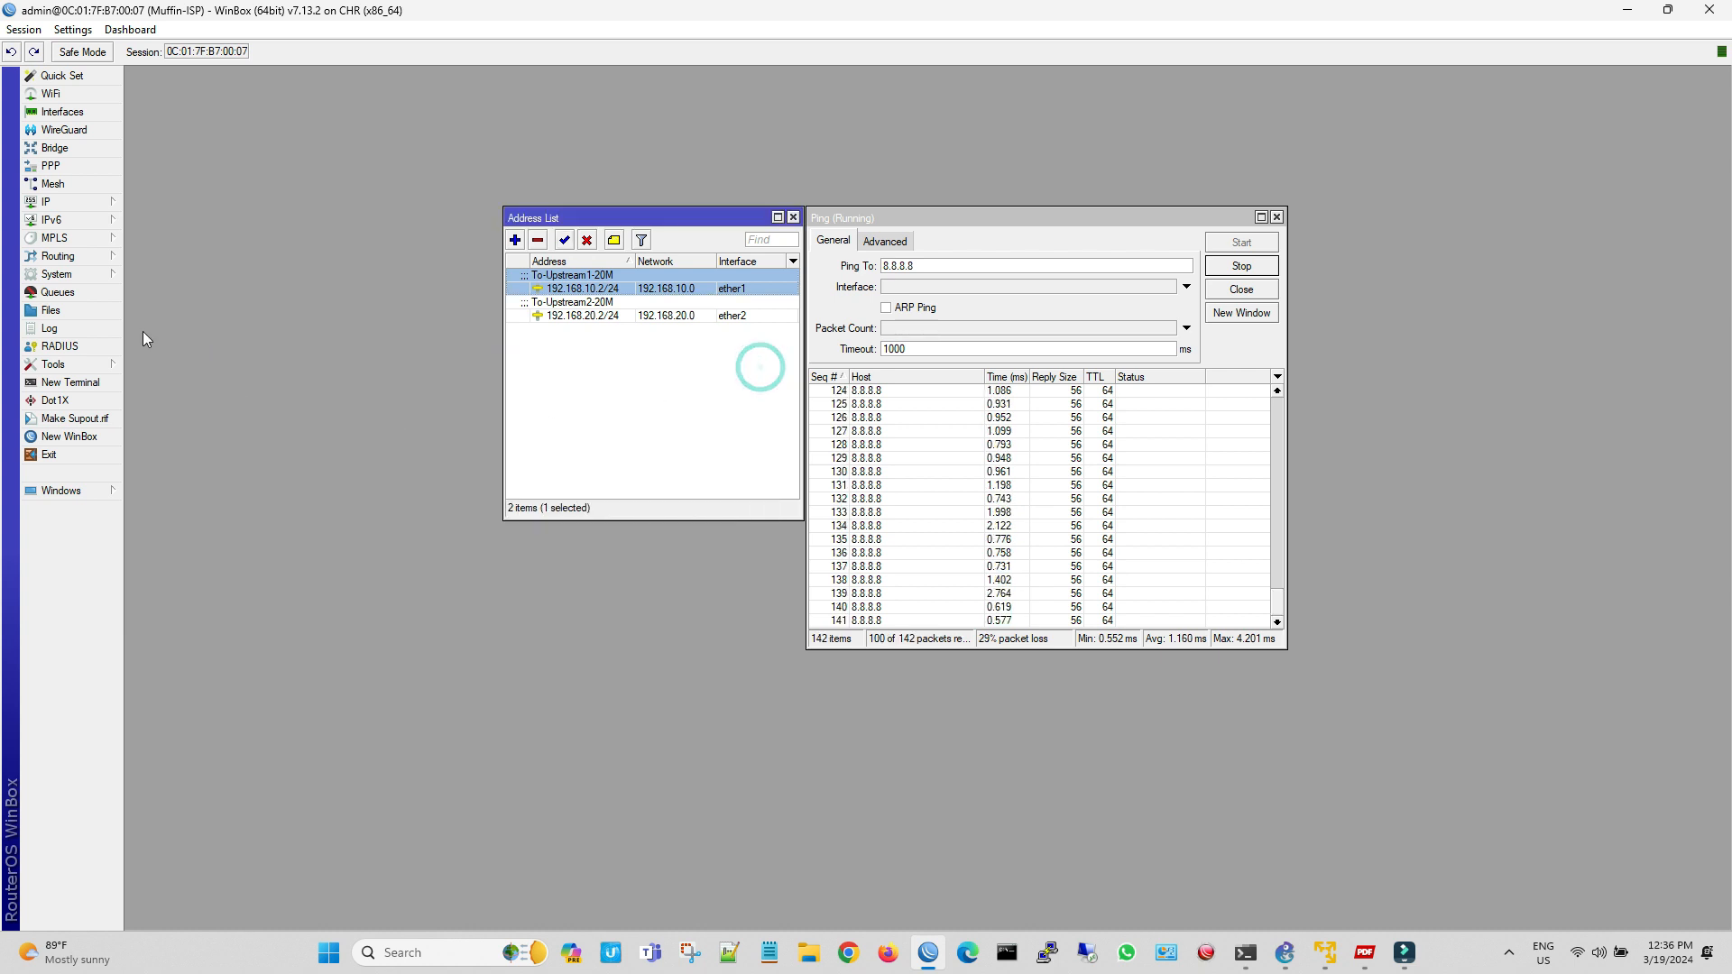
pyautogui.click(61, 200)
pyautogui.click(187, 475)
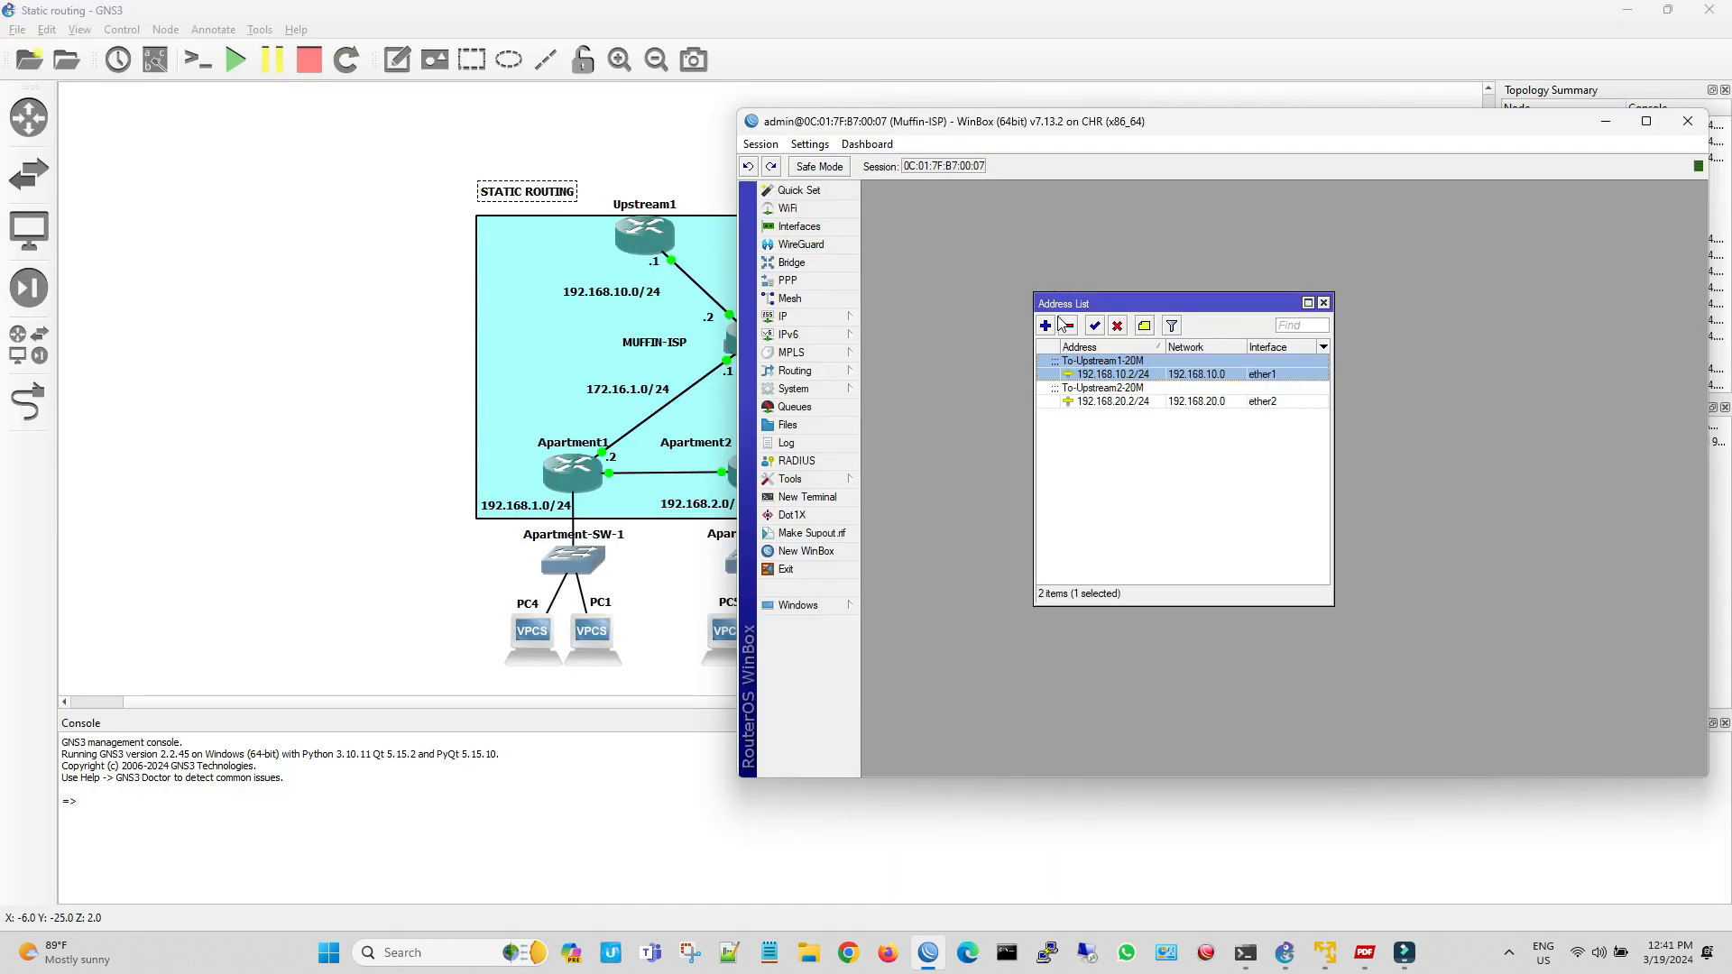
pyautogui.click(1049, 329)
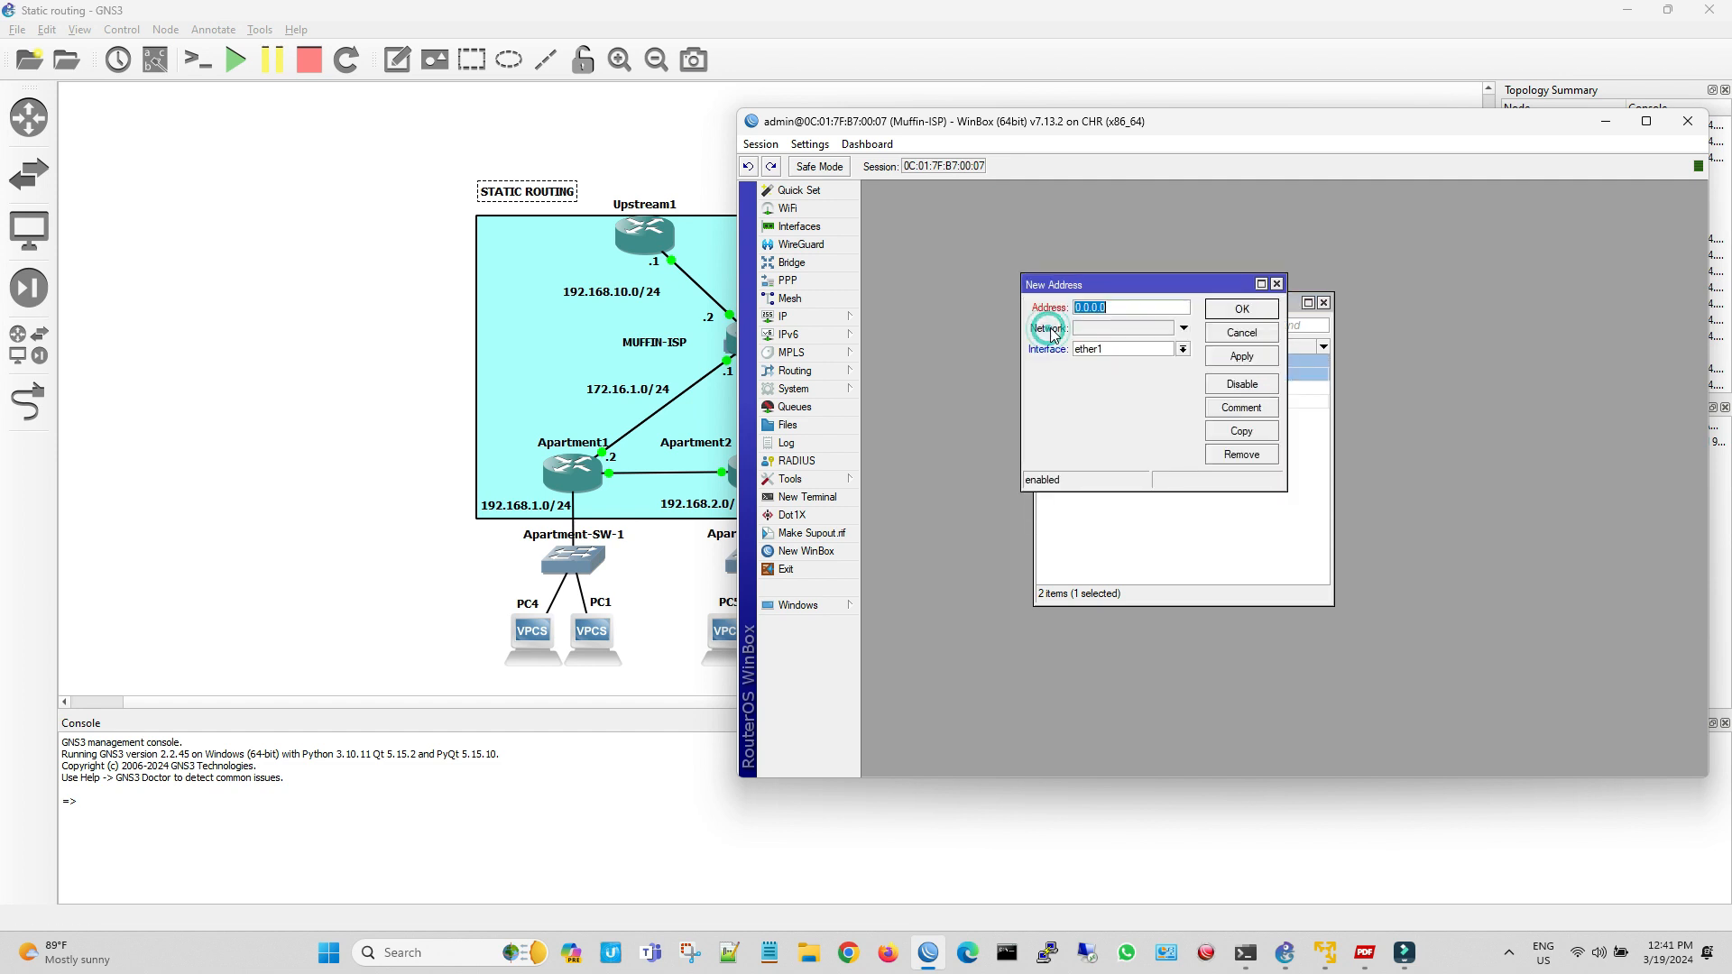
pyautogui.click(1276, 284)
pyautogui.click(704, 382)
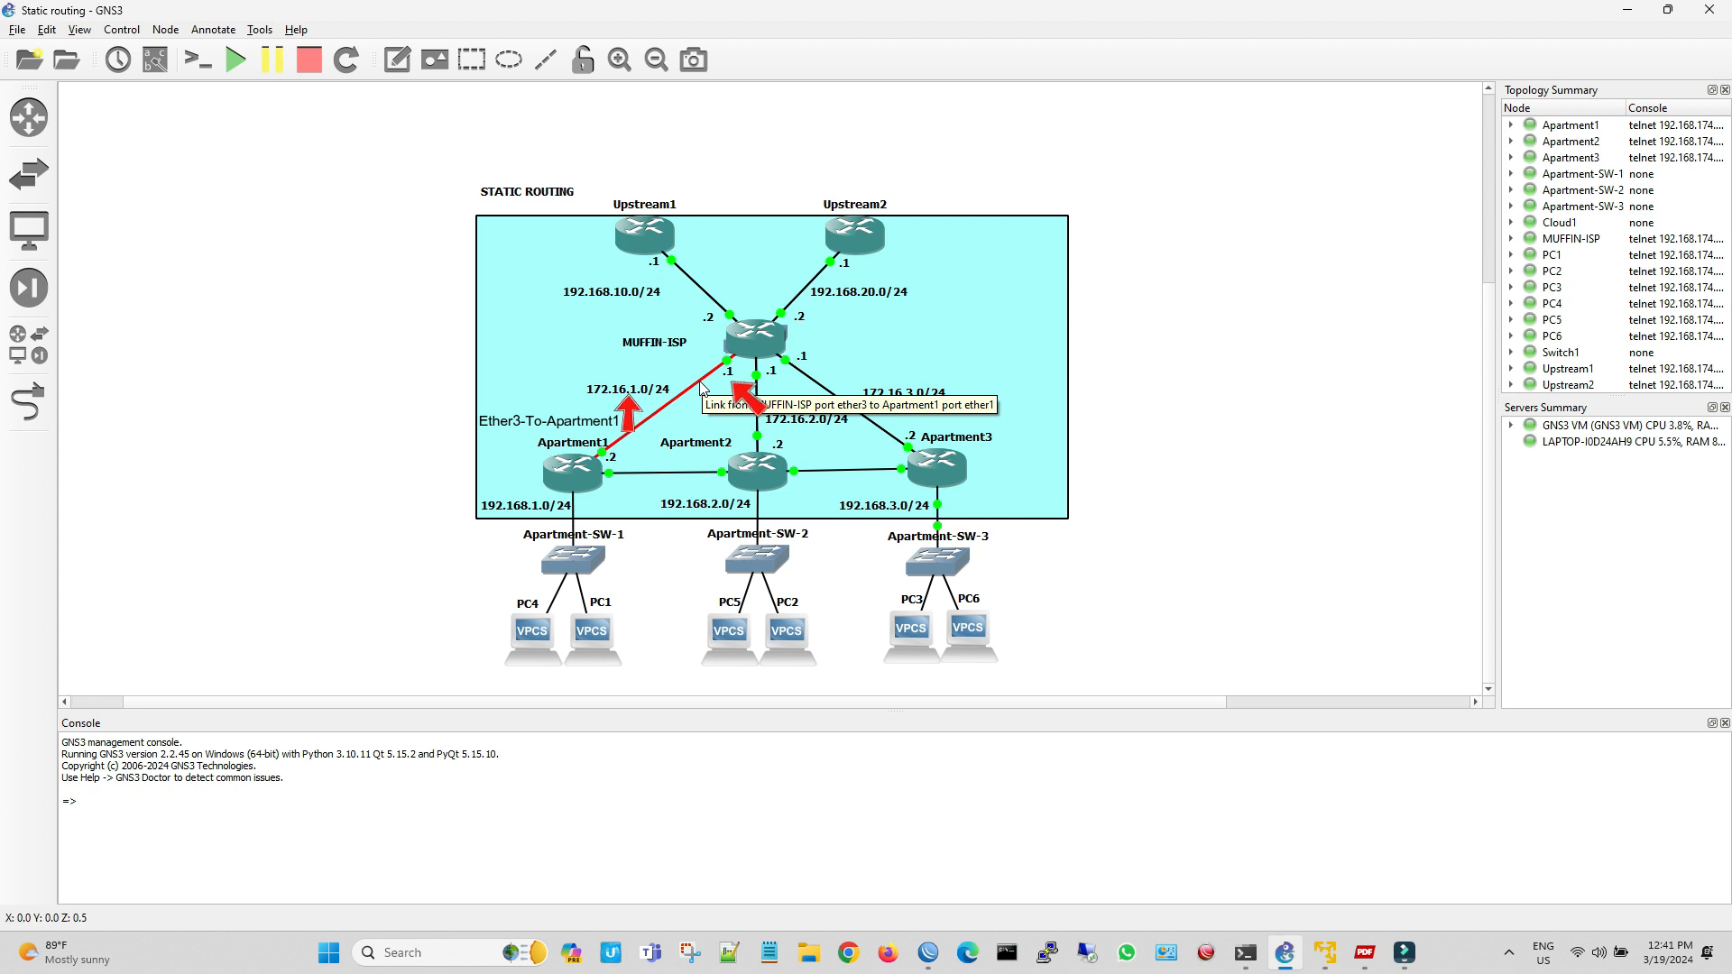
# Switch back to the Muffin-ISP WinBox session and add the address 172.16.1.1/24 on interface ether3
pyautogui.click(928, 953)
pyautogui.click(1045, 327)
pyautogui.click(1182, 349)
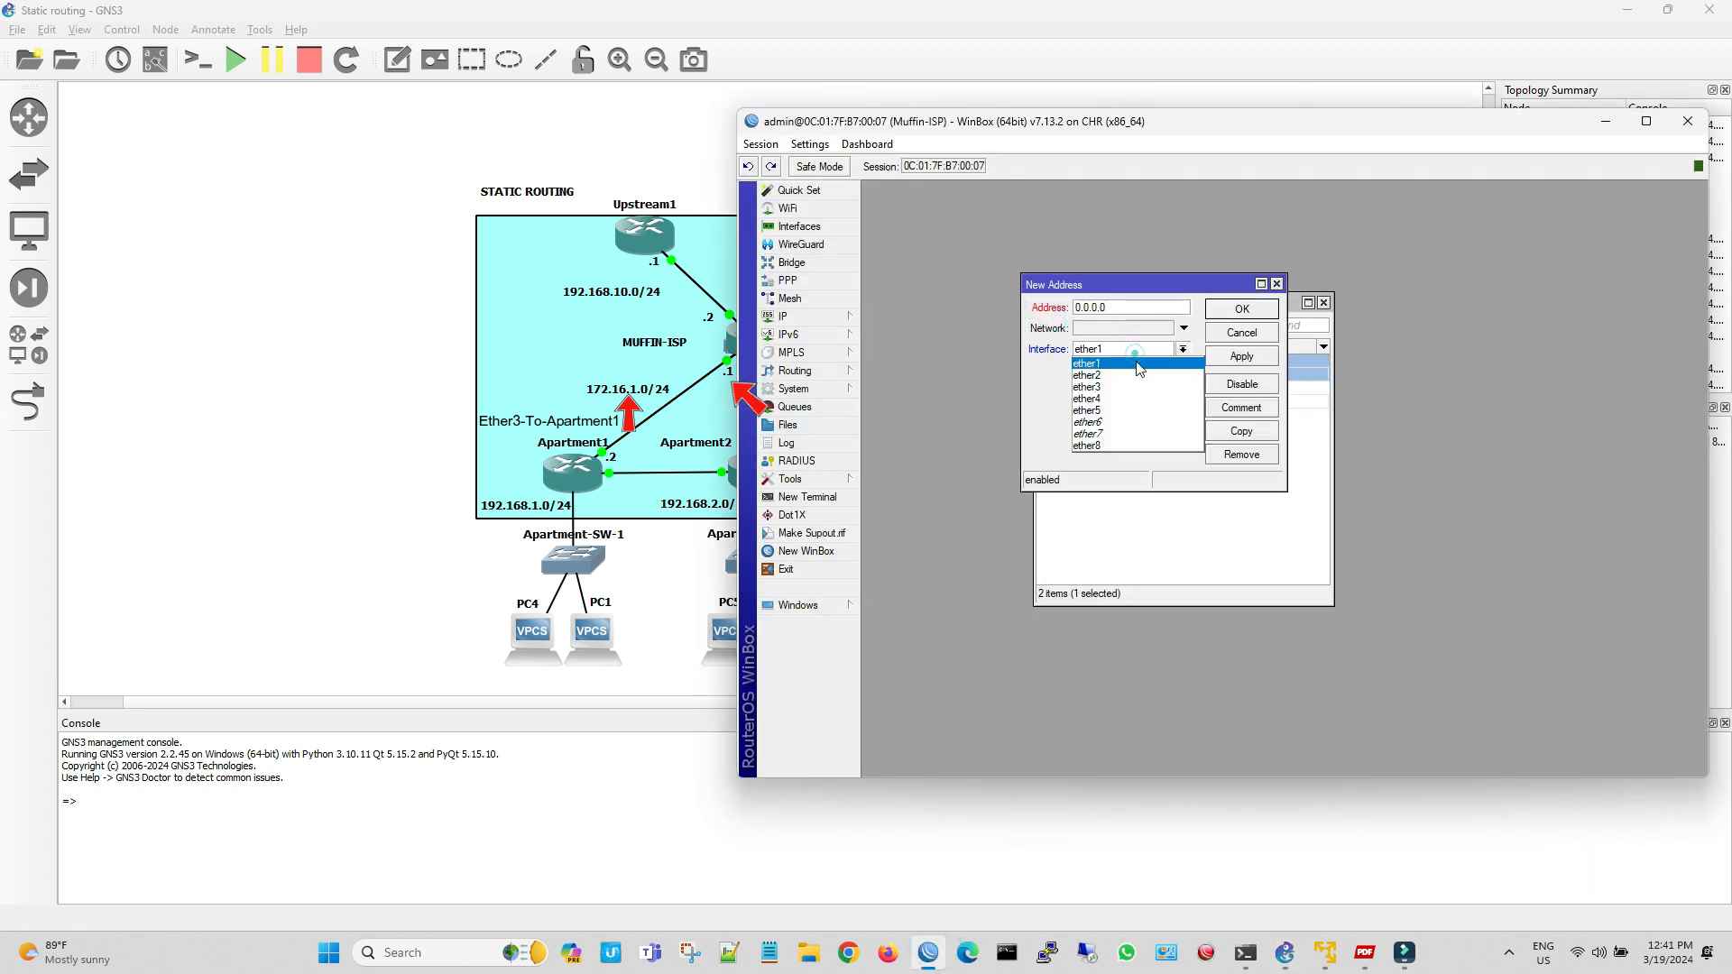
pyautogui.click(1109, 384)
pyautogui.moveTo(1118, 309); pyautogui.dragTo(1065, 311)
pyautogui.write('172.16.1.1/24')
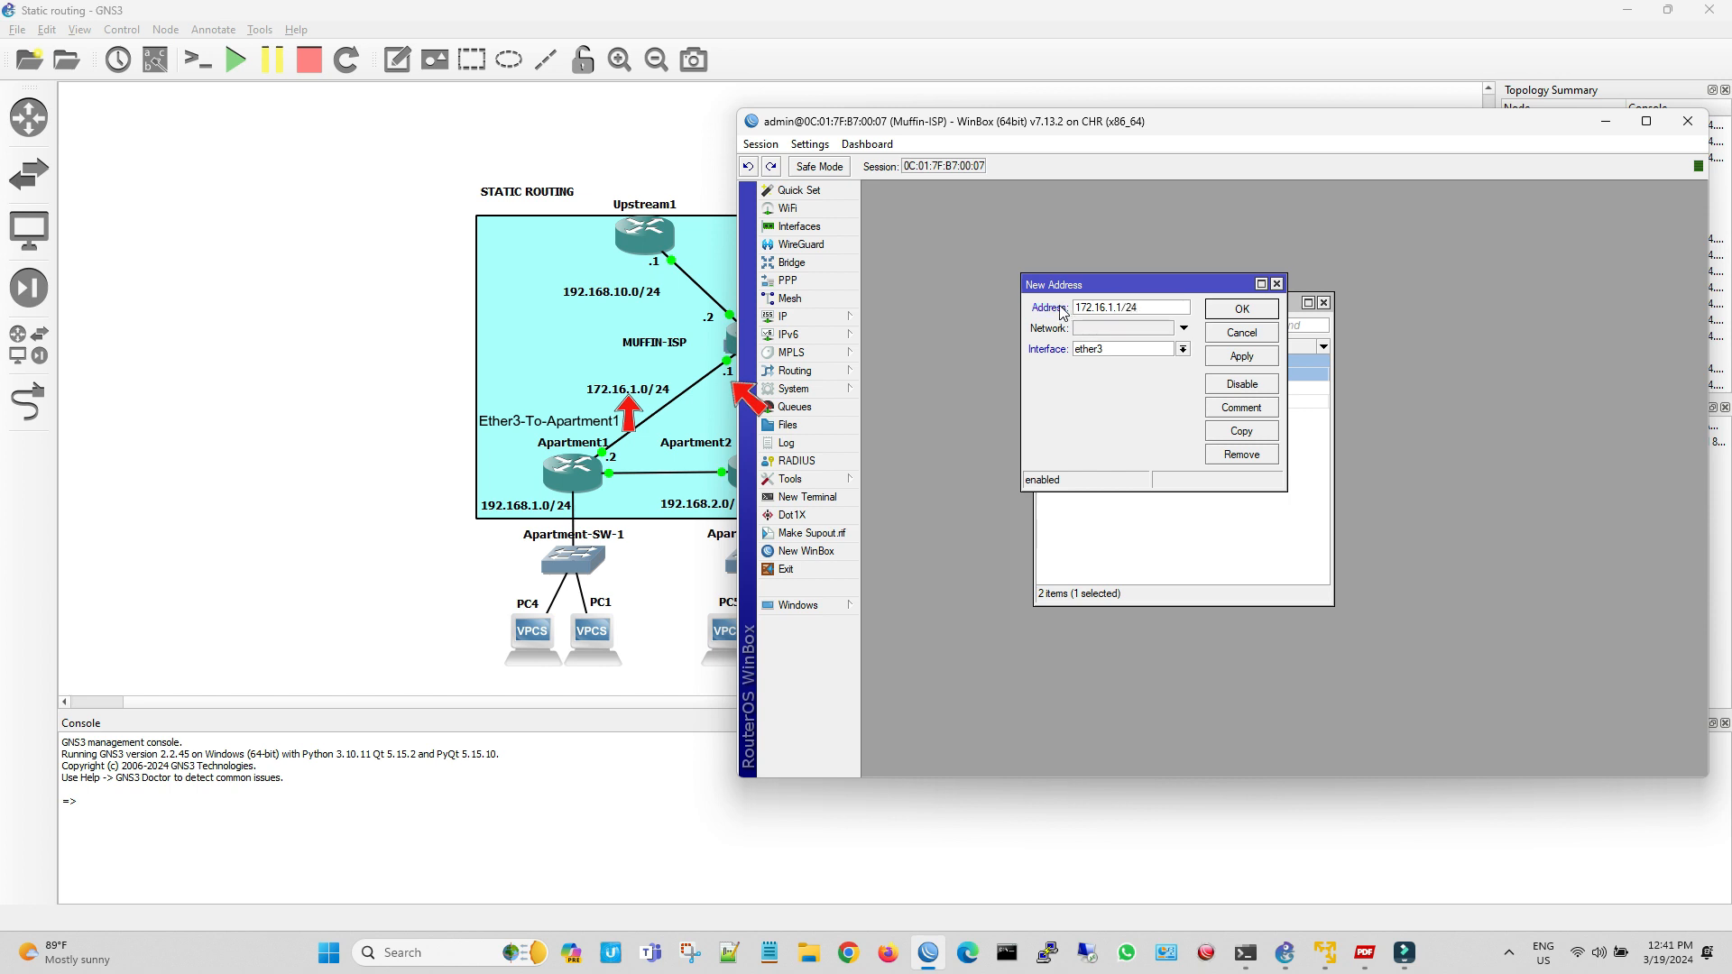
pyautogui.click(1241, 356)
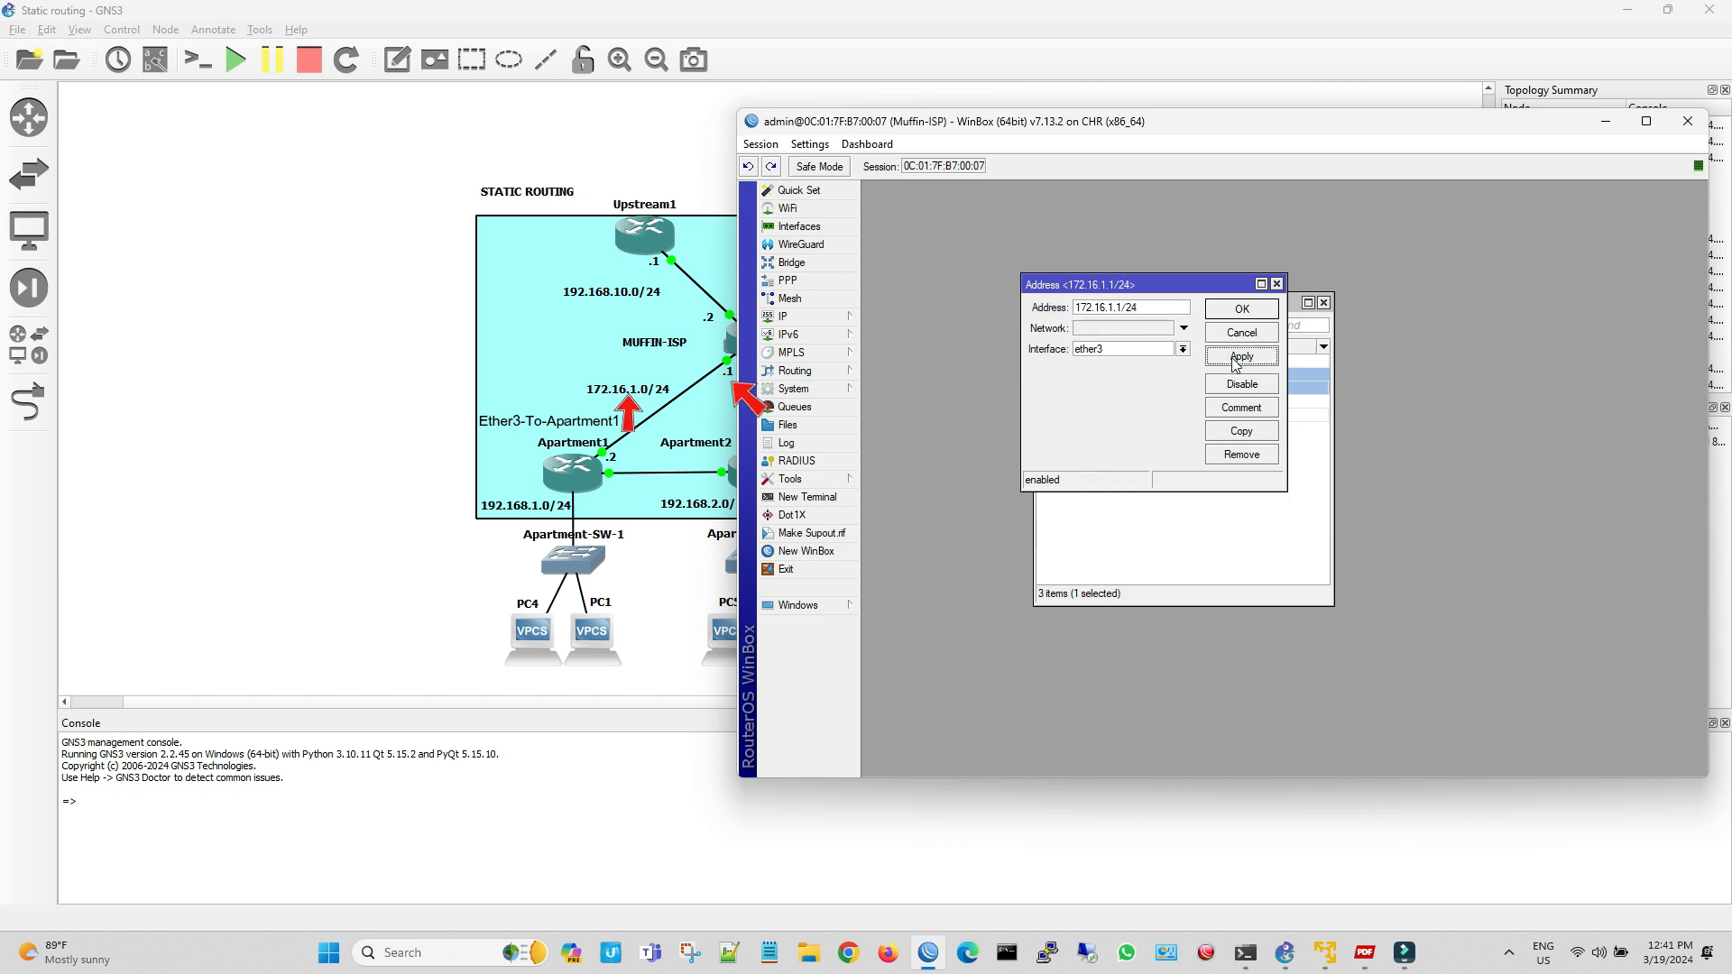
# Comment the 172.16.1.1/24 address as To-Apartment1 and save it
pyautogui.click(1254, 415)
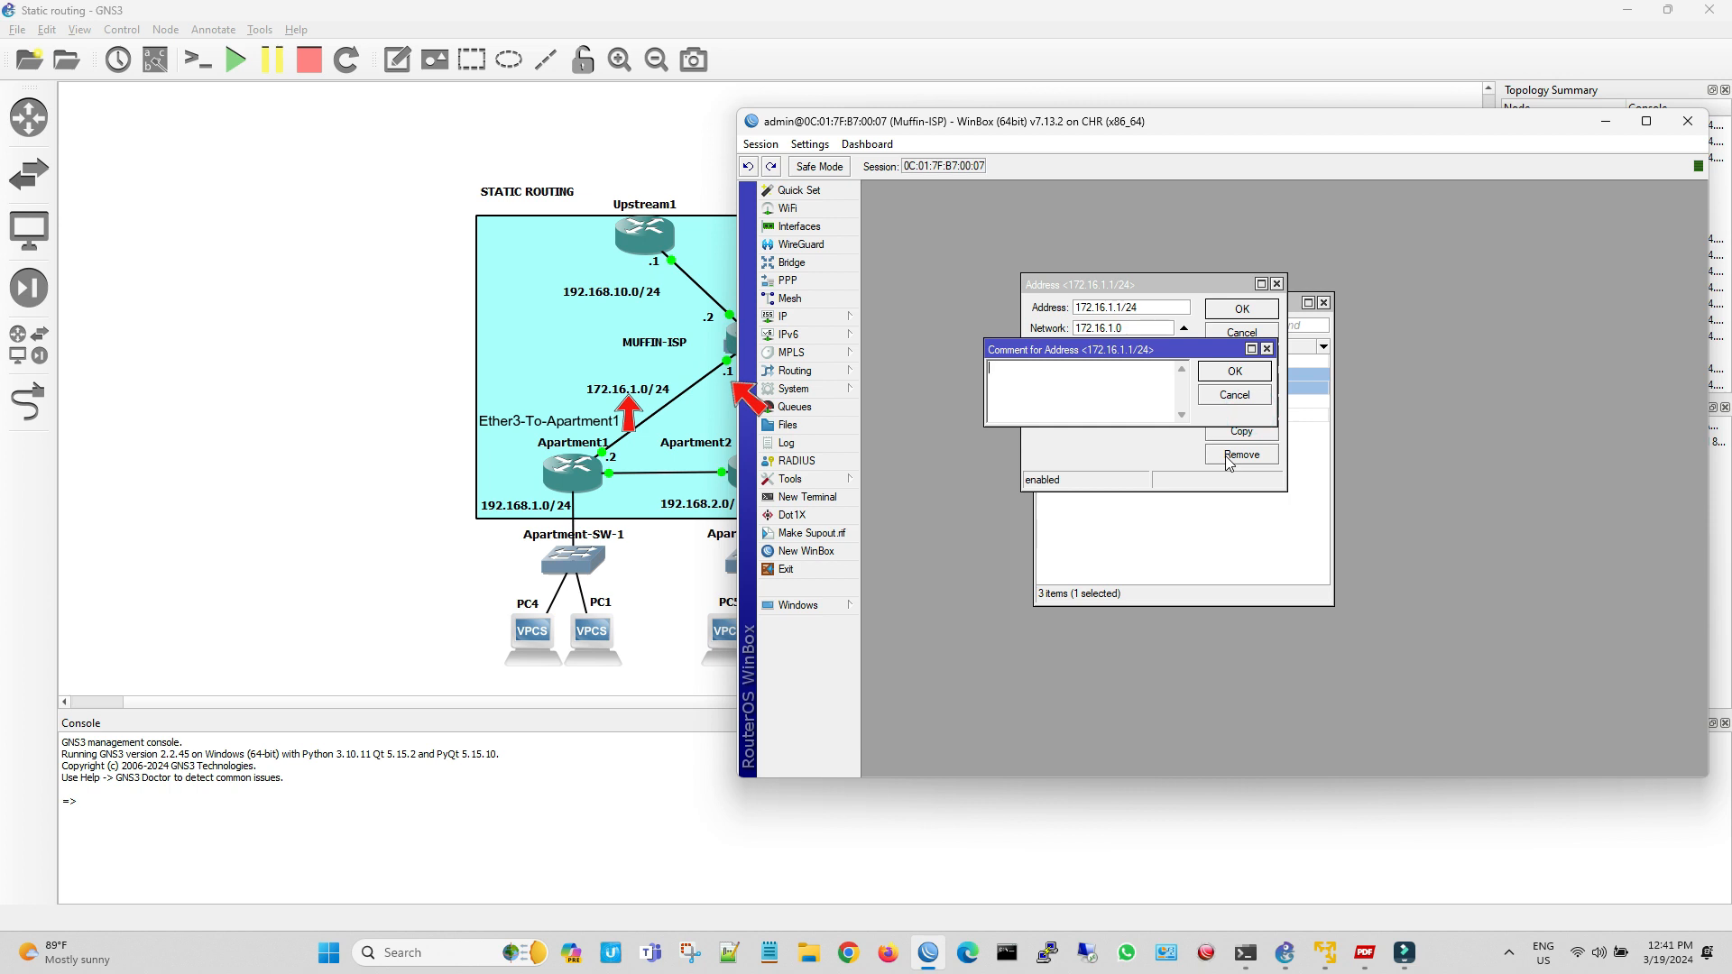
pyautogui.write('To-Apartment1')
pyautogui.click(1233, 371)
pyautogui.click(1241, 309)
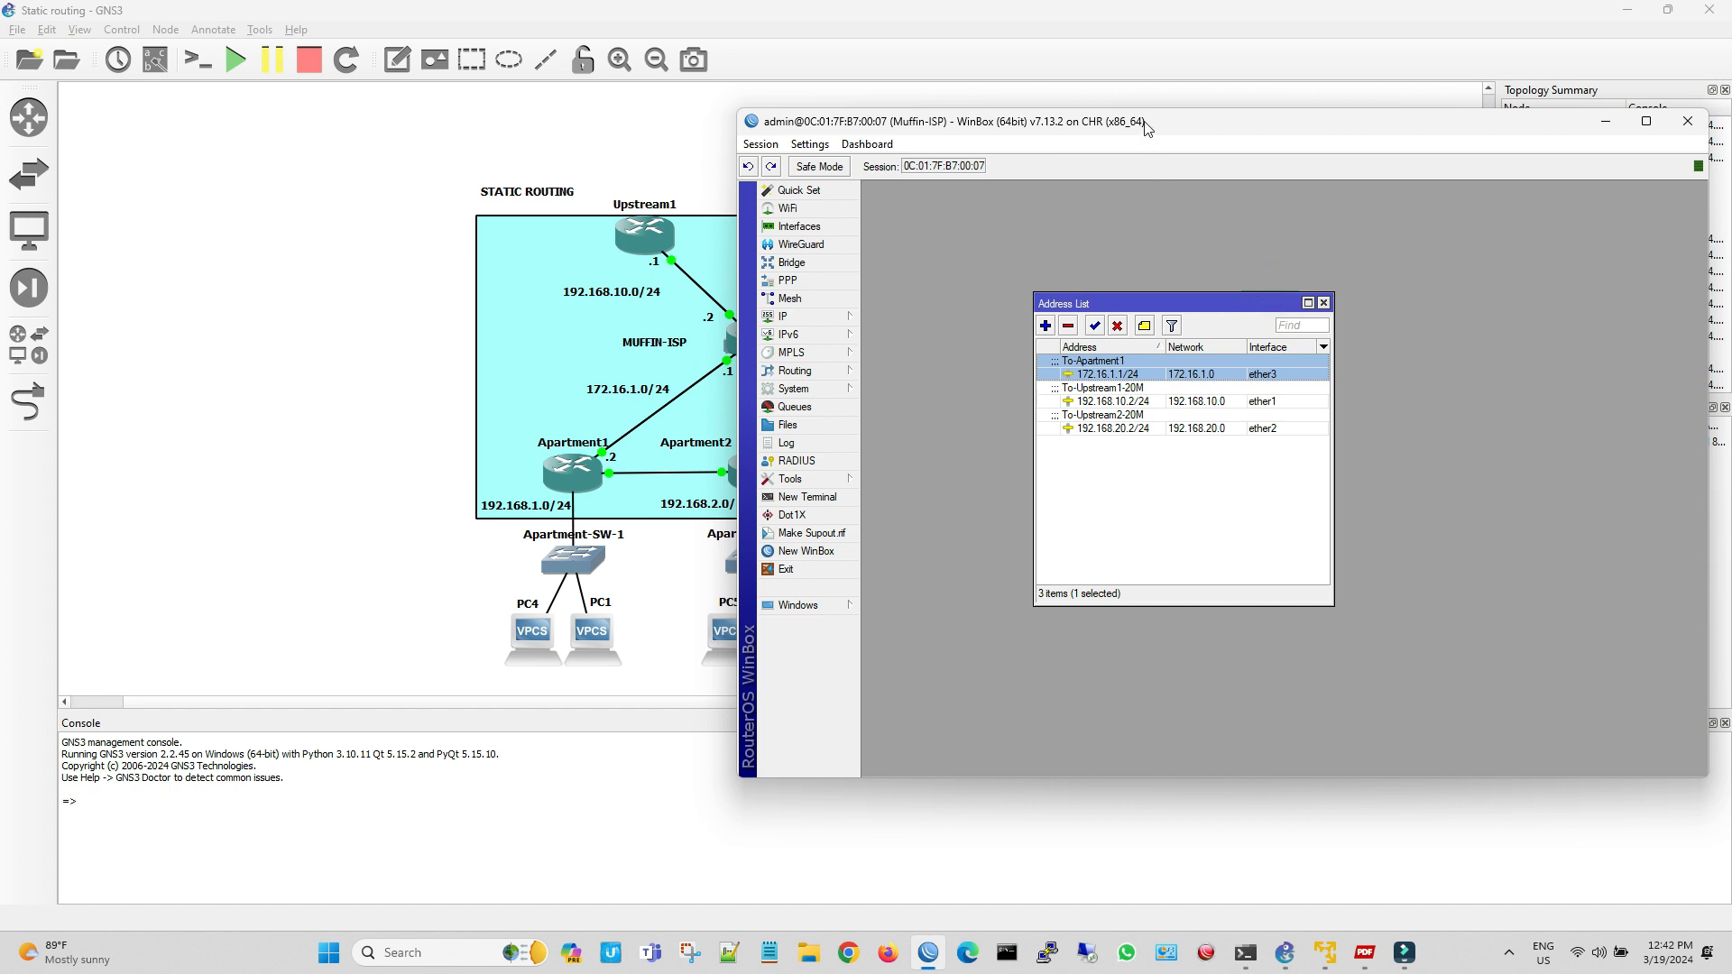
# Add the address 172.16.2.1/24 on interface ether4 and reposition the session window to uncover the Apartment3 side of the topology
pyautogui.moveTo(1142, 121); pyautogui.dragTo(1270, 130)
pyautogui.click(1117, 320)
pyautogui.click(1190, 342)
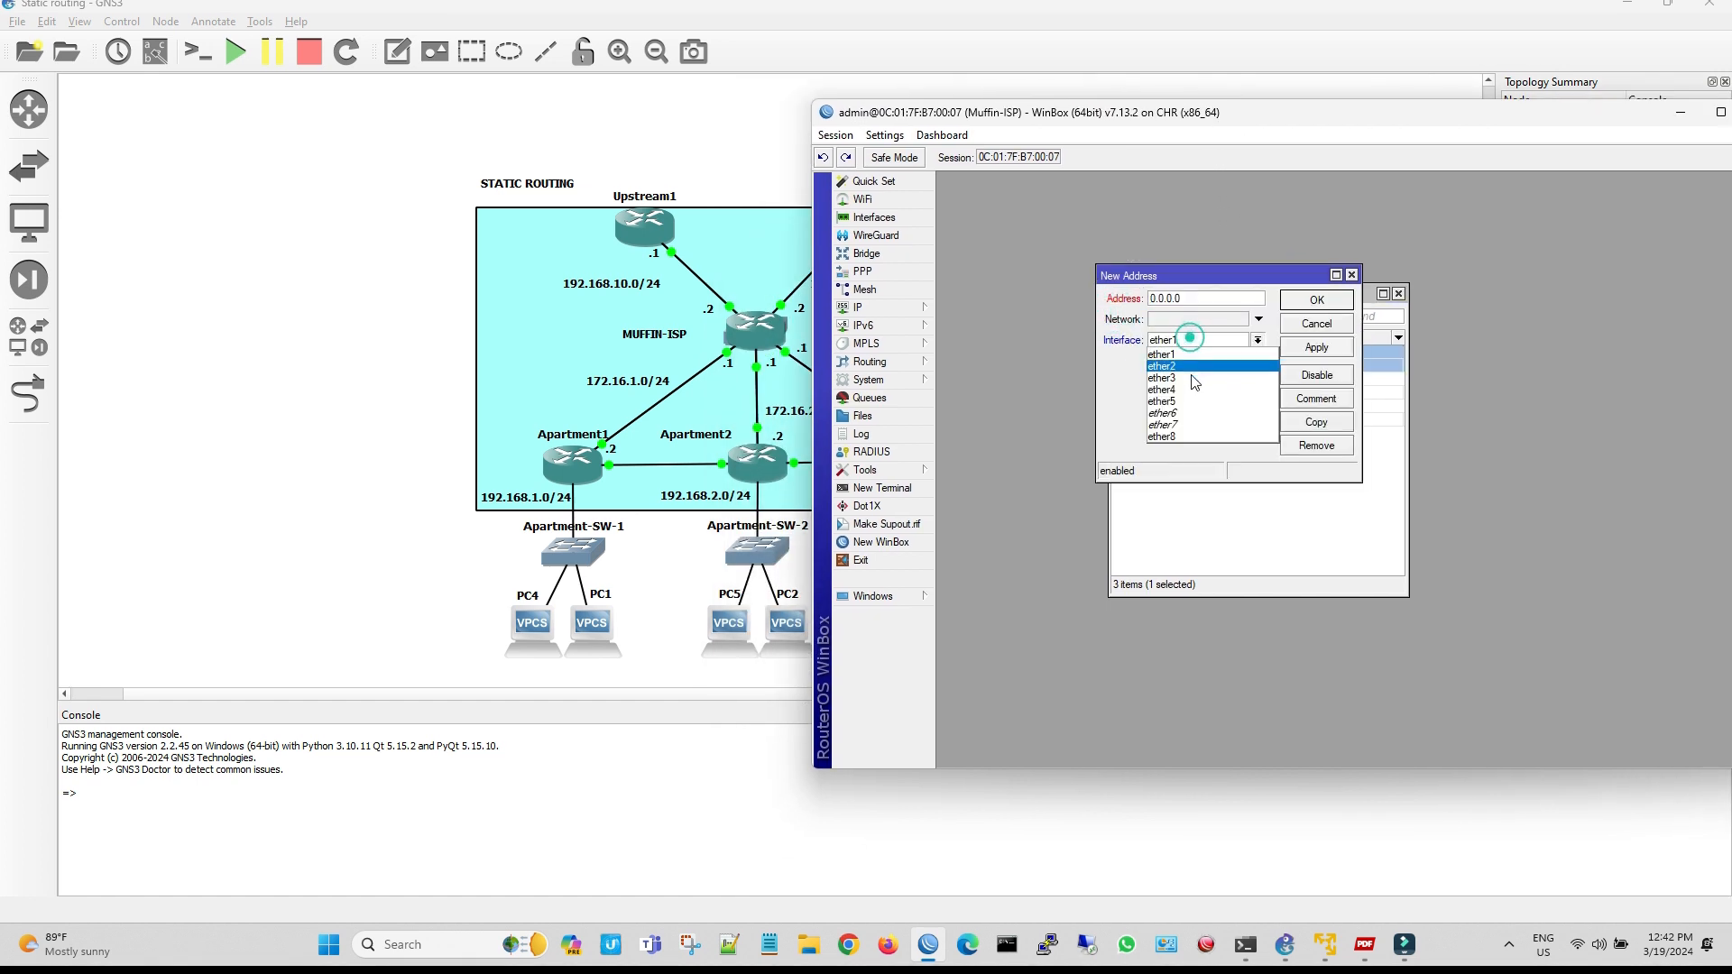
pyautogui.click(1192, 392)
pyautogui.doubleClick(1204, 300)
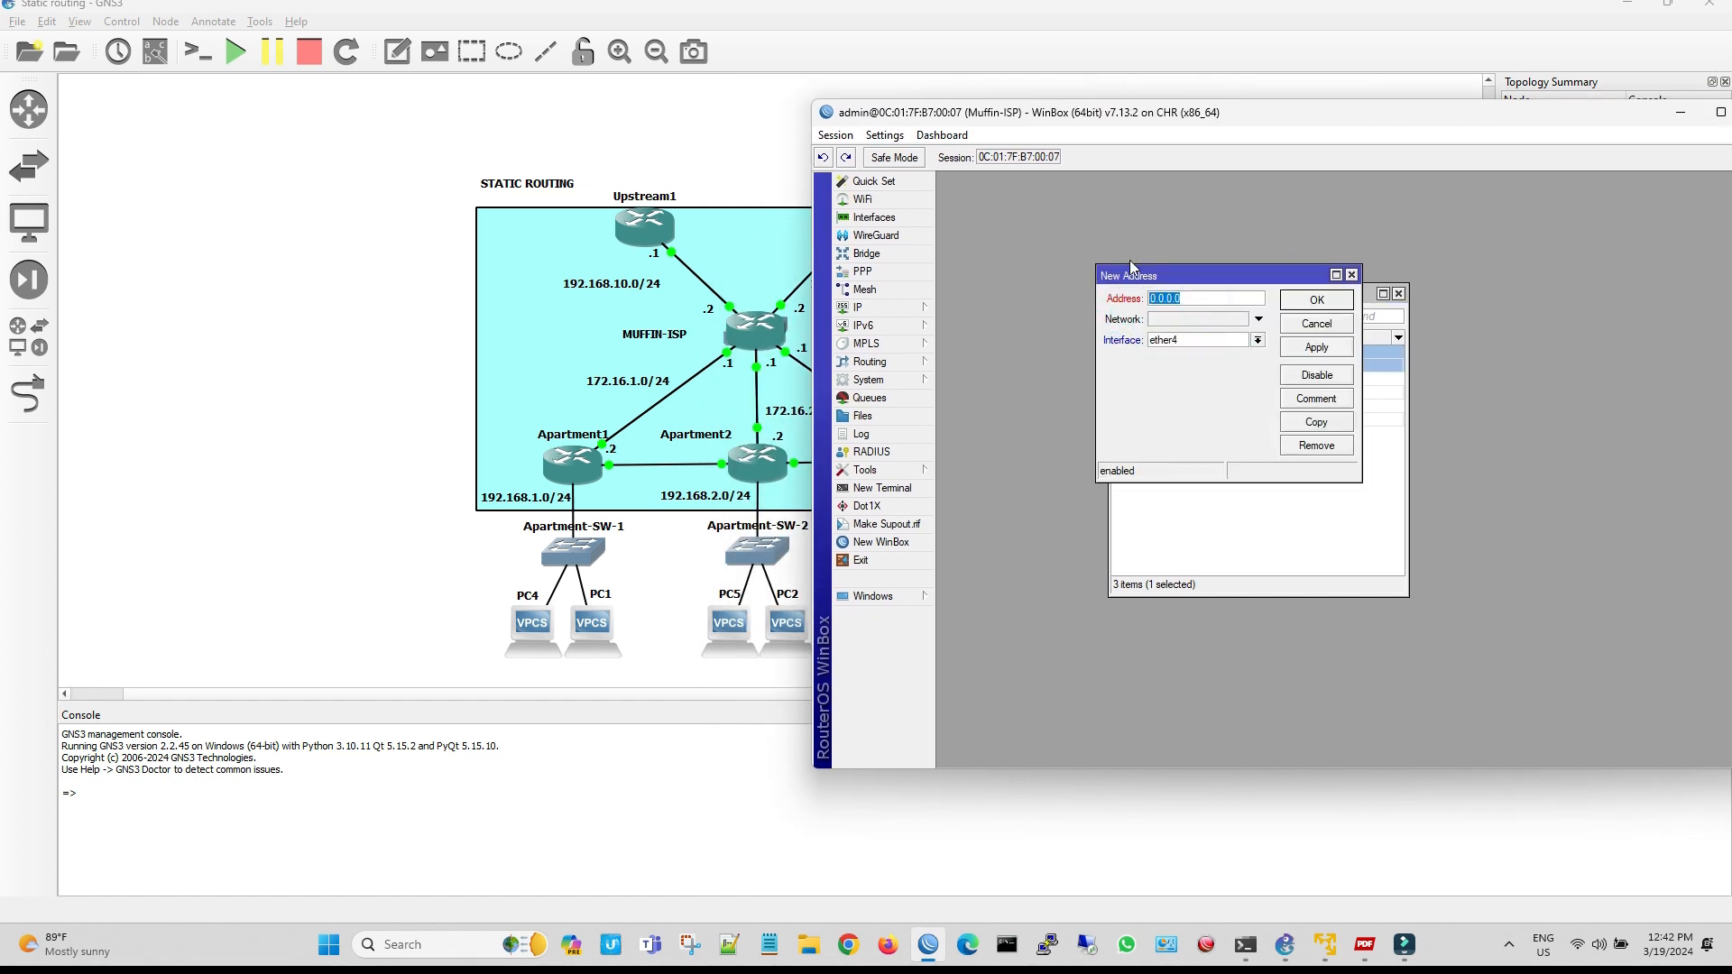
pyautogui.moveTo(1150, 129); pyautogui.dragTo(874, 462)
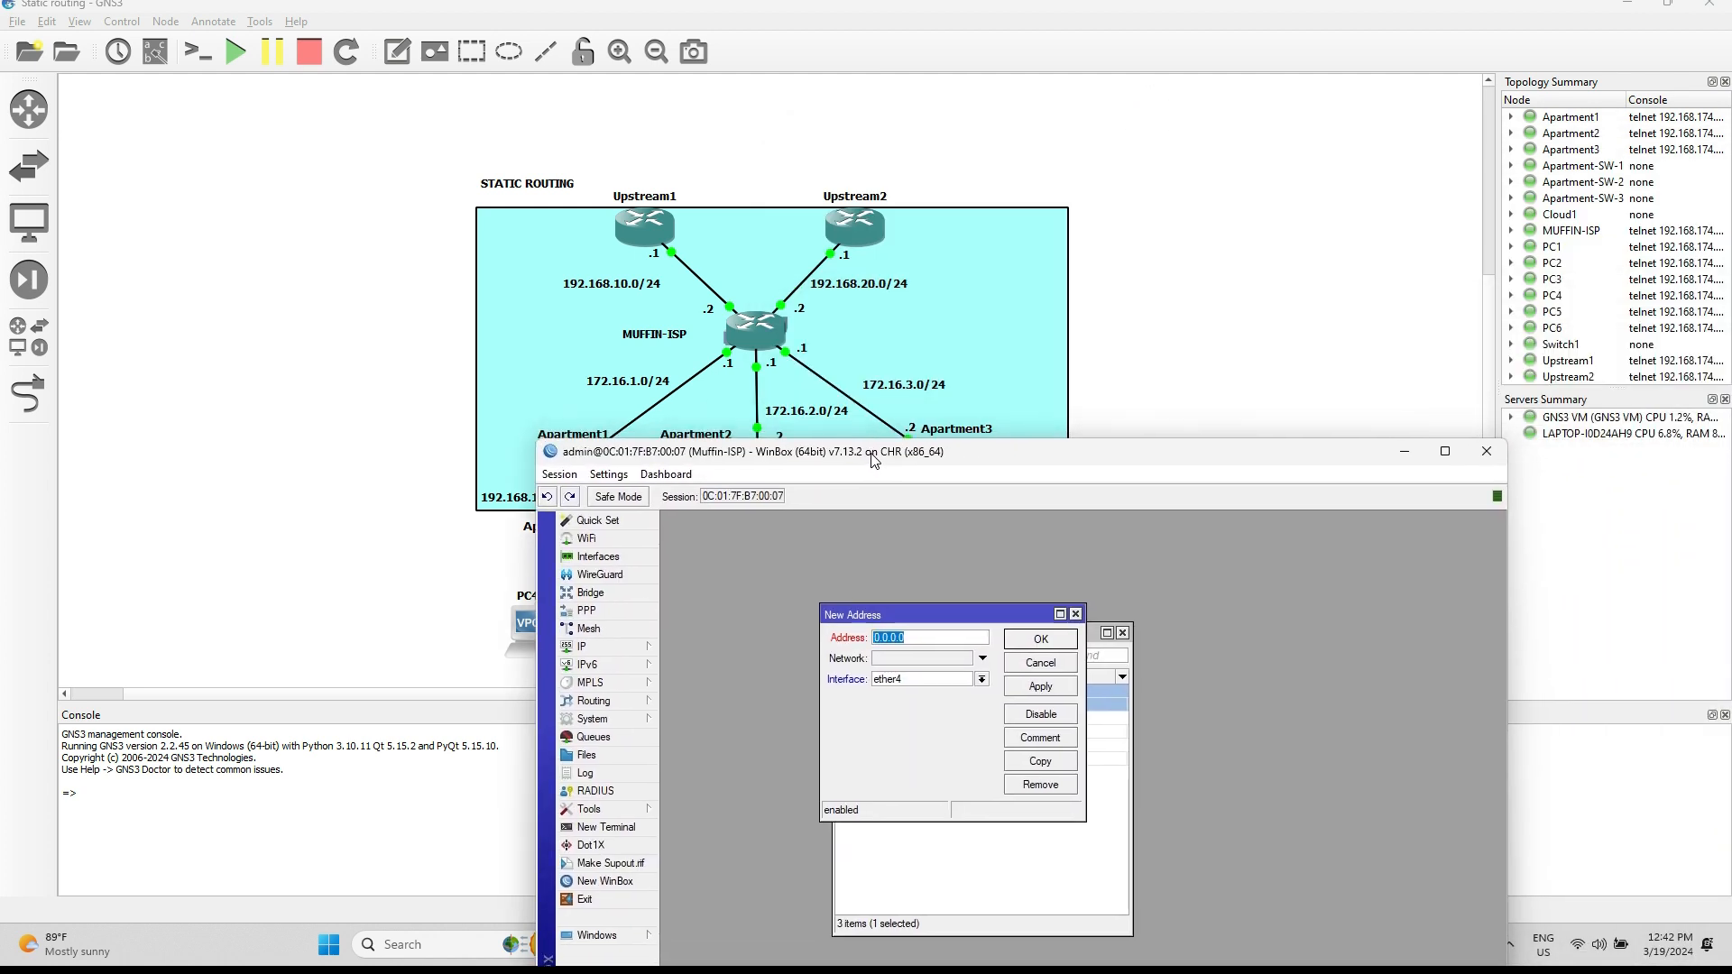
pyautogui.write('172.16.2.')
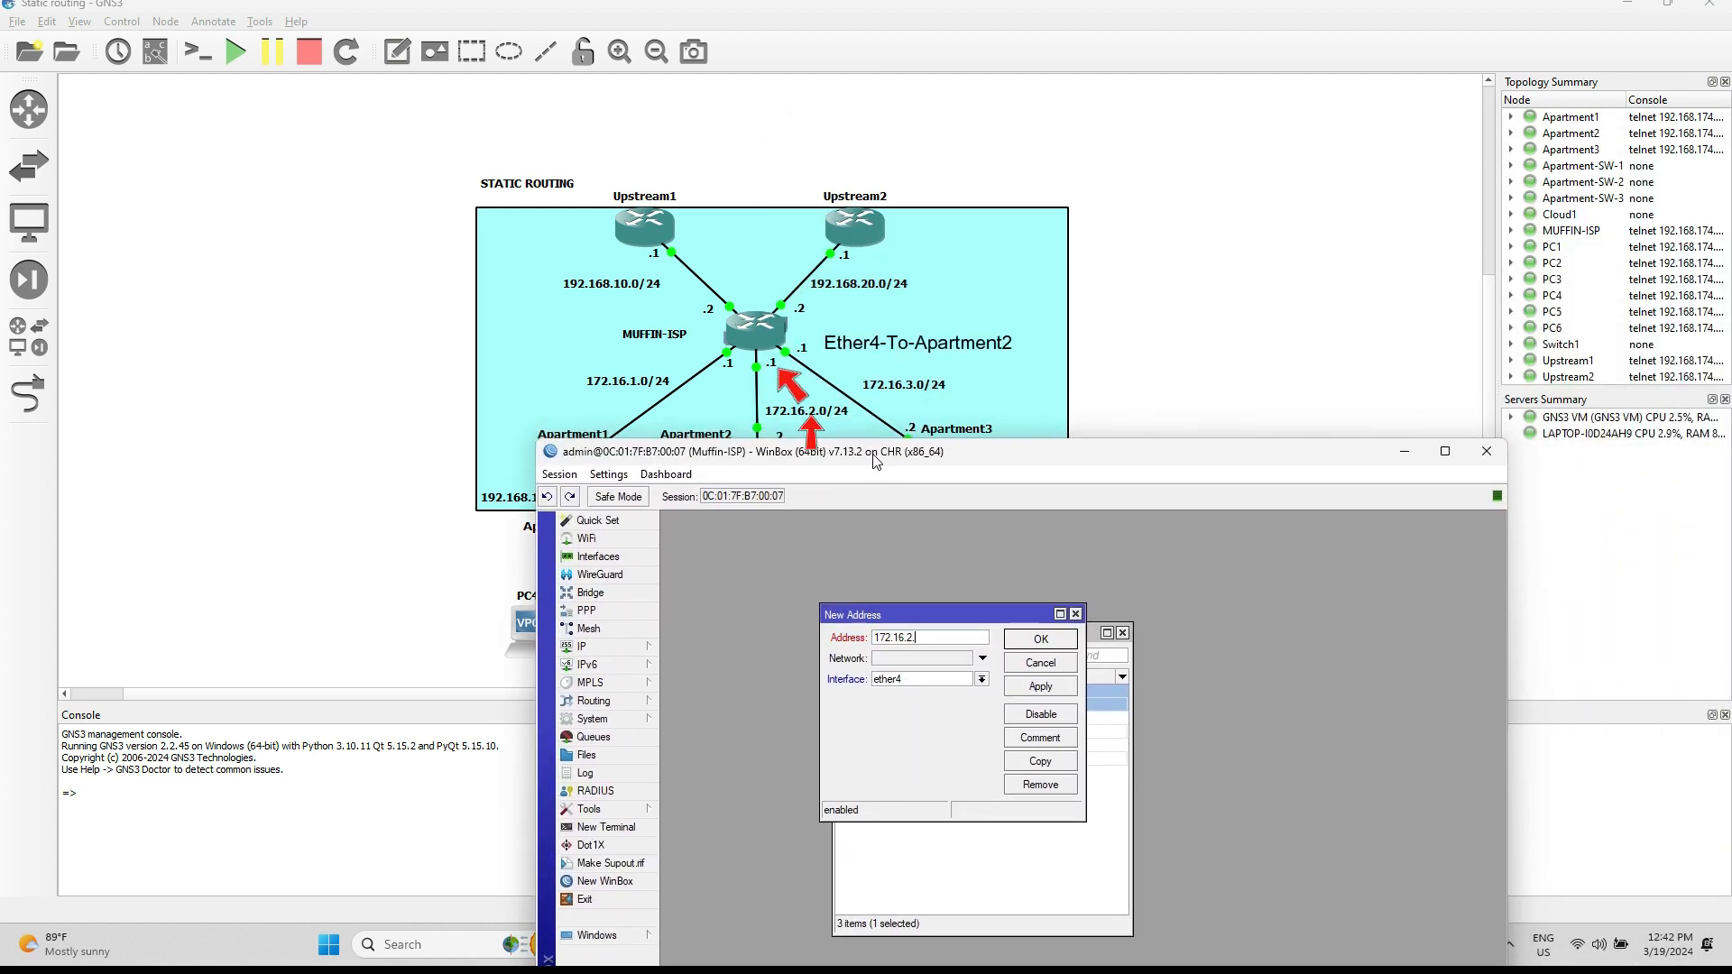
pyautogui.write('1/24')
pyautogui.click(1037, 687)
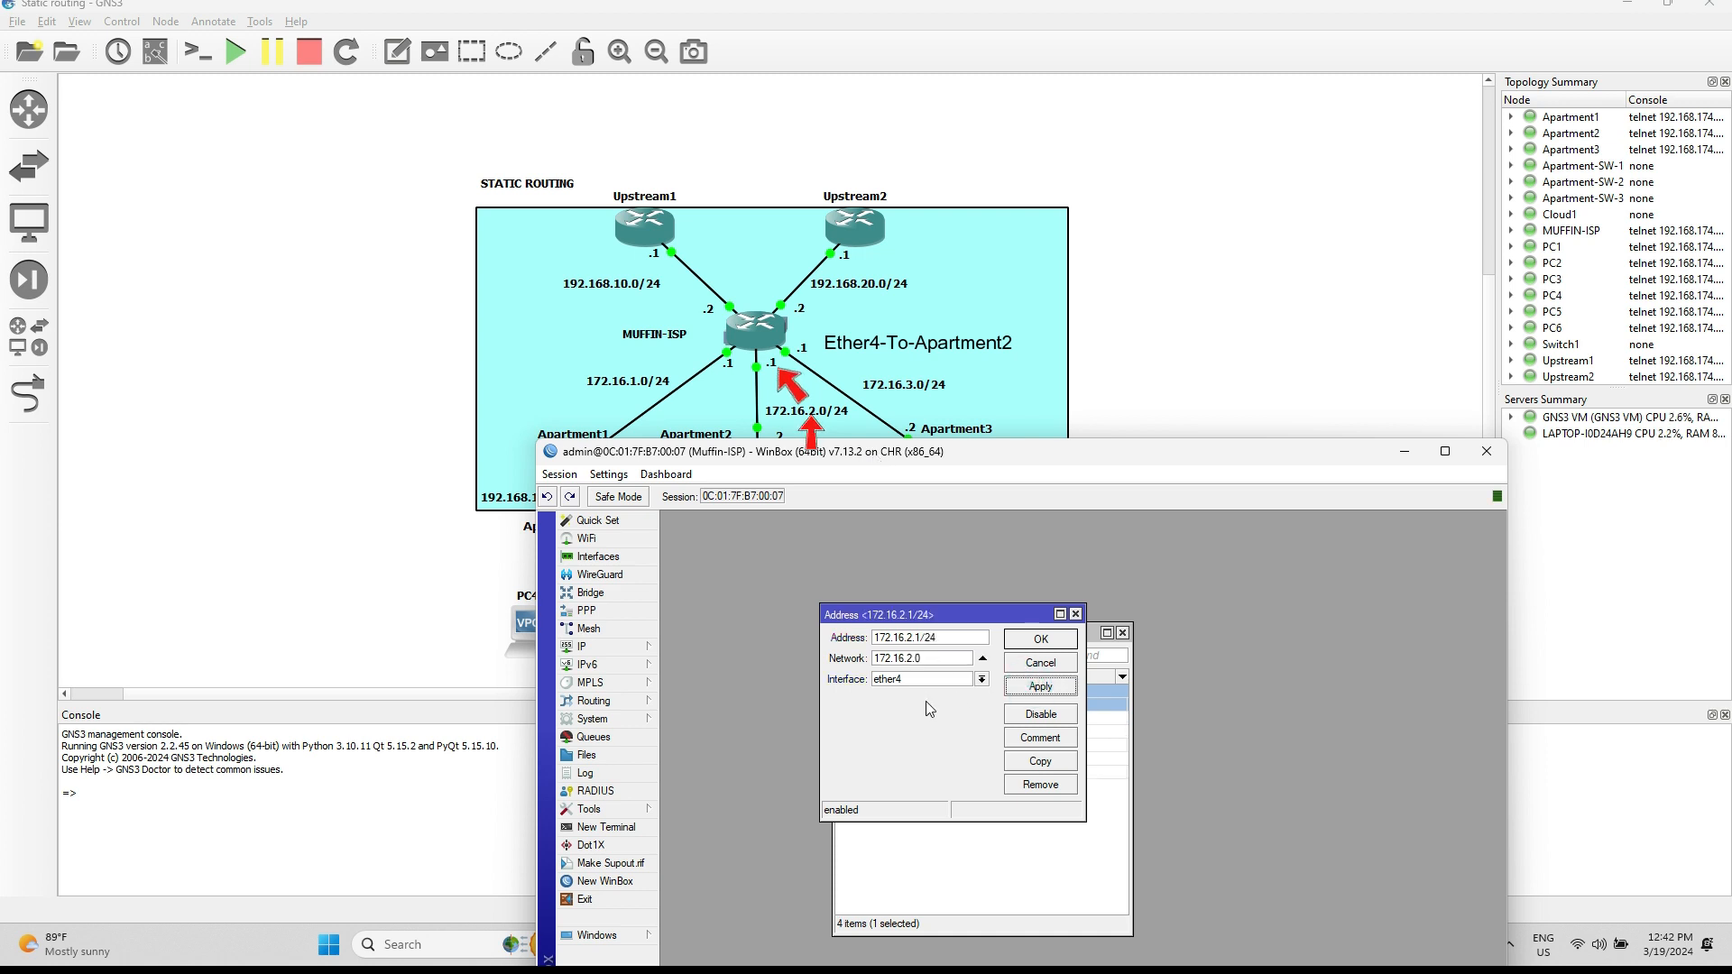
pyautogui.click(1040, 639)
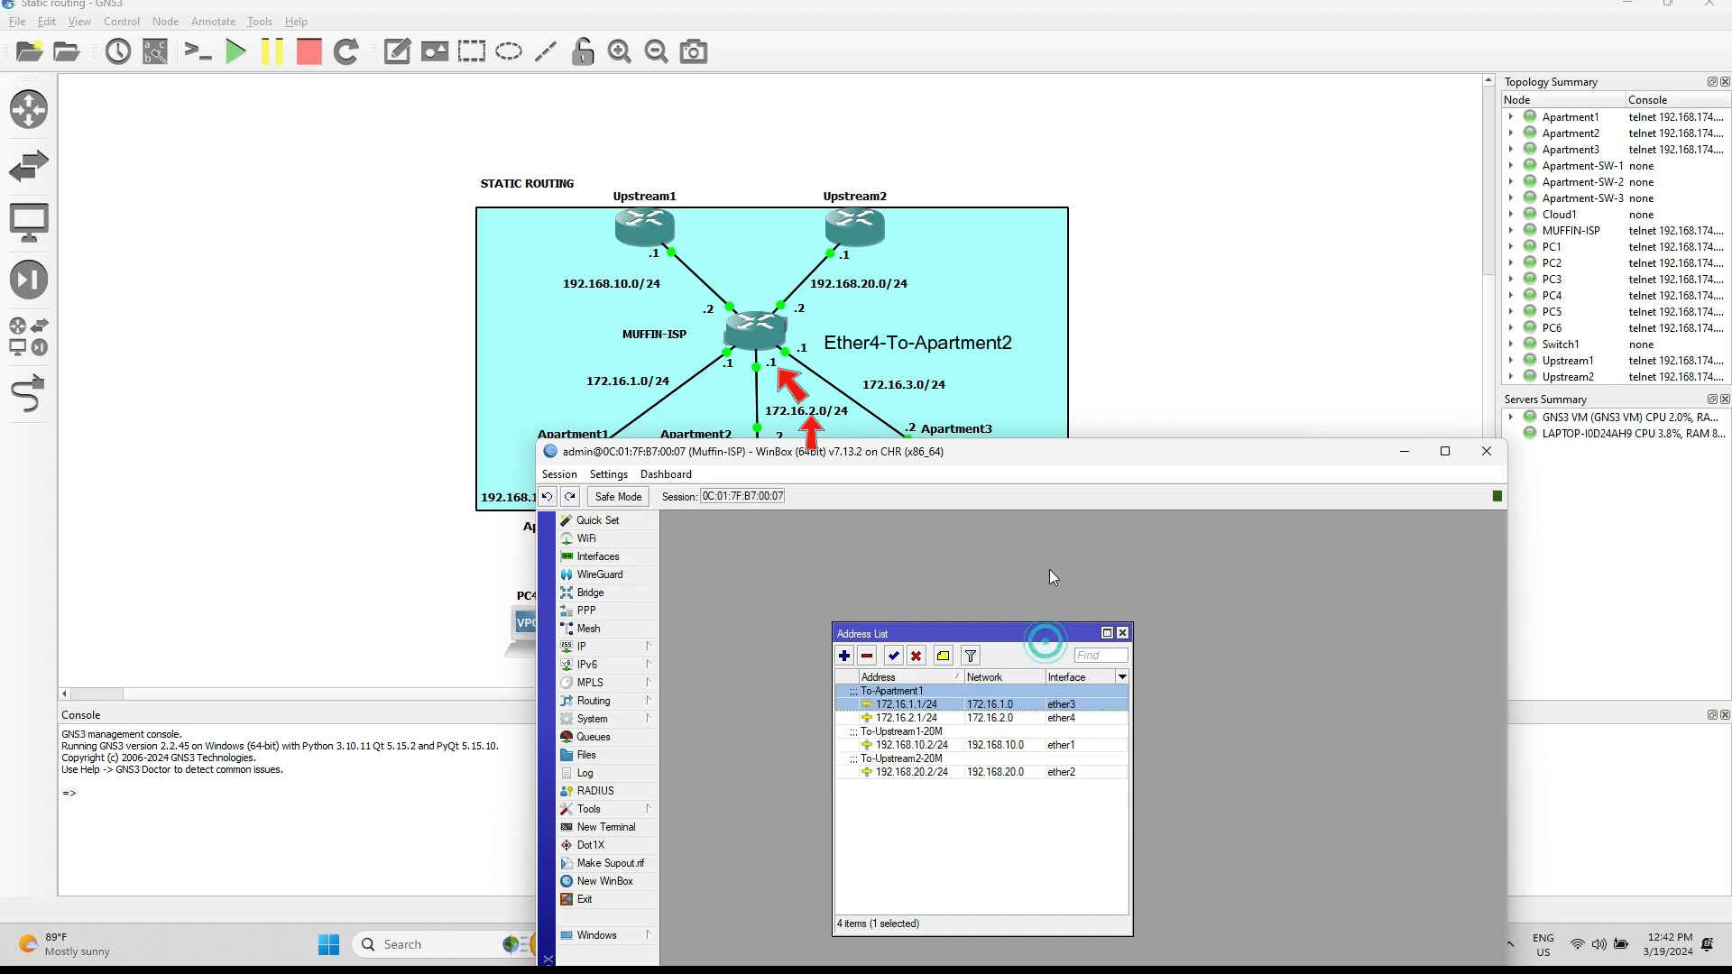
pyautogui.moveTo(989, 459); pyautogui.dragTo(570, 156)
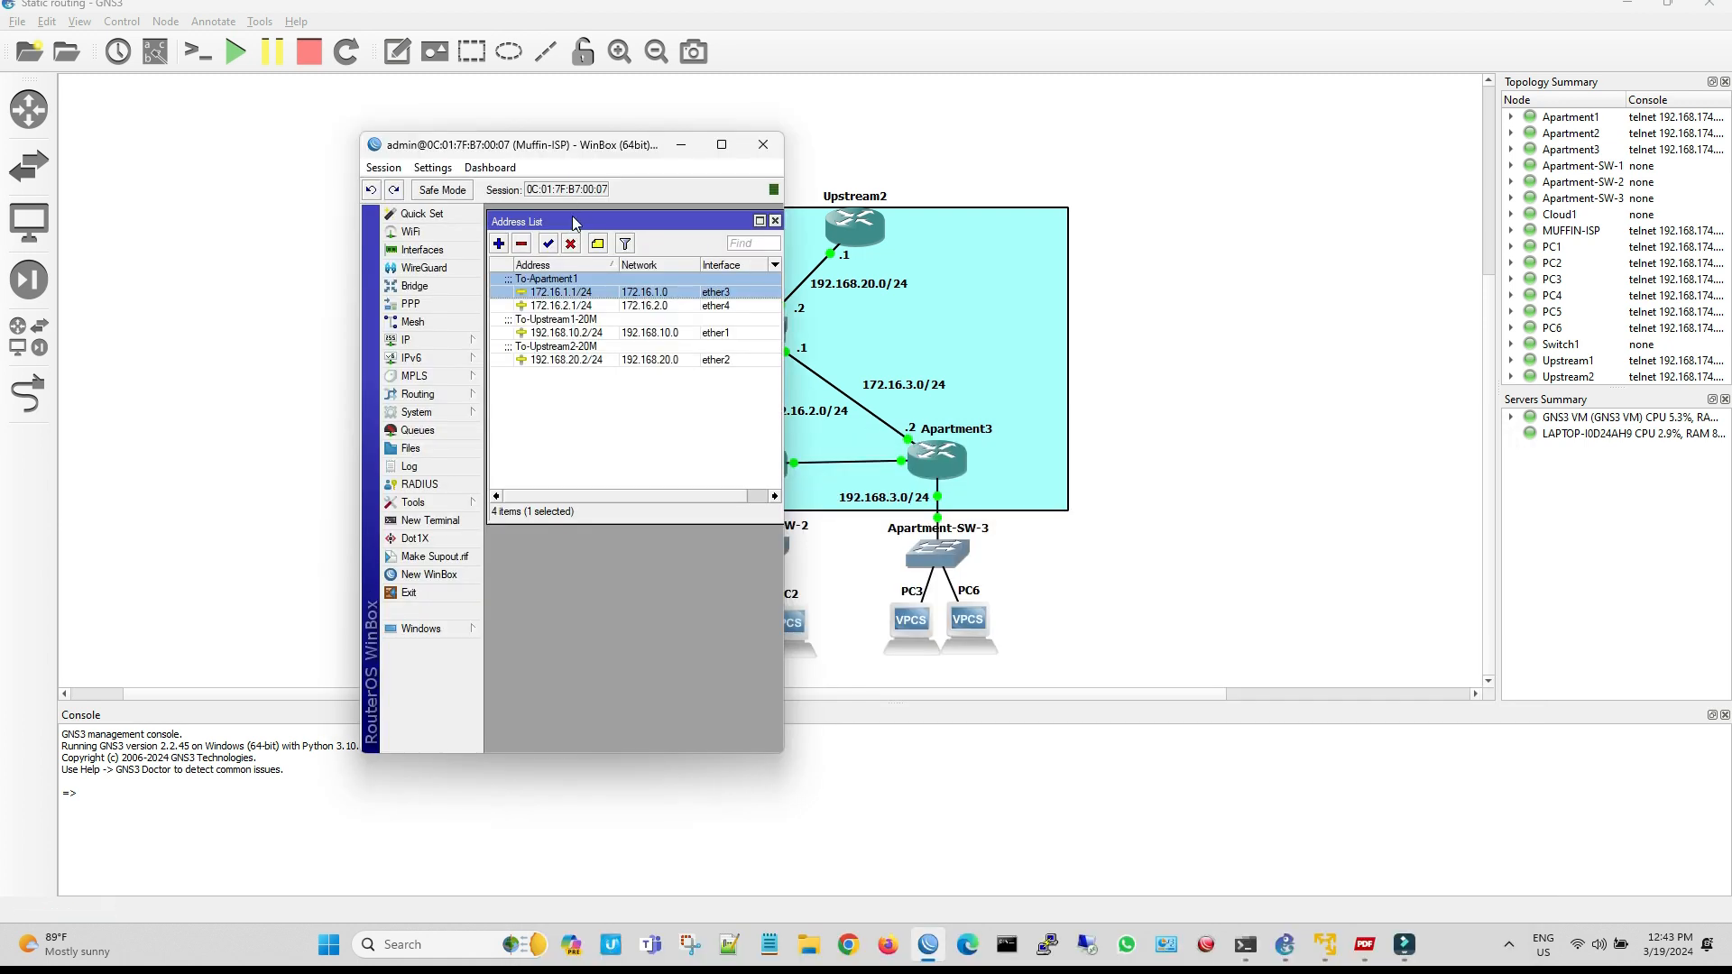
pyautogui.click(499, 244)
pyautogui.click(615, 373)
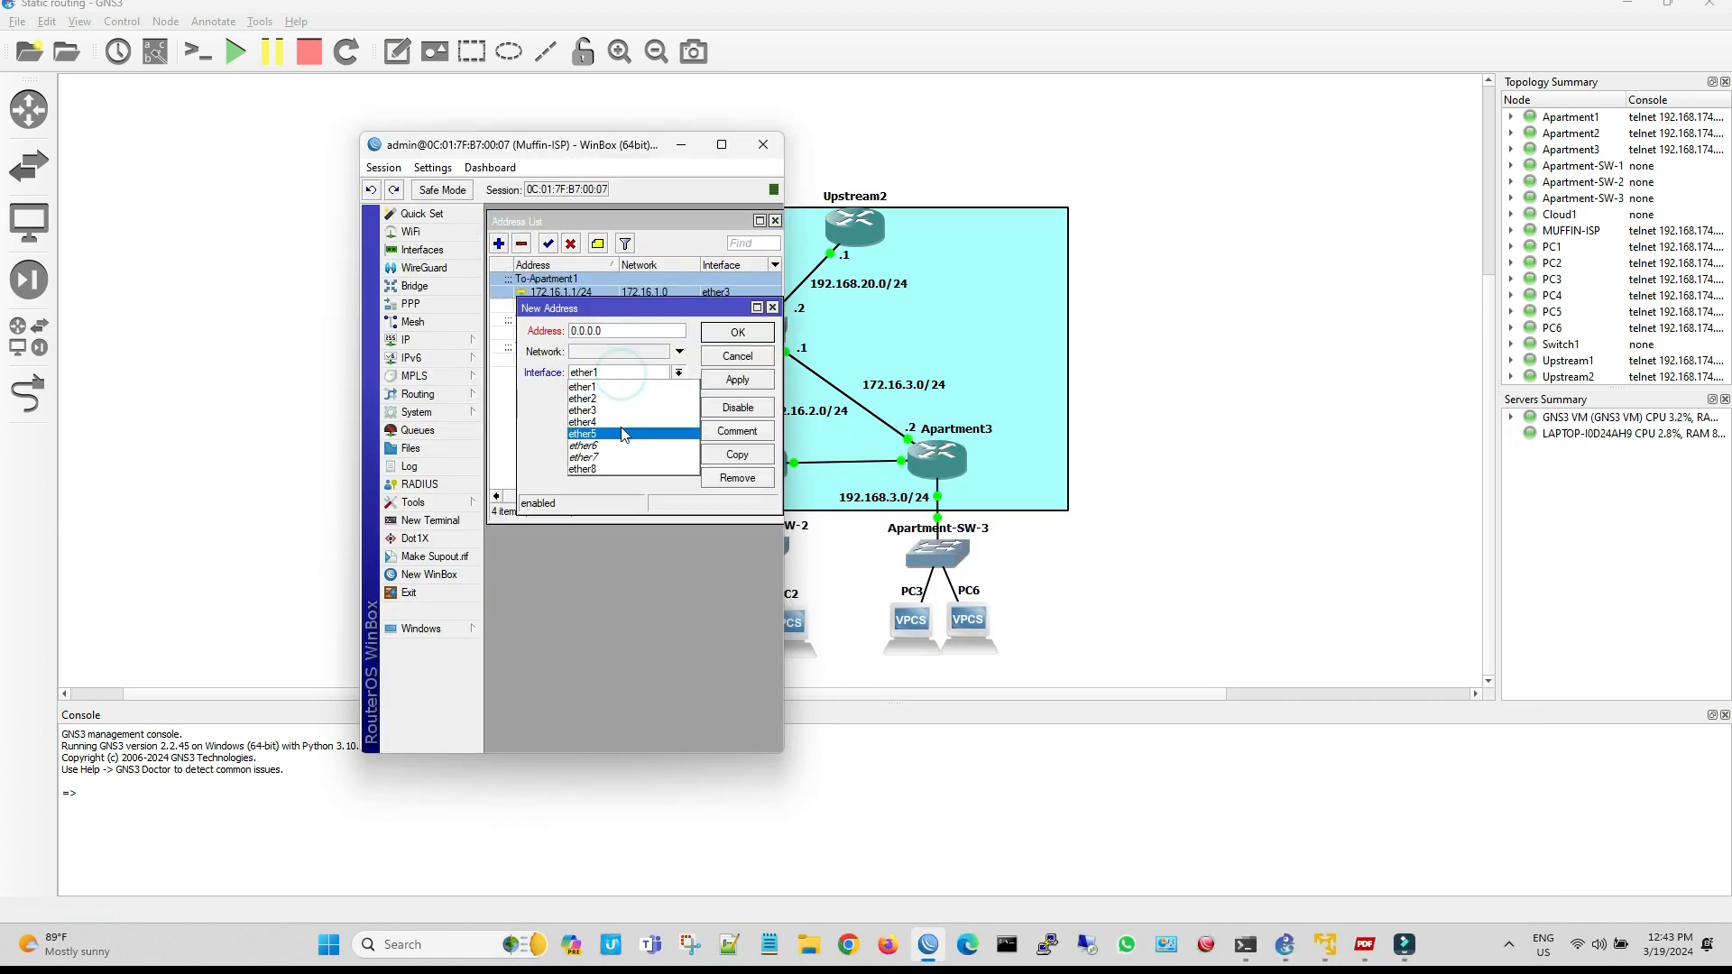
pyautogui.click(619, 361)
pyautogui.click(772, 308)
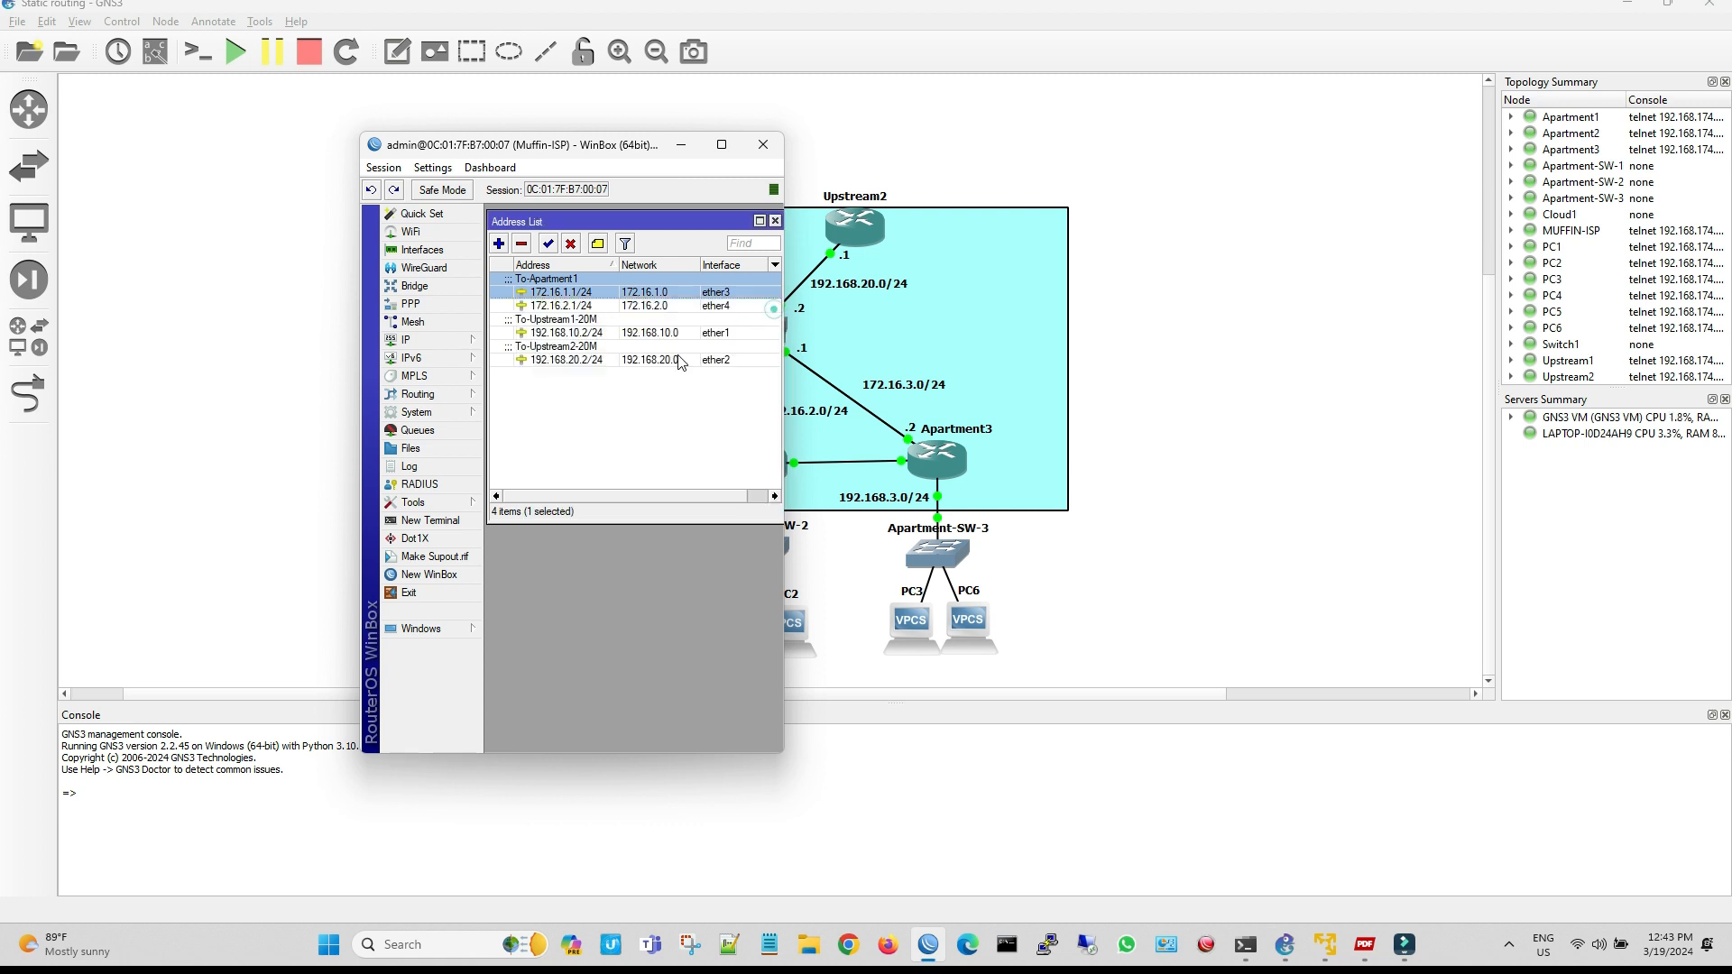
# Comment the 172.16.2.1/24 address on ether4 as To-Apartment2
pyautogui.click(618, 307)
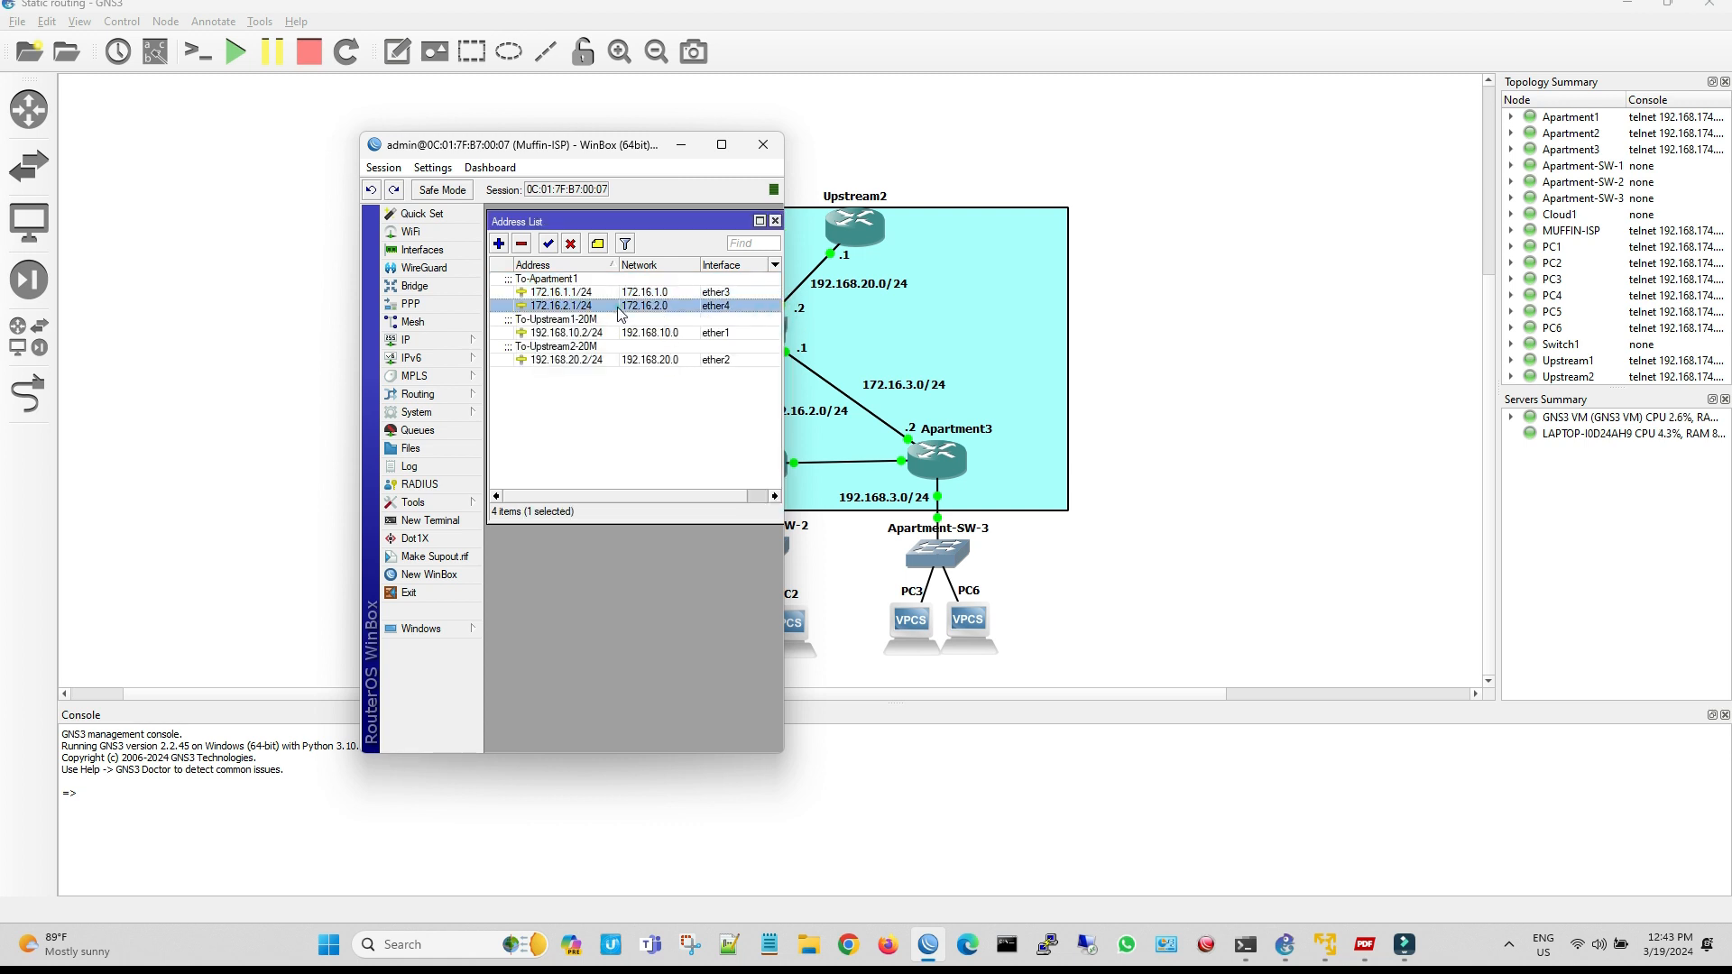
pyautogui.click(597, 244)
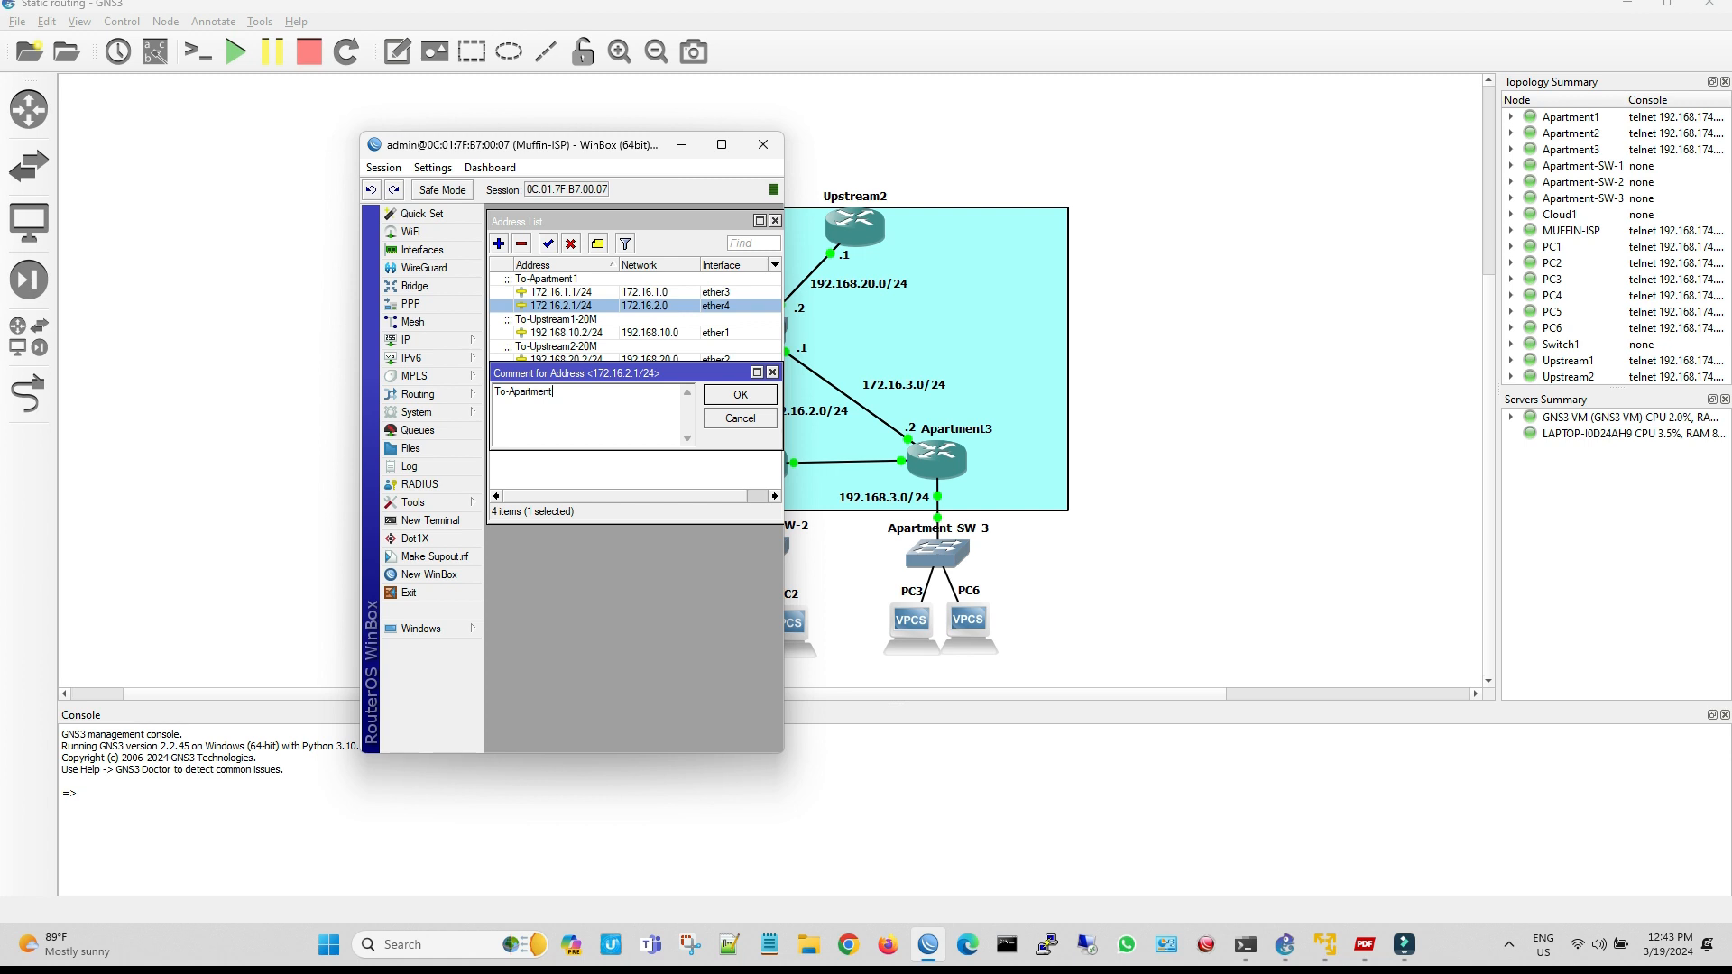
pyautogui.click(740, 396)
# Add the address 172.16.3.1/24 on interface ether5 of the Muffin-ISP router and apply it
pyautogui.click(499, 244)
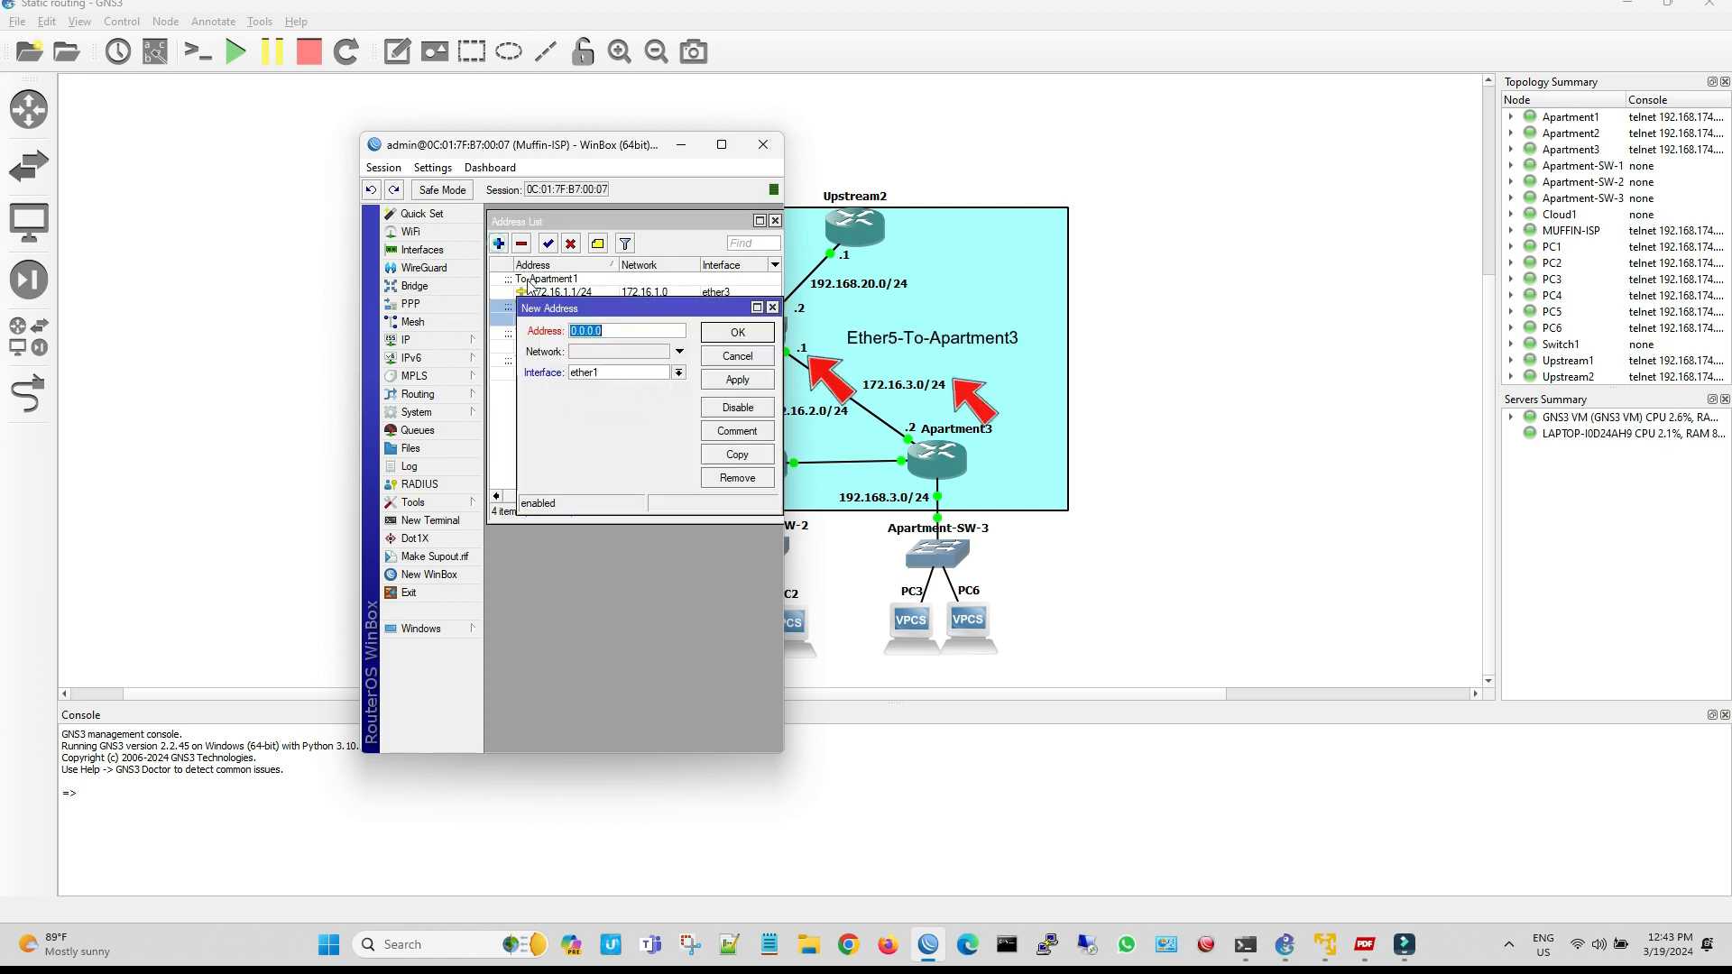
pyautogui.click(678, 372)
pyautogui.click(655, 439)
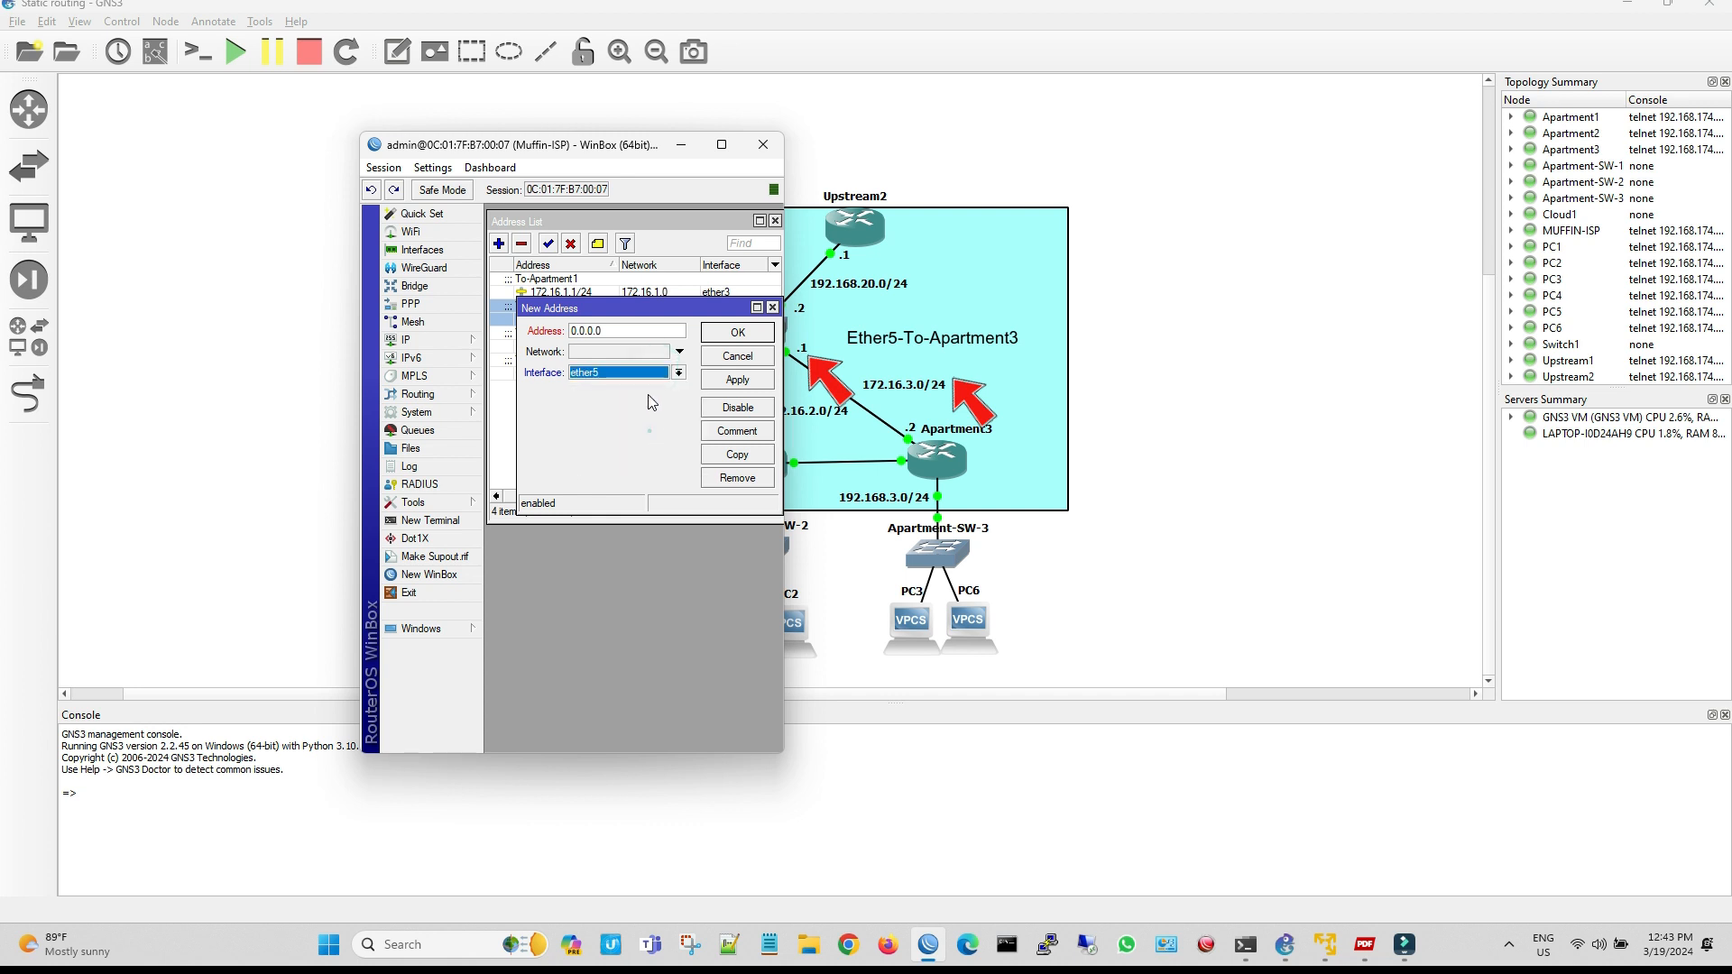
pyautogui.doubleClick(621, 330)
pyautogui.write('172.16.3.1/2')
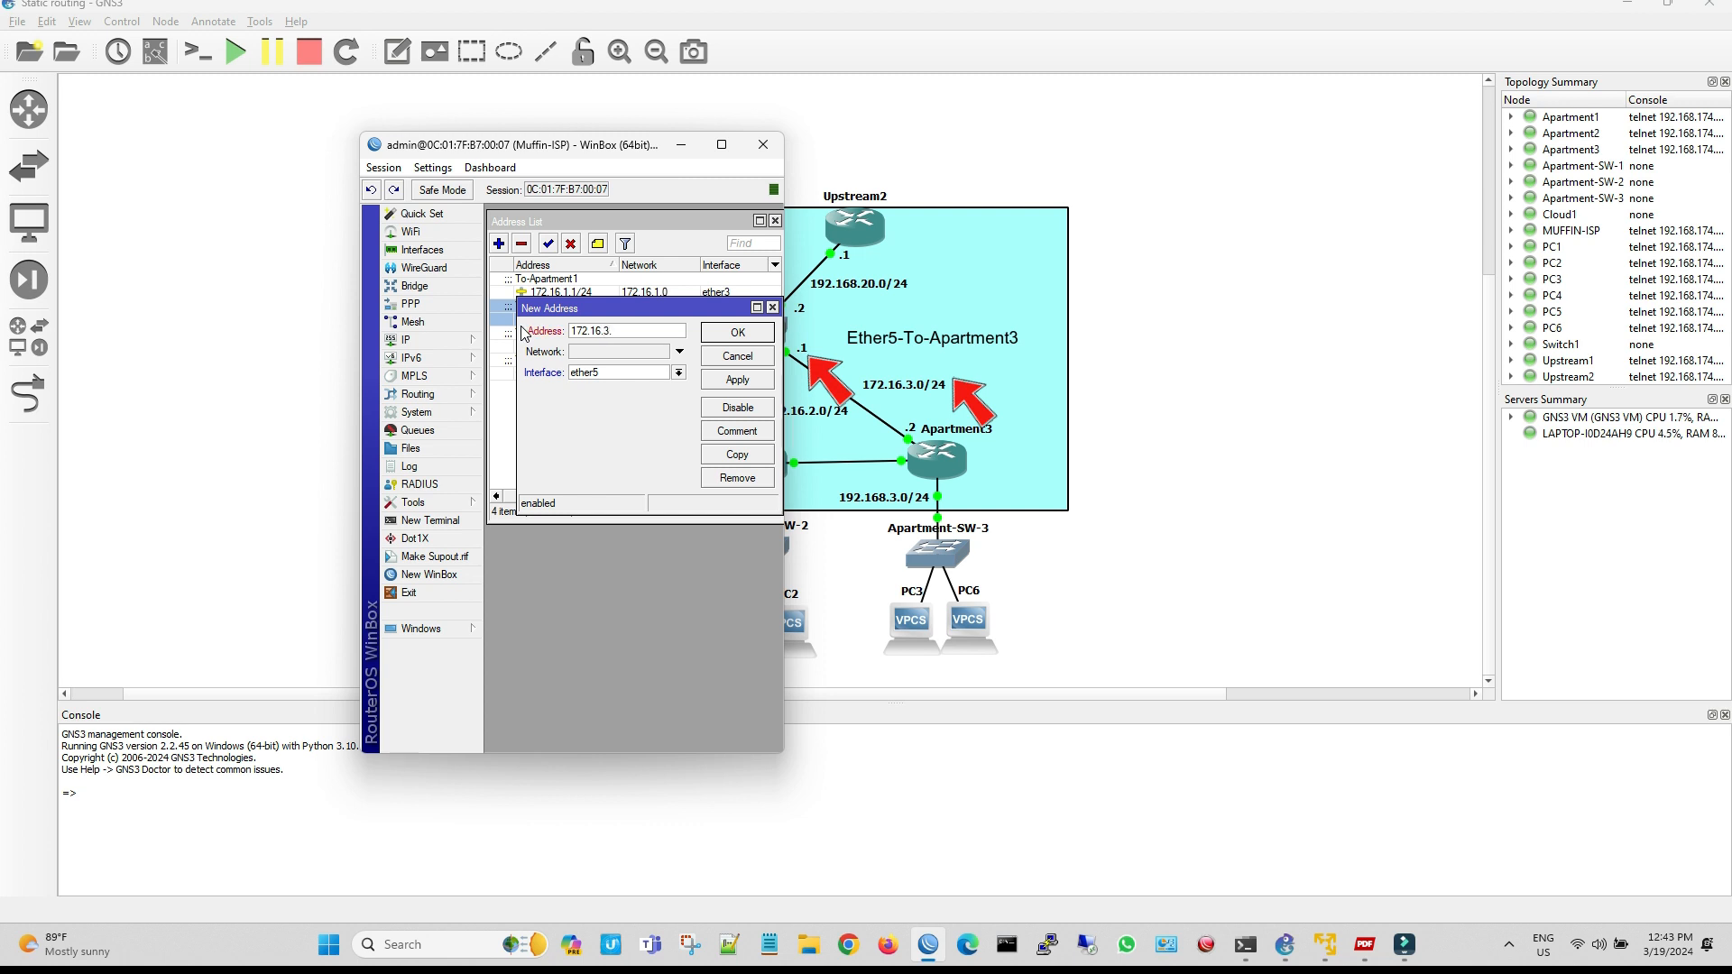
pyautogui.write('4')
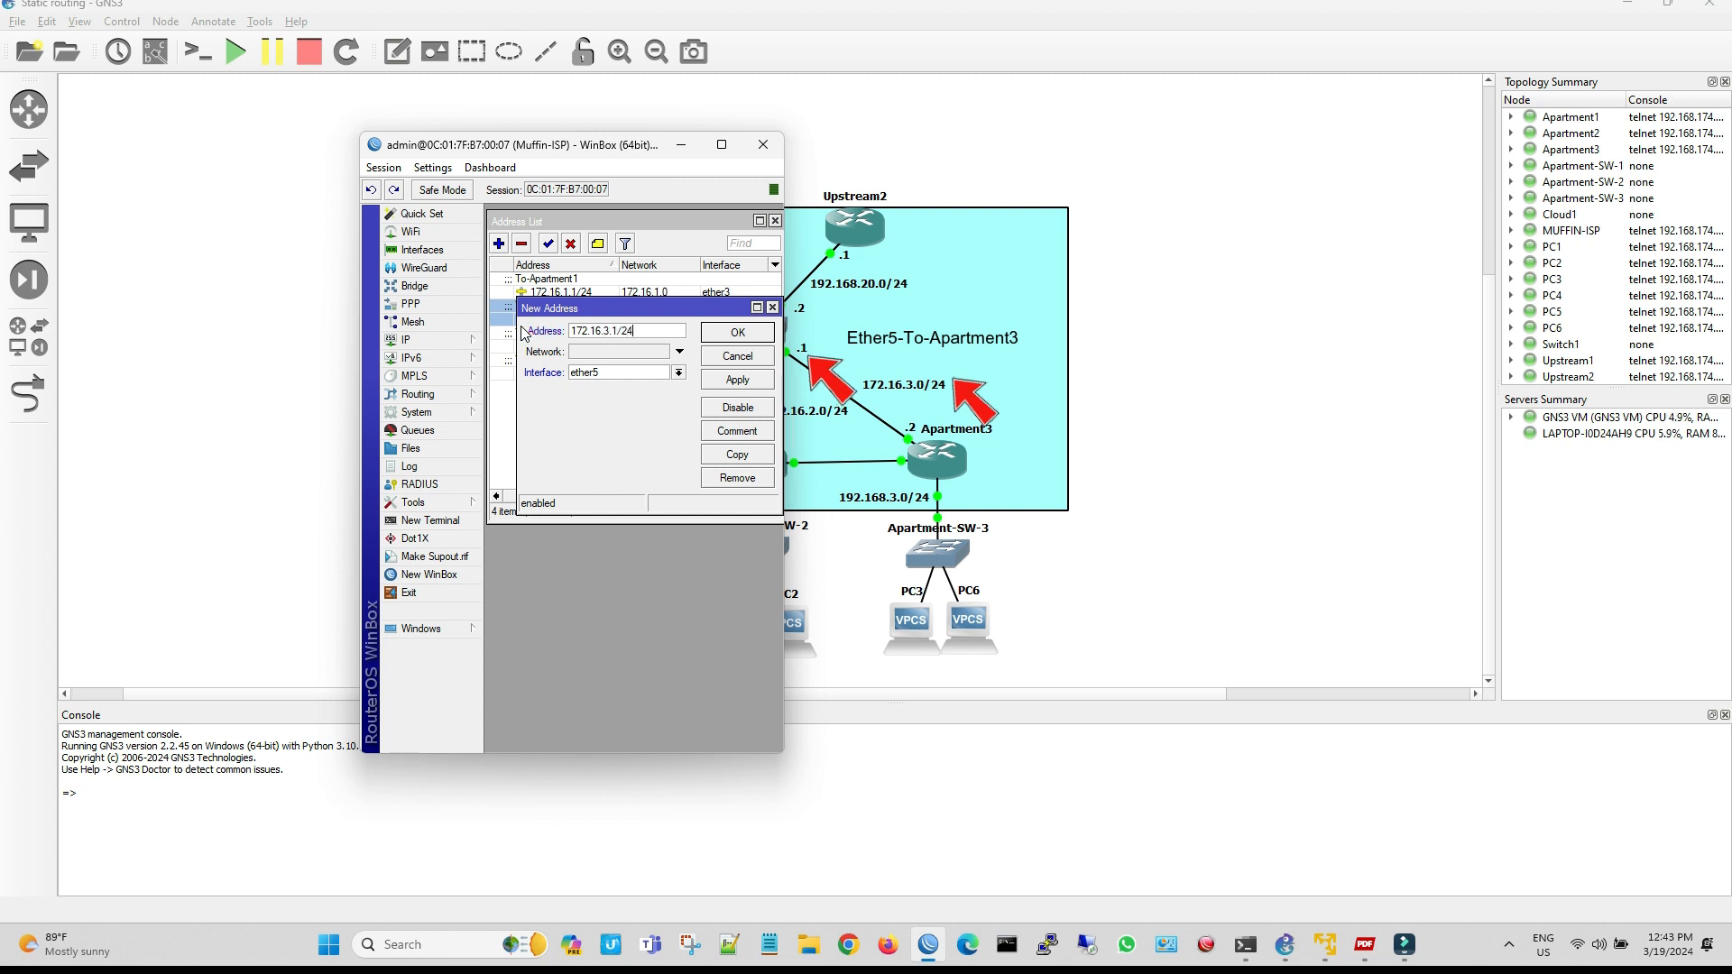
pyautogui.click(735, 383)
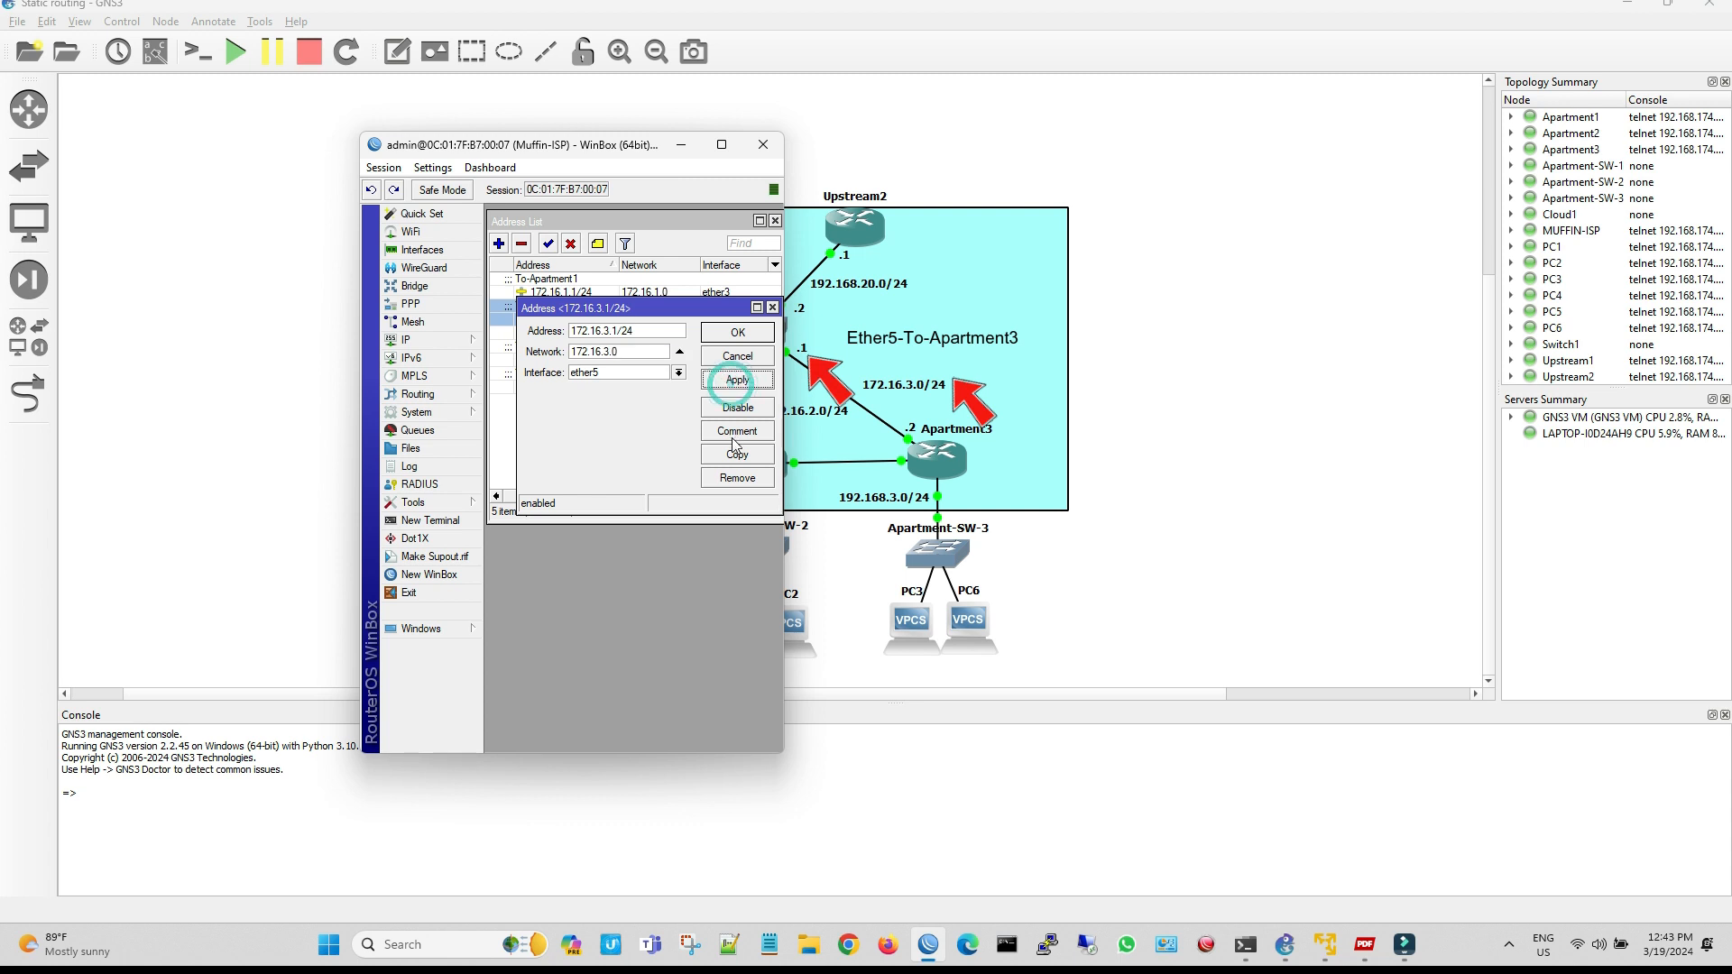
# Comment the 172.16.3.1/24 address as To-Apartment3 and save it
pyautogui.click(737, 431)
pyautogui.write('To-')
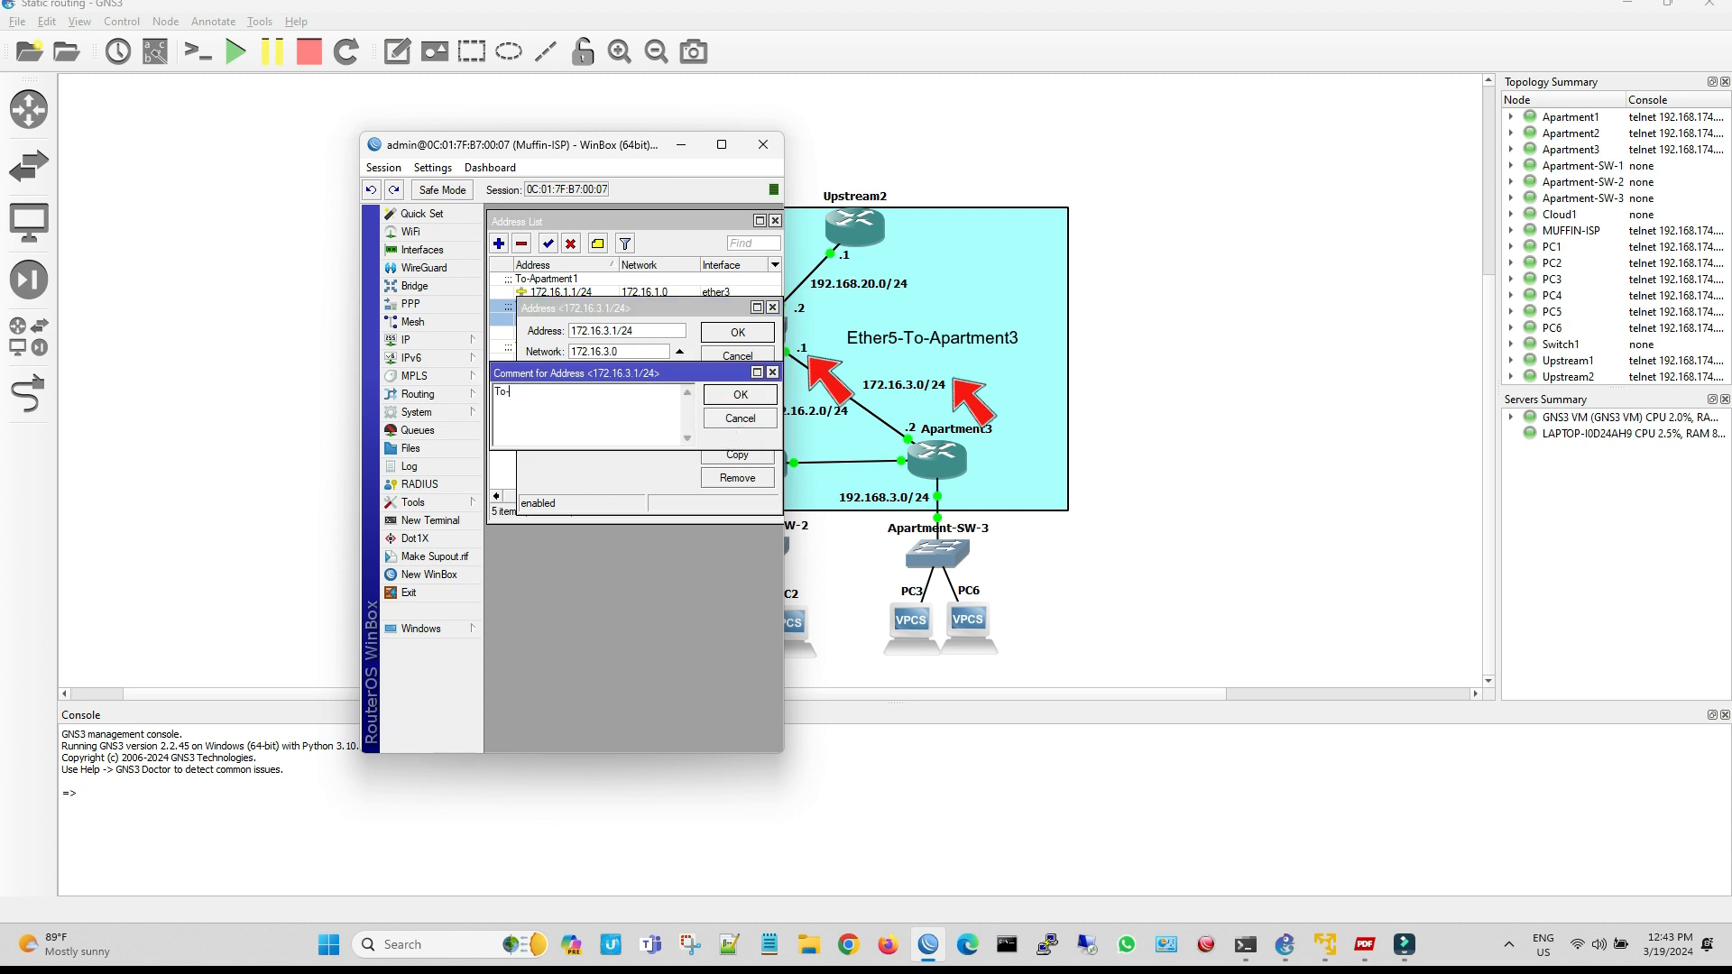
pyautogui.write('Apartment3')
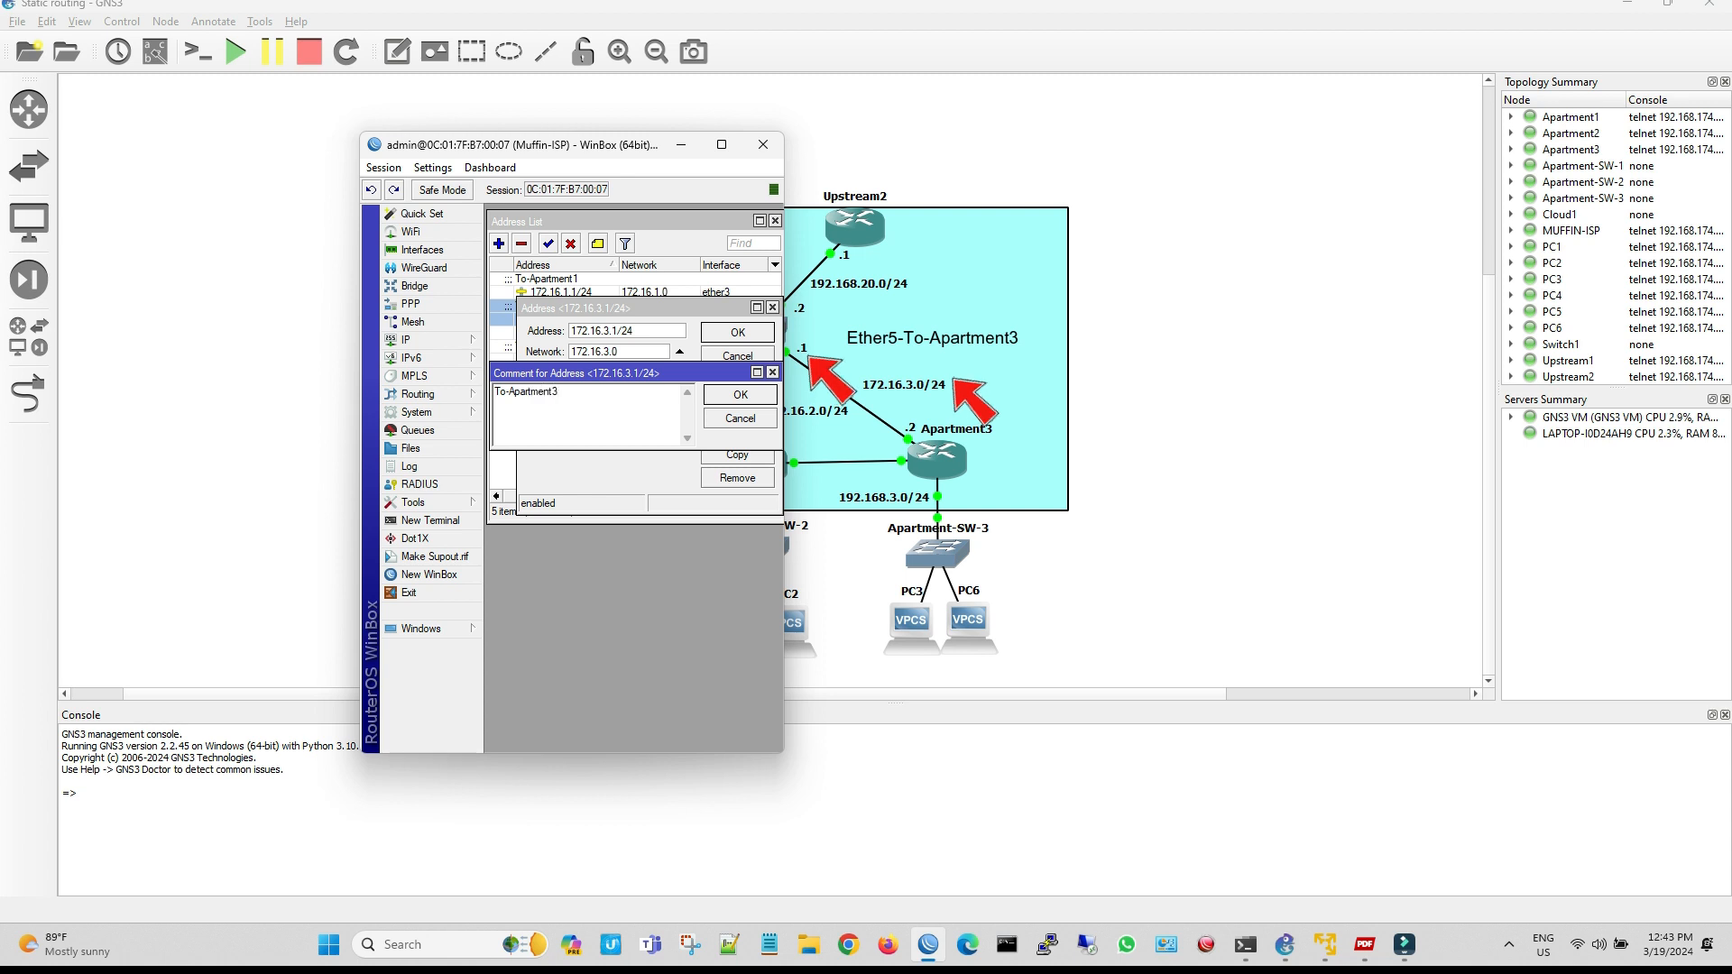
pyautogui.click(740, 394)
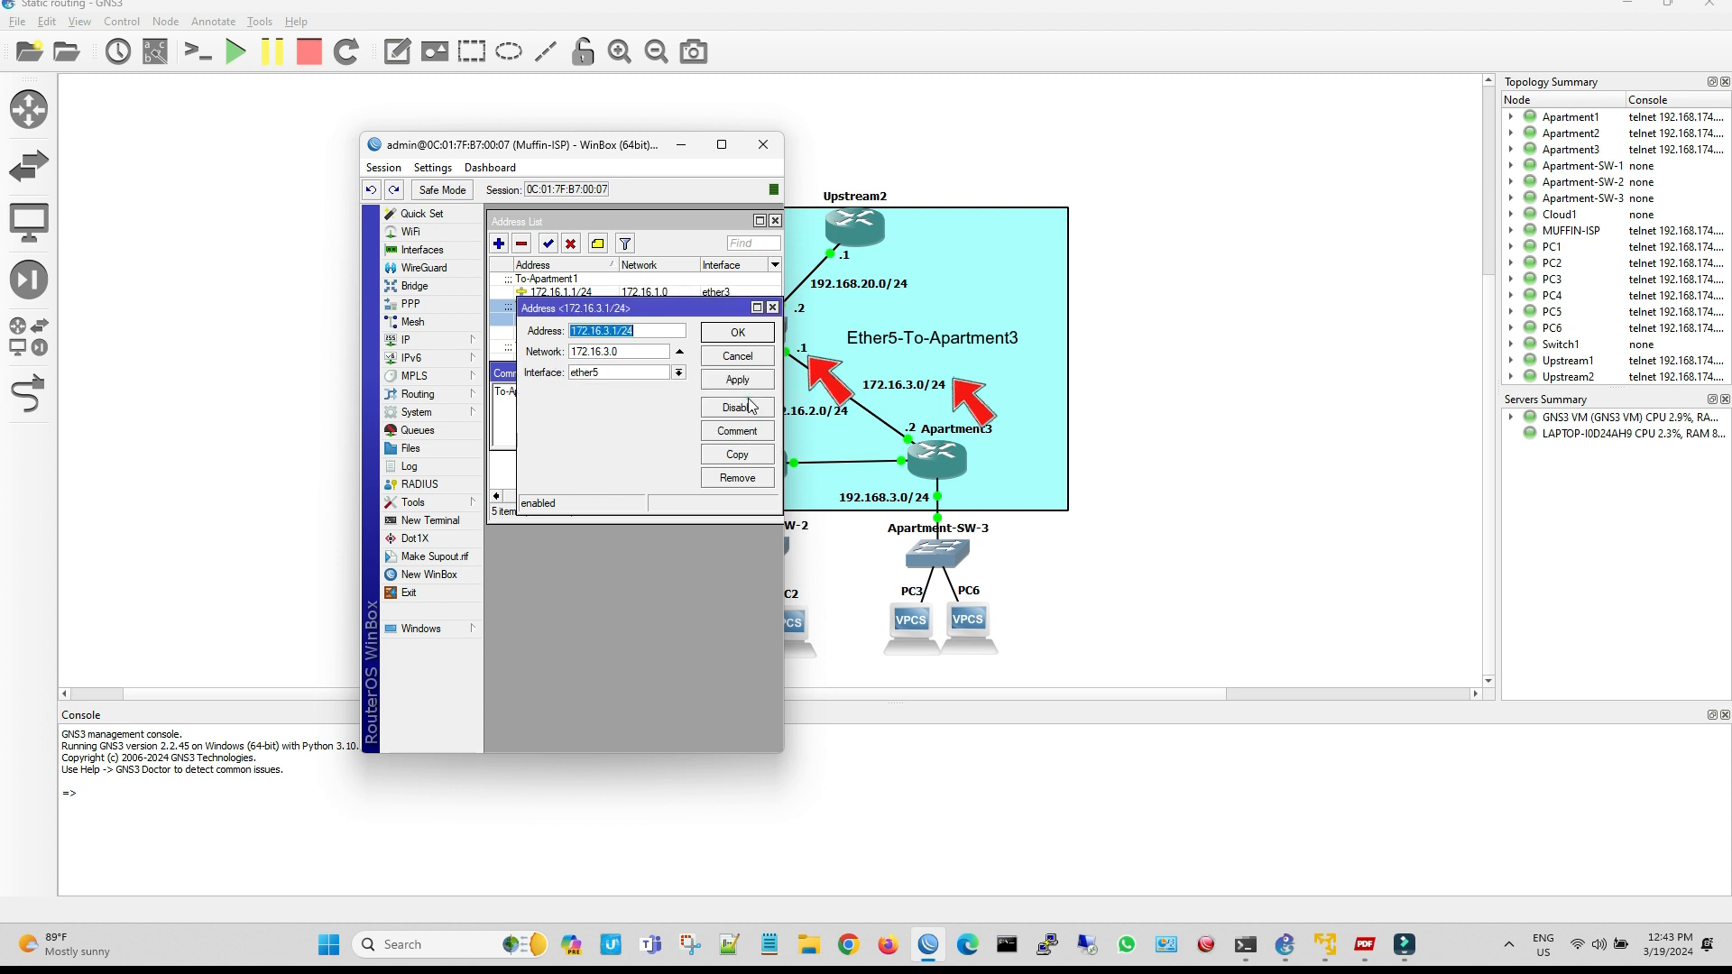
pyautogui.click(741, 333)
# Widen the Muffin-ISP session window and sort the Address List by interface
pyautogui.moveTo(781, 495); pyautogui.dragTo(852, 495)
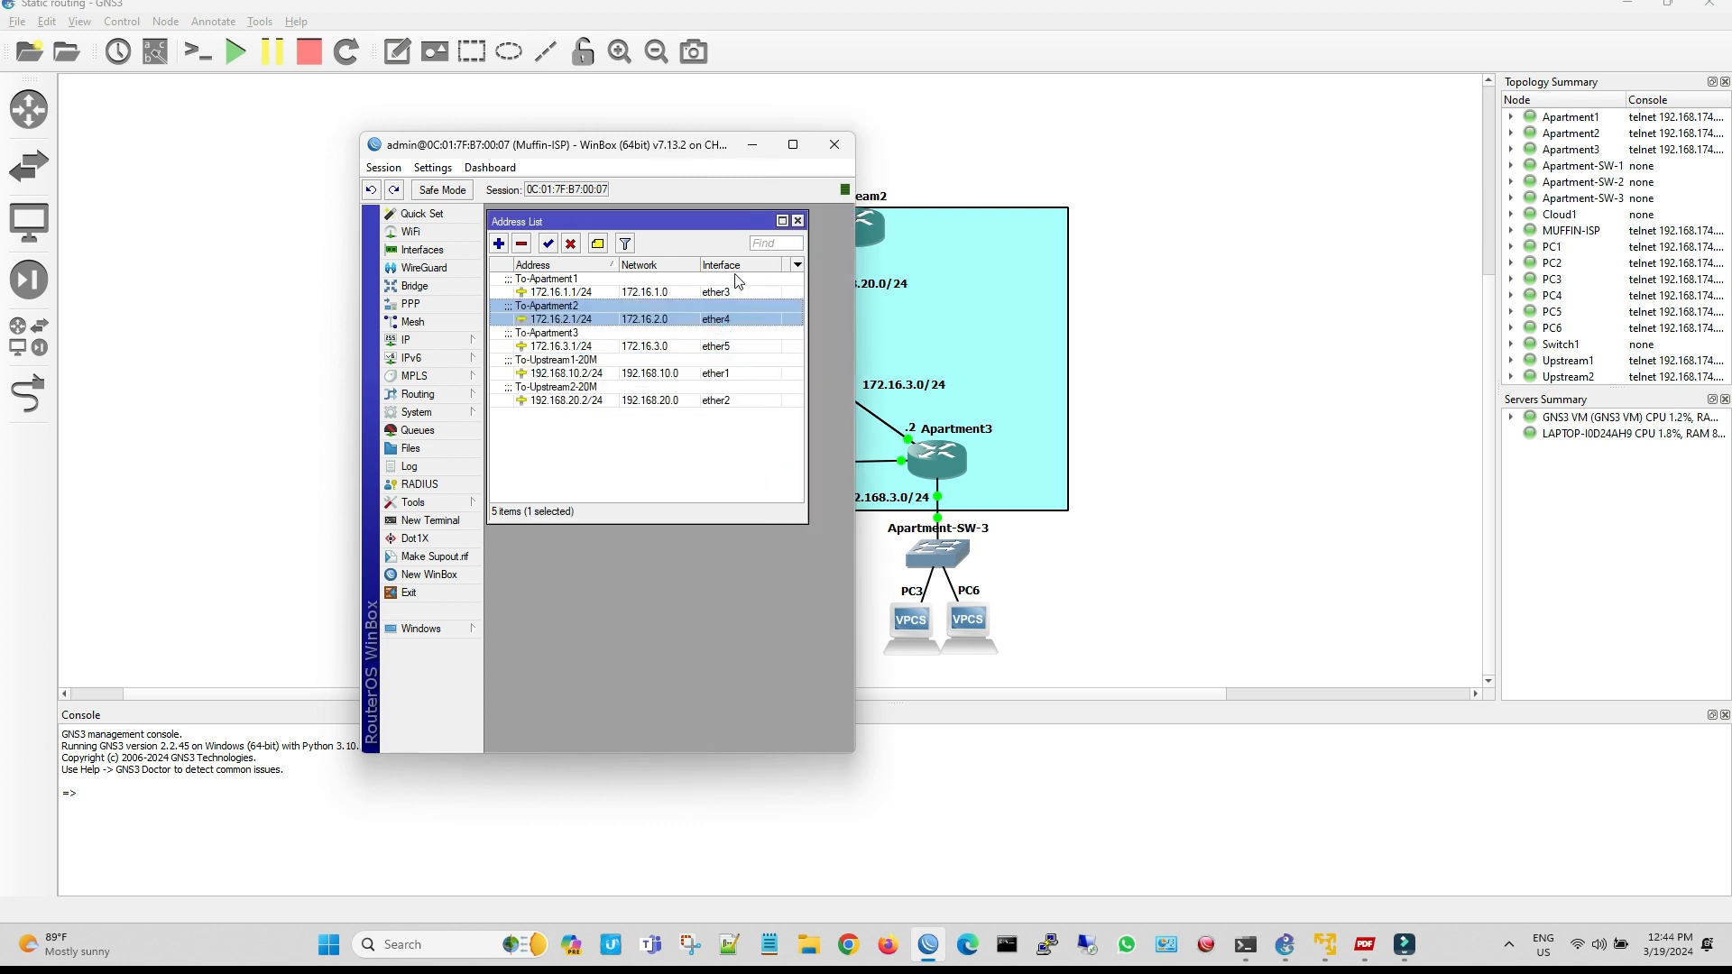
pyautogui.click(735, 264)
pyautogui.click(744, 449)
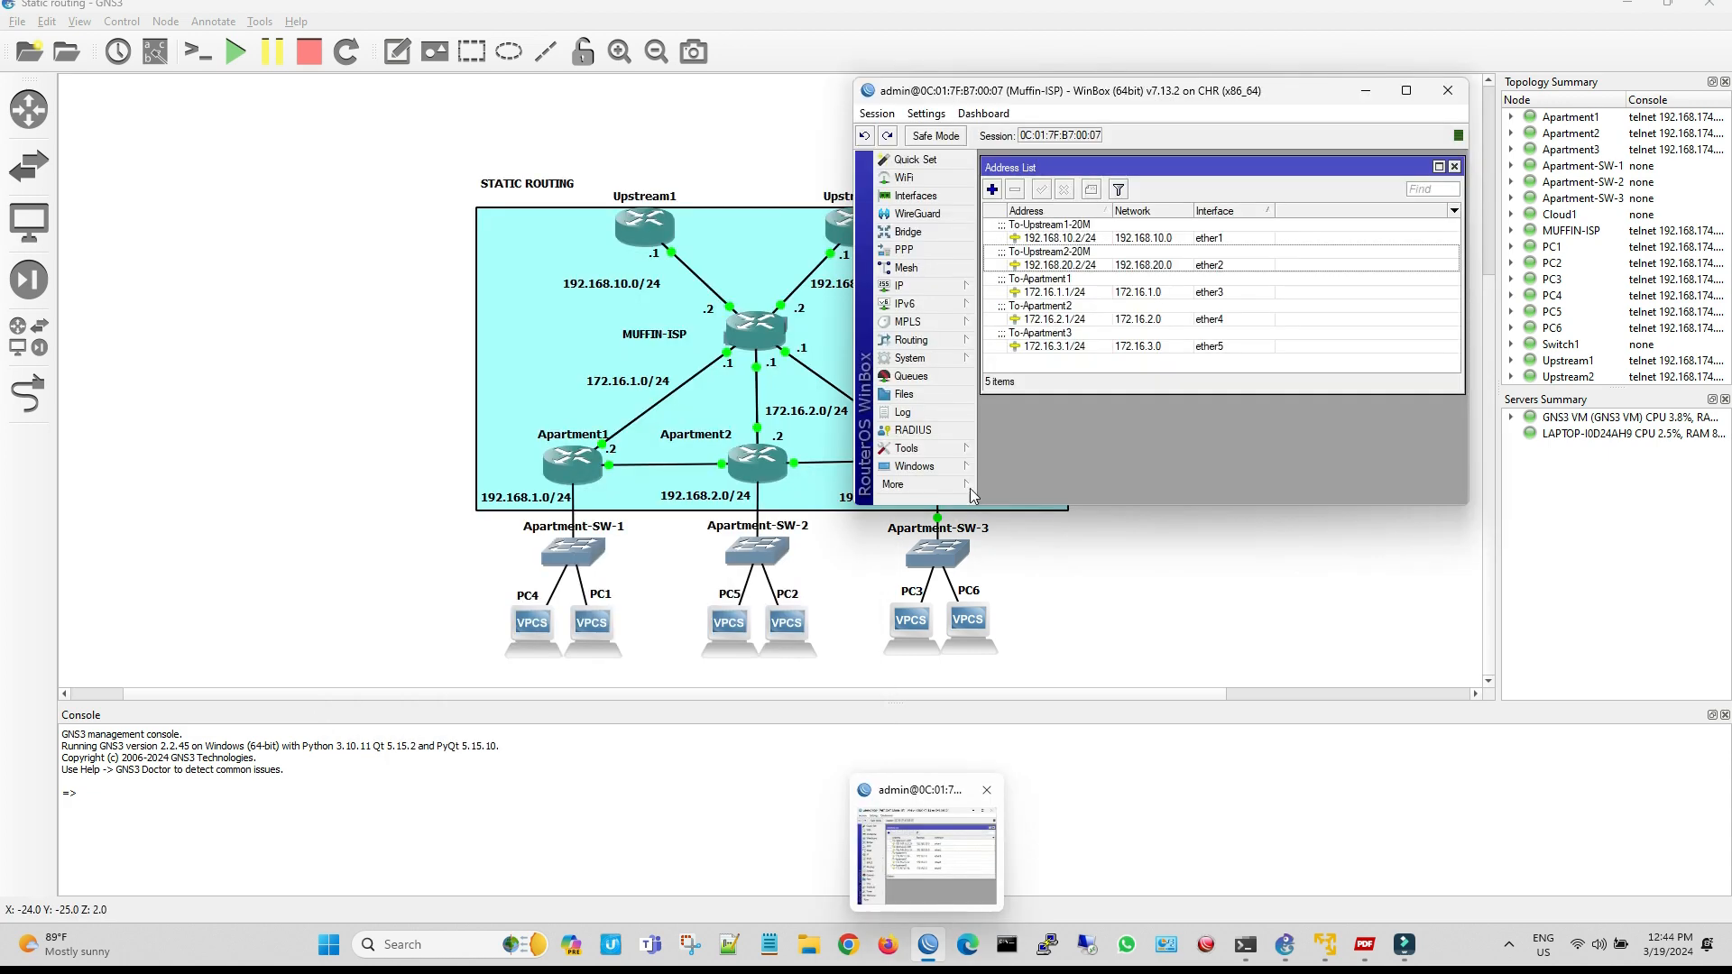
# Start another WinBox from the Muffin-ISP session and connect to the neighbor Apartment1 as admin
pyautogui.click(952, 485)
pyautogui.click(1037, 541)
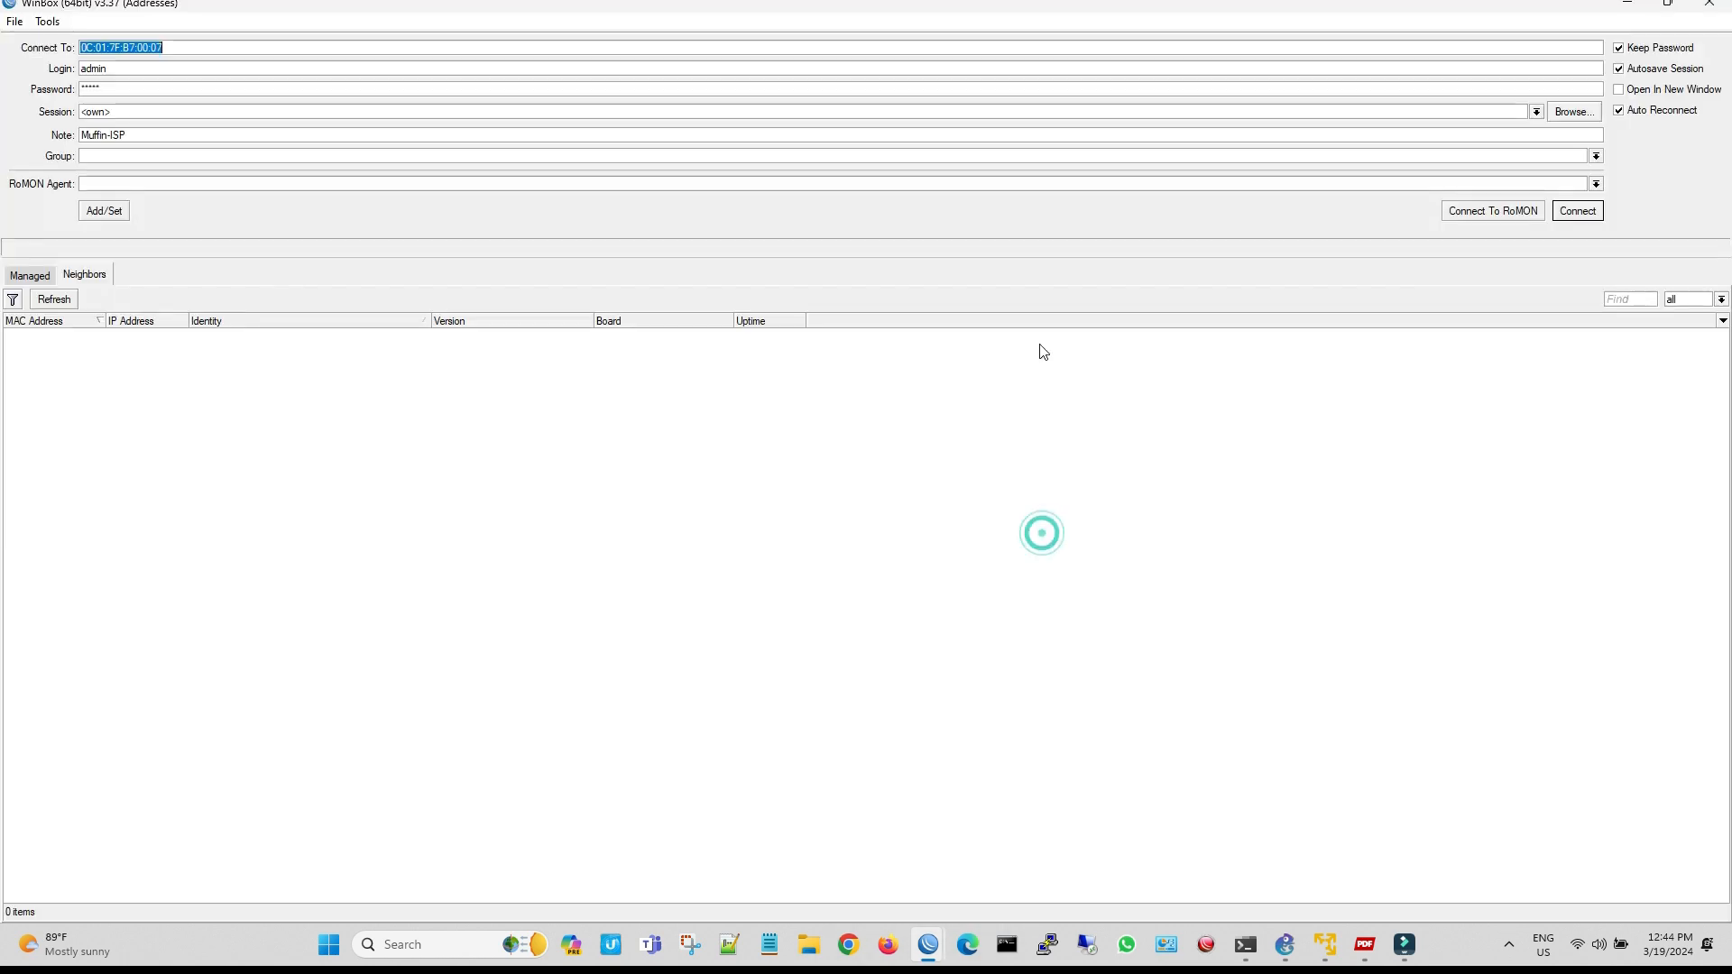
pyautogui.doubleClick(471, 8)
pyautogui.moveTo(892, 179); pyautogui.dragTo(1200, 121)
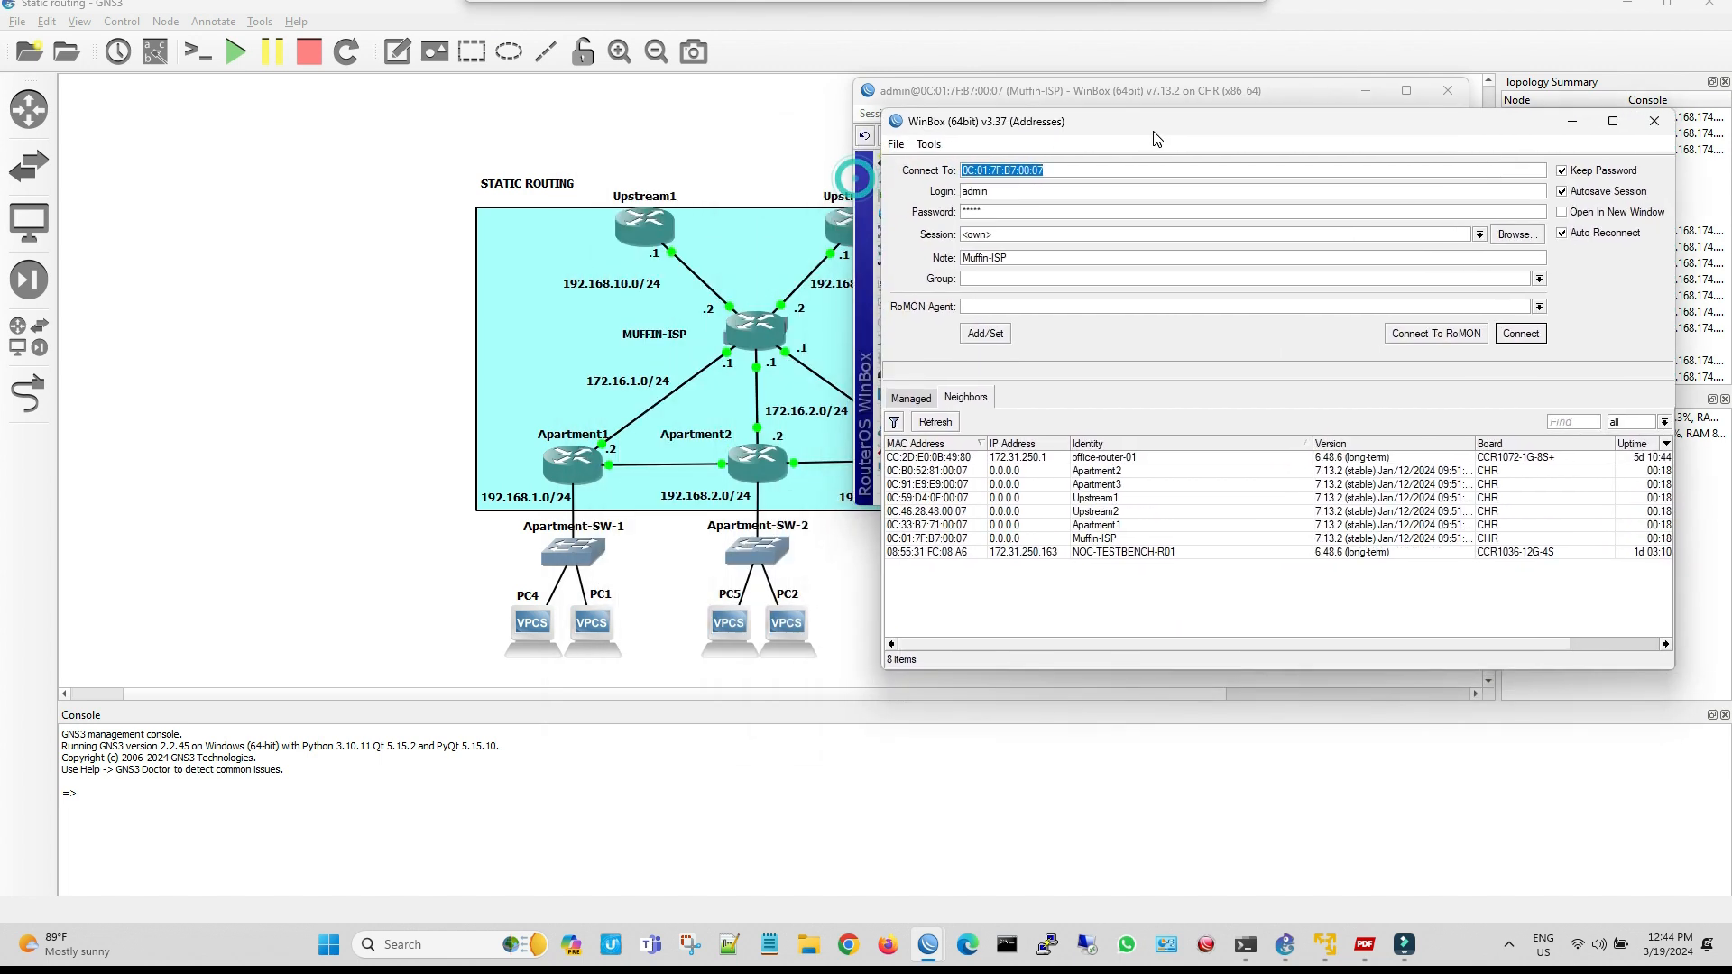
pyautogui.click(971, 515)
pyautogui.click(1515, 323)
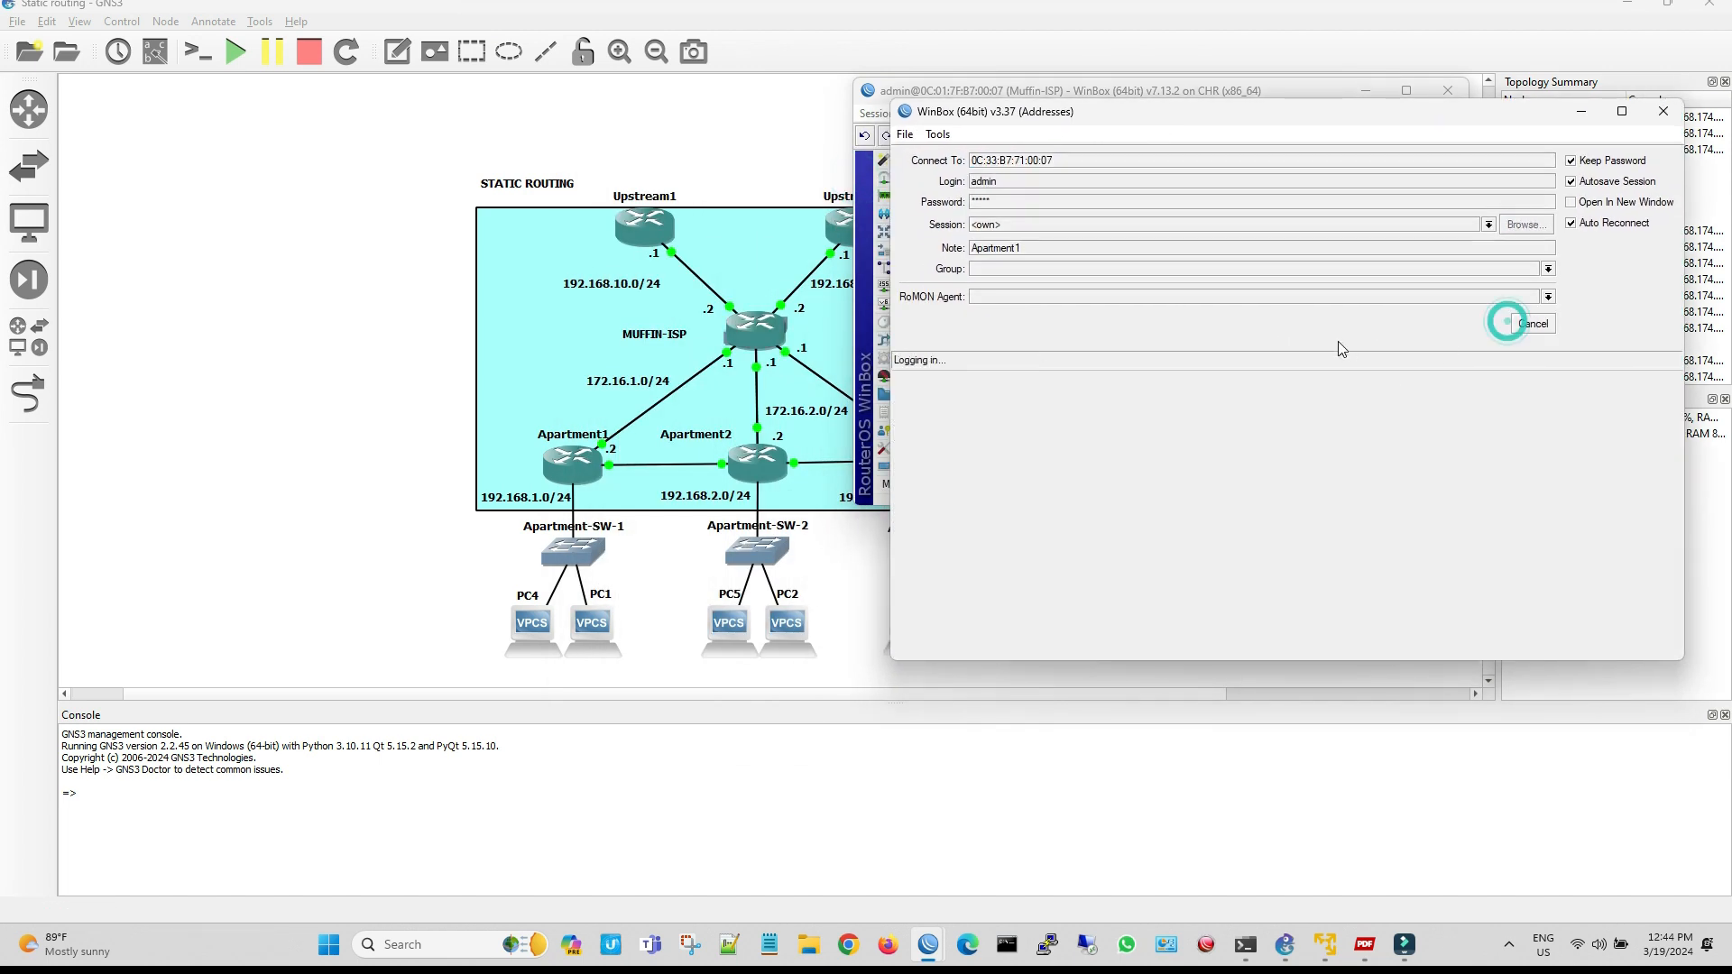
pyautogui.moveTo(1092, 120); pyautogui.dragTo(1055, 100)
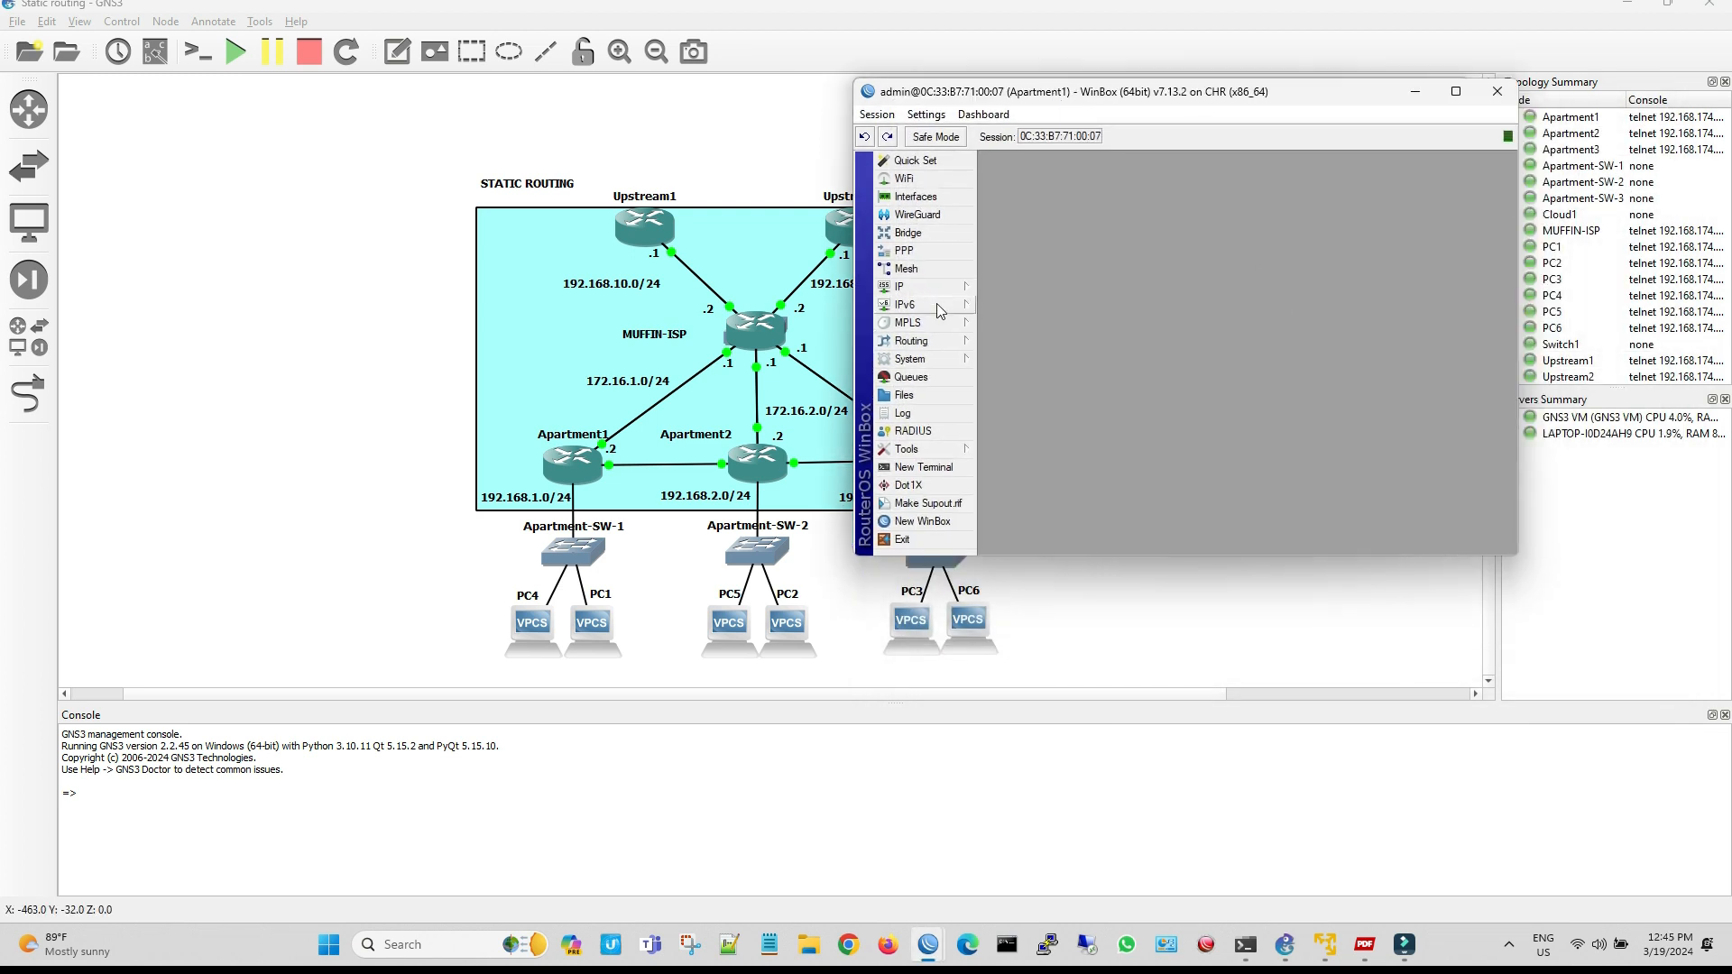
# Add the address 172.16.1.2/24 on interface ether1 of the Apartment1 router
pyautogui.click(906, 287)
pyautogui.click(983, 305)
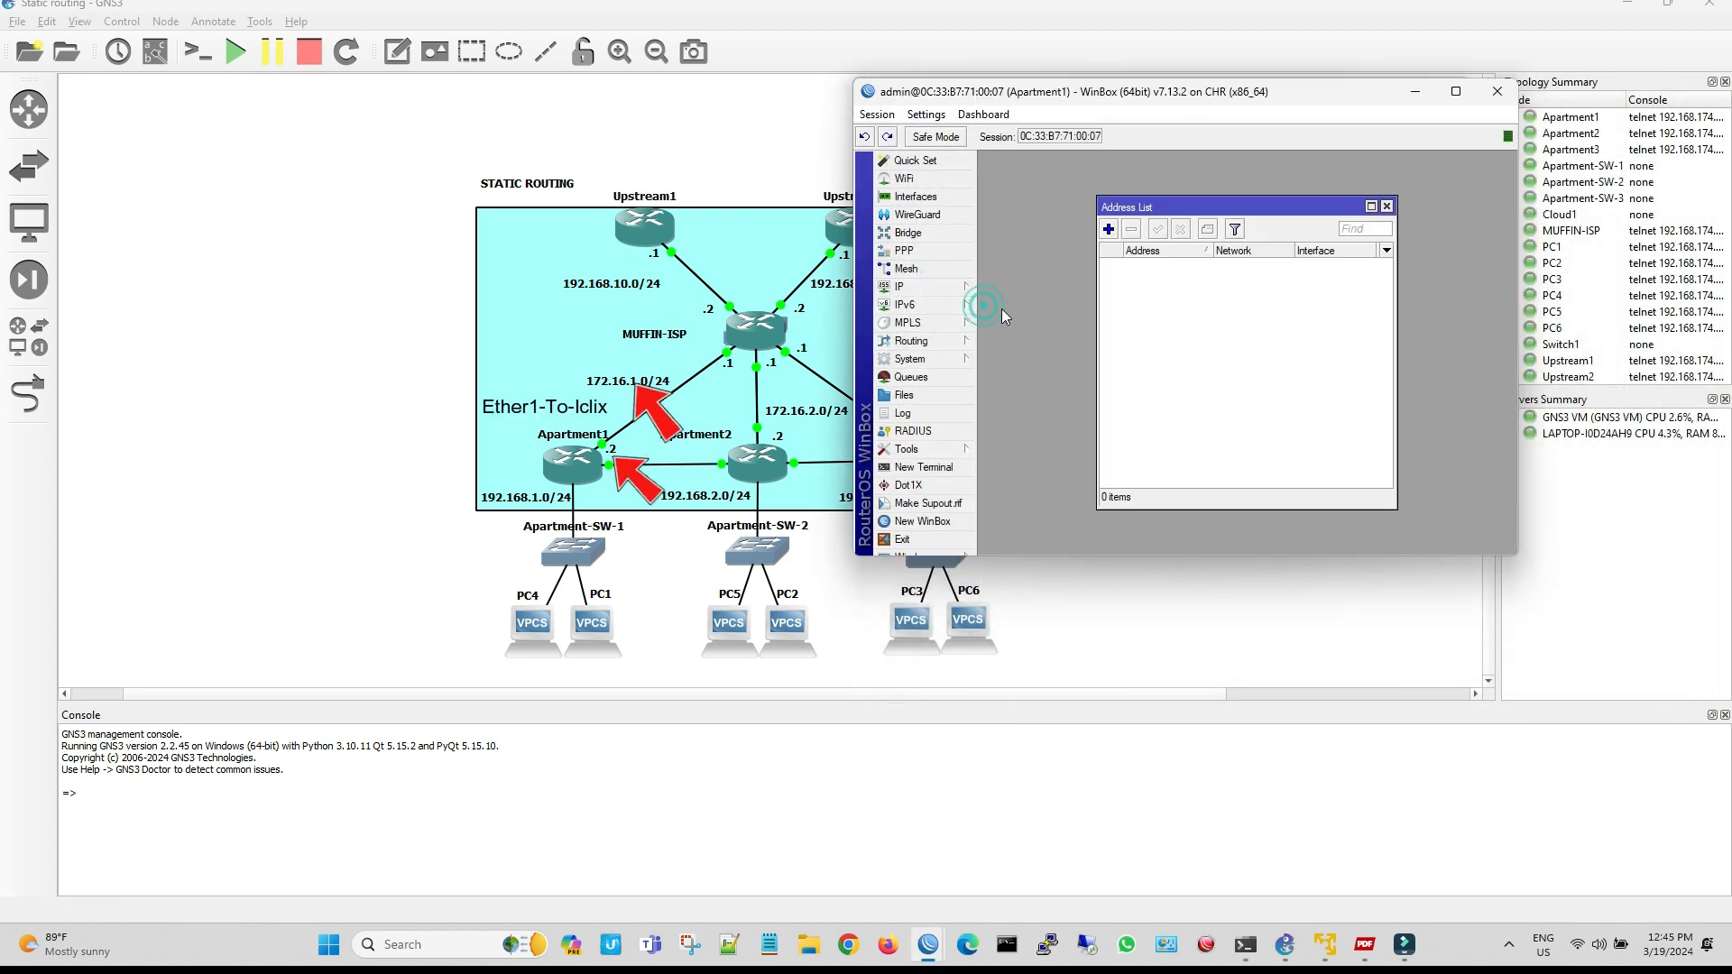
pyautogui.click(1110, 231)
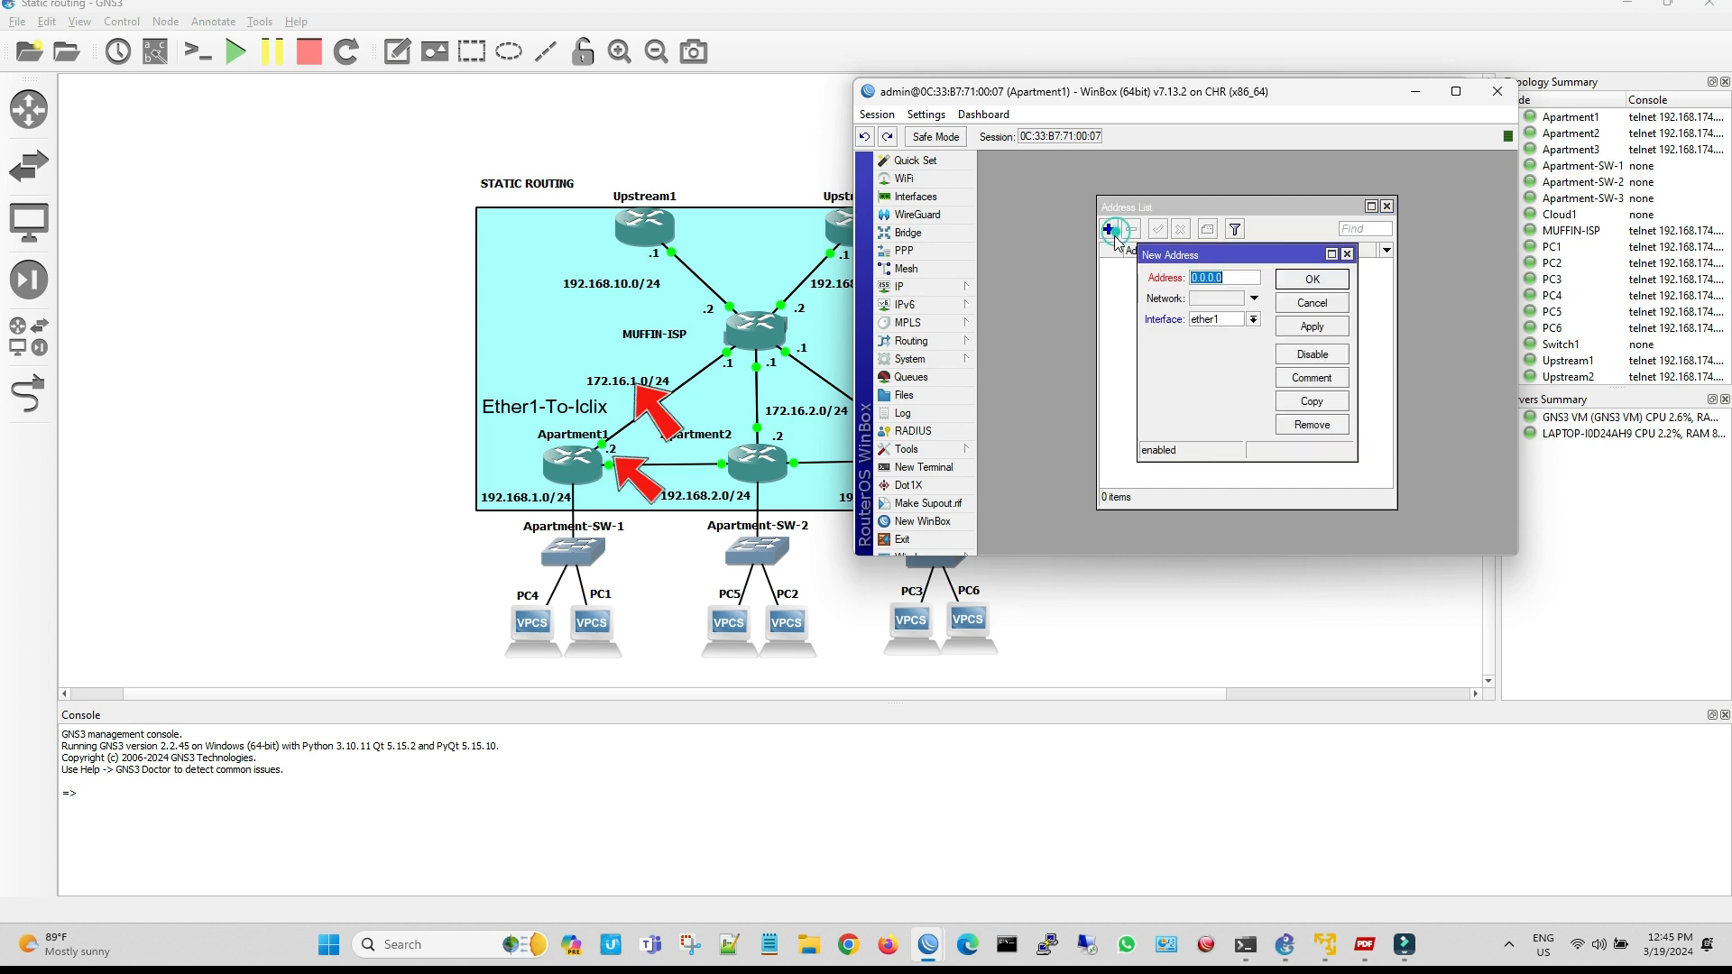
pyautogui.write('172.16.1.2/24')
pyautogui.click(1309, 328)
pyautogui.click(1341, 280)
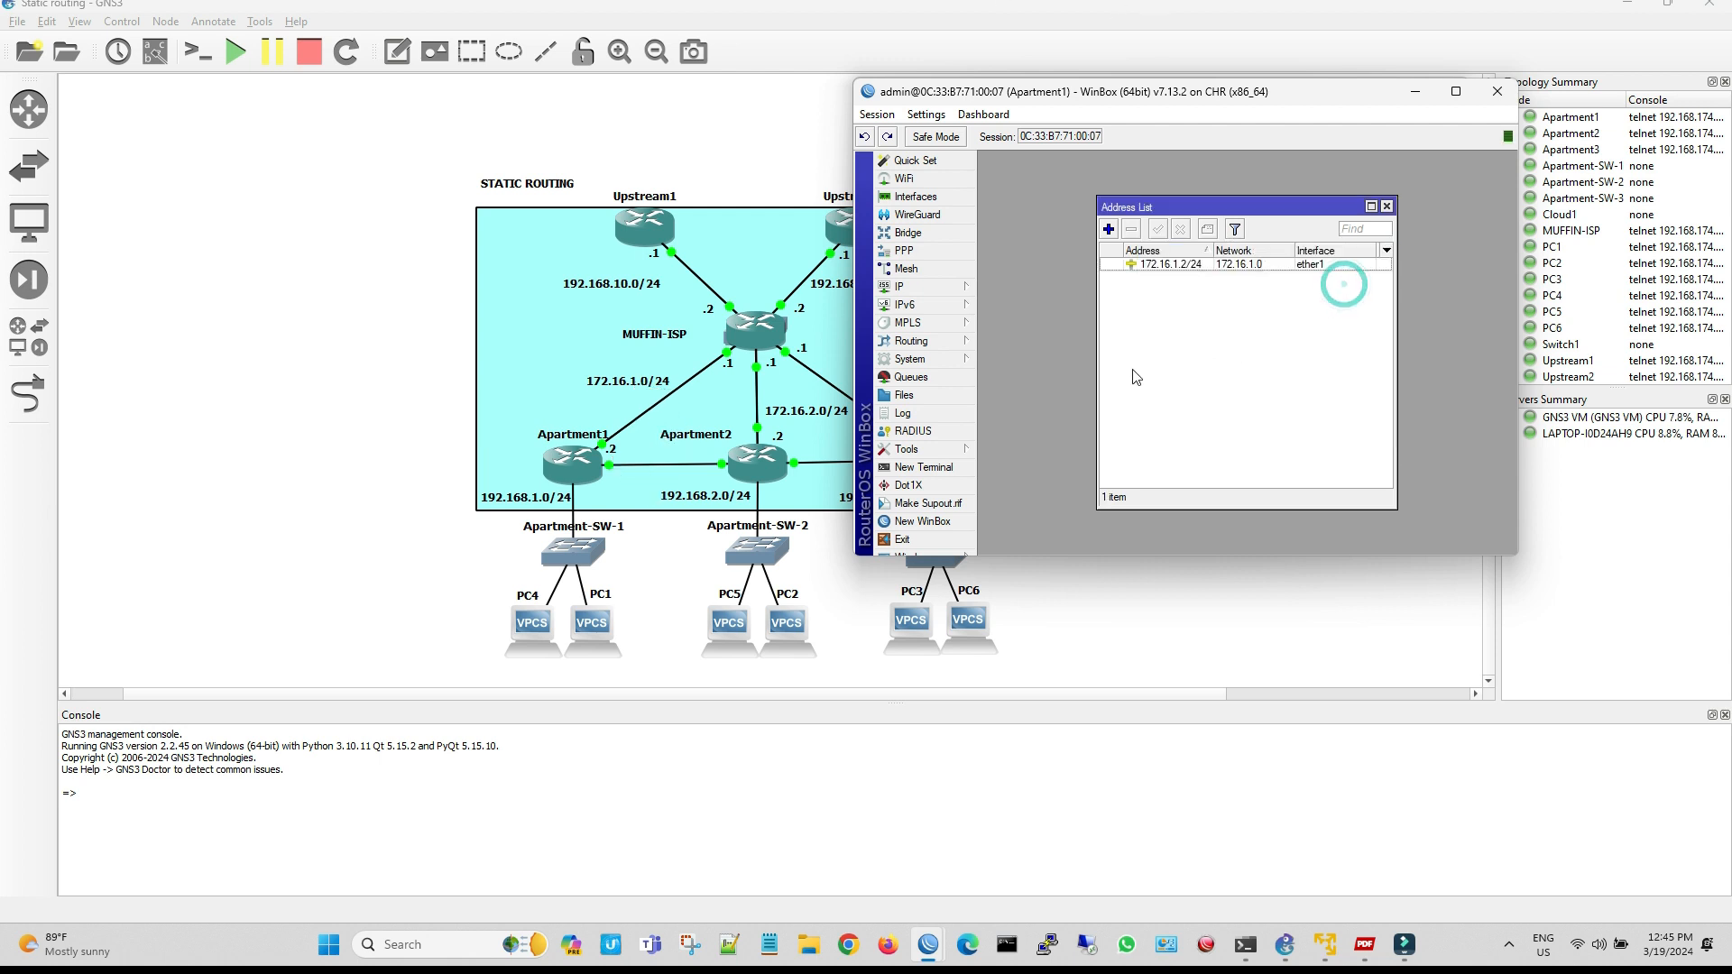
# Ping the Muffin-ISP address 172.16.1.1 from Apartment1, inspect the replies, and close the Ping tool
pyautogui.click(956, 448)
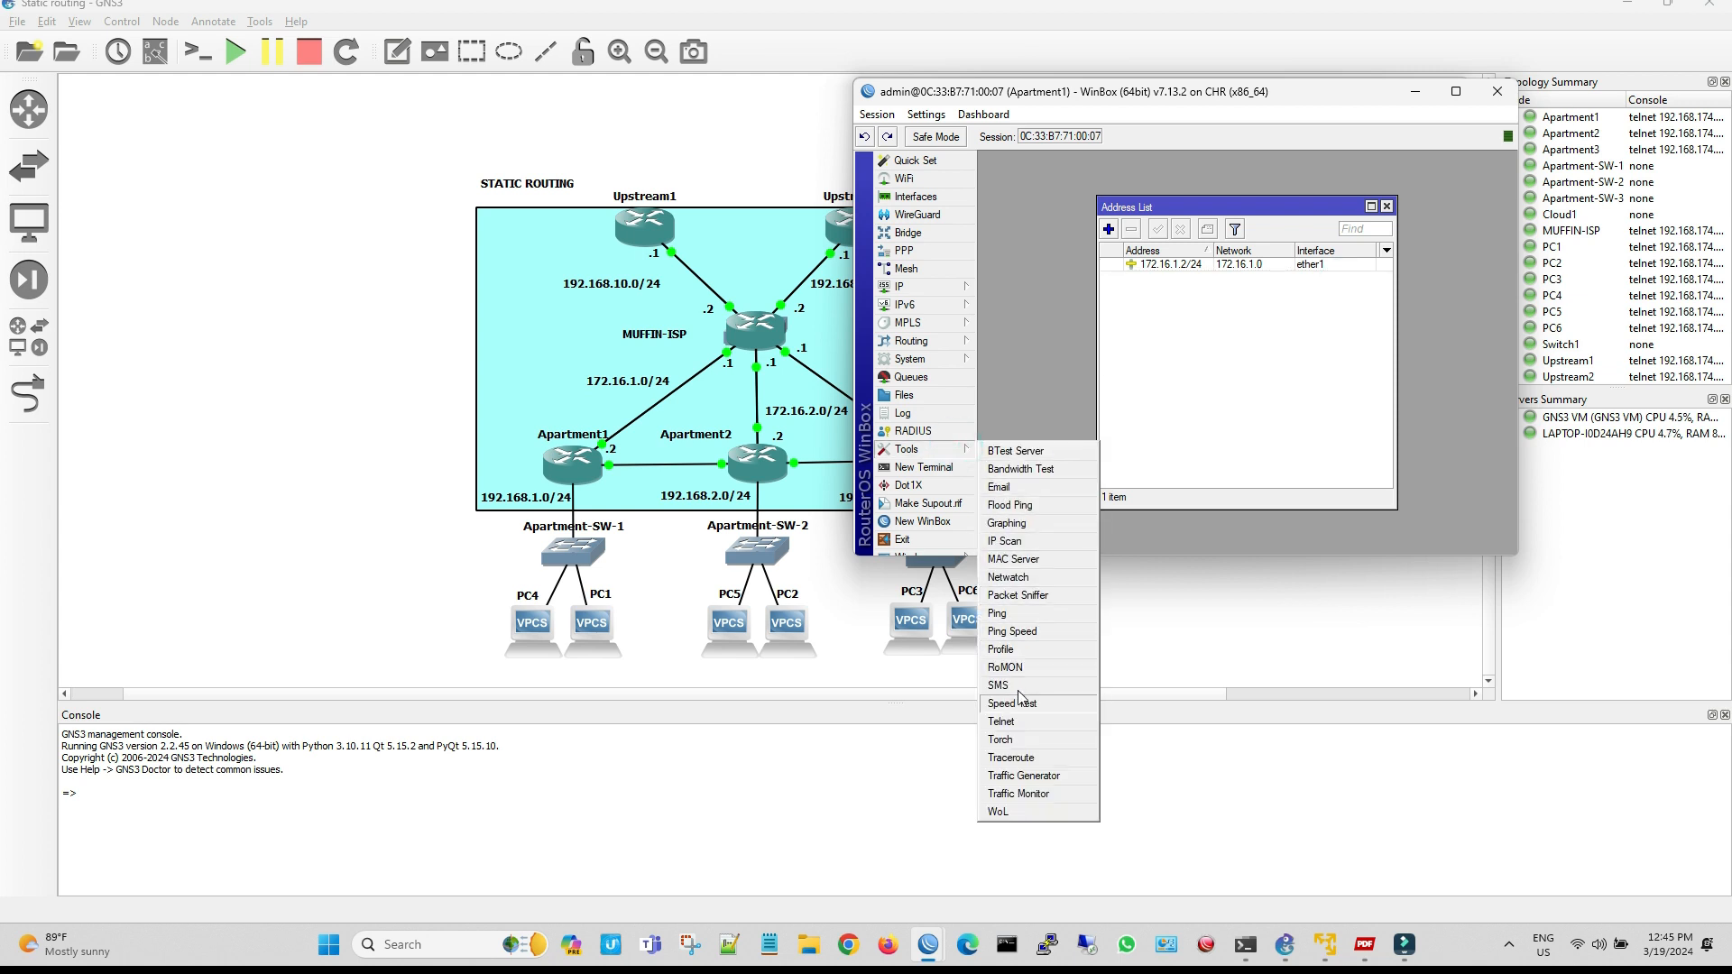
pyautogui.click(997, 612)
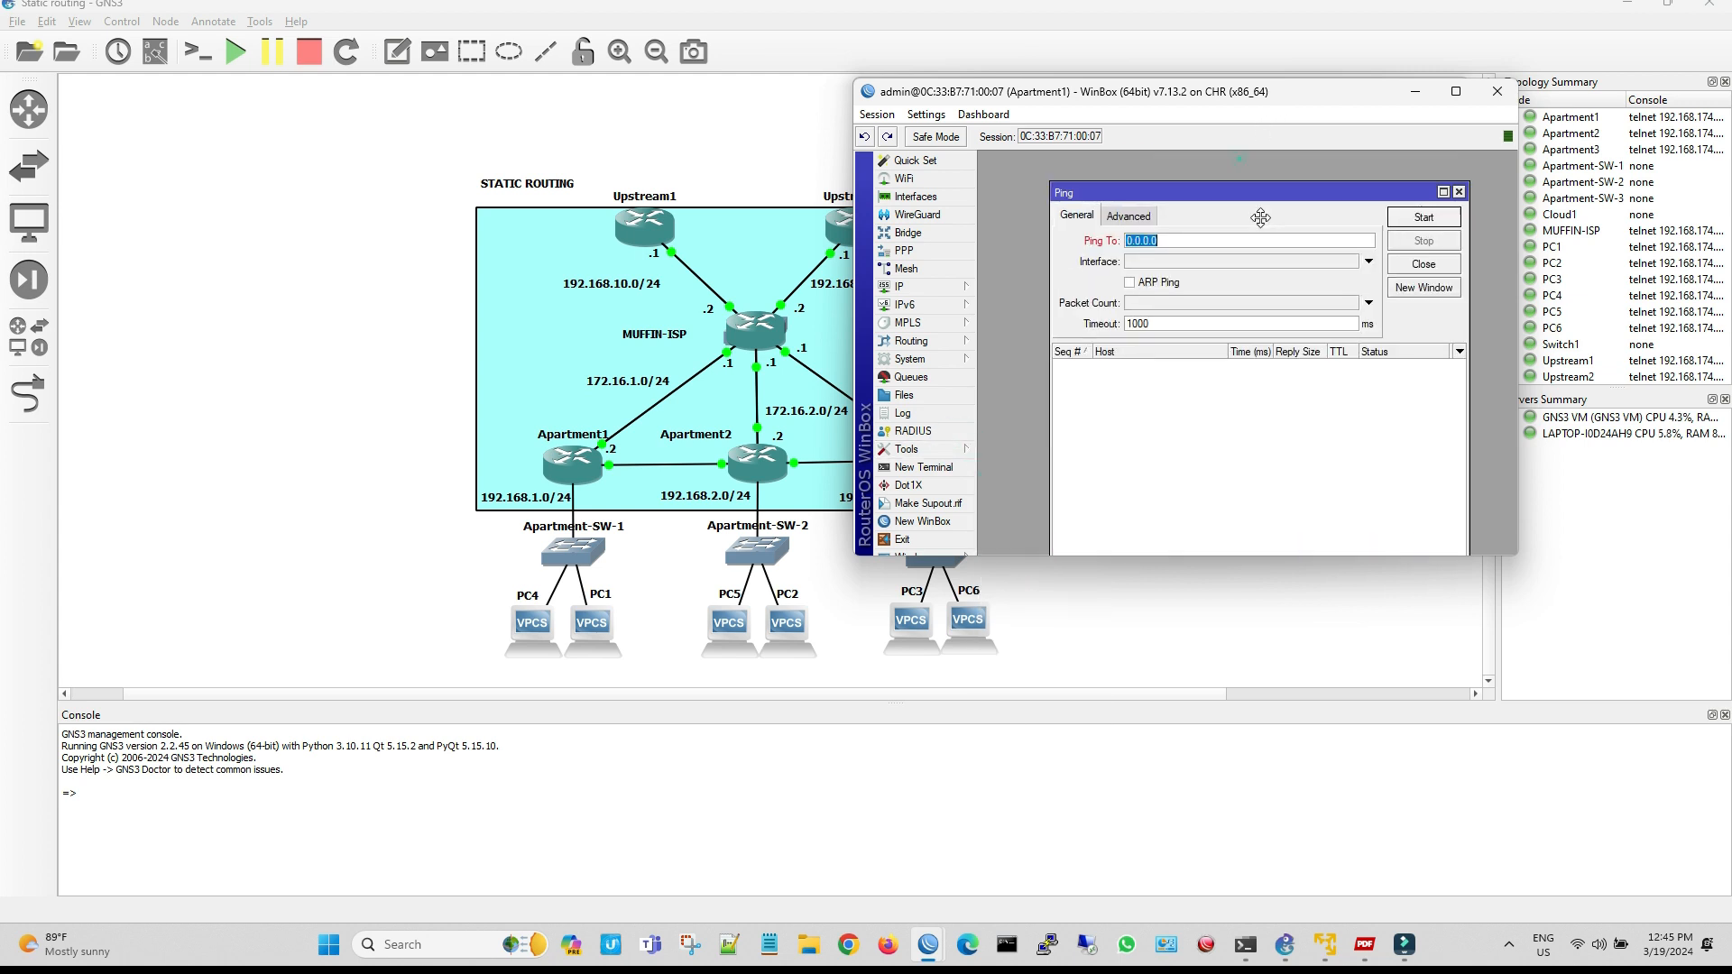
pyautogui.moveTo(1239, 159); pyautogui.dragTo(1261, 327)
pyautogui.write('172')
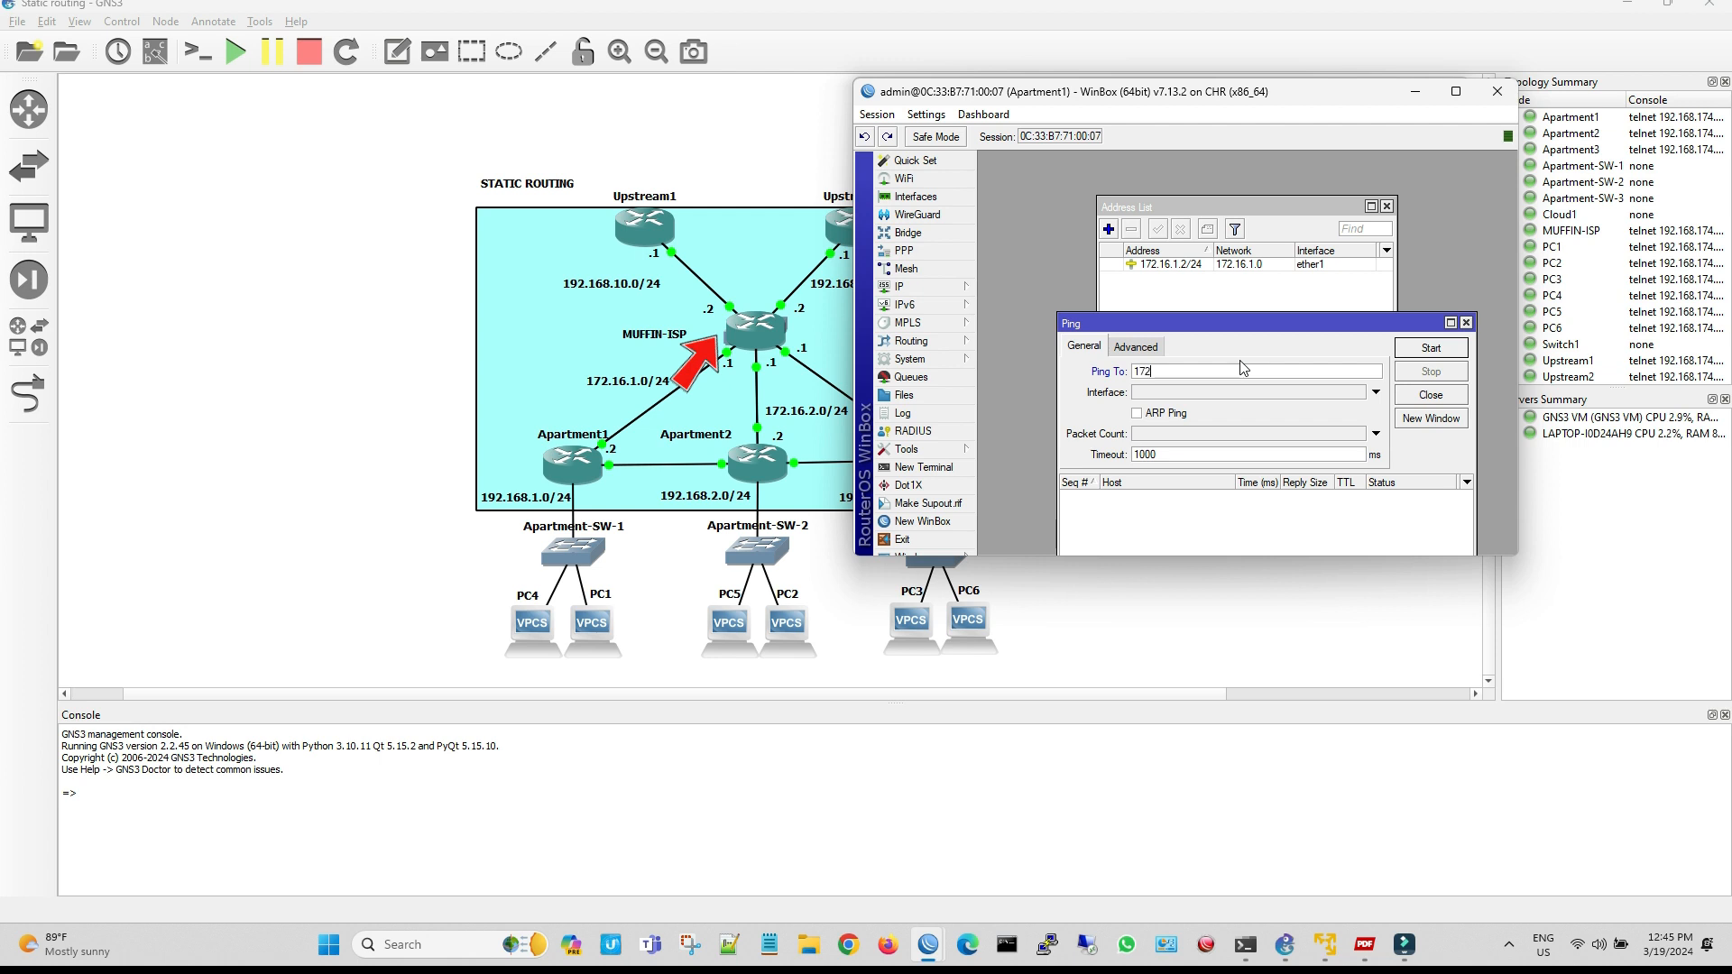
pyautogui.write('.16.1.1')
pyautogui.press('Return')
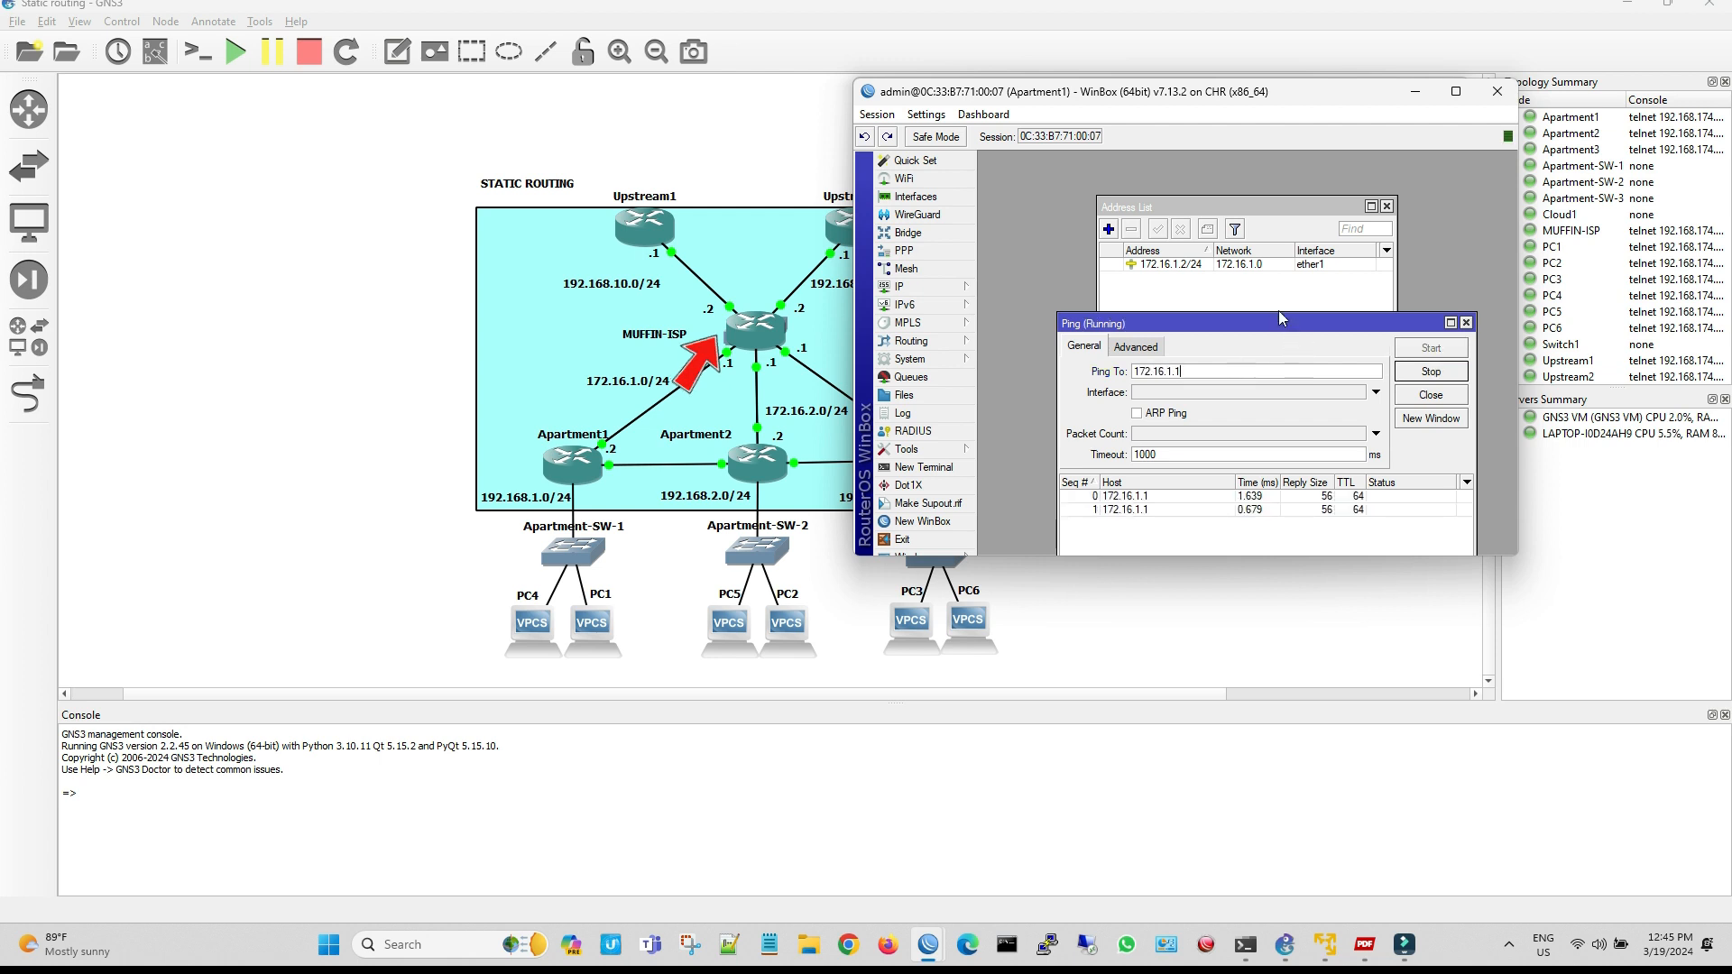
pyautogui.moveTo(1274, 322); pyautogui.dragTo(1254, 202)
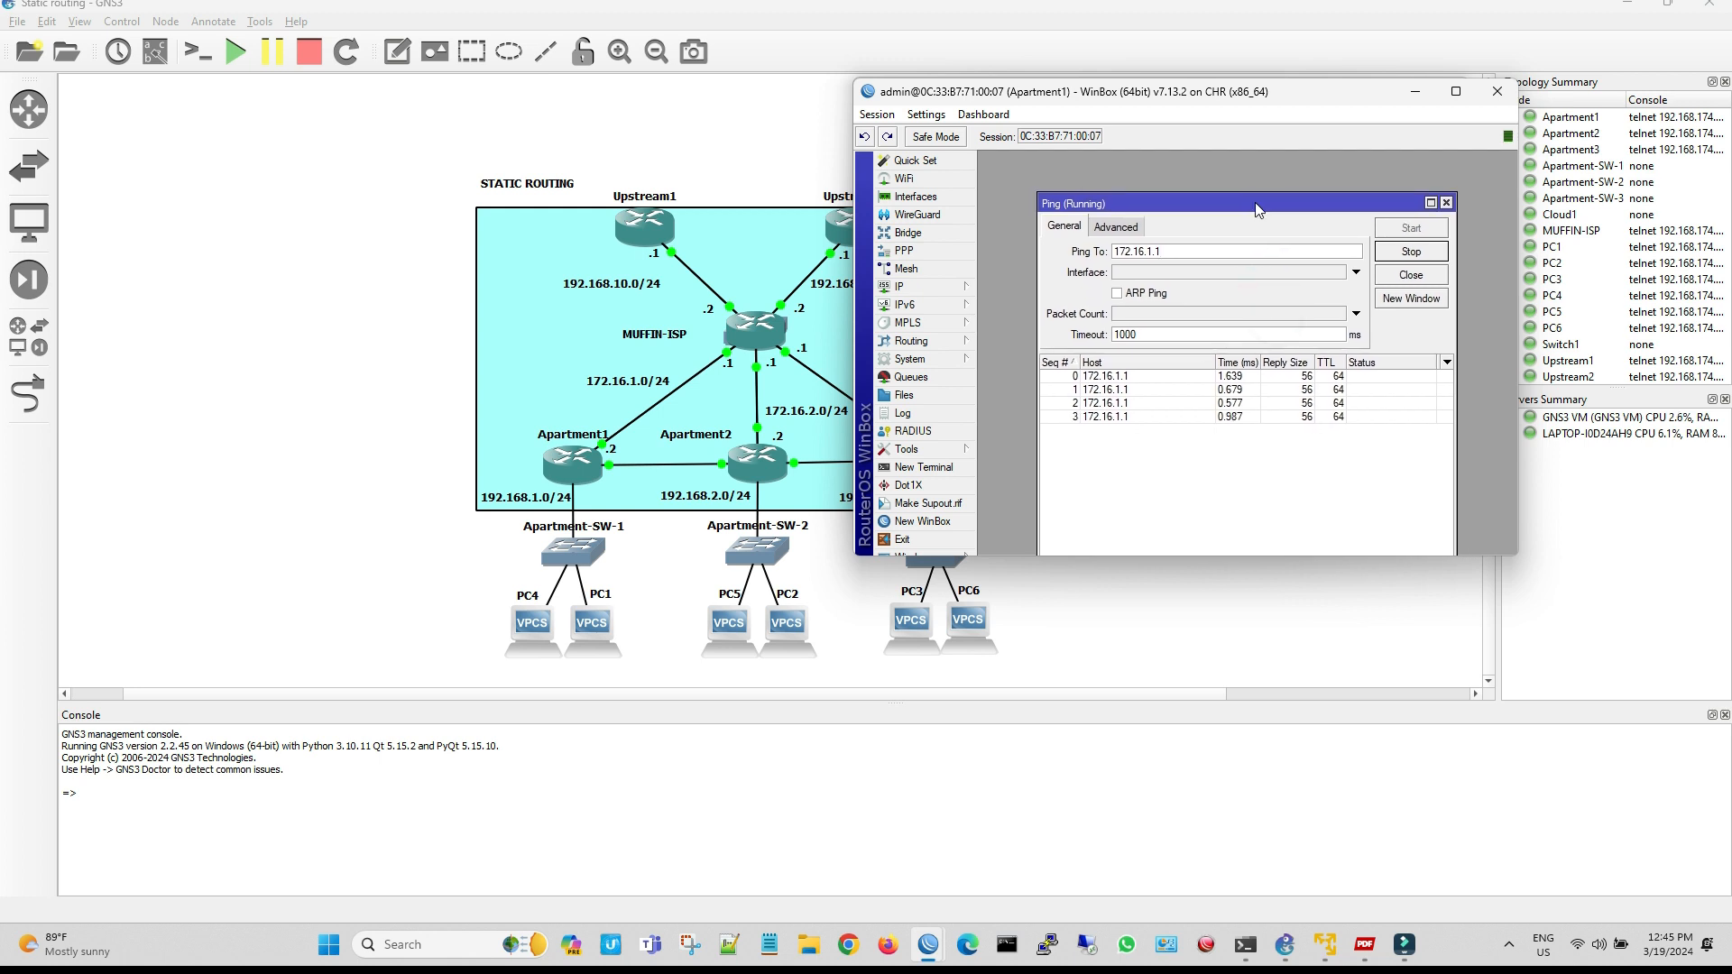
pyautogui.click(1446, 203)
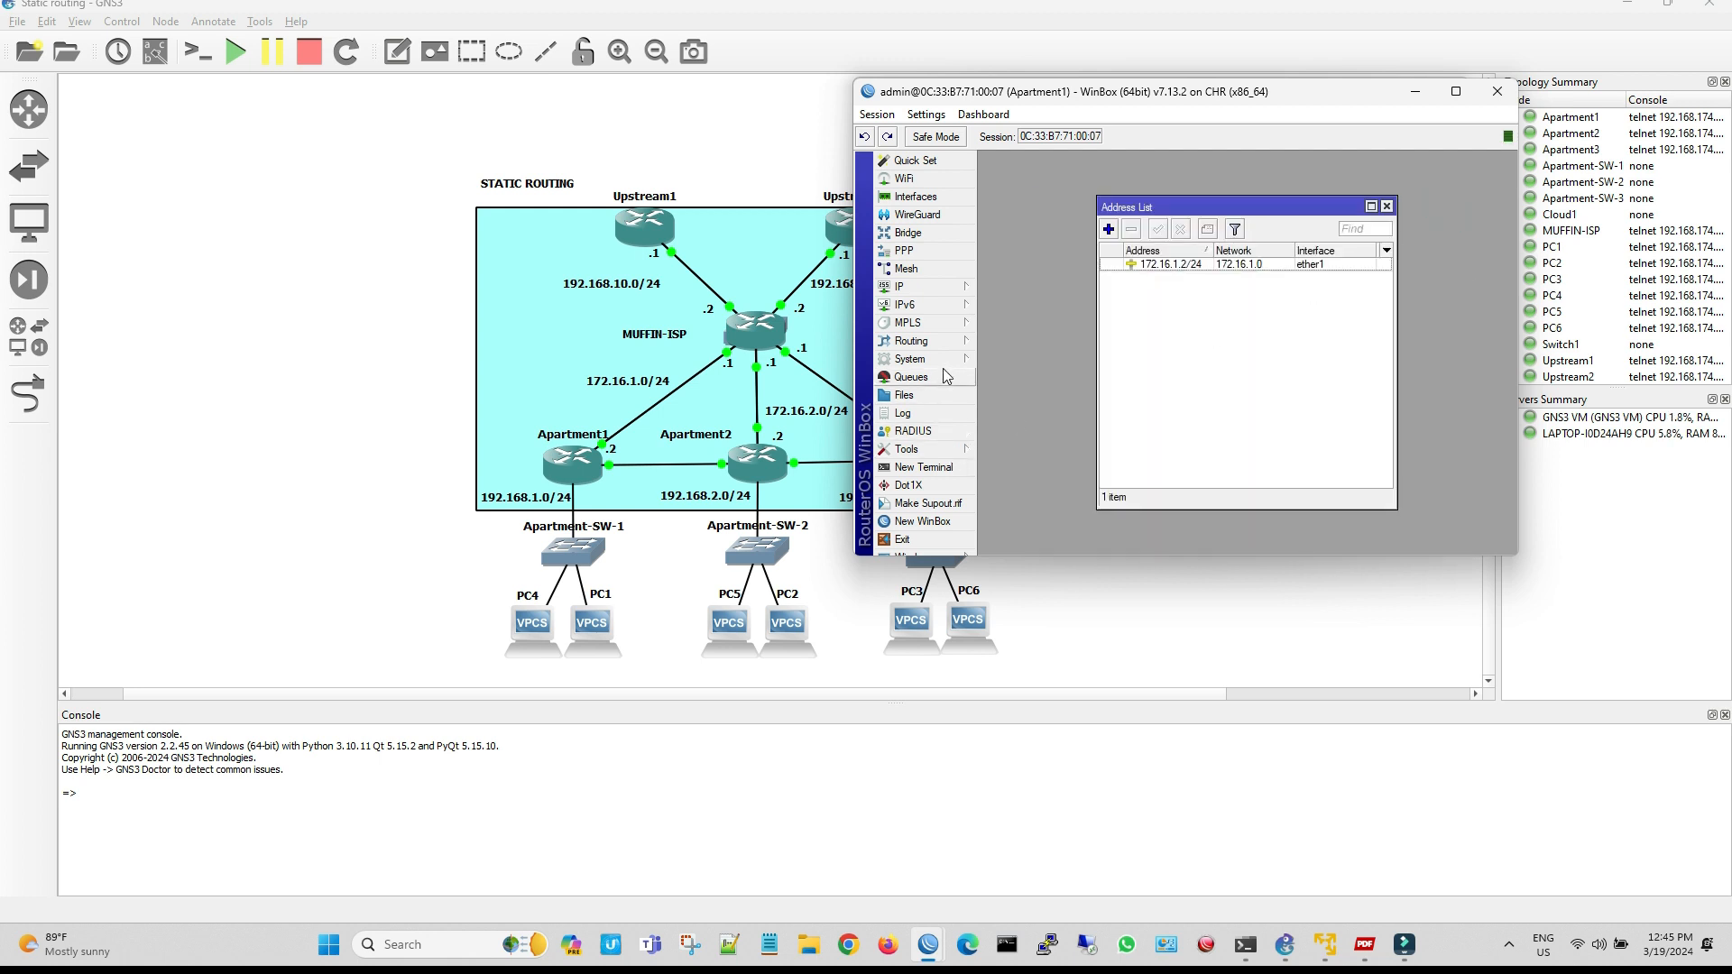
# Ping 8.8.8.8 from Apartment1 and shrink the Ping window so it keeps running beside the other windows
pyautogui.click(956, 451)
pyautogui.click(1033, 615)
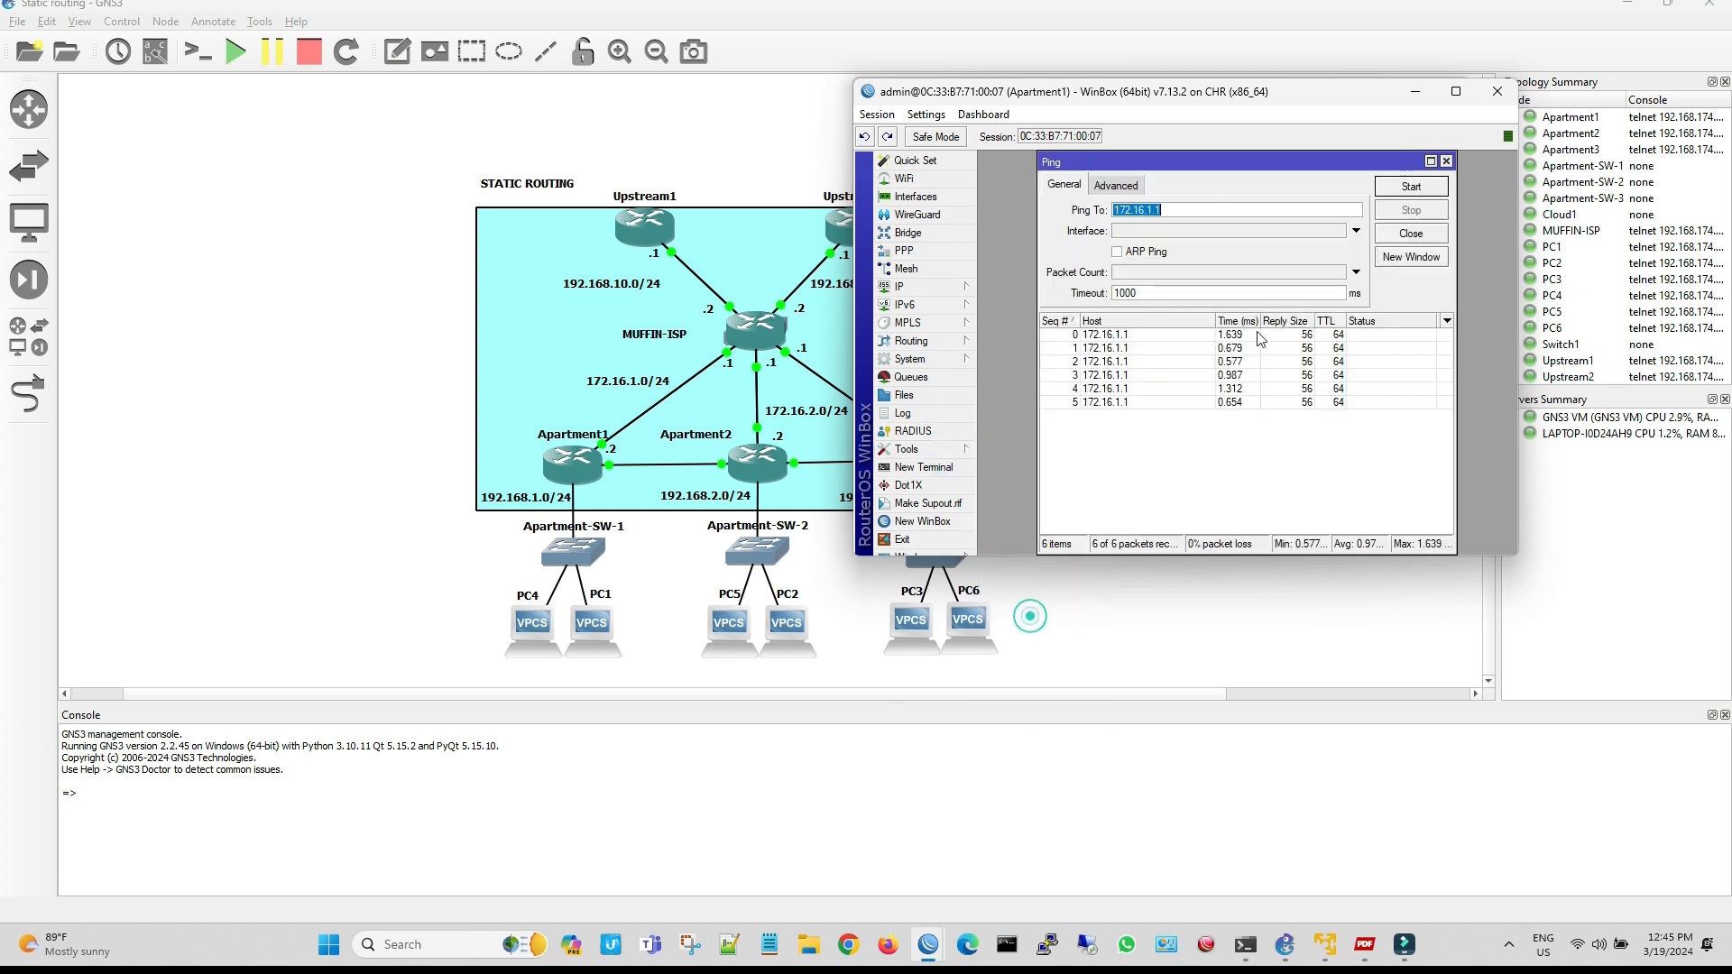
pyautogui.write('8.8.8.8')
pyautogui.click(1411, 187)
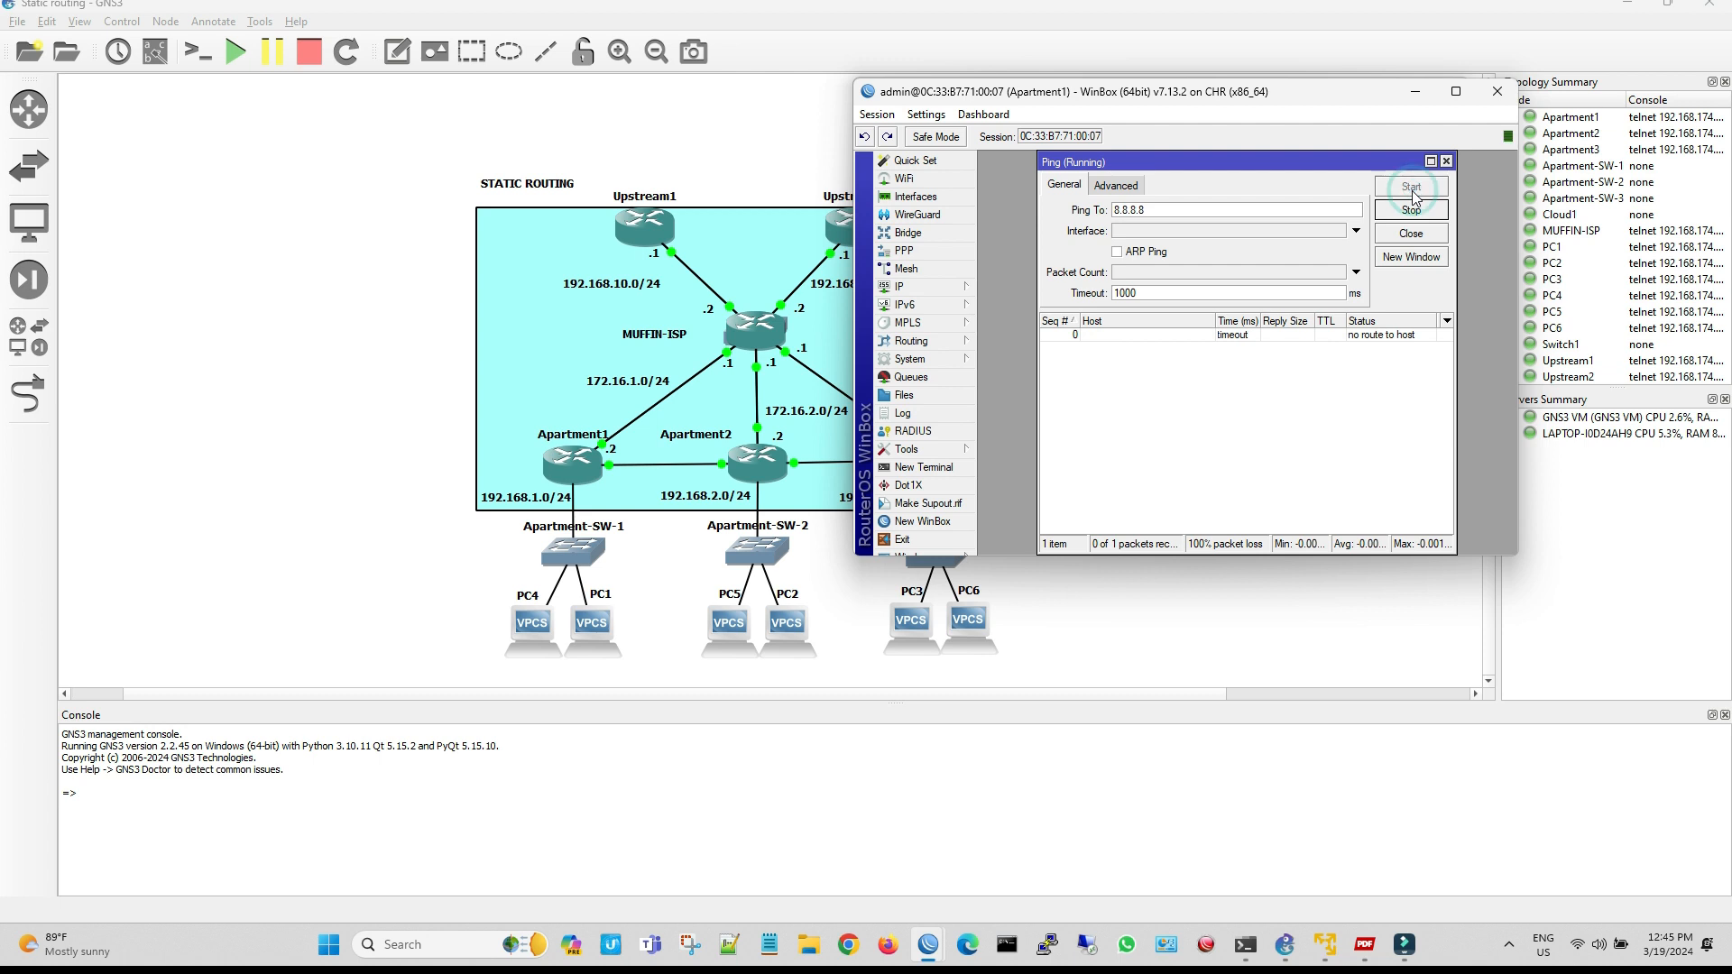
pyautogui.moveTo(1035, 151); pyautogui.dragTo(1309, 161)
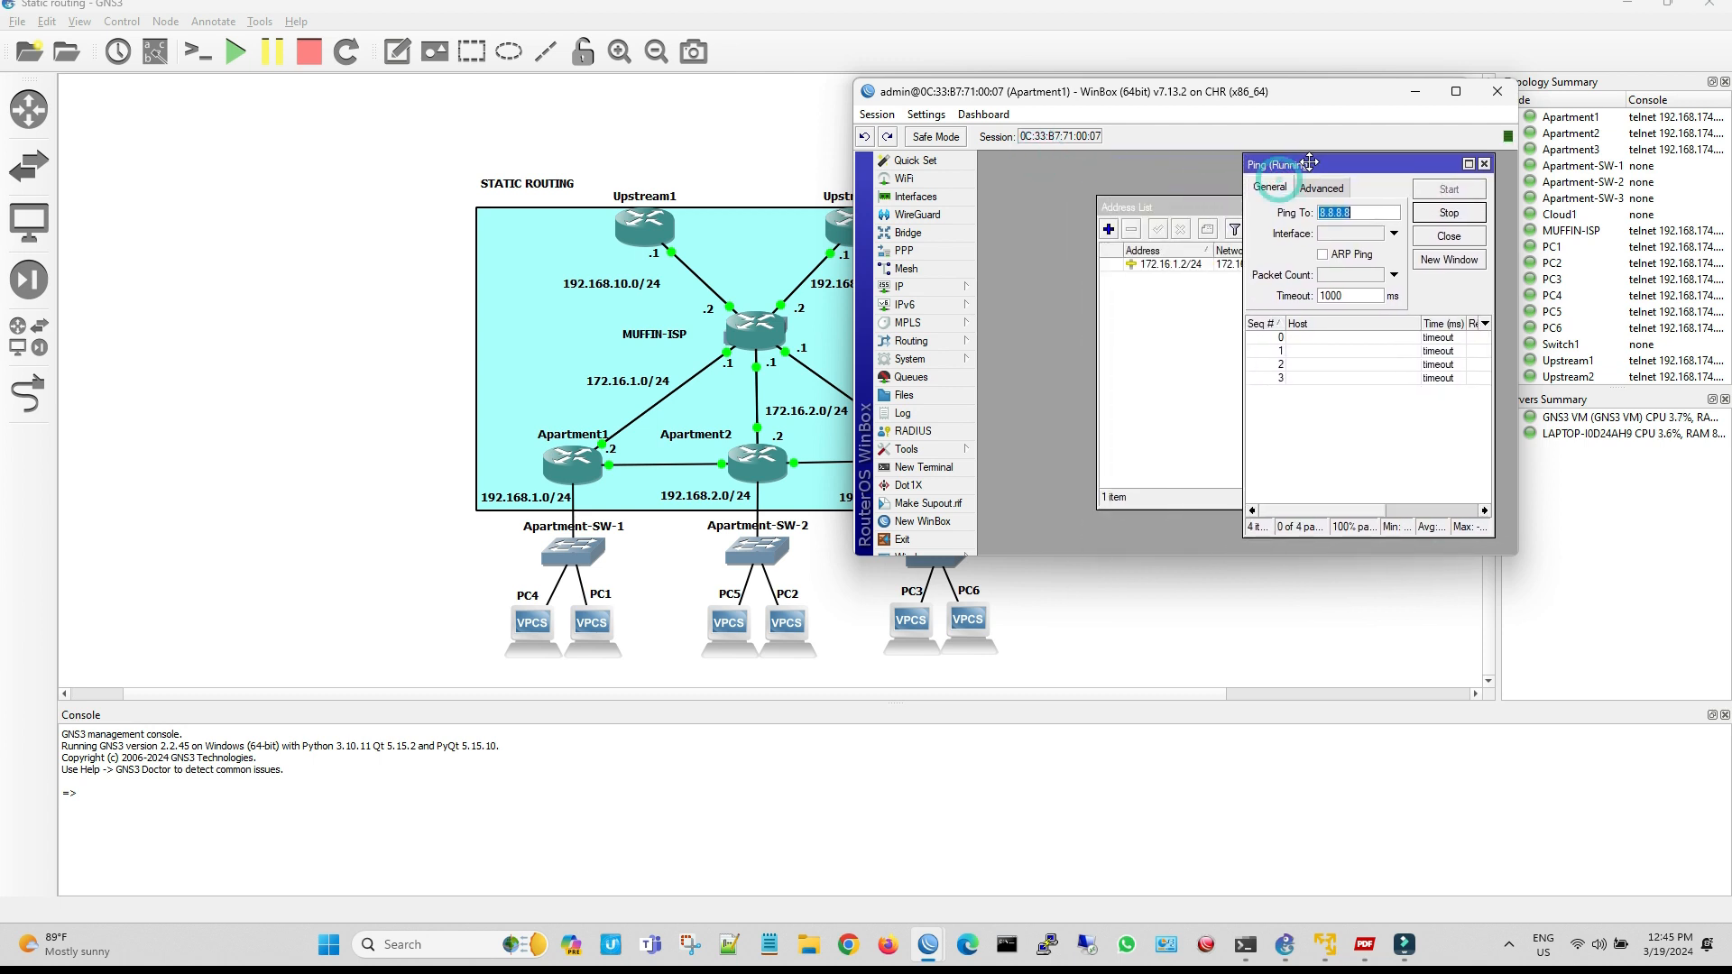
# Add a default route 0.0.0.0/0 with gateway 172.16.1.1 to Apartment1's Route List
pyautogui.click(931, 290)
pyautogui.click(1042, 557)
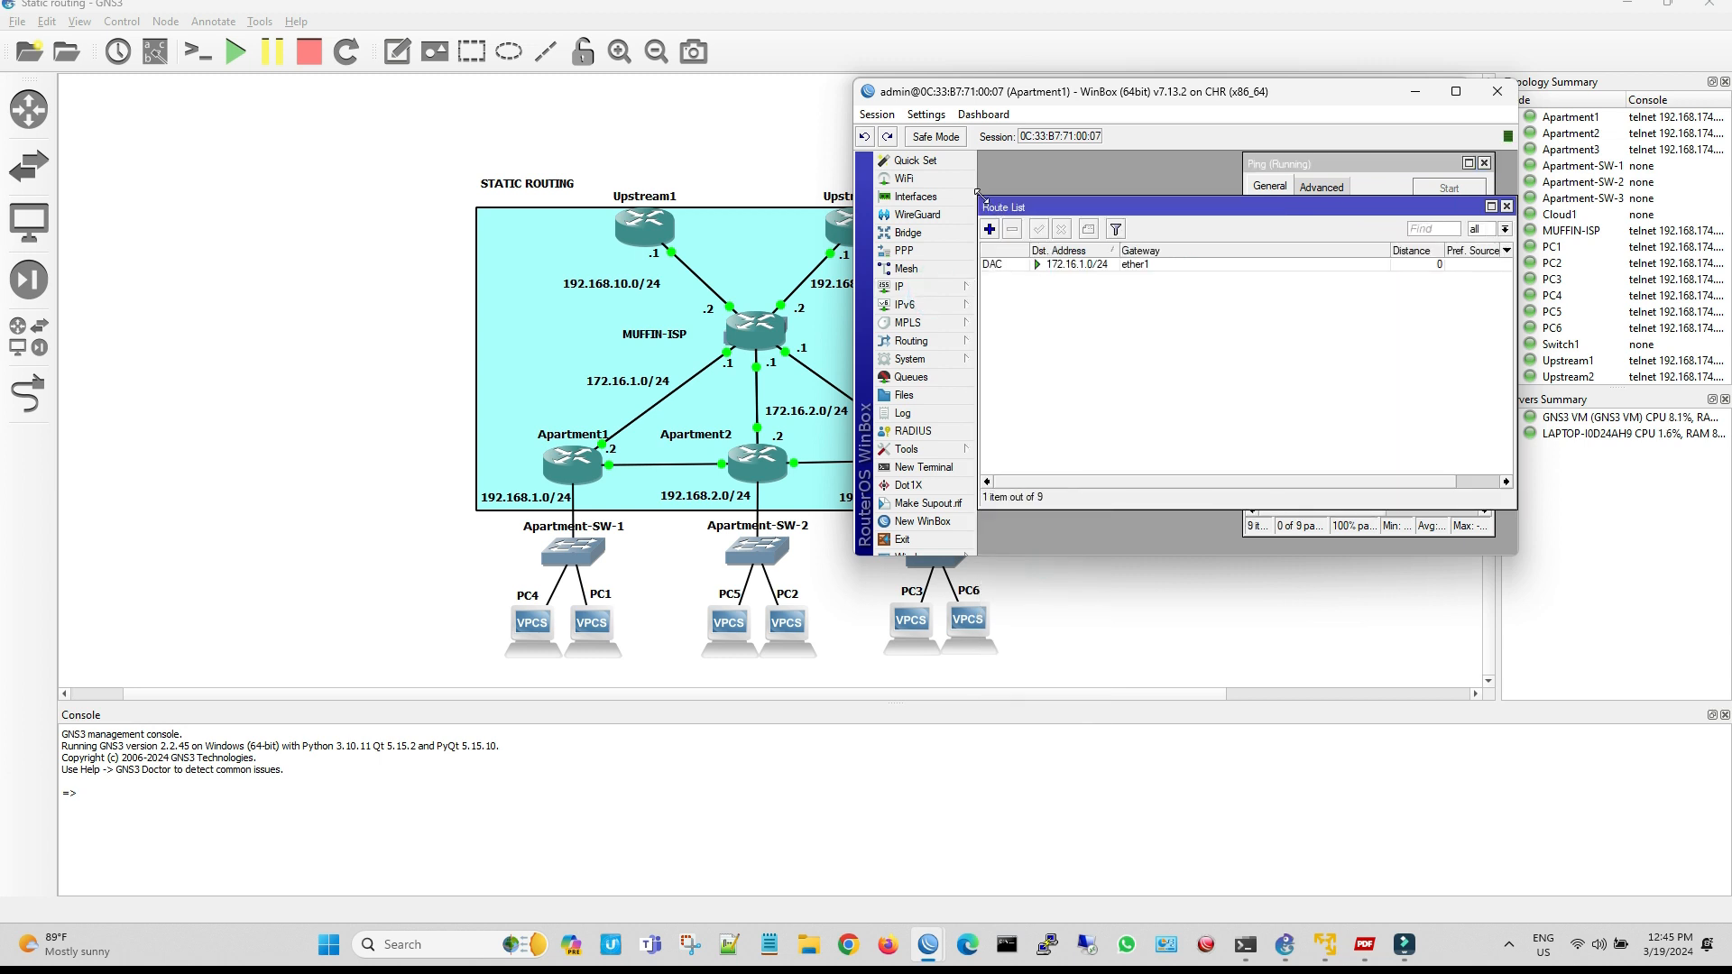
pyautogui.moveTo(981, 196); pyautogui.dragTo(1096, 182)
pyautogui.click(1004, 205)
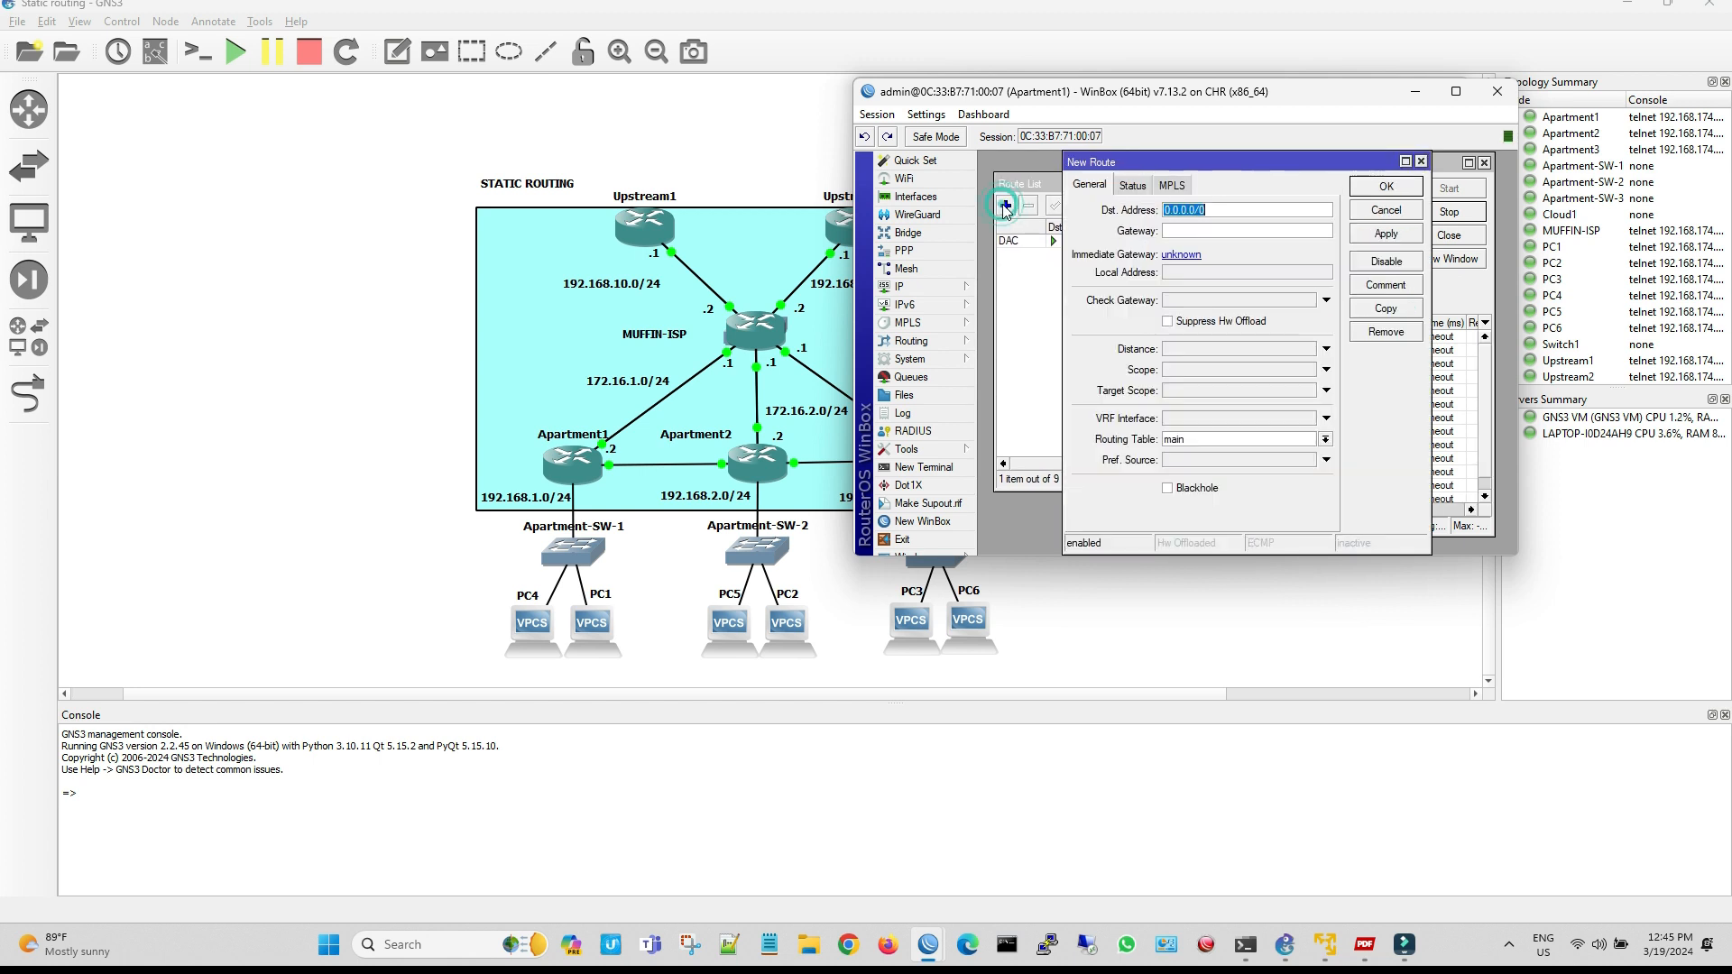
pyautogui.moveTo(1219, 158); pyautogui.dragTo(1132, 272)
pyautogui.write('17')
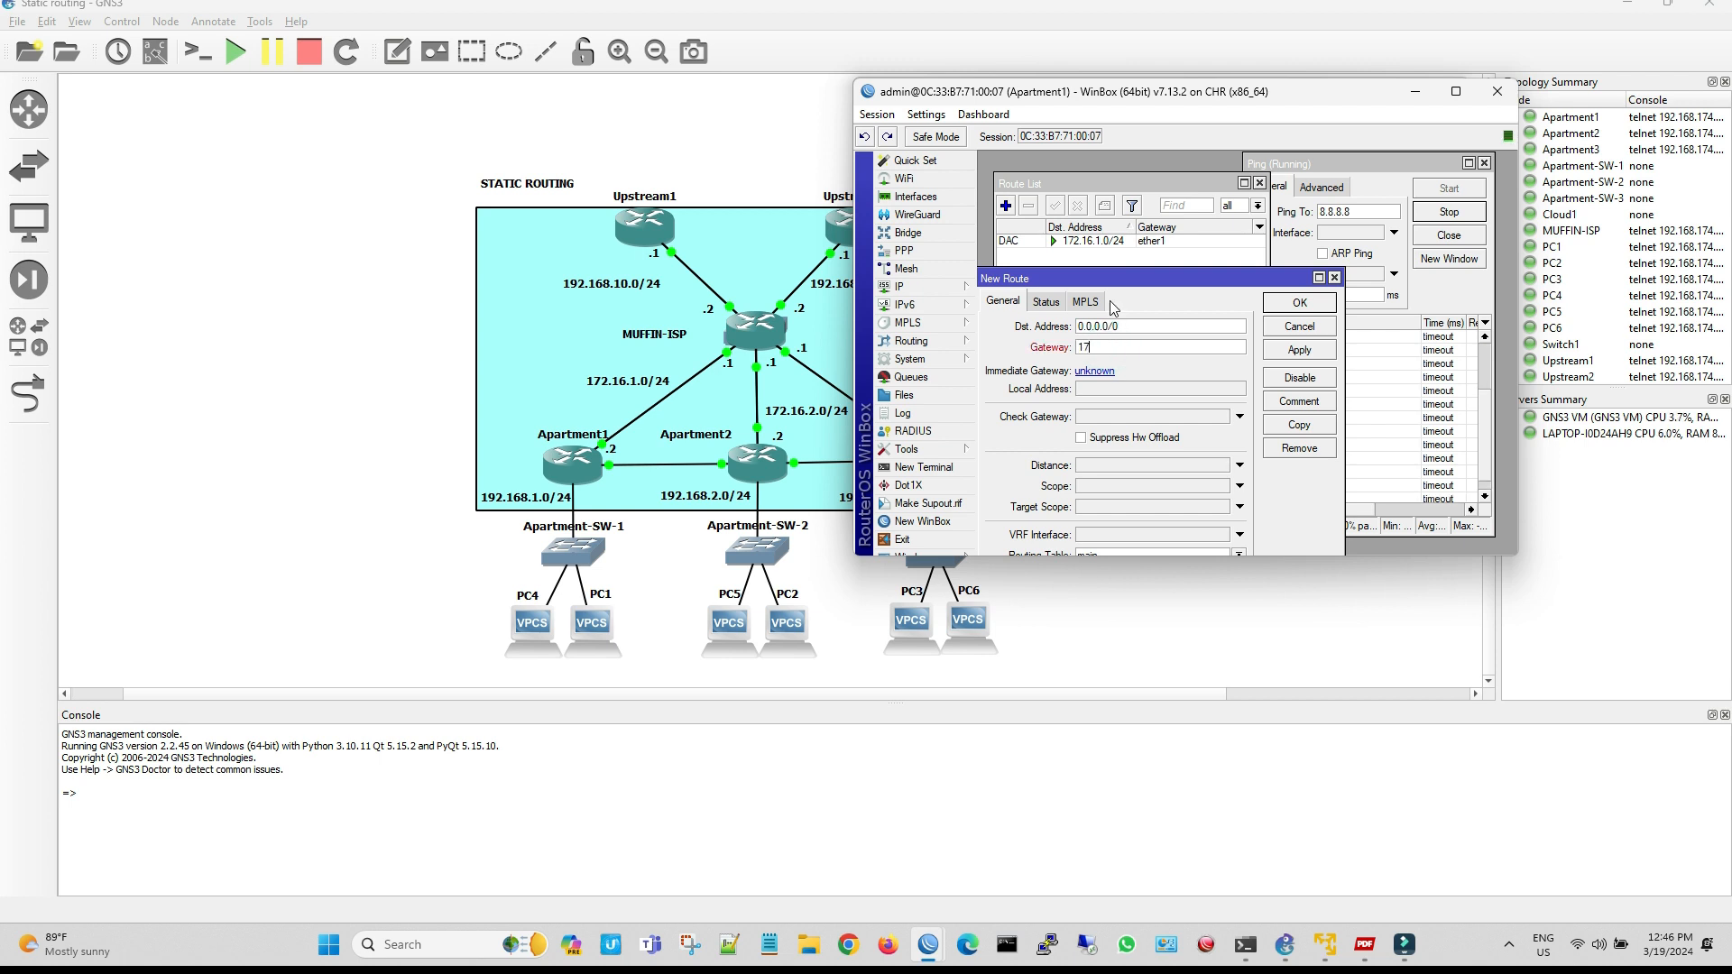
pyautogui.write('2.16.1.1')
pyautogui.click(1292, 351)
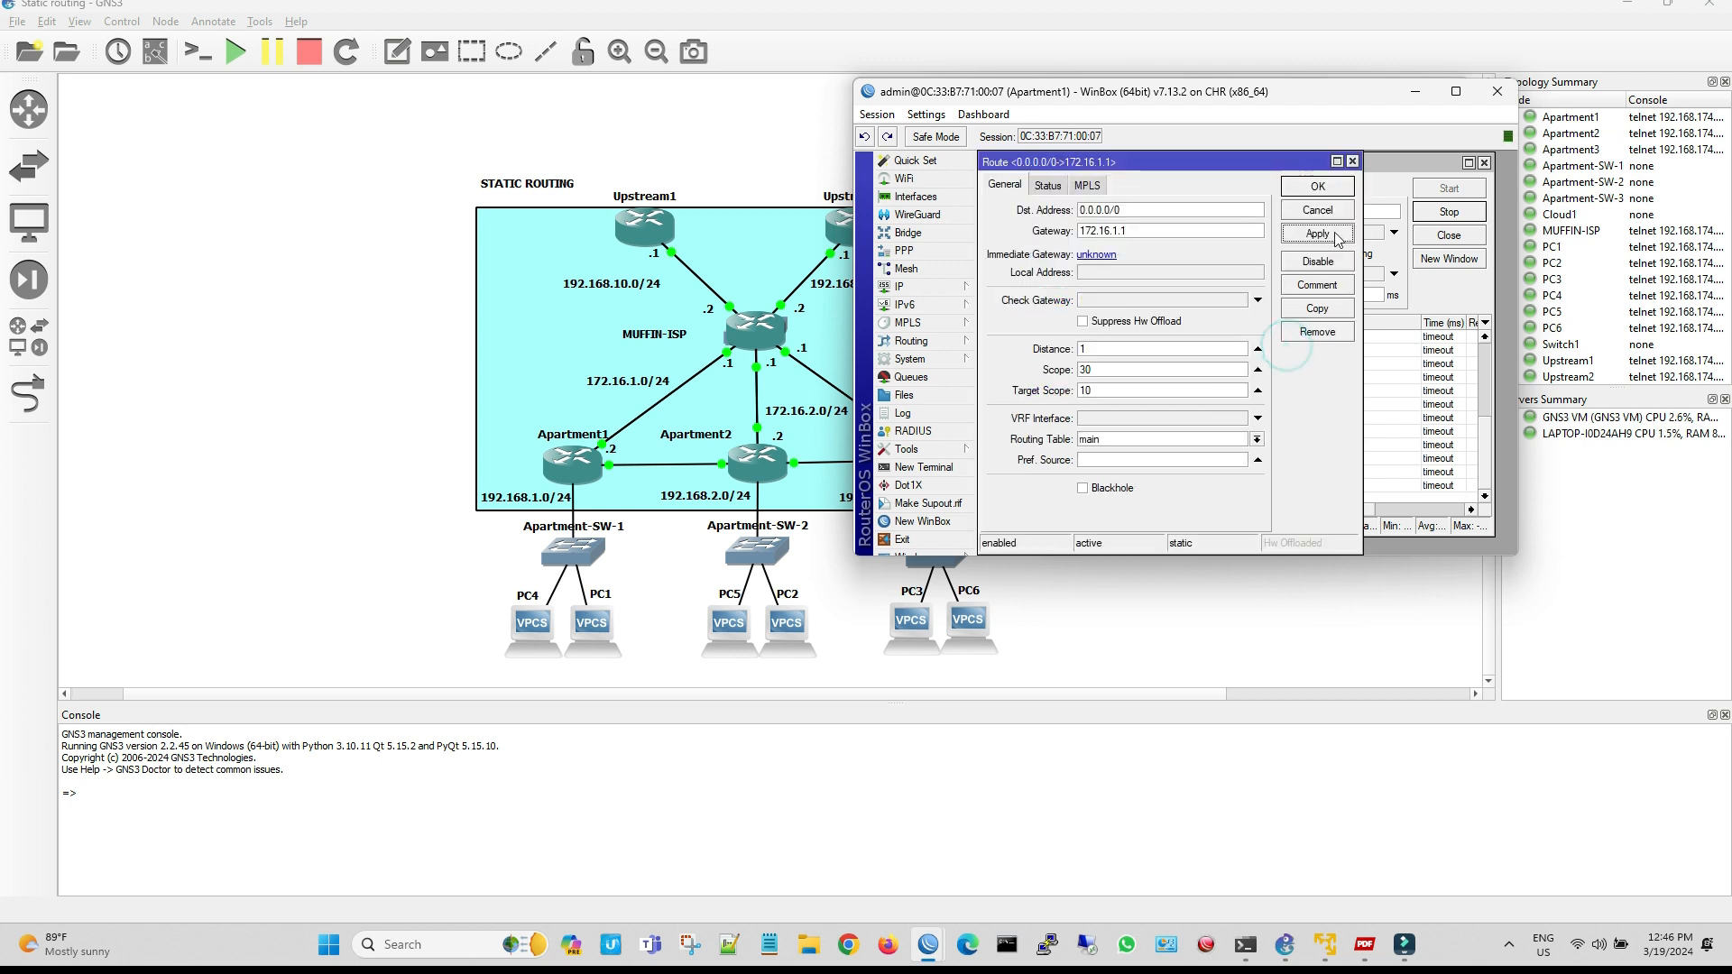
pyautogui.click(1336, 190)
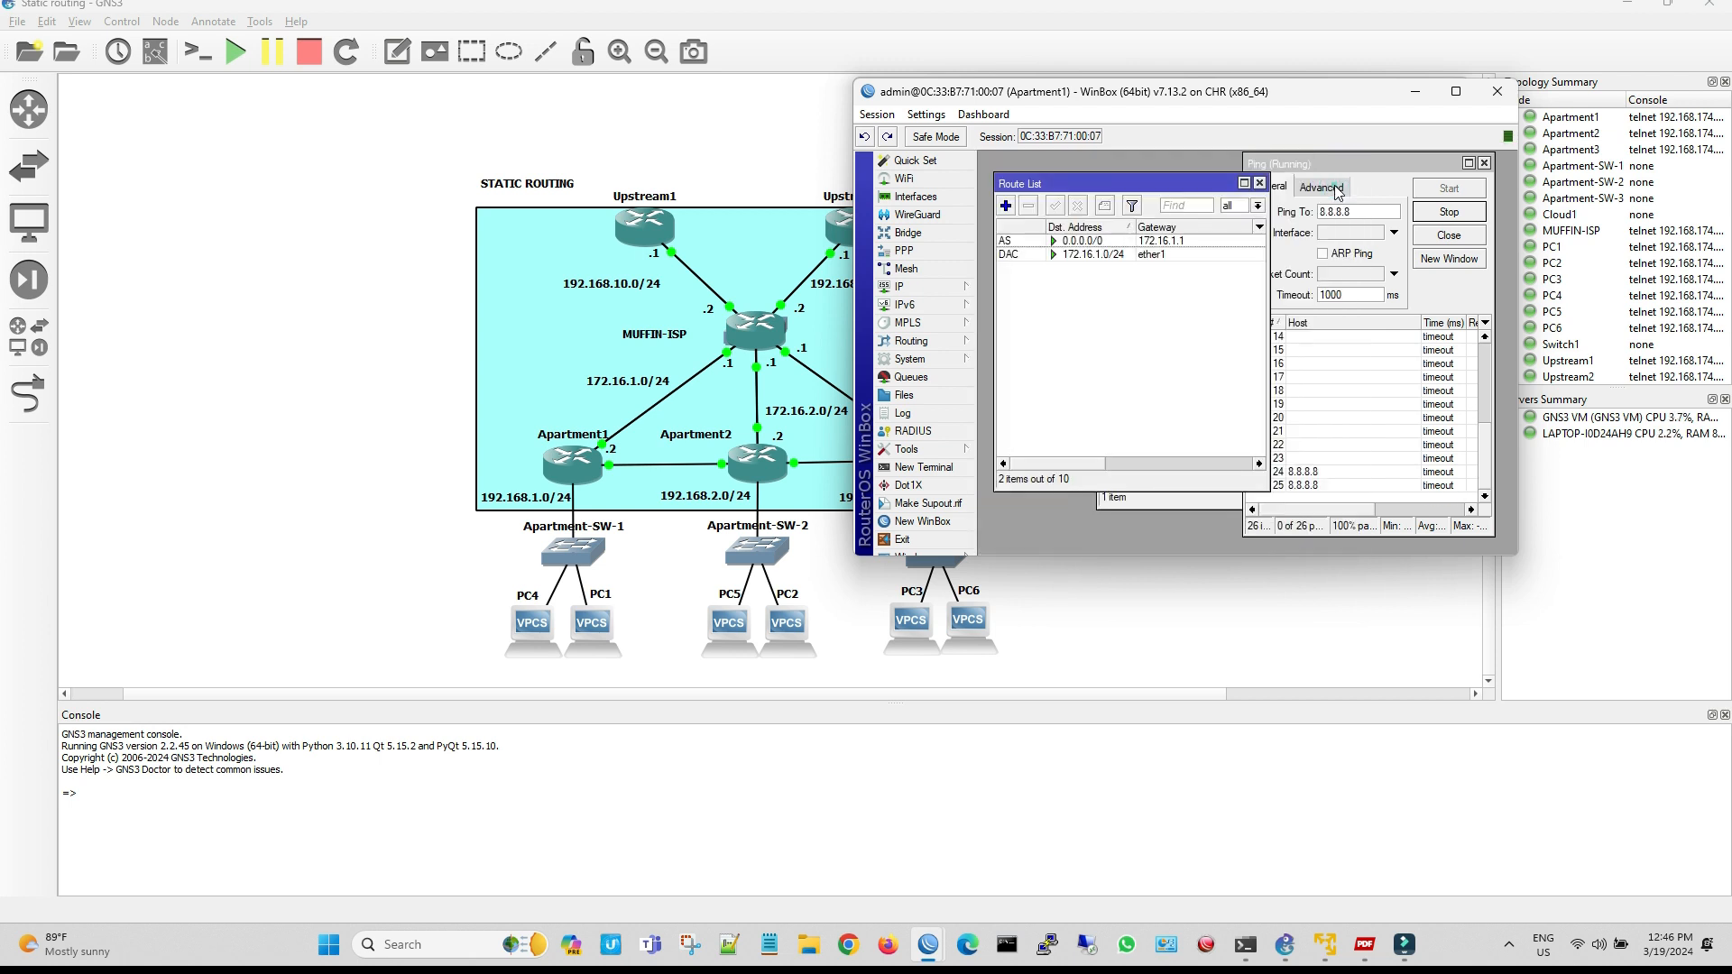
# Bring the running 8.8.8.8 ping on Apartment1 to the front and widen it to check the Status column
pyautogui.click(1346, 166)
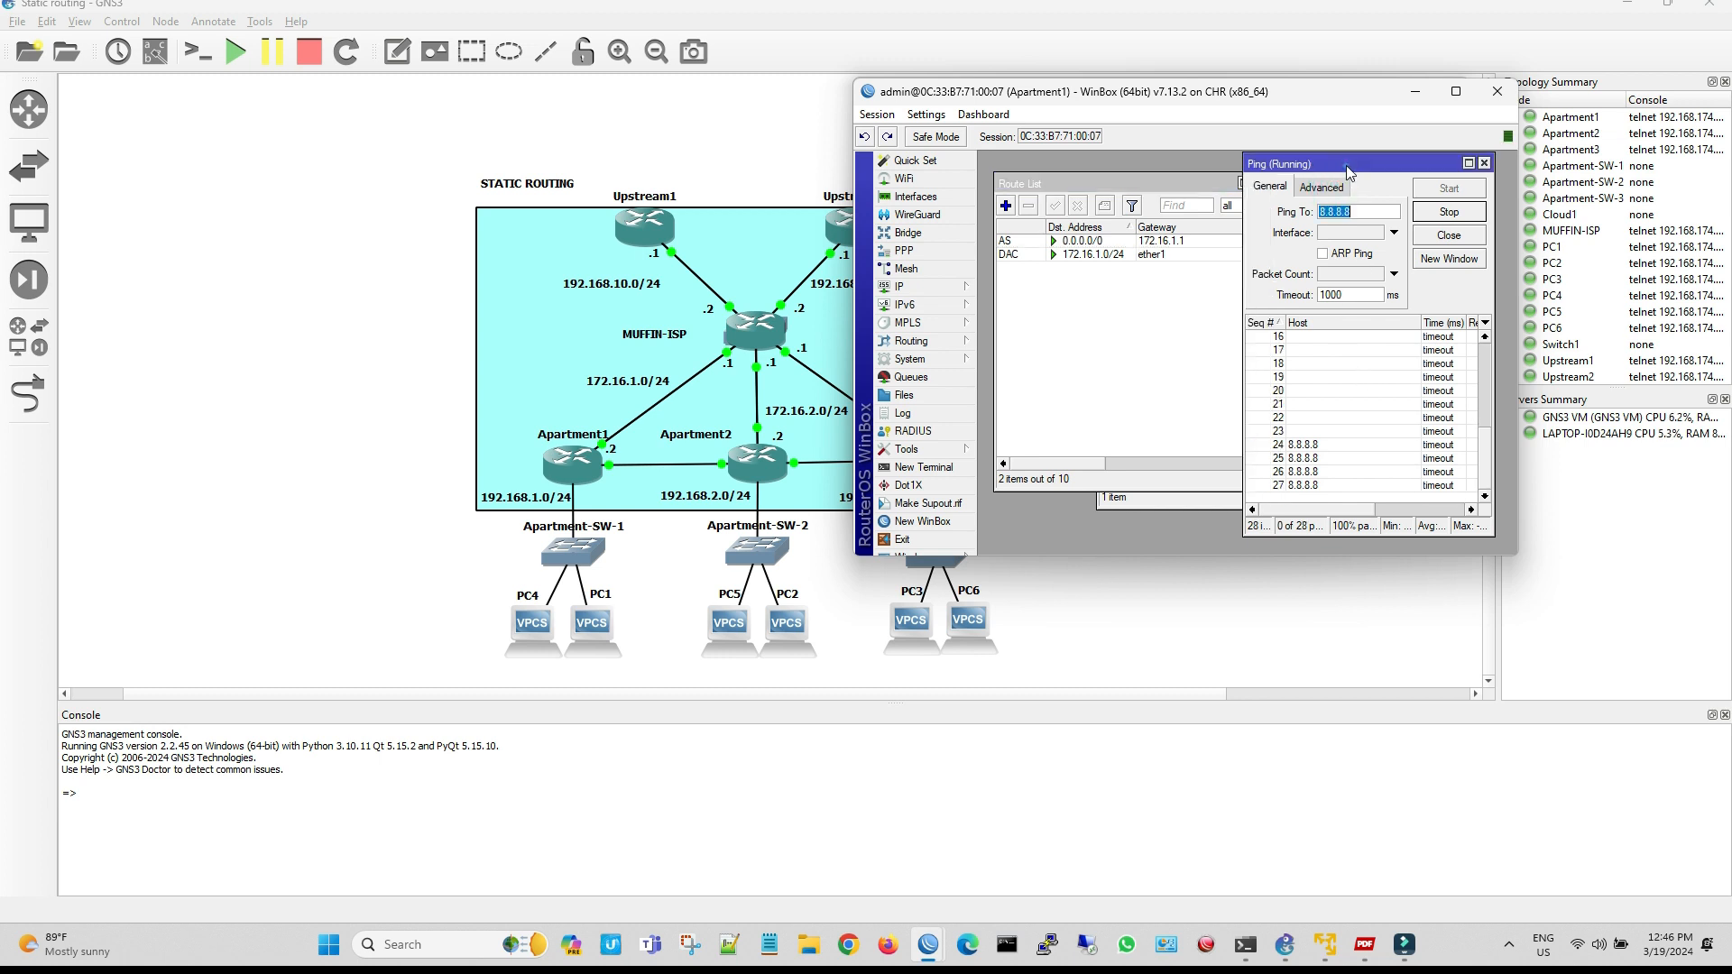
pyautogui.moveTo(1244, 542); pyautogui.dragTo(1044, 530)
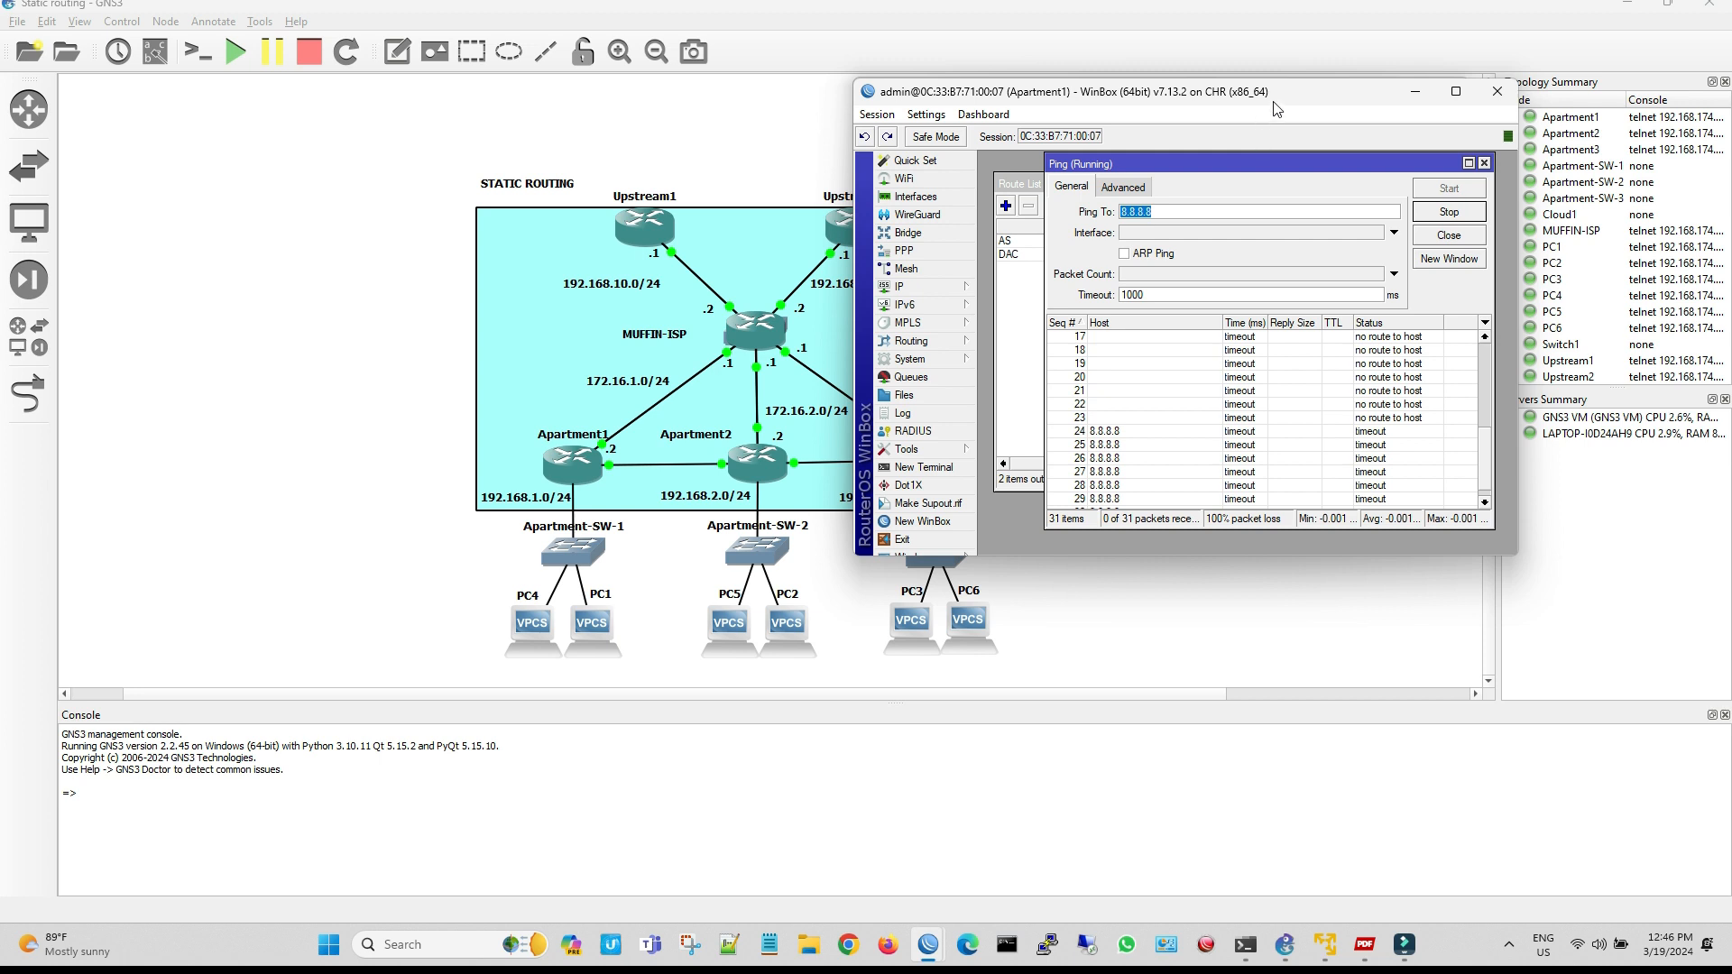
# Add a firewall NAT rule on Muffin-ISP in the srcnat chain with the action masquerade, keeping Apartment1's running ping in view
pyautogui.moveTo(1278, 102); pyautogui.dragTo(588, 83)
pyautogui.click(909, 287)
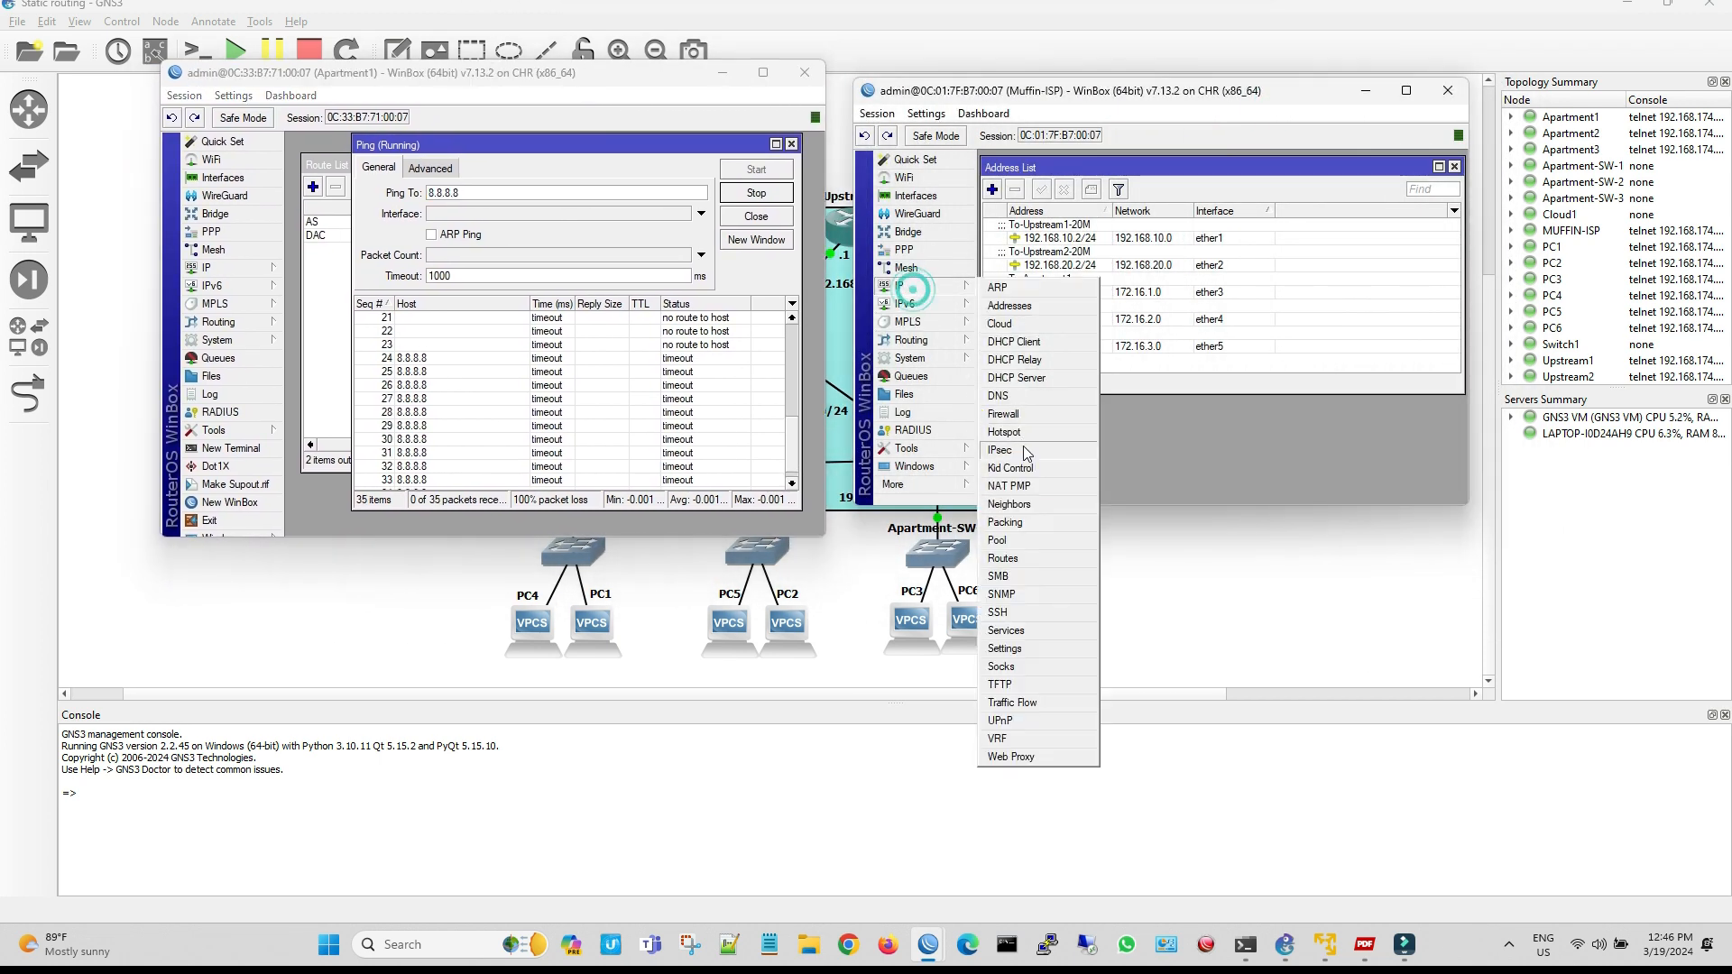
pyautogui.click(1019, 415)
pyautogui.click(1057, 191)
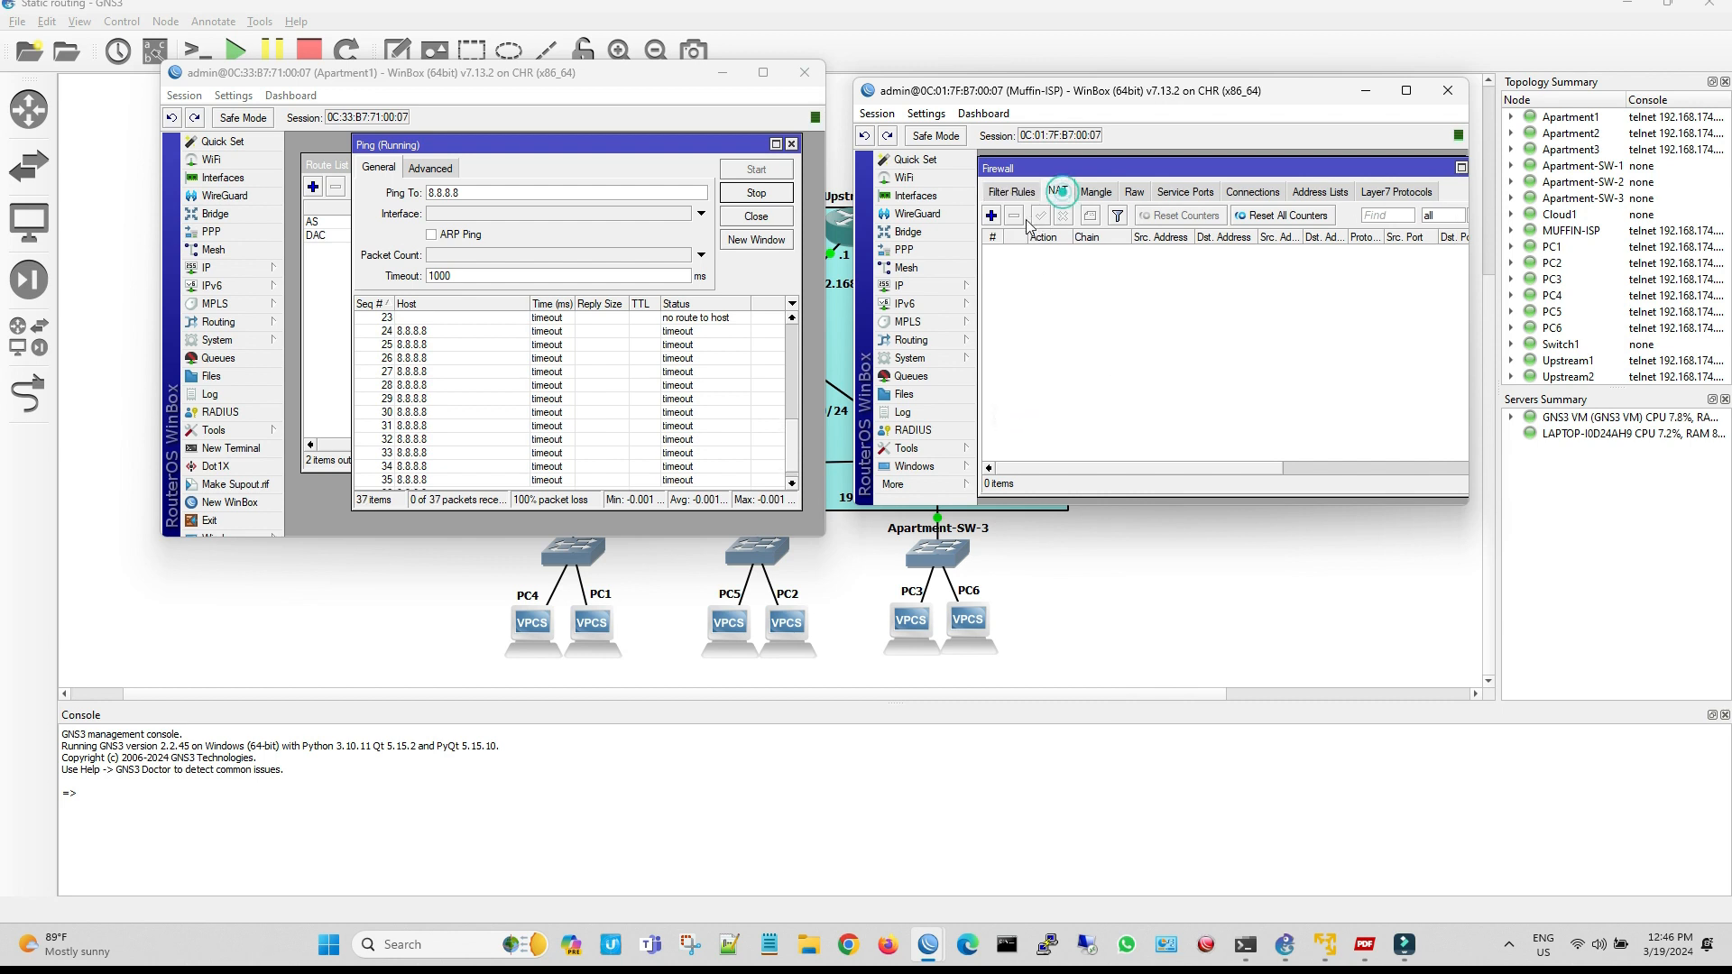
pyautogui.click(990, 215)
pyautogui.click(1210, 184)
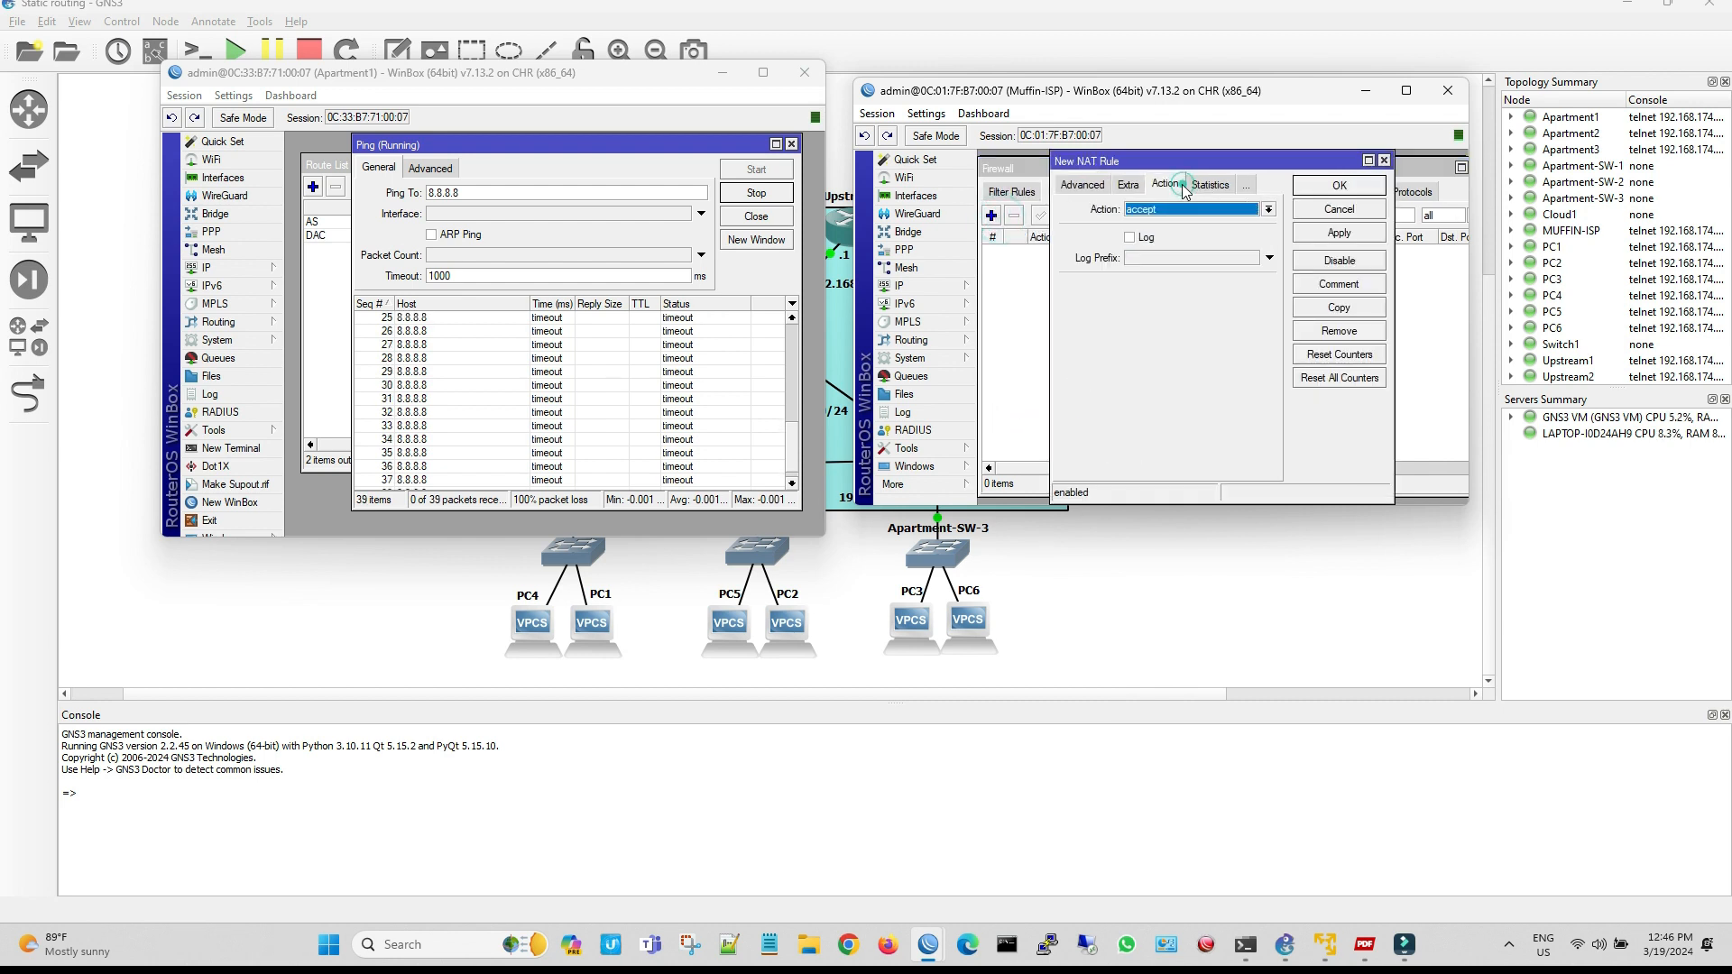
pyautogui.click(1268, 208)
pyautogui.click(1174, 303)
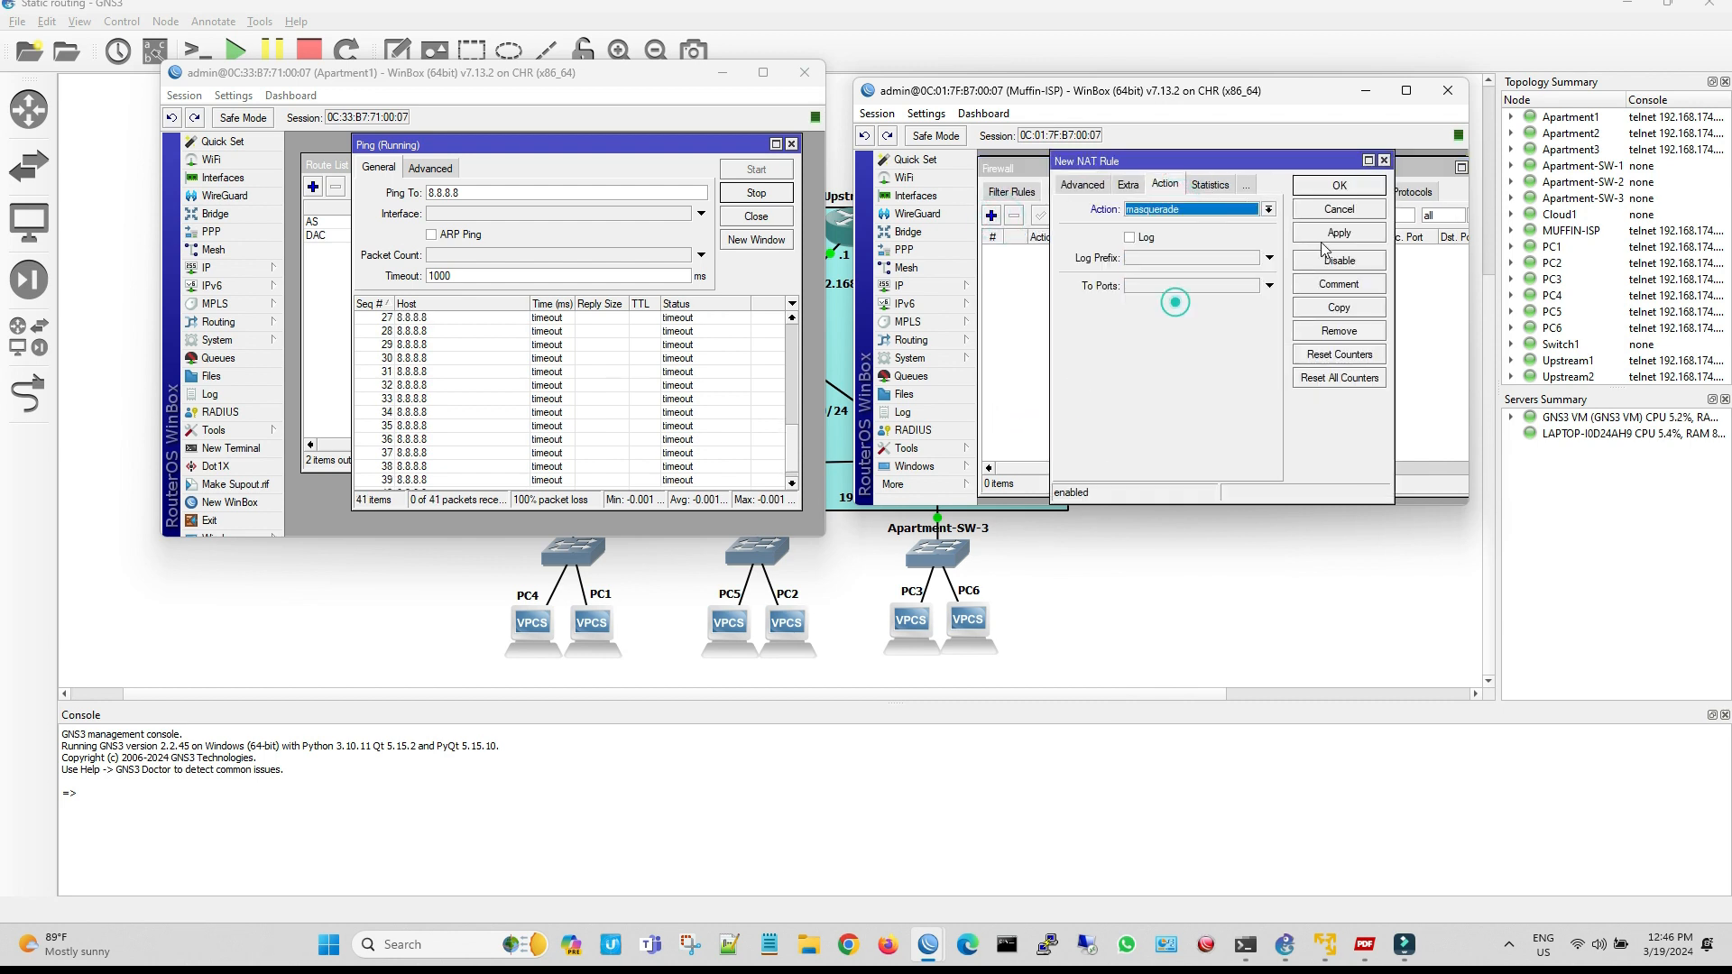
pyautogui.click(1339, 185)
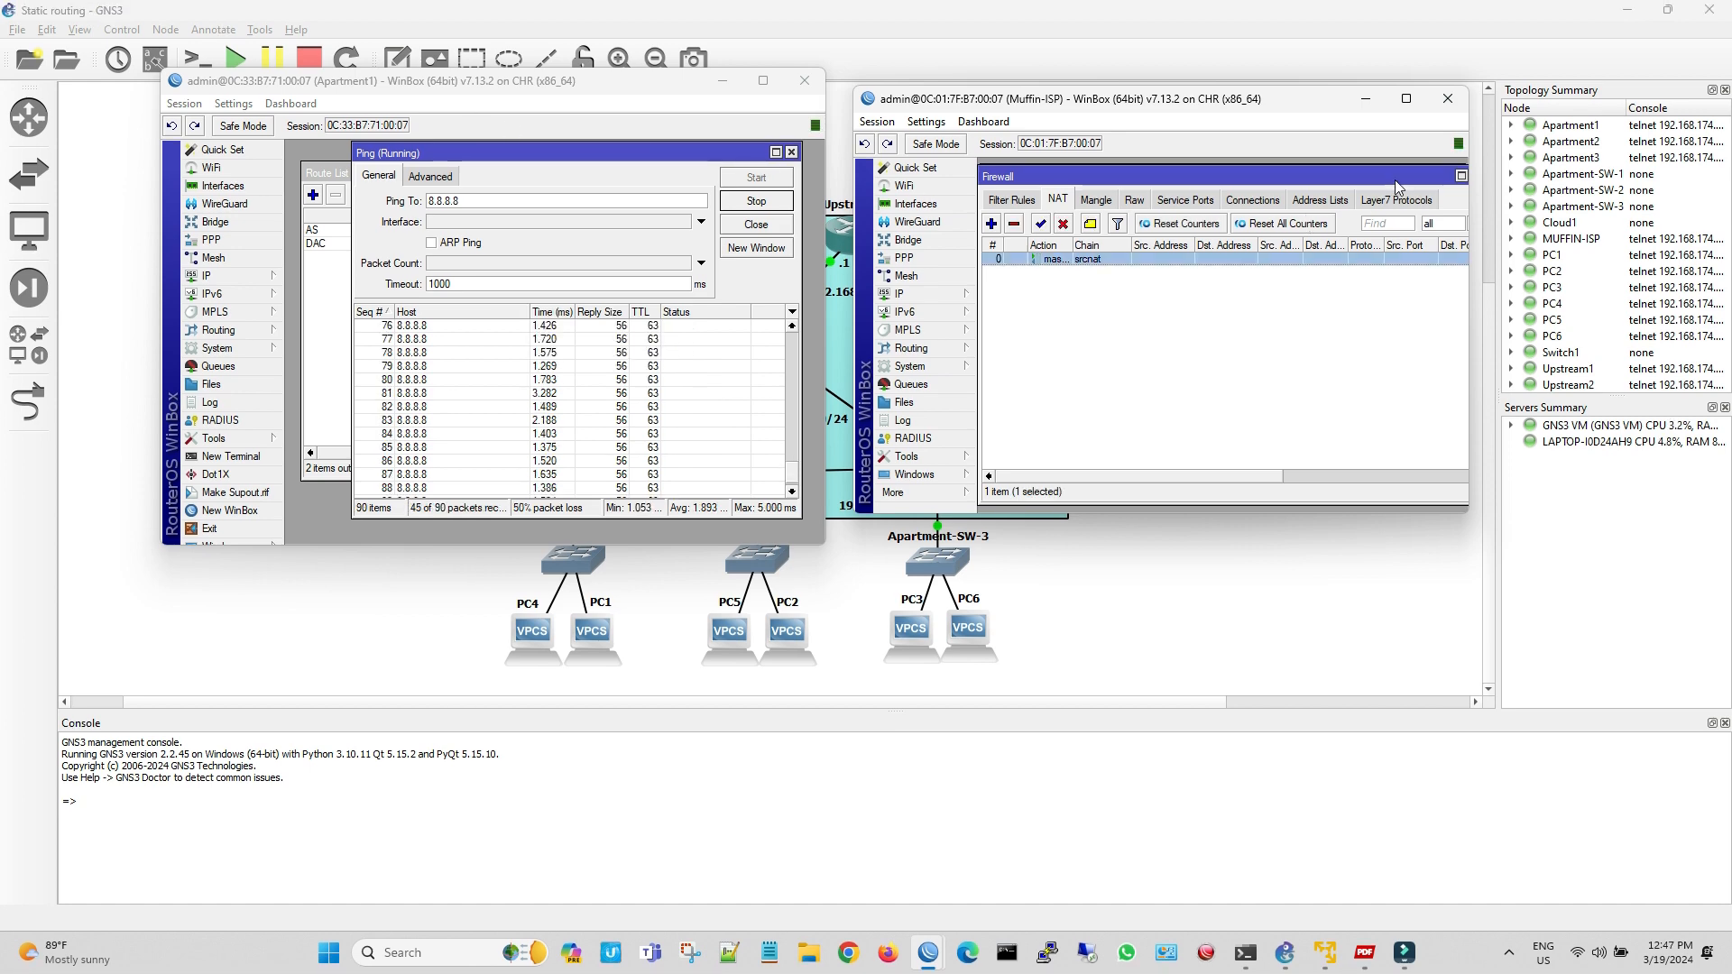
# Close Muffin-ISP's Firewall and Address List windows and end its WinBox session
pyautogui.moveTo(1395, 181); pyautogui.dragTo(1313, 176)
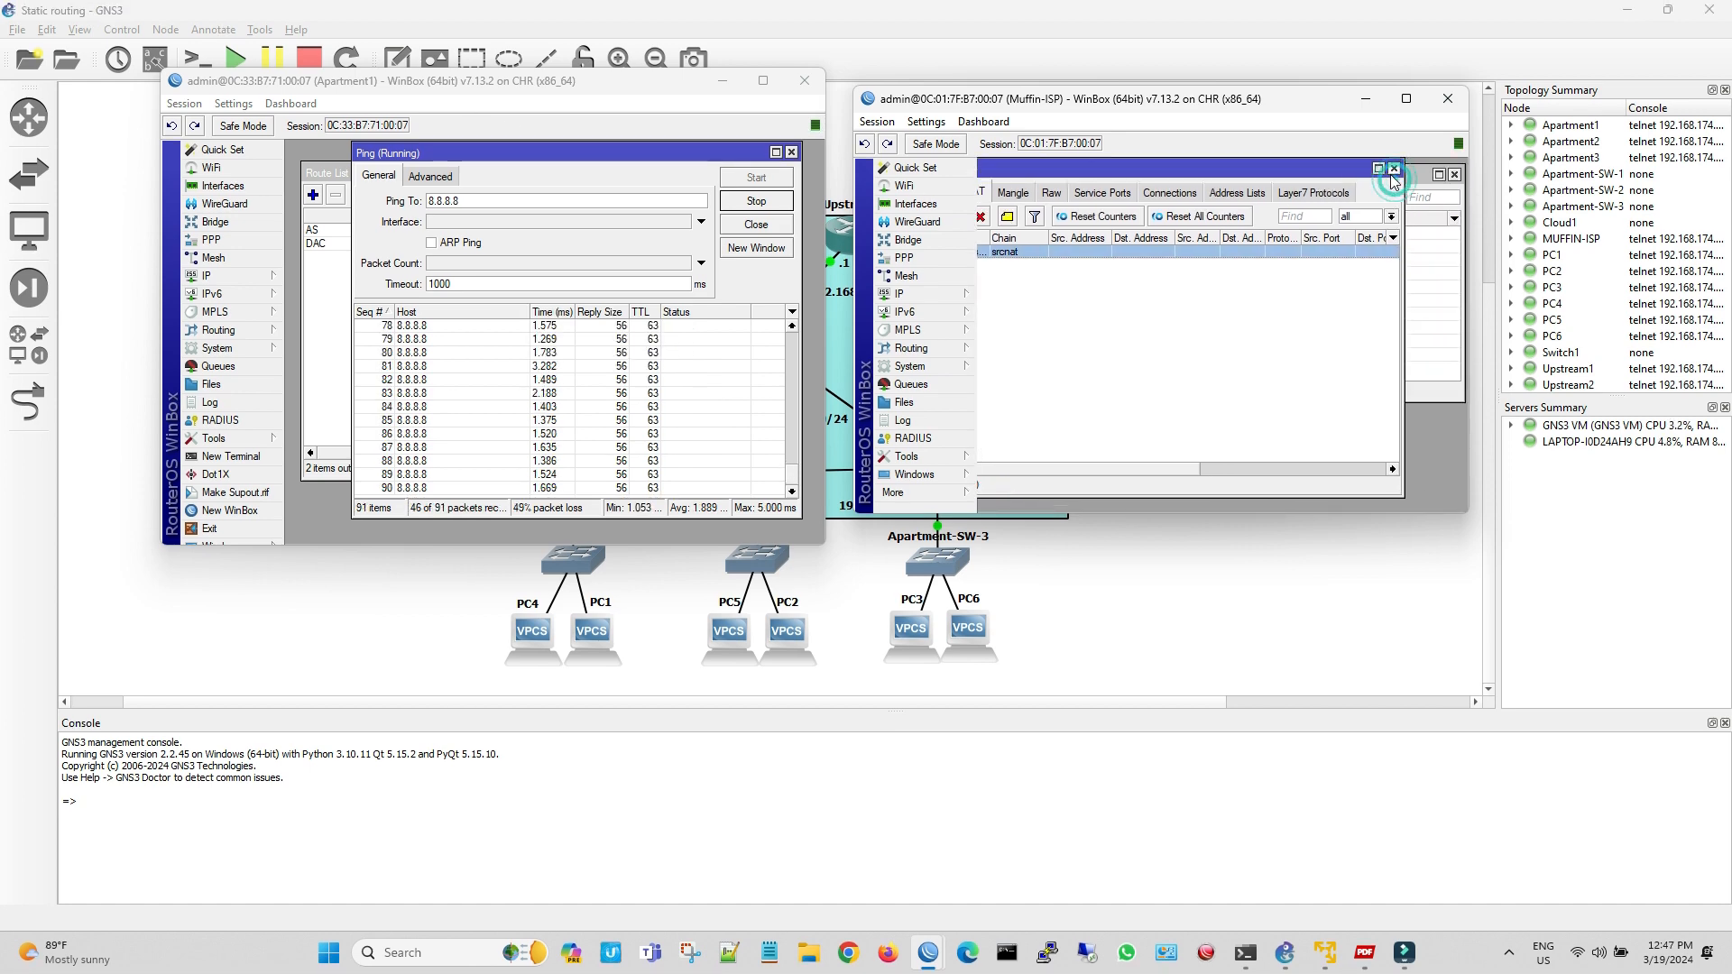
pyautogui.click(1392, 172)
pyautogui.click(1451, 170)
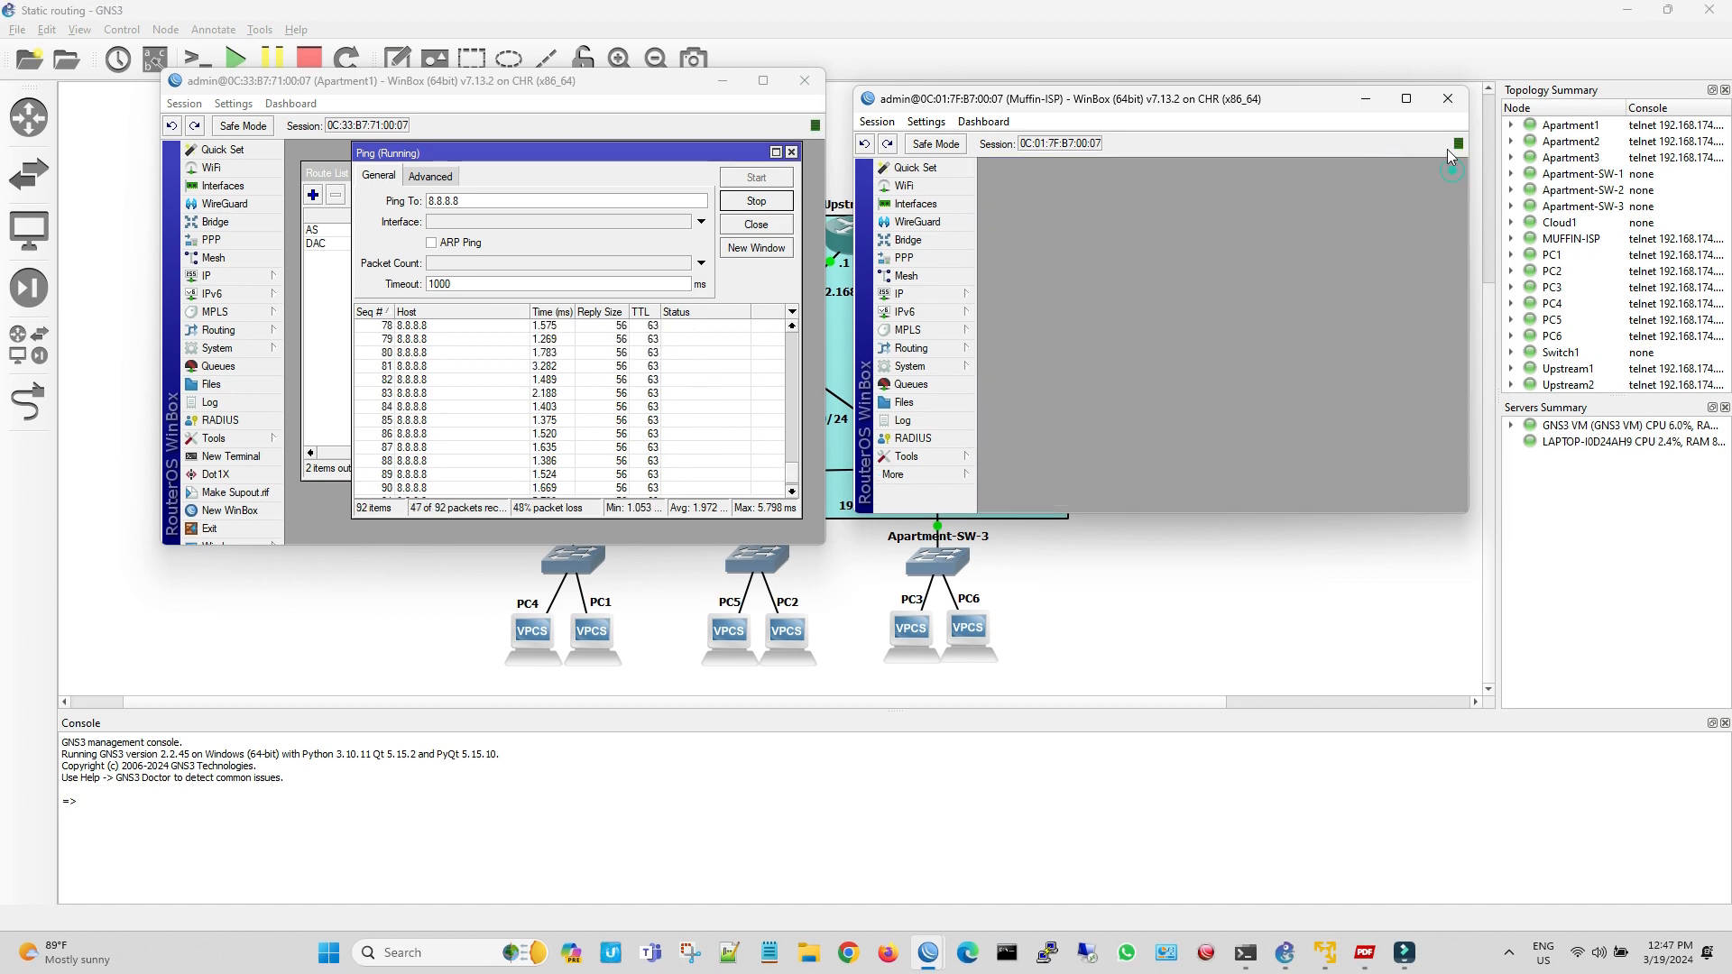
pyautogui.click(1448, 98)
# Move Apartment1's WinBox aside from the topology and close its Ping, Route List and Address List windows
pyautogui.moveTo(556, 90); pyautogui.dragTo(1228, 142)
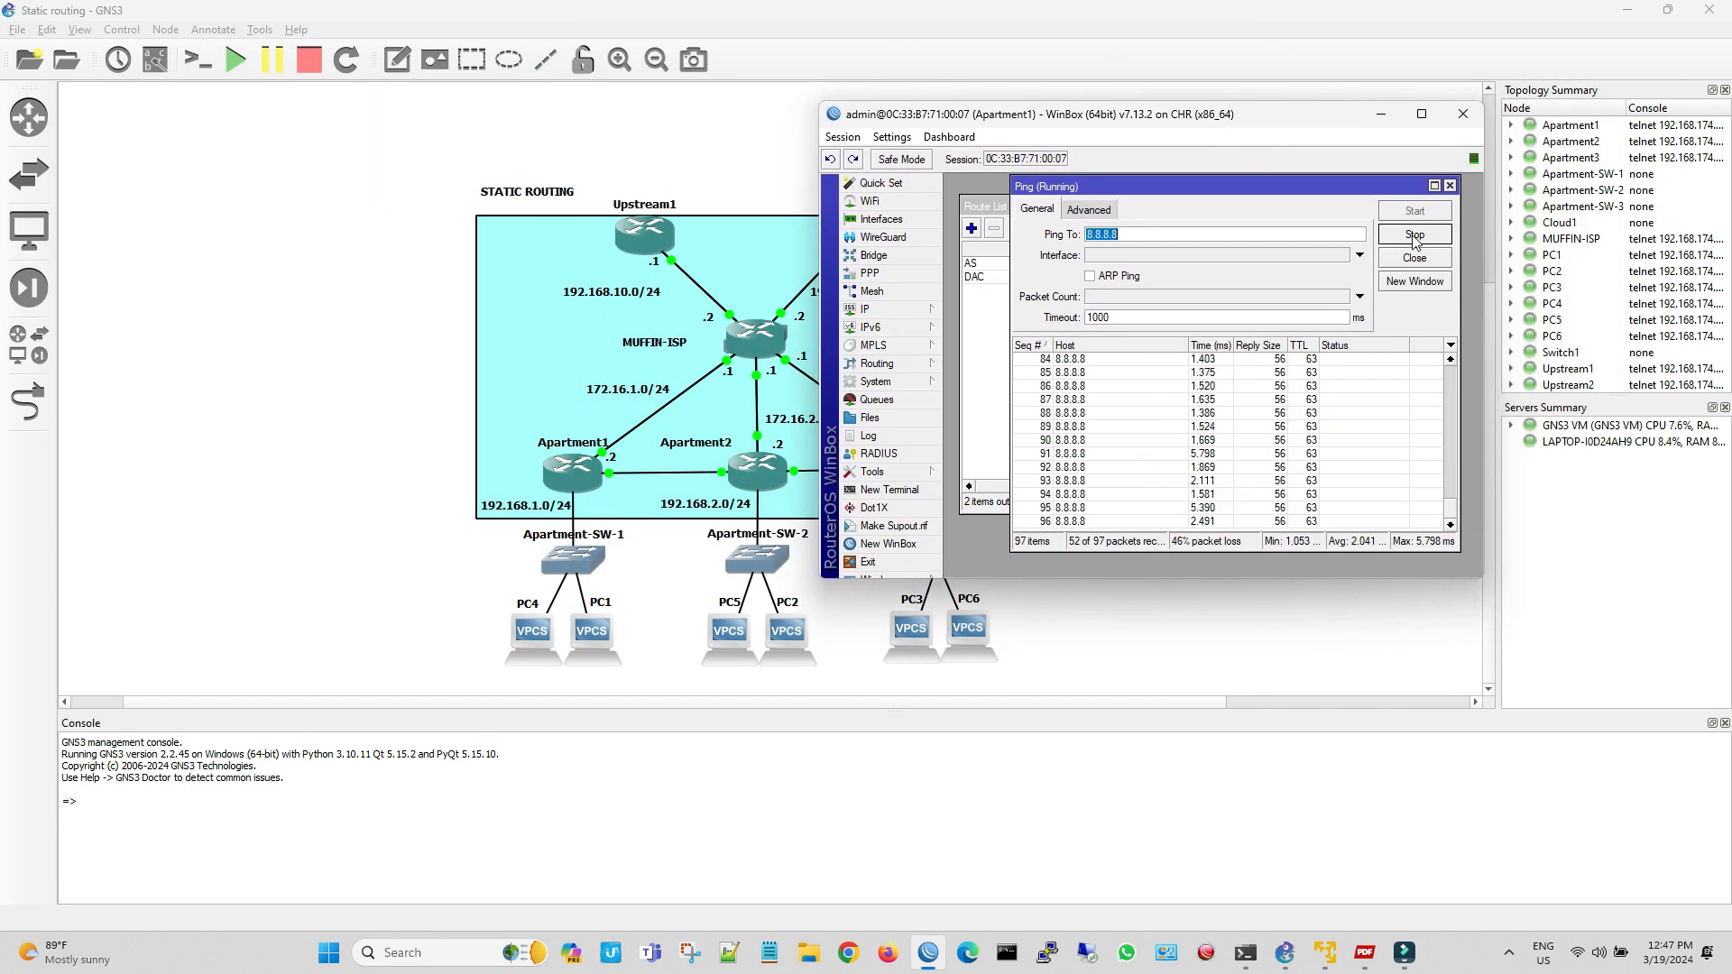
pyautogui.click(1449, 185)
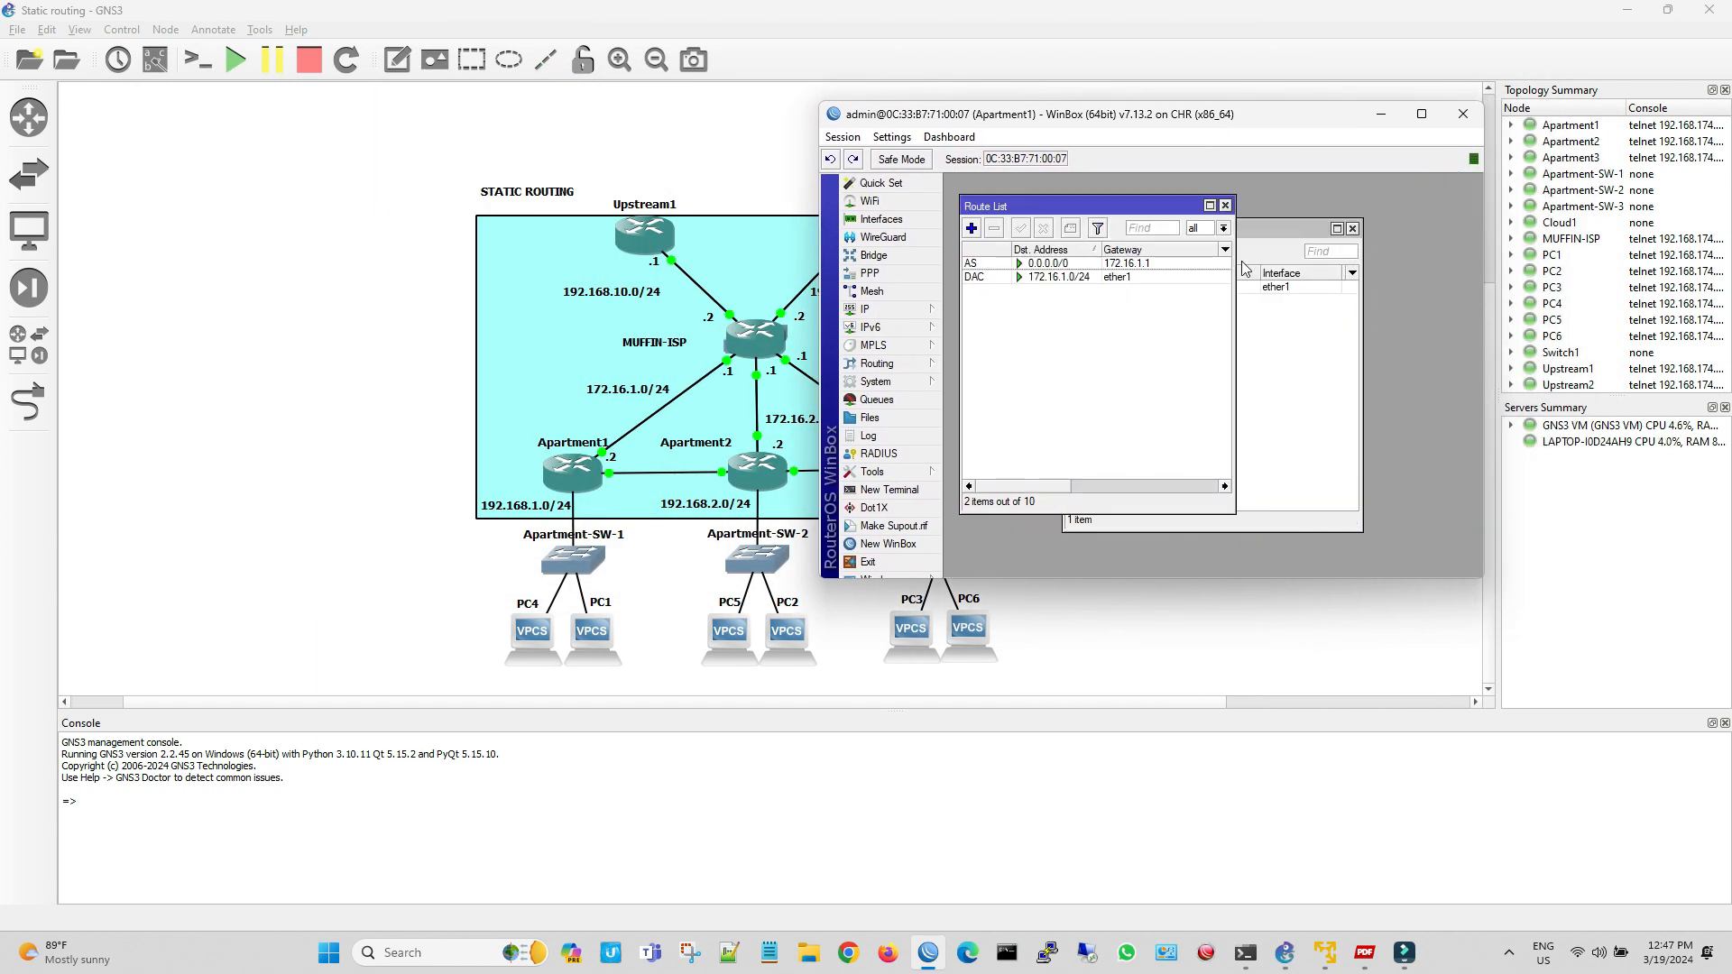
pyautogui.click(1225, 206)
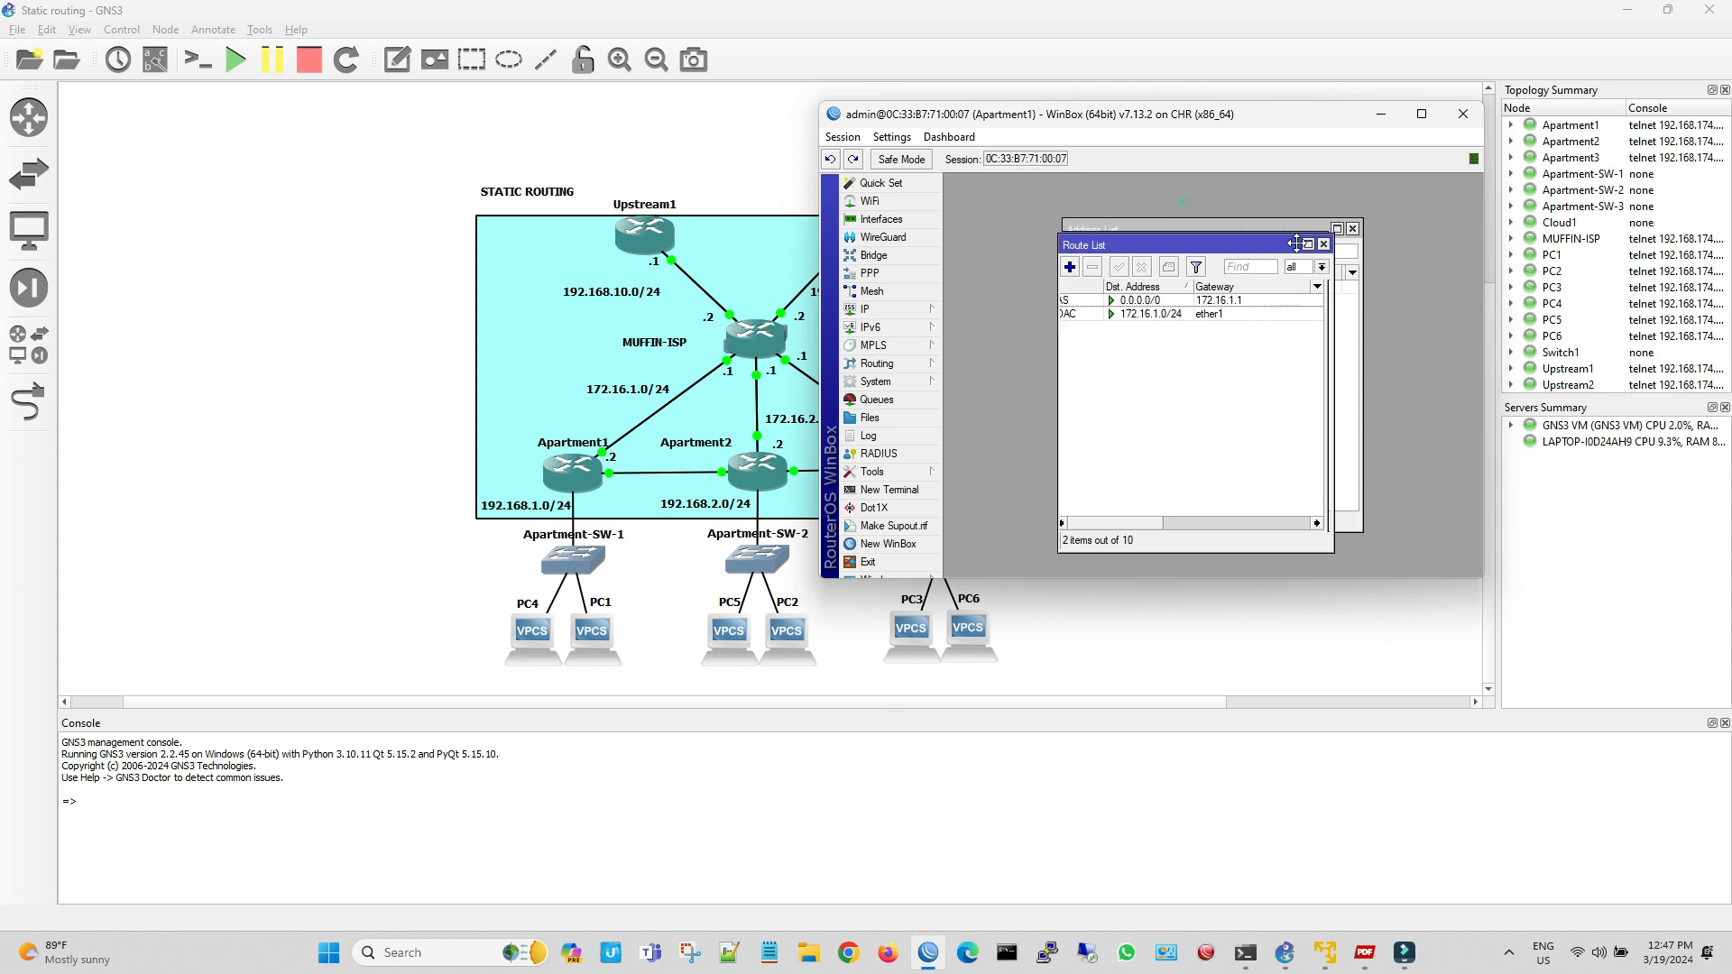
pyautogui.click(1352, 229)
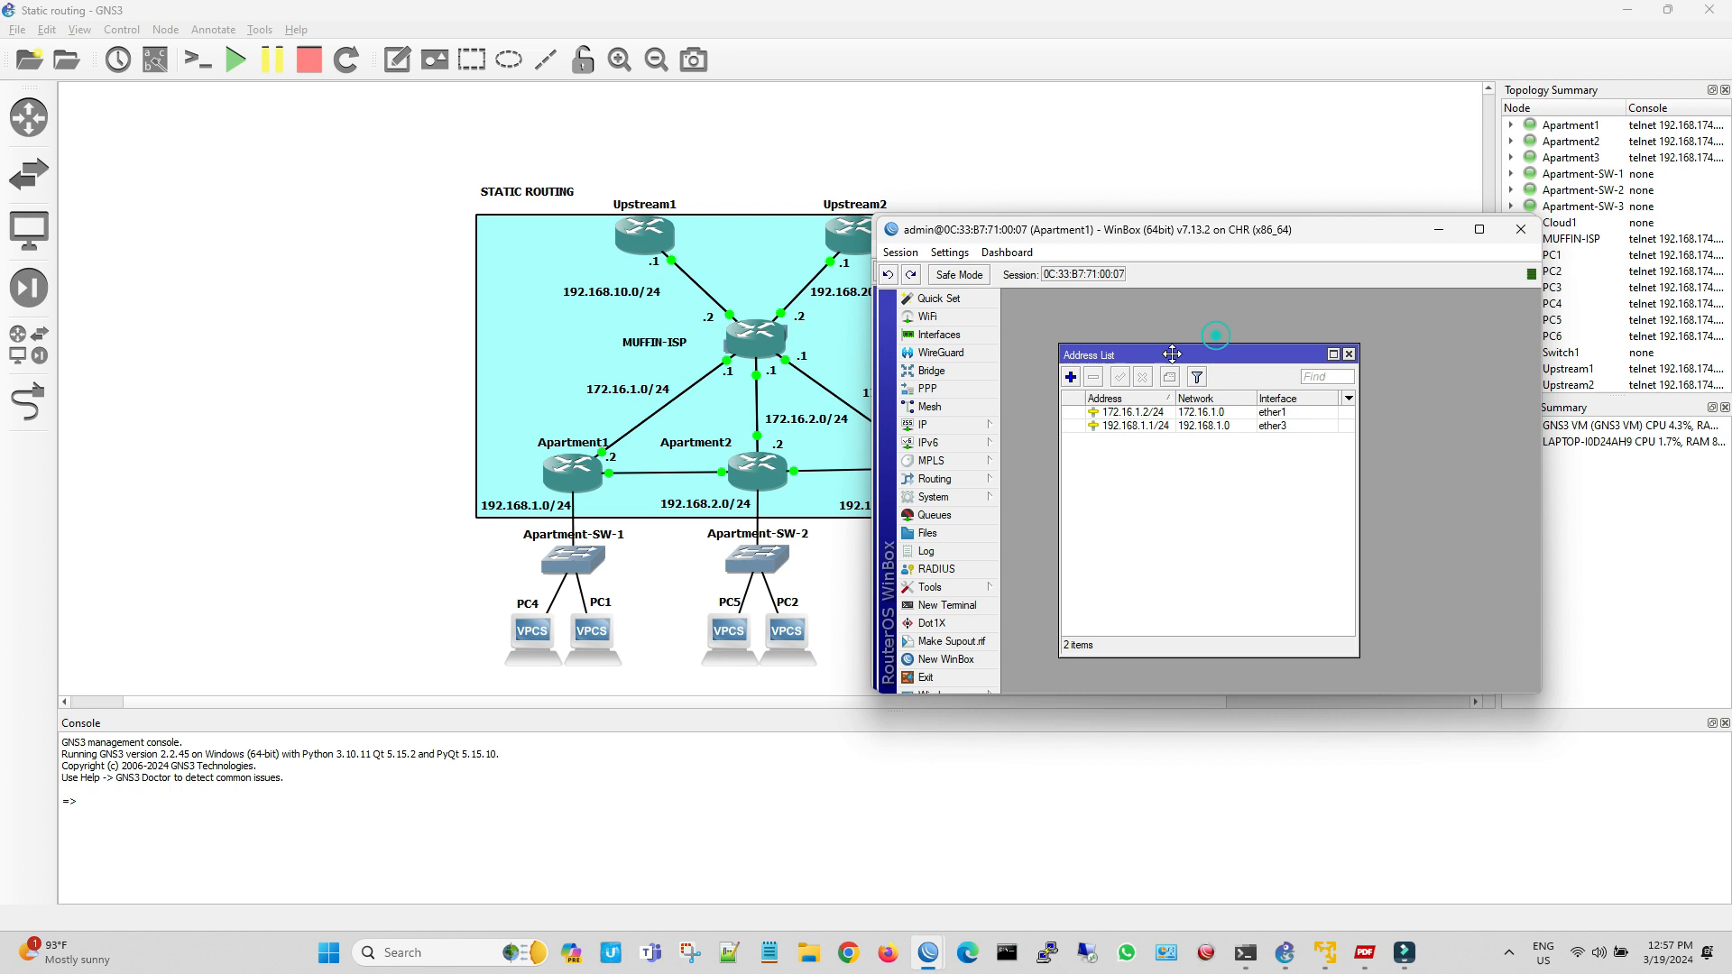
# Comment Apartment1's address 172.16.1.2/24 as To-Muffin-ISP and its address 192.168.1.1/24 as Client-DHCP
pyautogui.click(1148, 413)
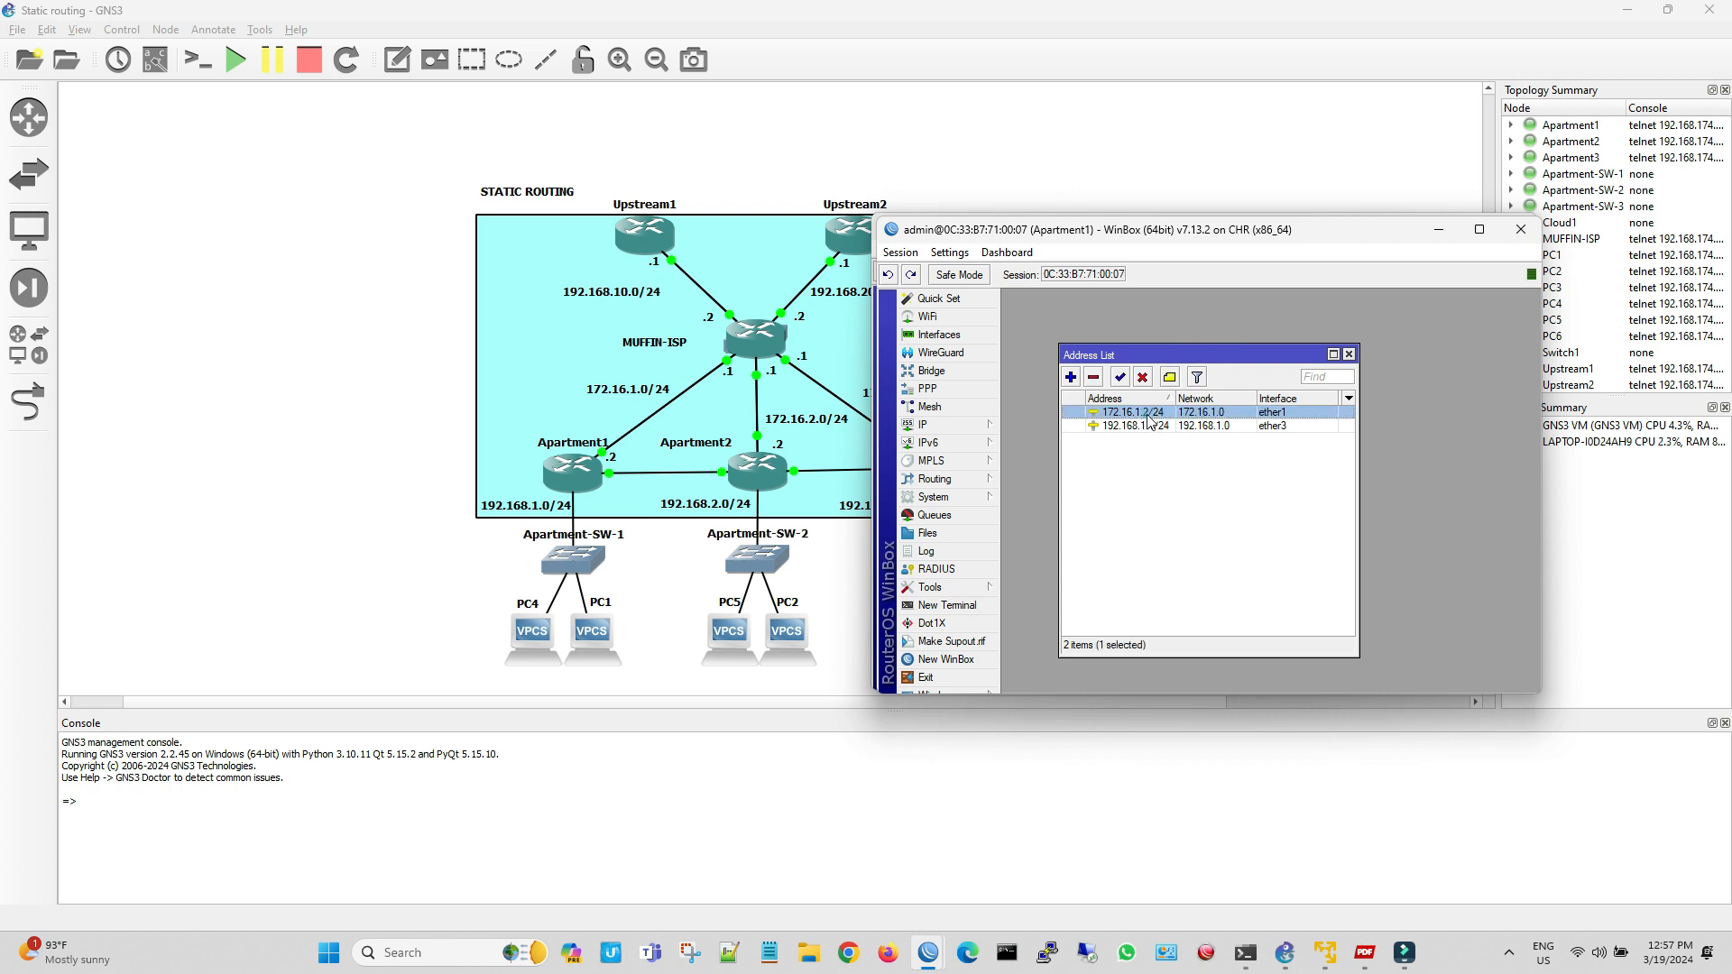
pyautogui.click(1170, 377)
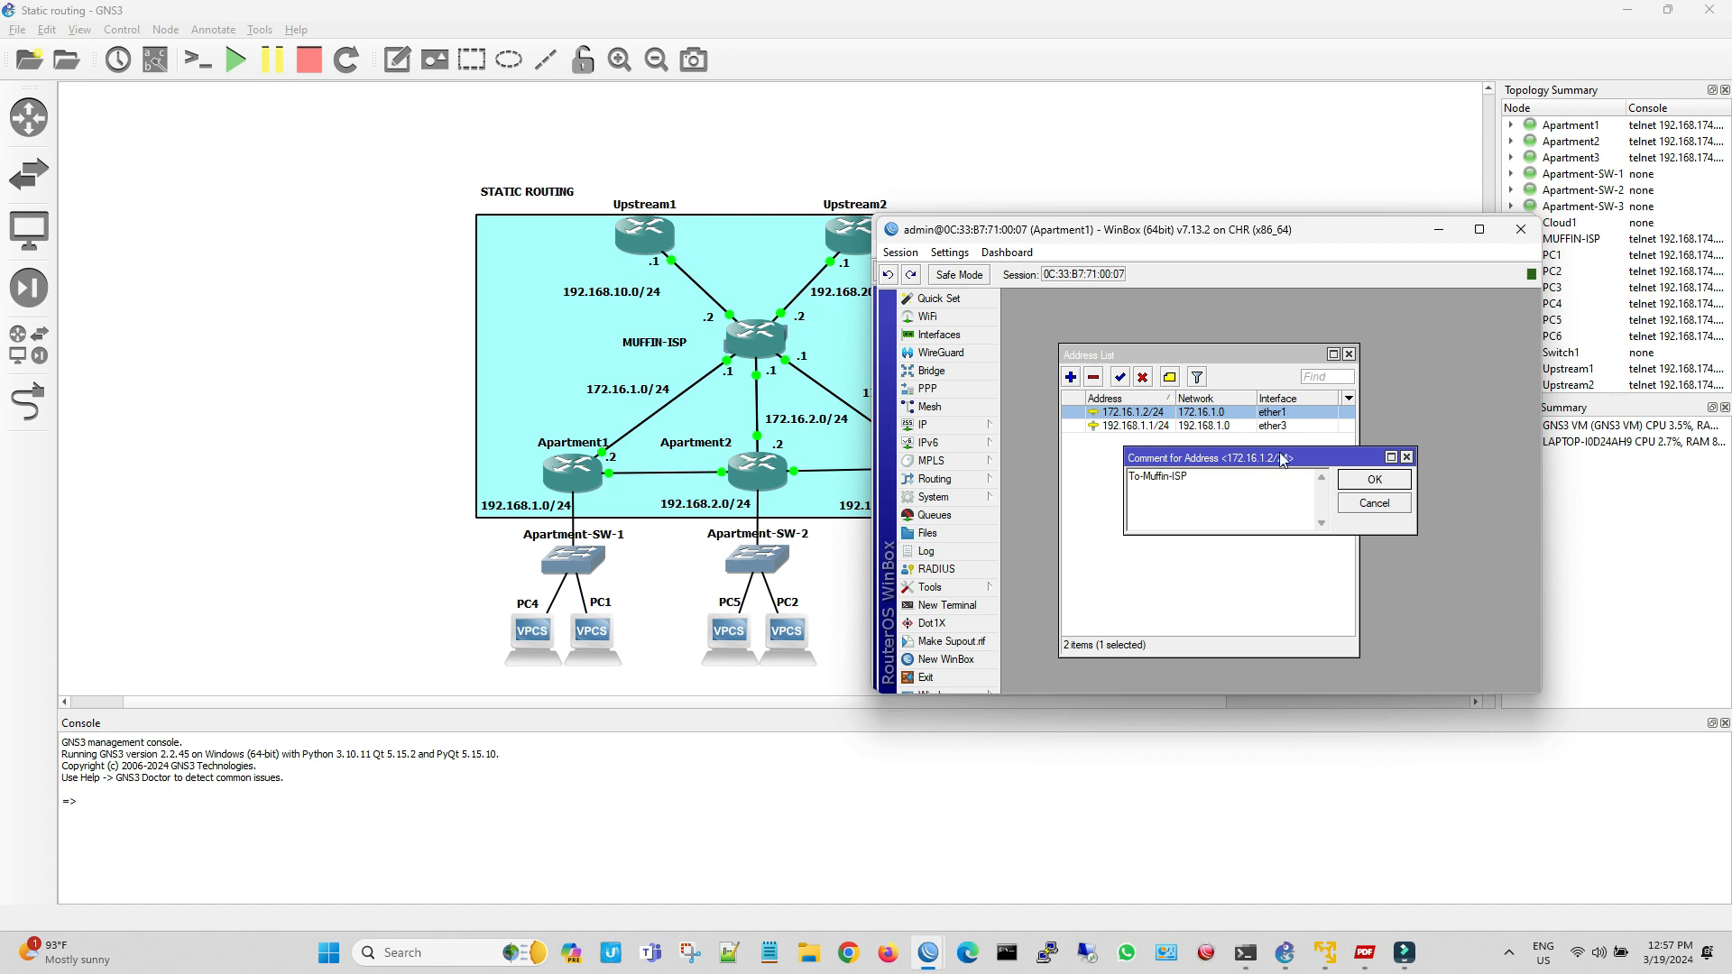
pyautogui.click(1394, 486)
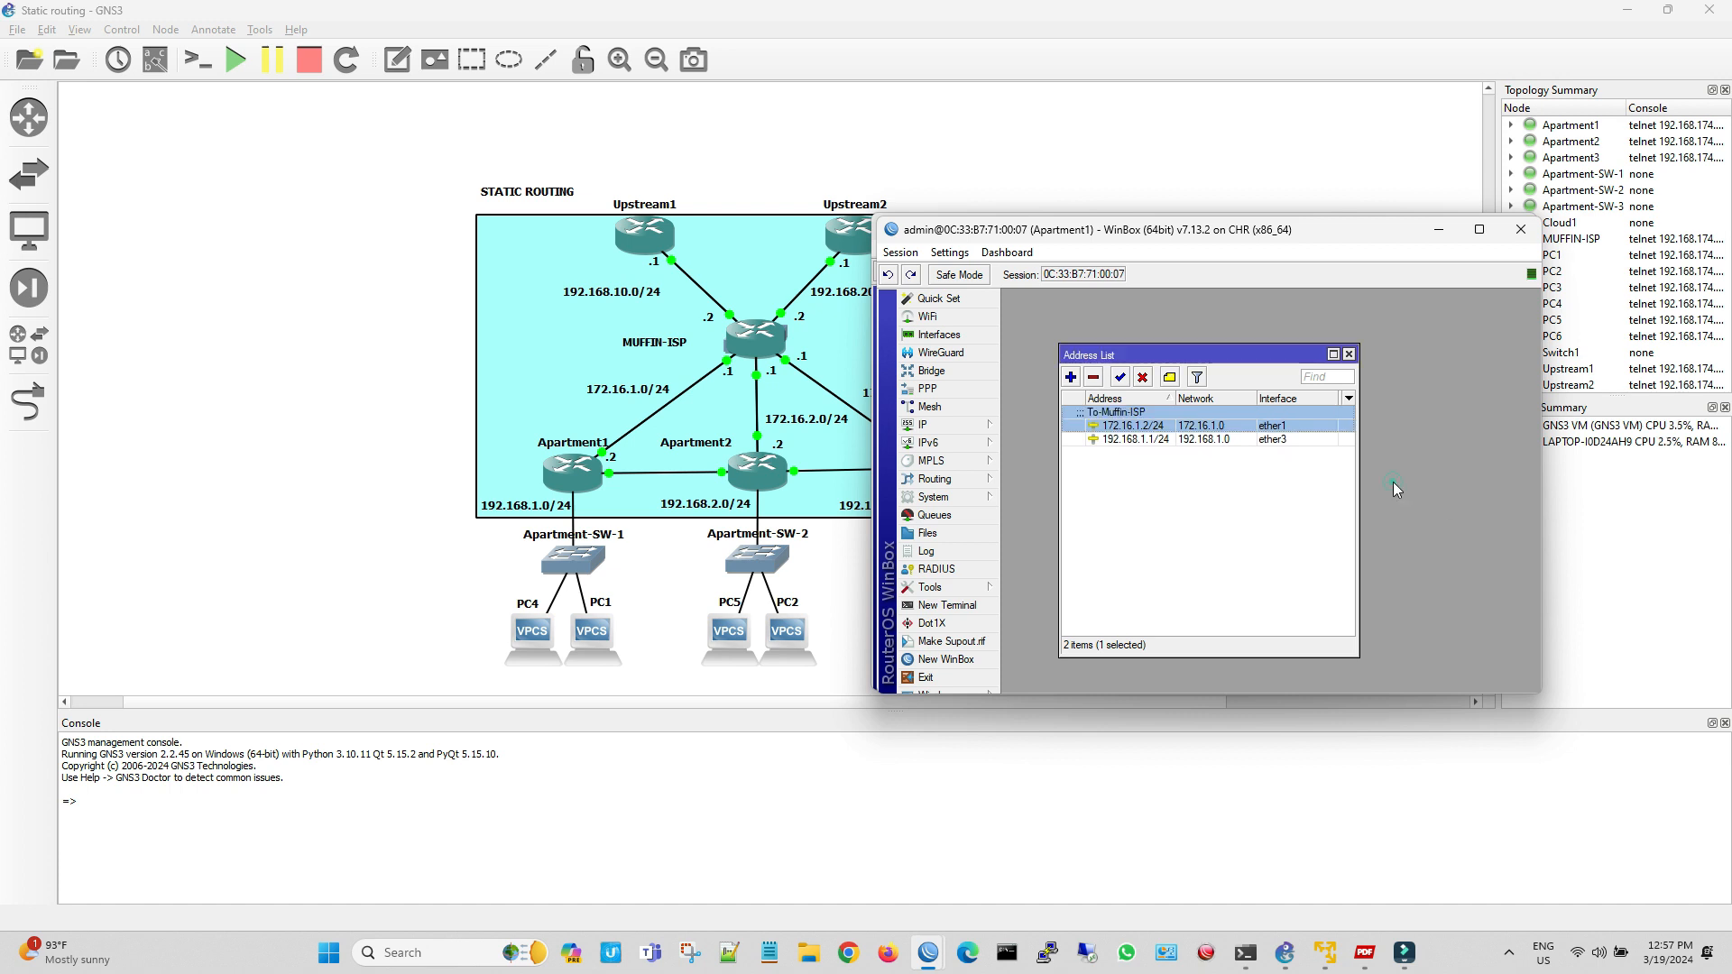
pyautogui.click(1171, 439)
pyautogui.click(1170, 377)
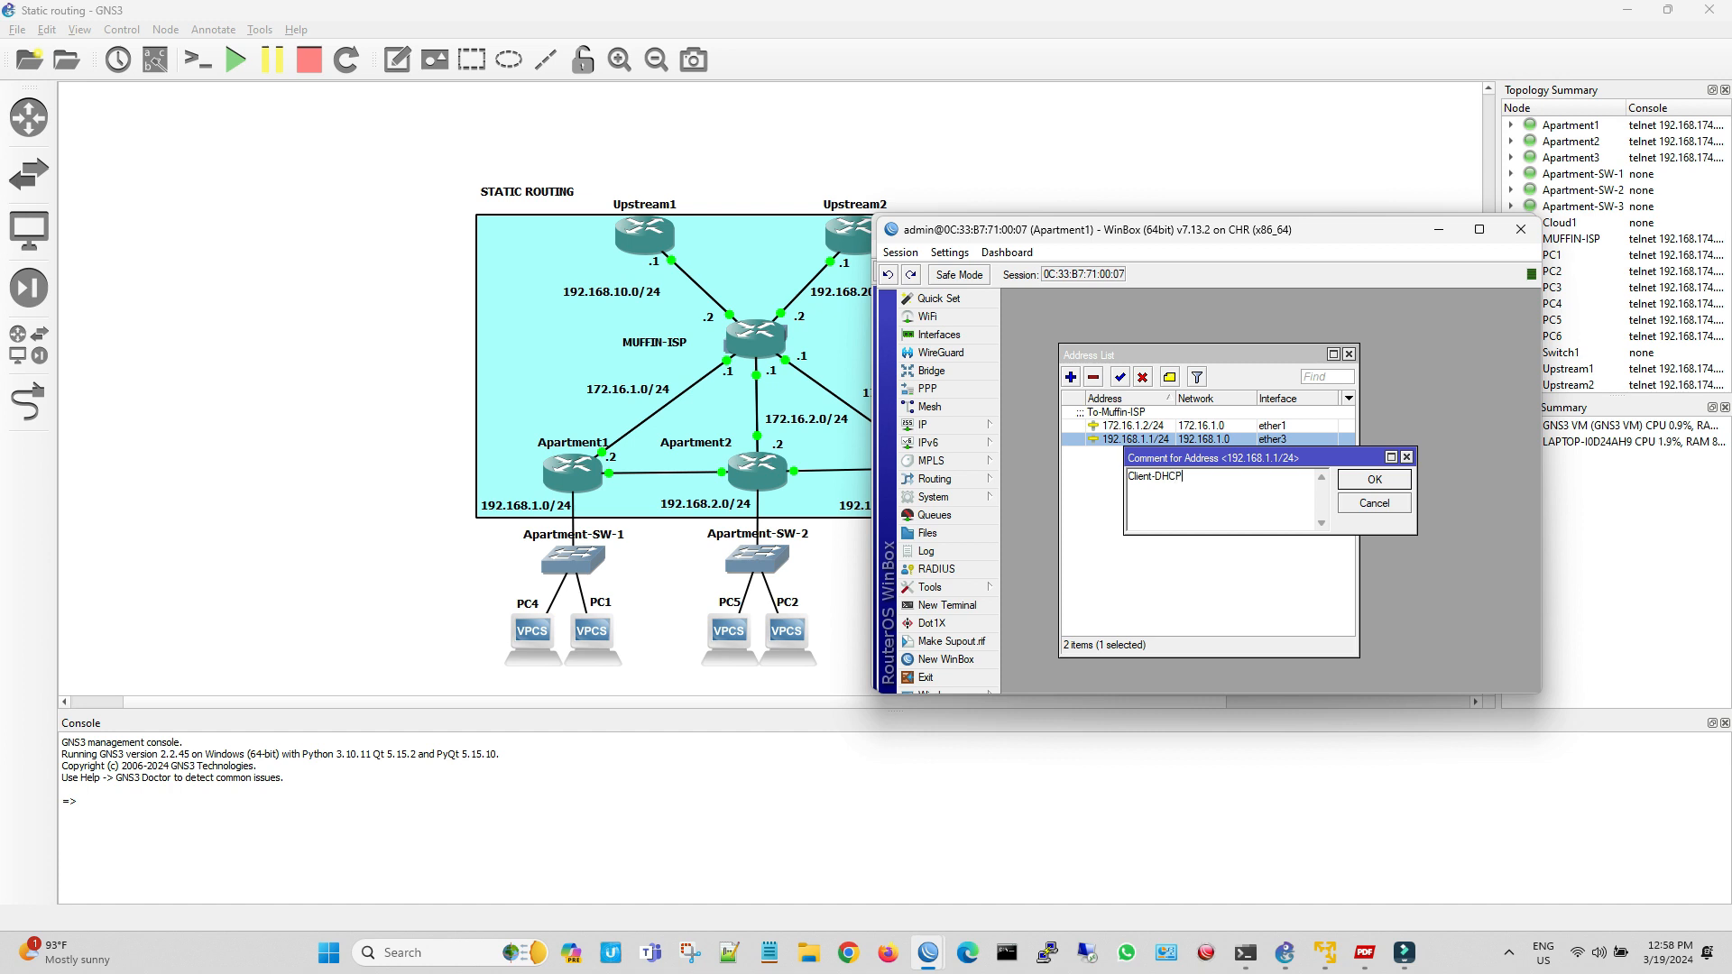
pyautogui.click(1373, 480)
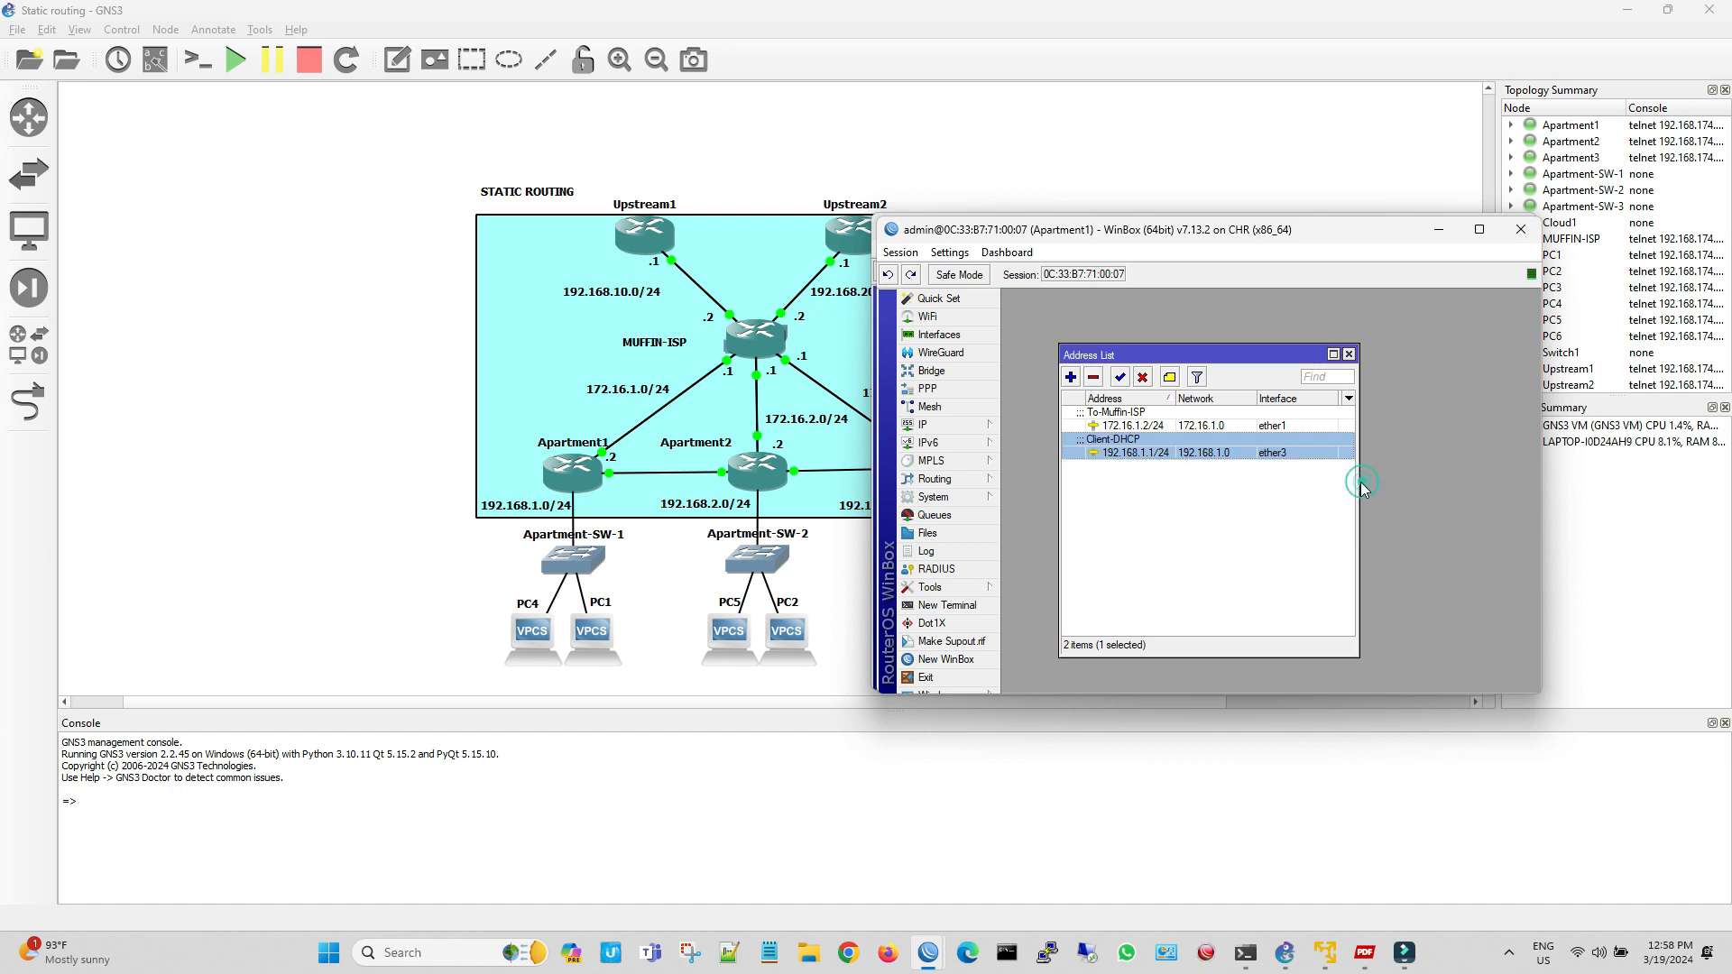
pyautogui.click(1296, 492)
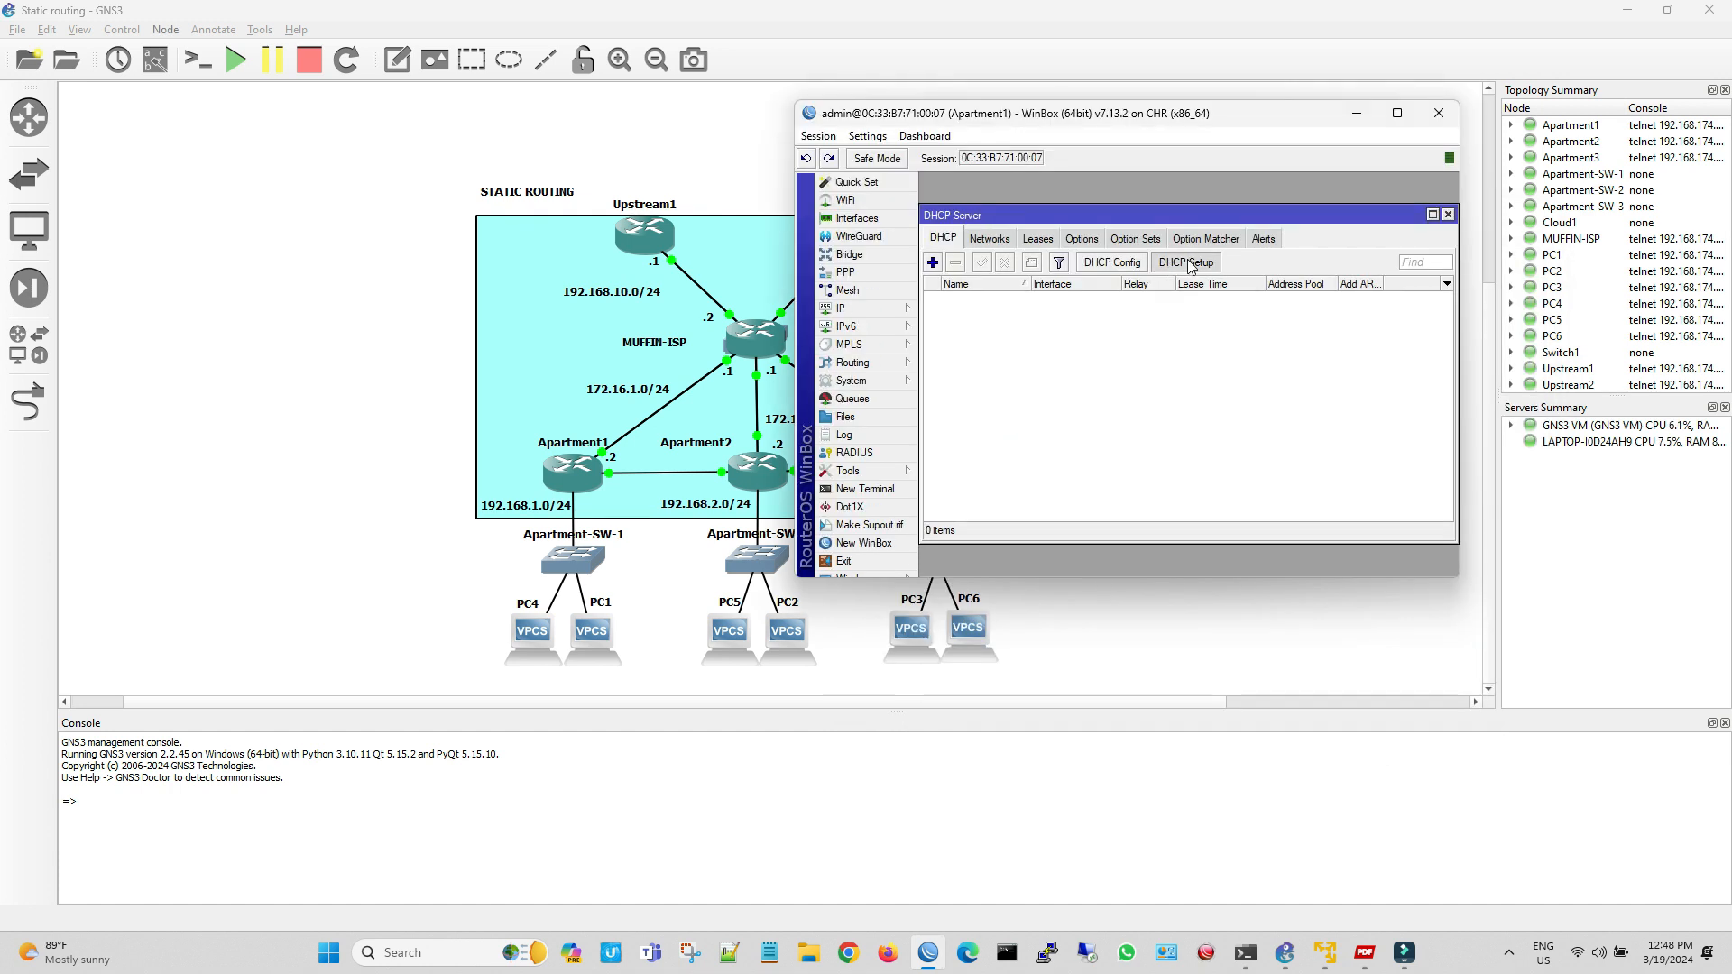
# Run DHCP Setup on Apartment1's ether3, accepting the 192.168.1.0/24 address space, the proposed gateway and the pool ending at 192.168.1.254
pyautogui.click(1186, 262)
pyautogui.click(1208, 372)
pyautogui.click(1205, 387)
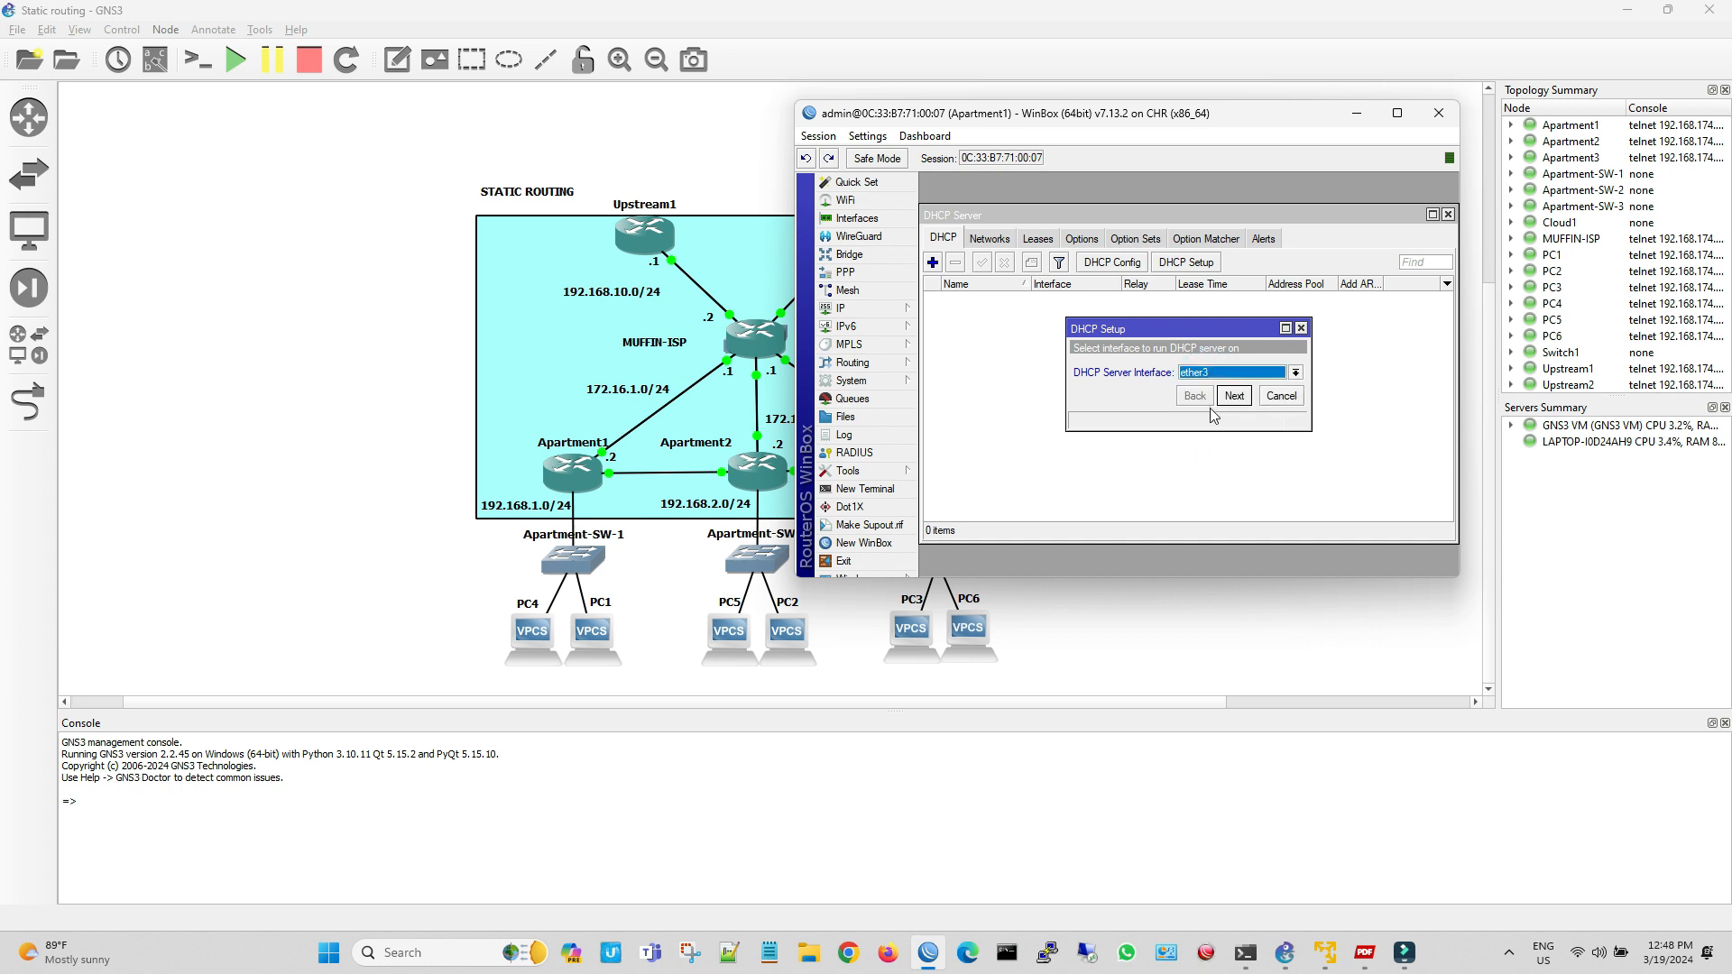
pyautogui.click(1234, 397)
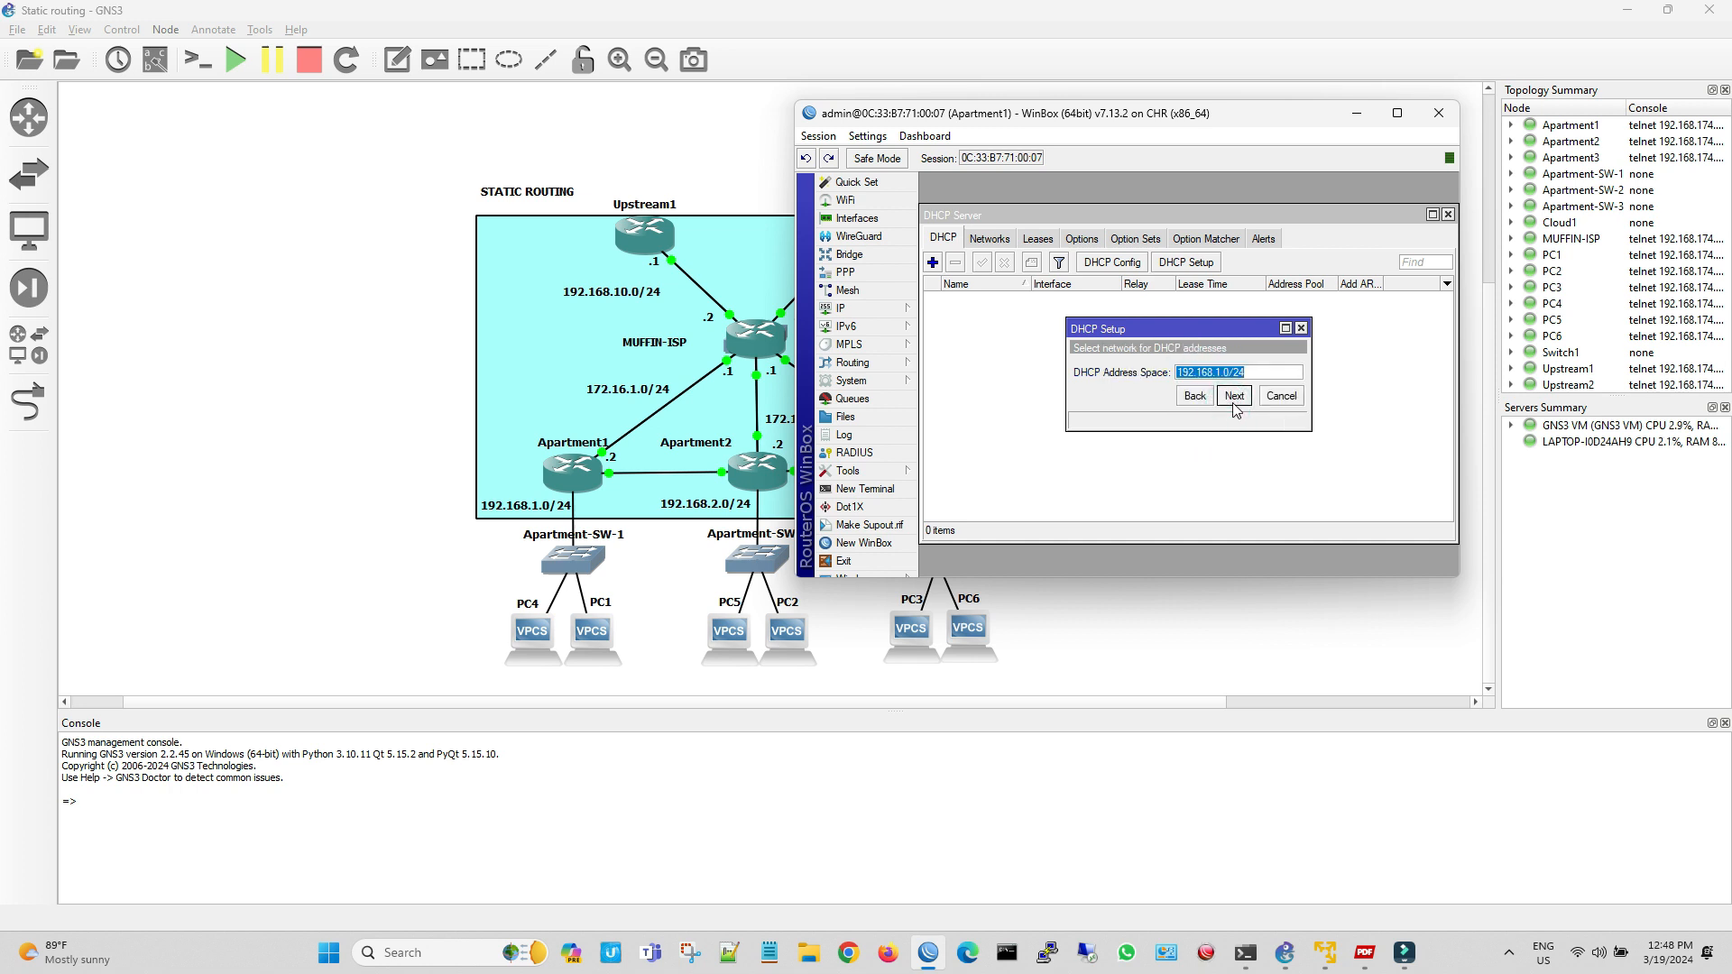
pyautogui.click(1234, 396)
pyautogui.click(1234, 397)
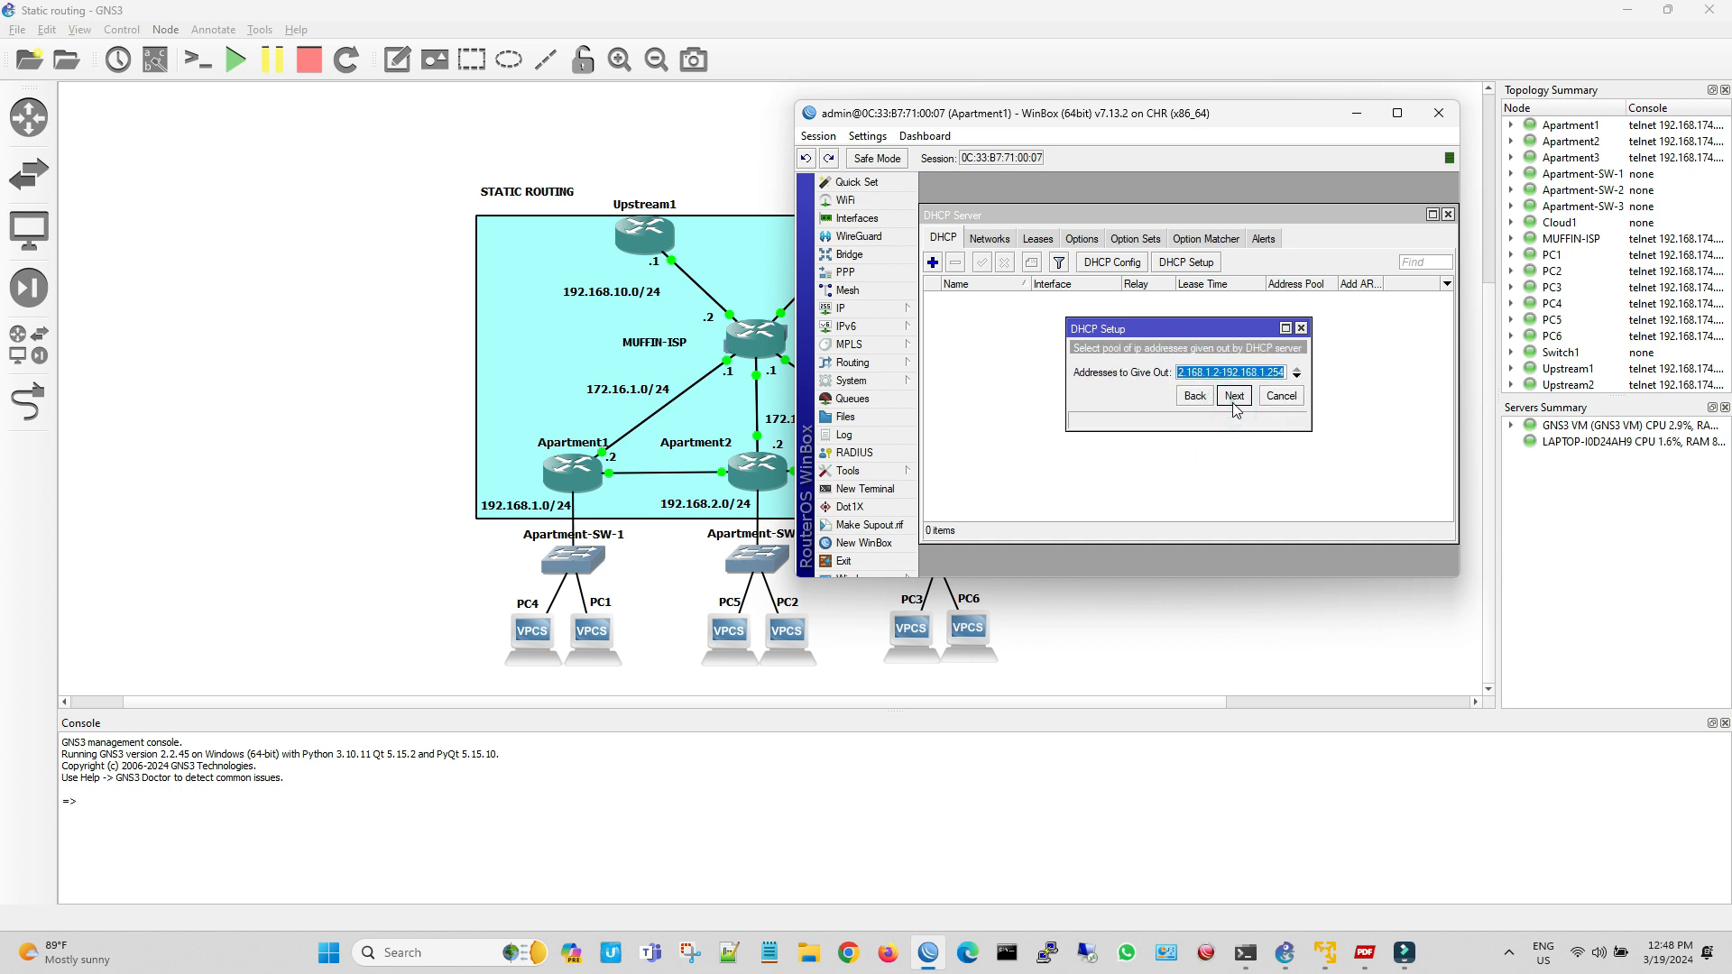
pyautogui.click(1234, 397)
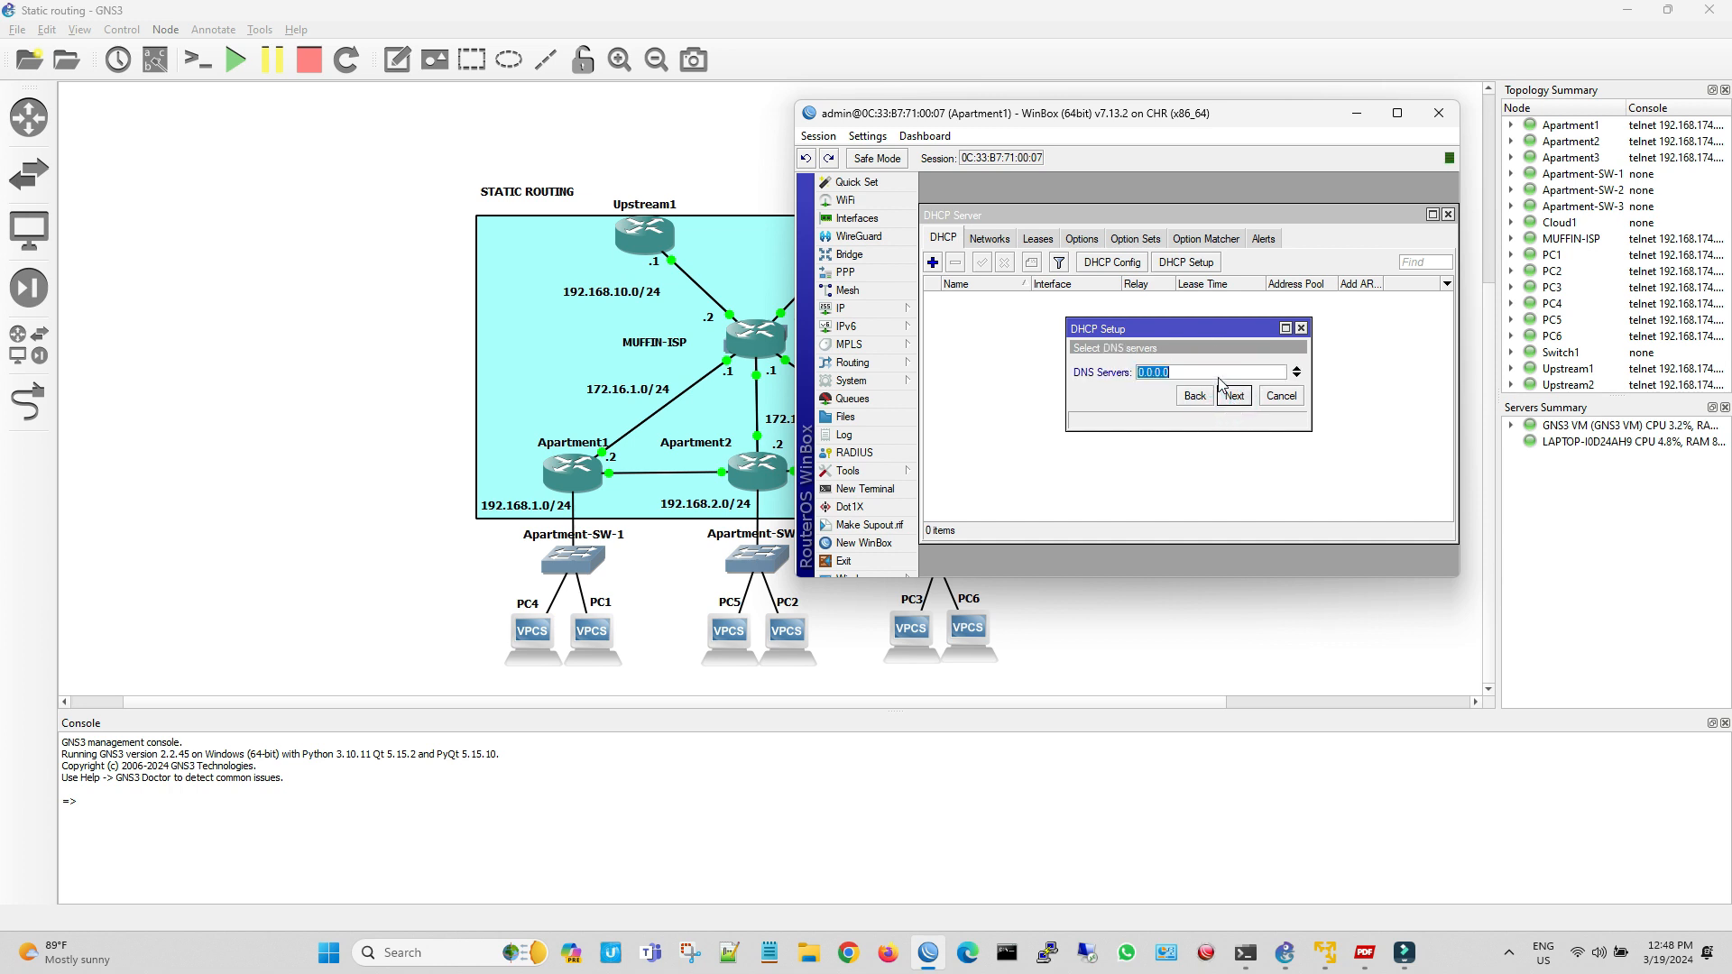
# Enter 8.8.8.8 and a second DNS server, accept the 00:30:00 lease time, and finish the DHCP setup
pyautogui.click(1214, 374)
pyautogui.write('8.')
pyautogui.click(1295, 376)
pyautogui.write('8.8')
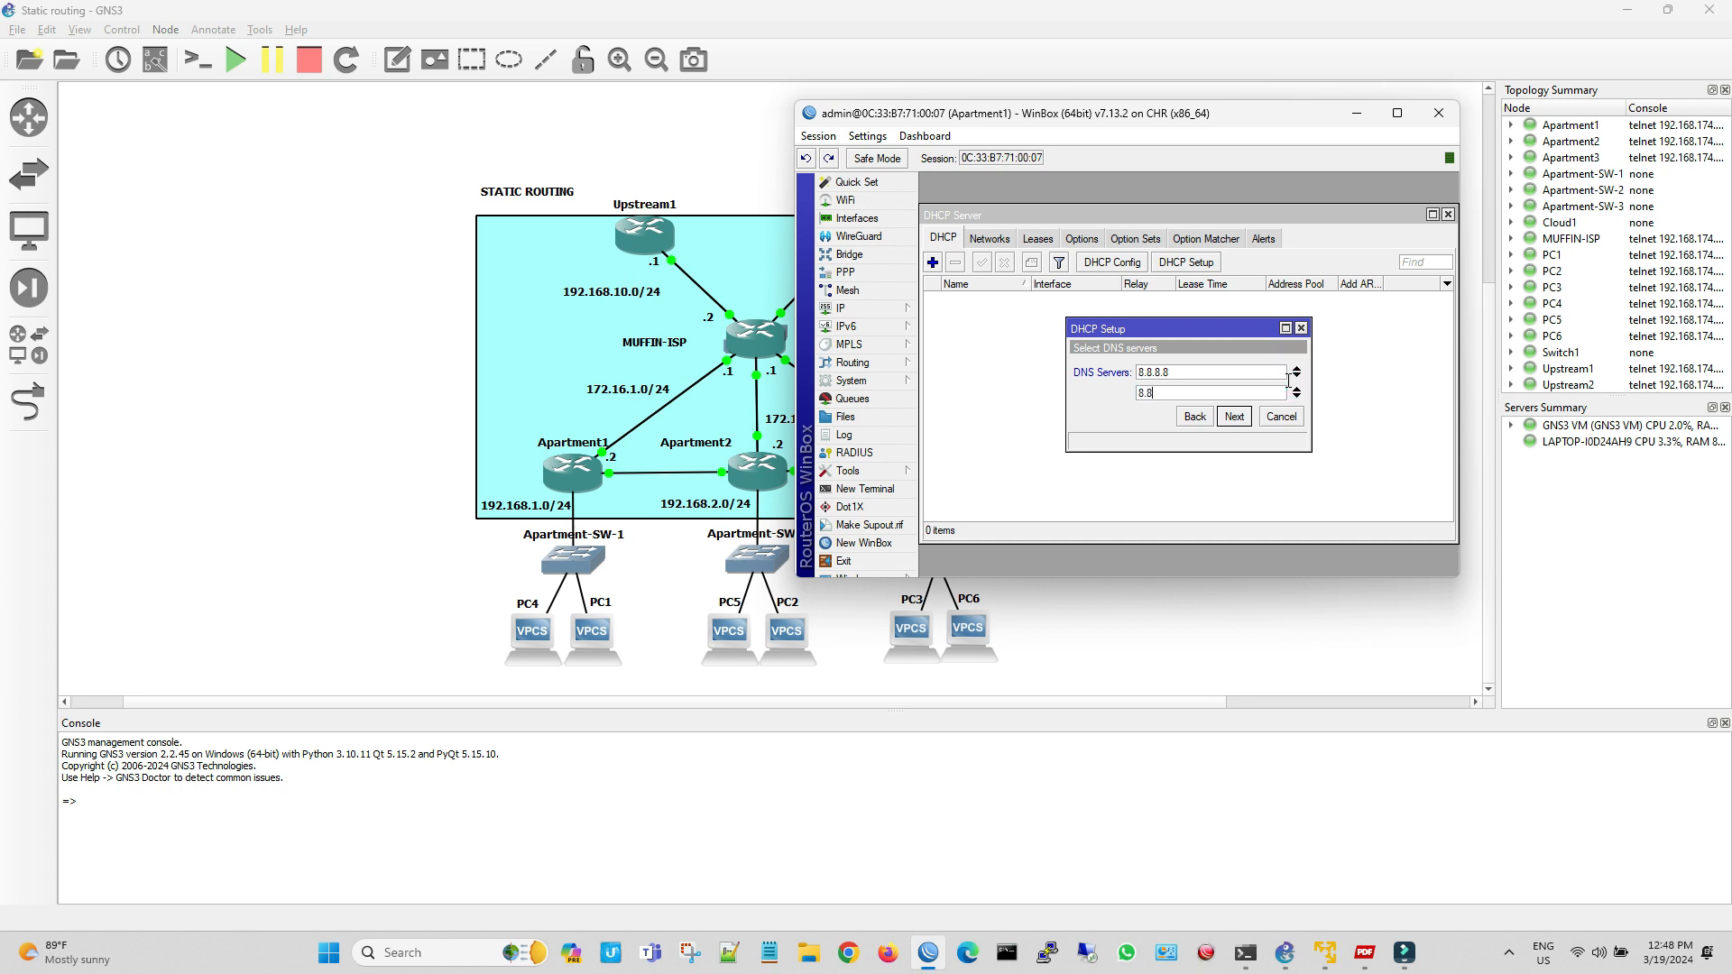
pyautogui.click(1234, 415)
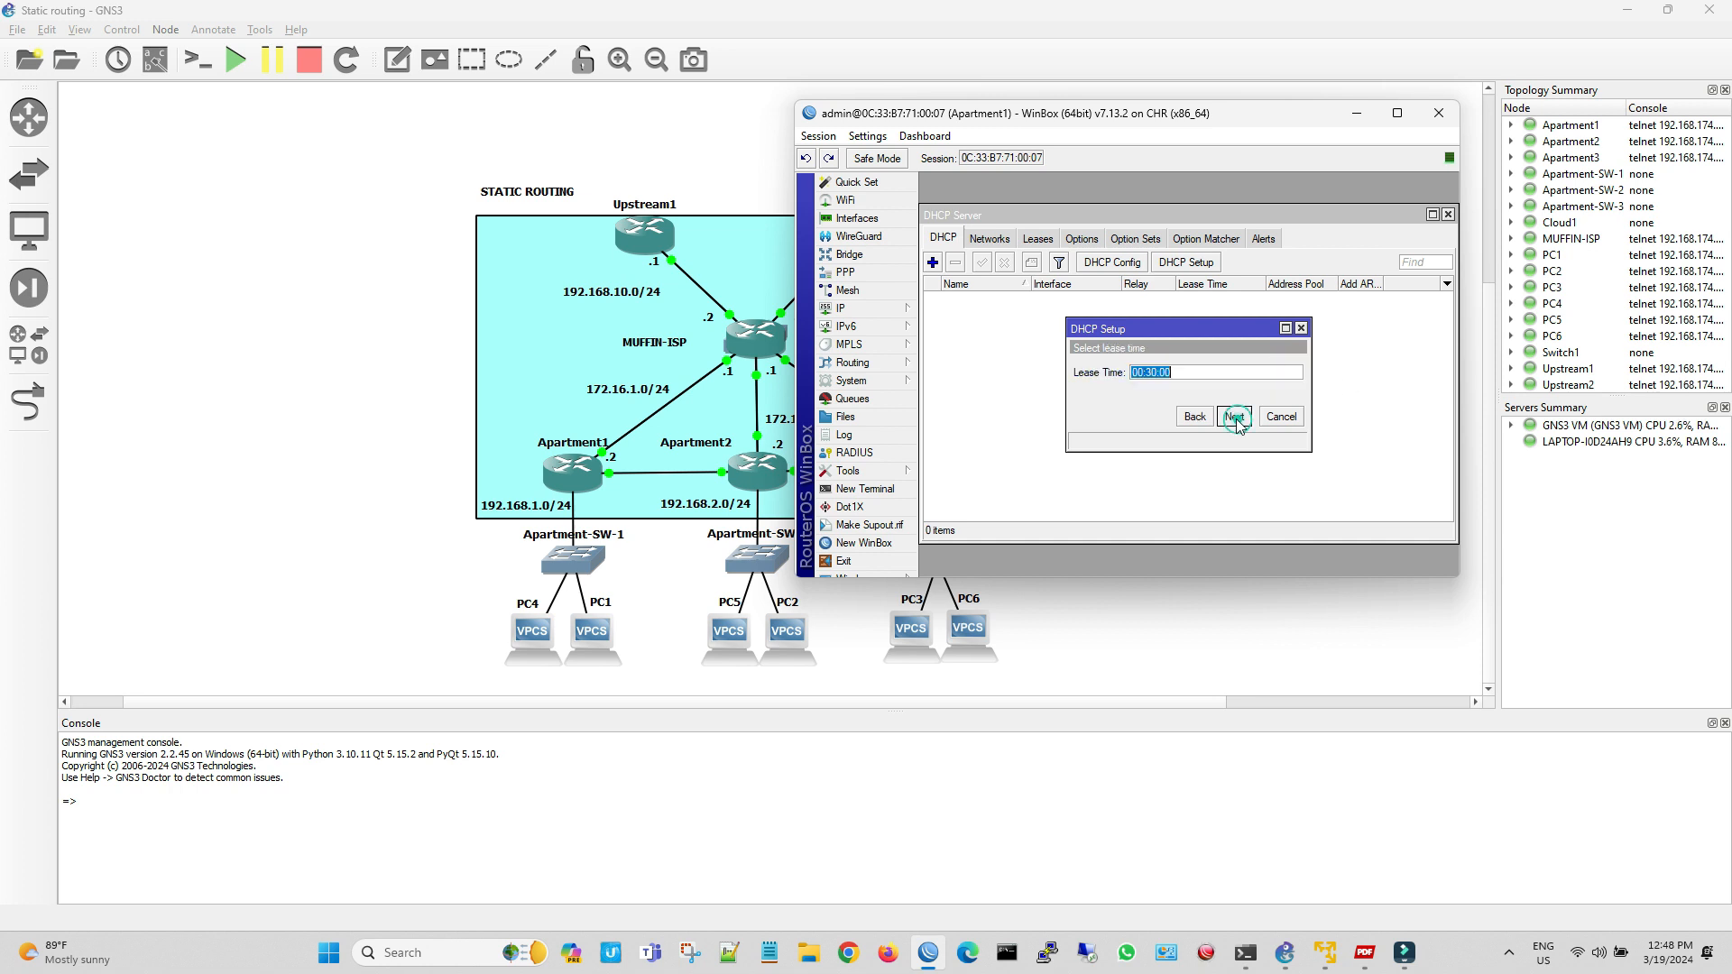
pyautogui.click(1234, 415)
pyautogui.click(1190, 368)
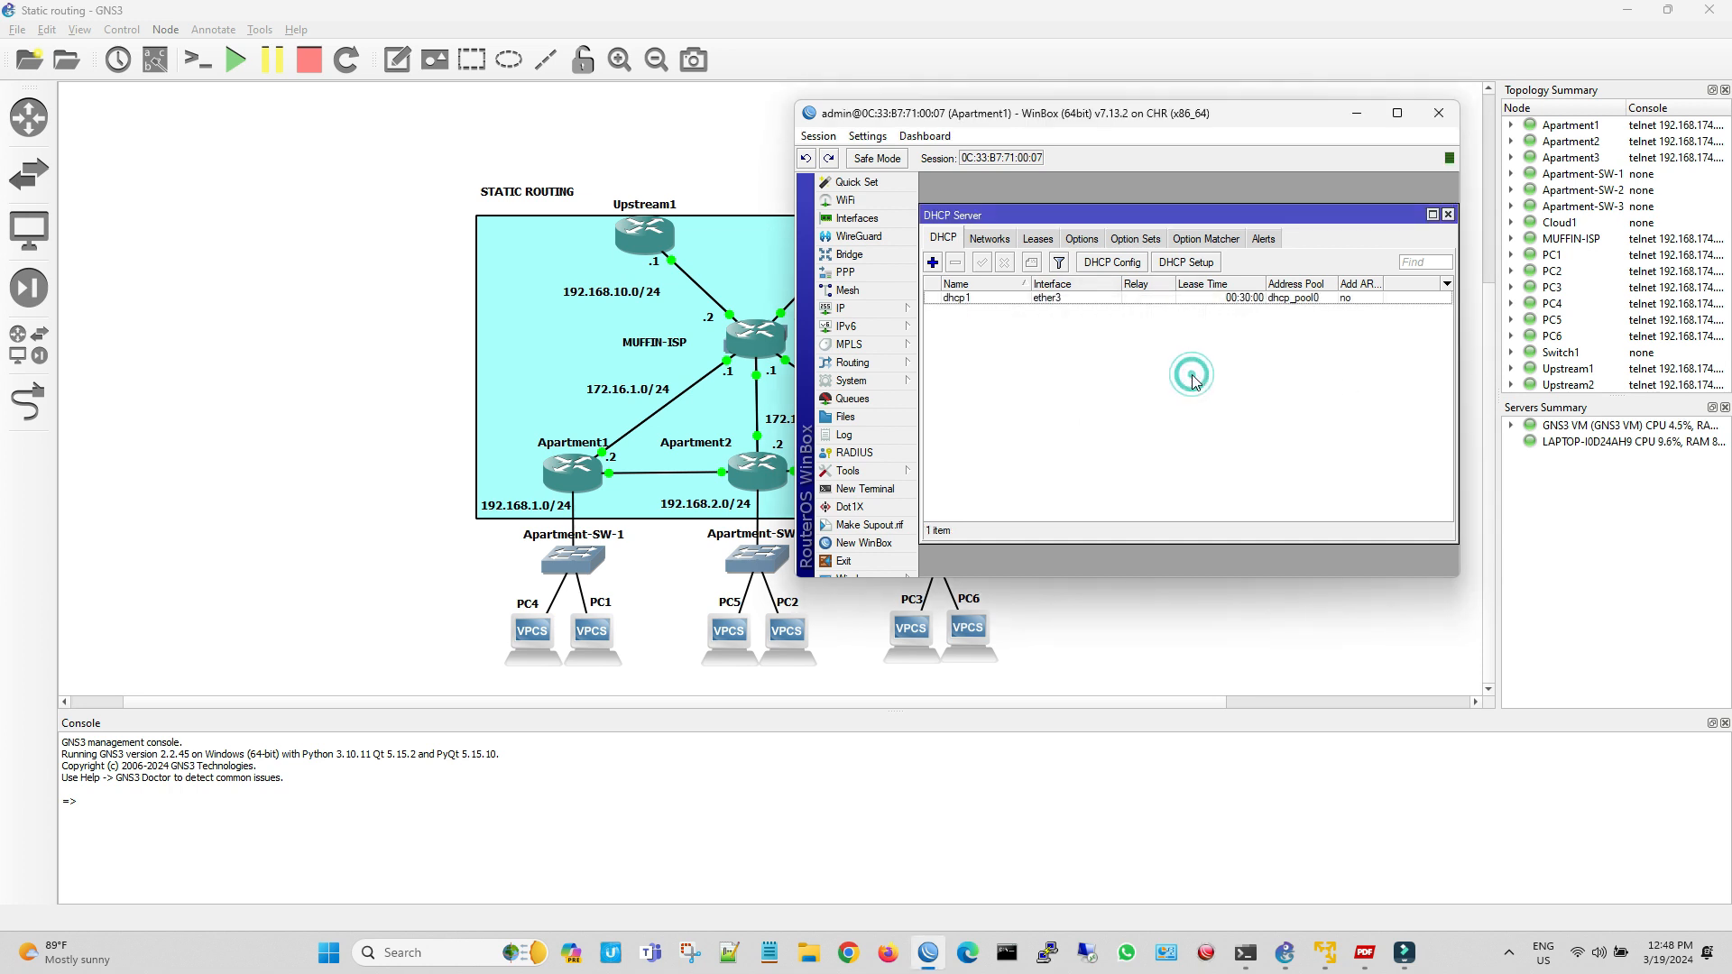
# Create a srcnat rule in Apartment1's firewall with source address 192.168.1.0/24 and out interface ether1
pyautogui.click(886, 305)
pyautogui.click(990, 436)
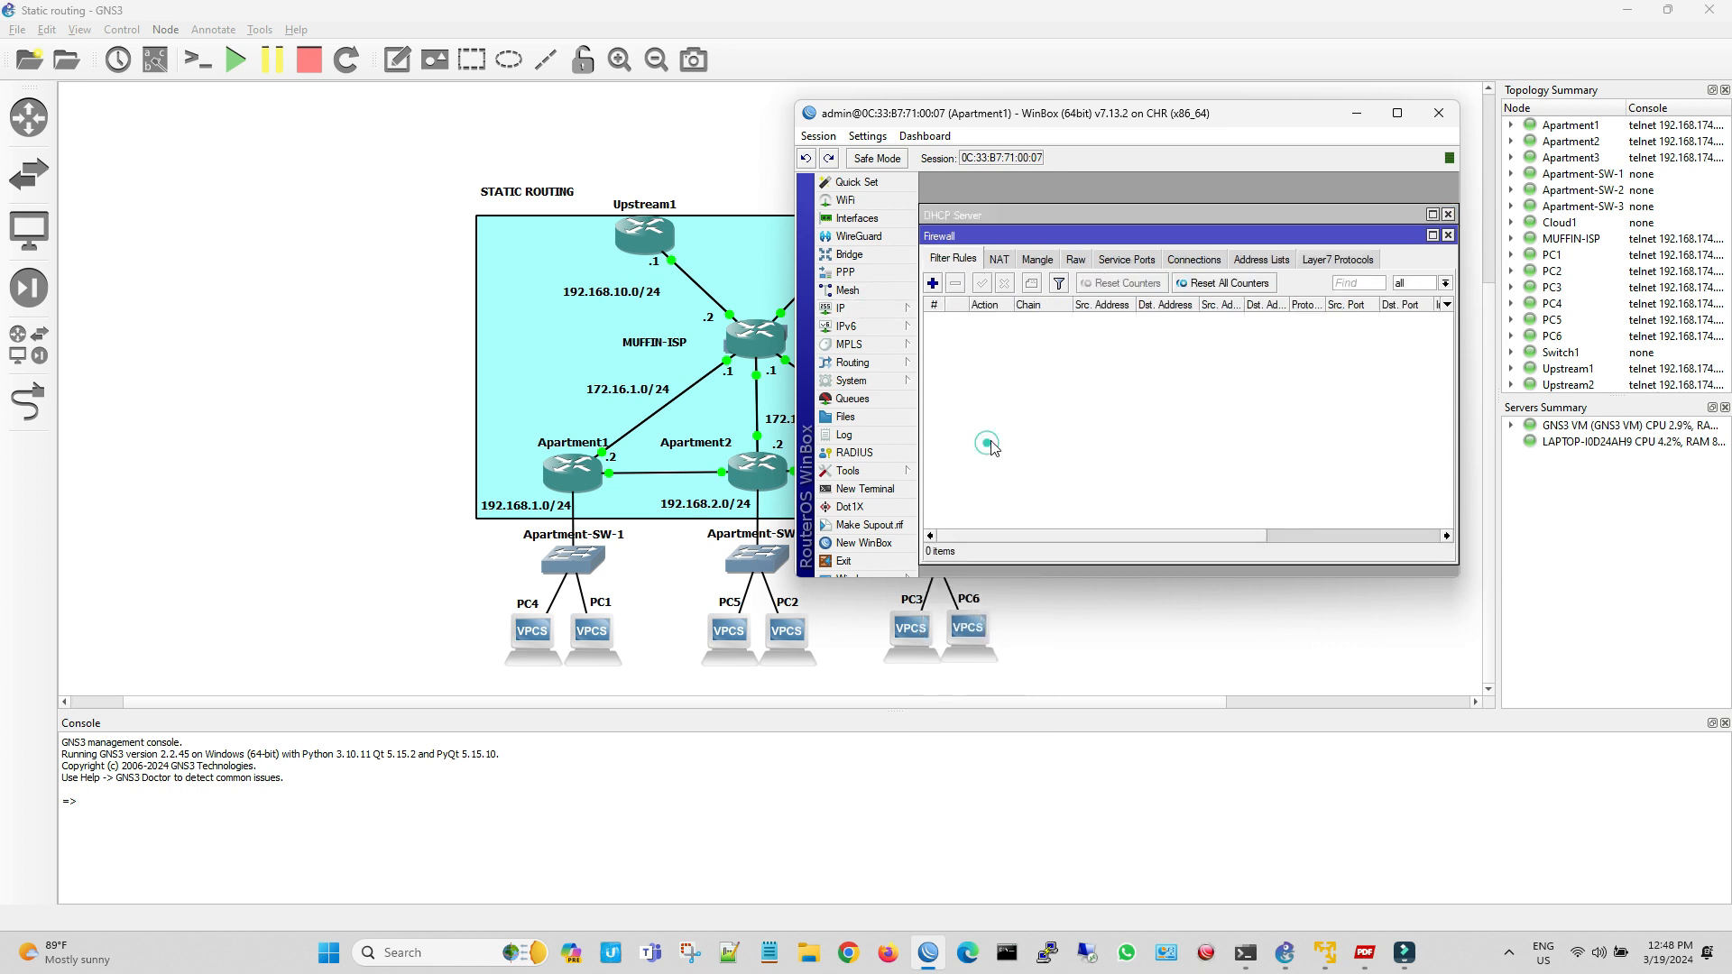
pyautogui.click(998, 260)
pyautogui.click(933, 284)
pyautogui.click(1159, 252)
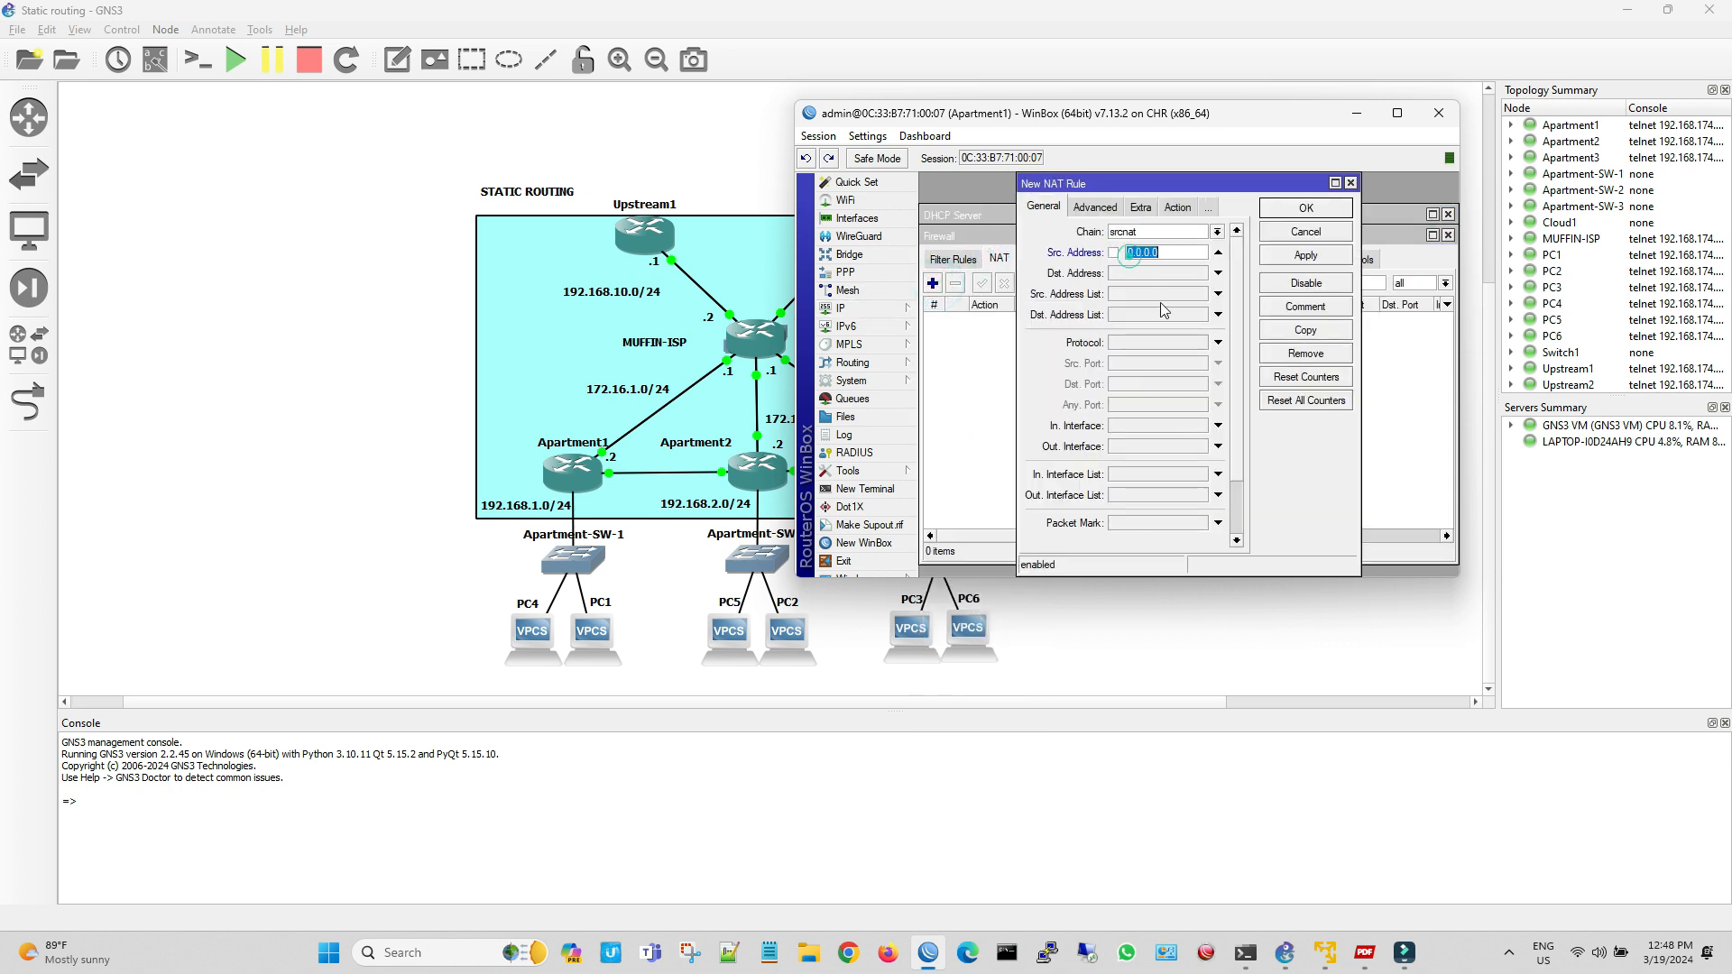
pyautogui.write('192.168.1.0/24')
pyautogui.click(1163, 447)
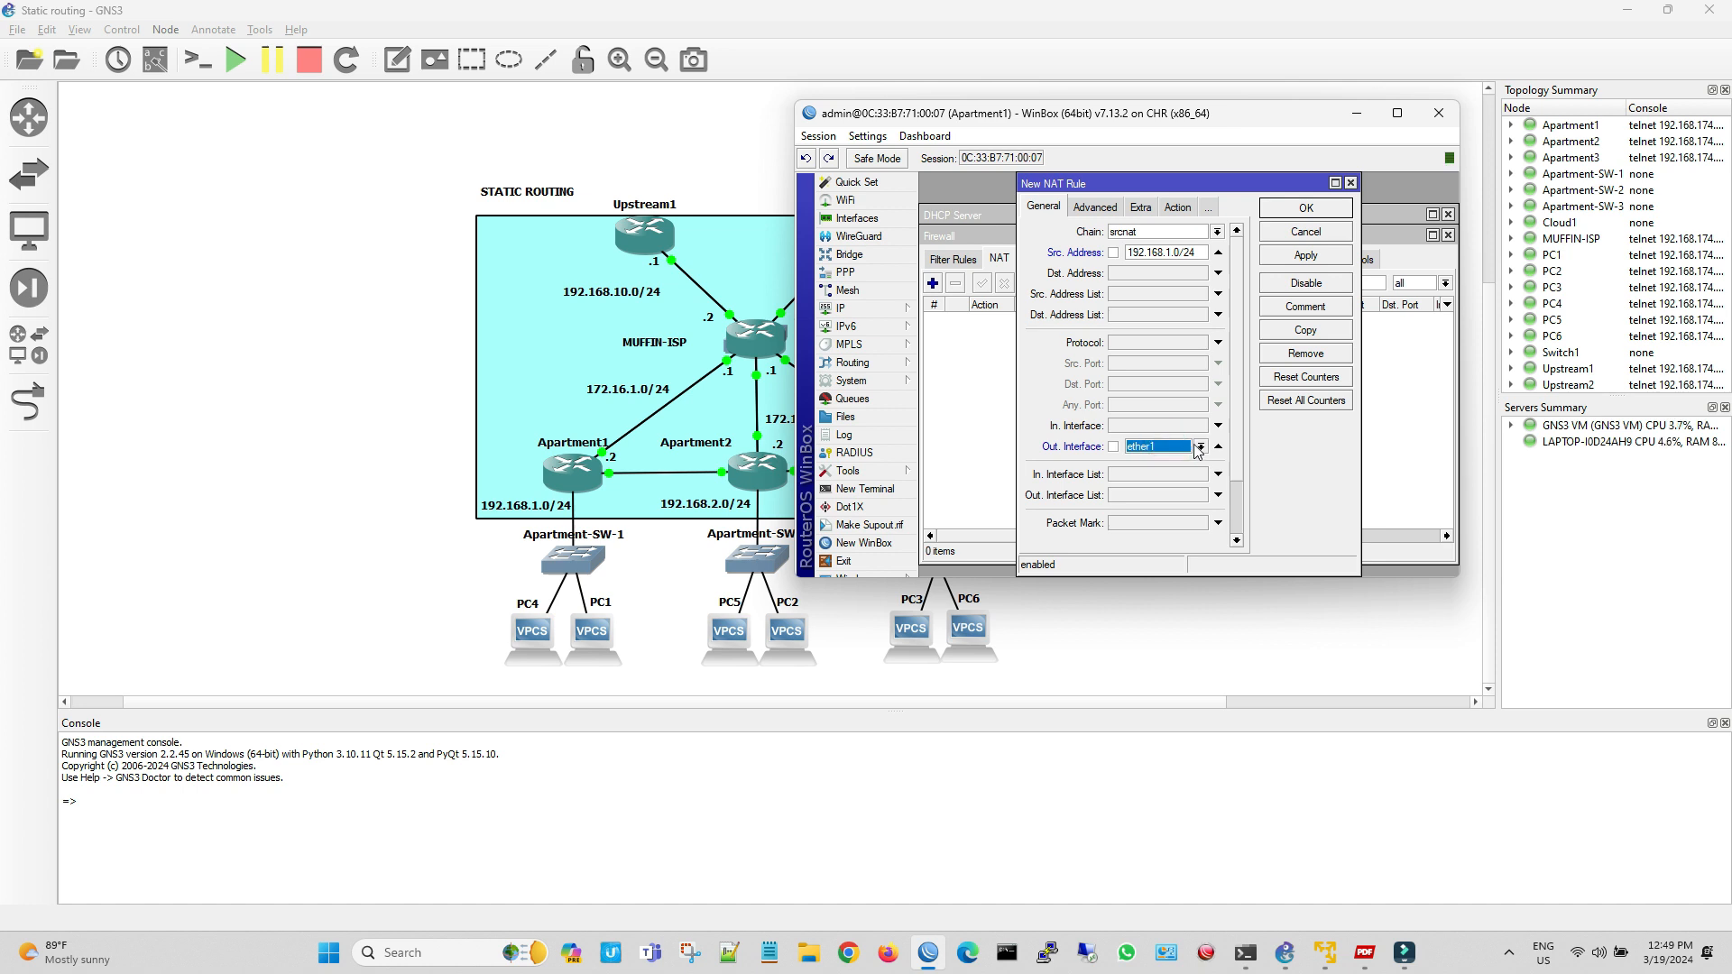
pyautogui.click(1199, 447)
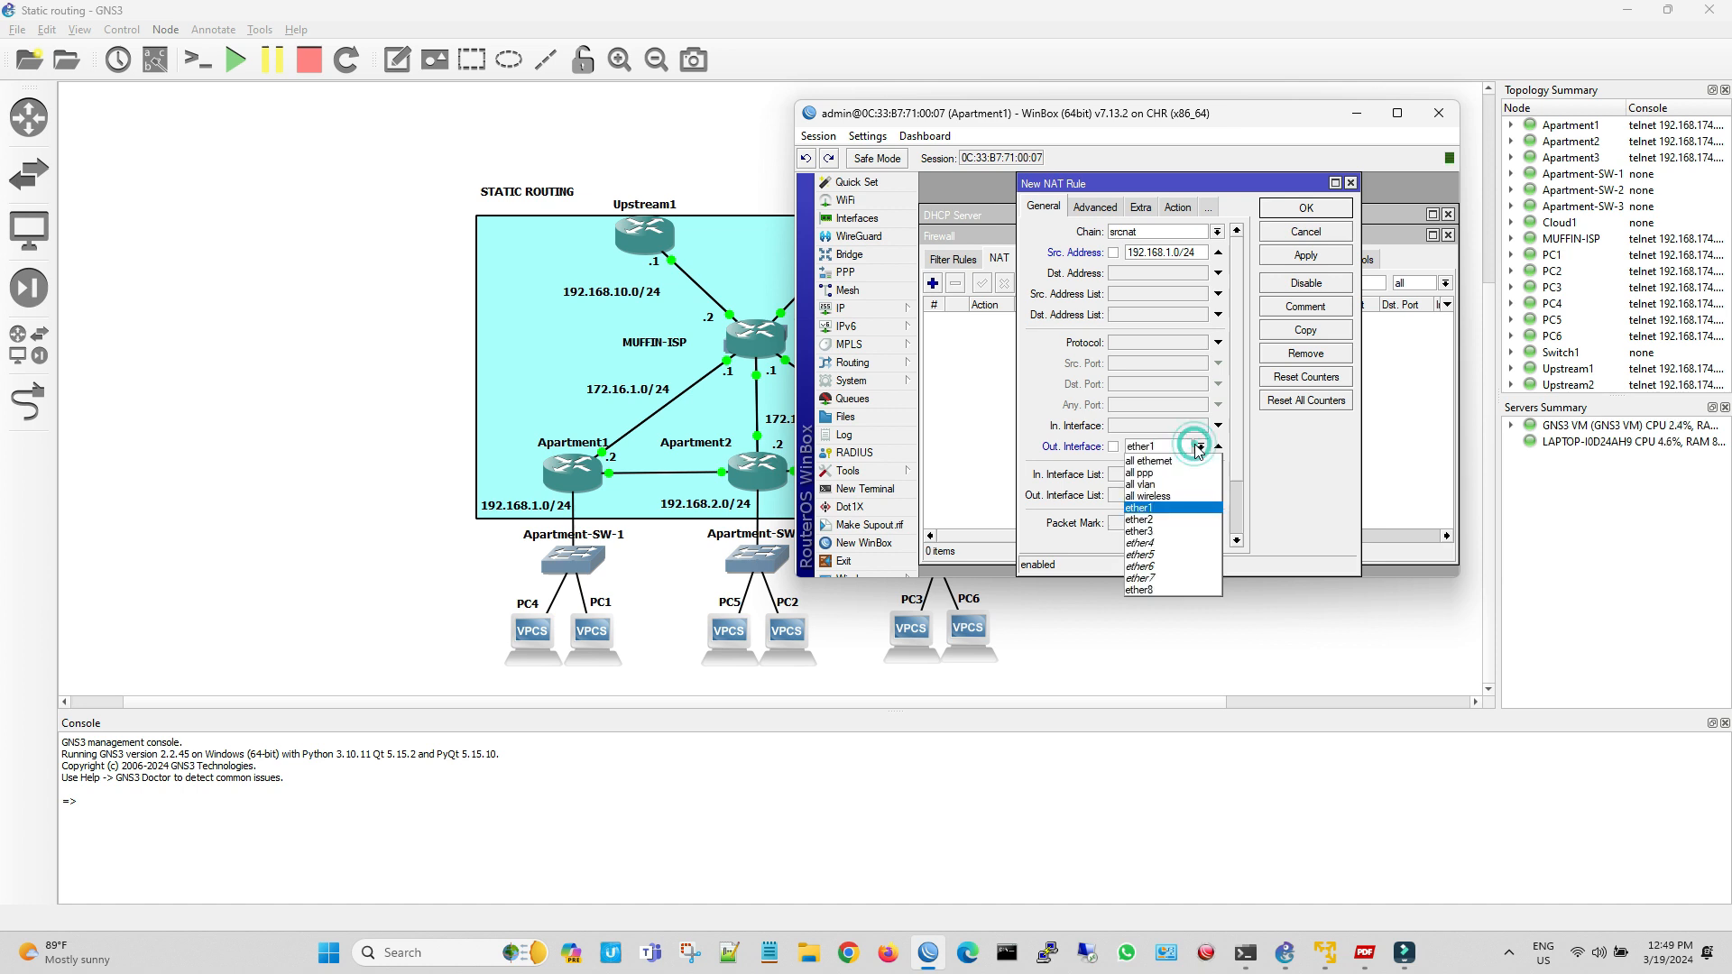
pyautogui.click(1184, 510)
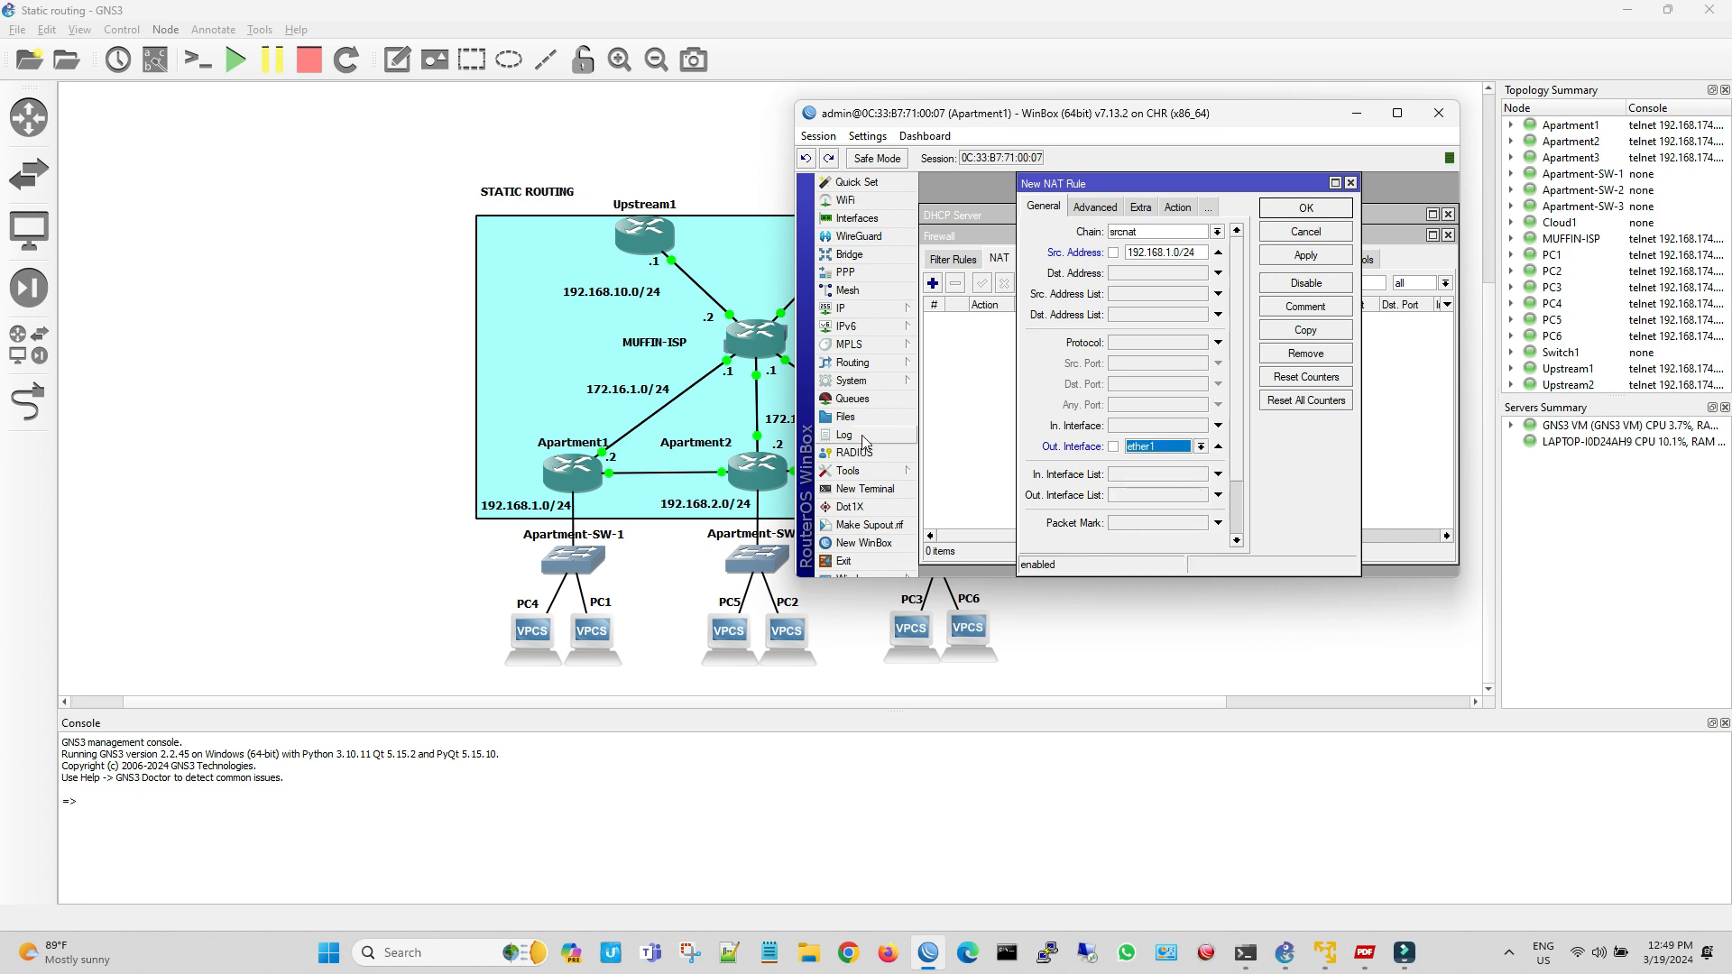
pyautogui.click(1306, 258)
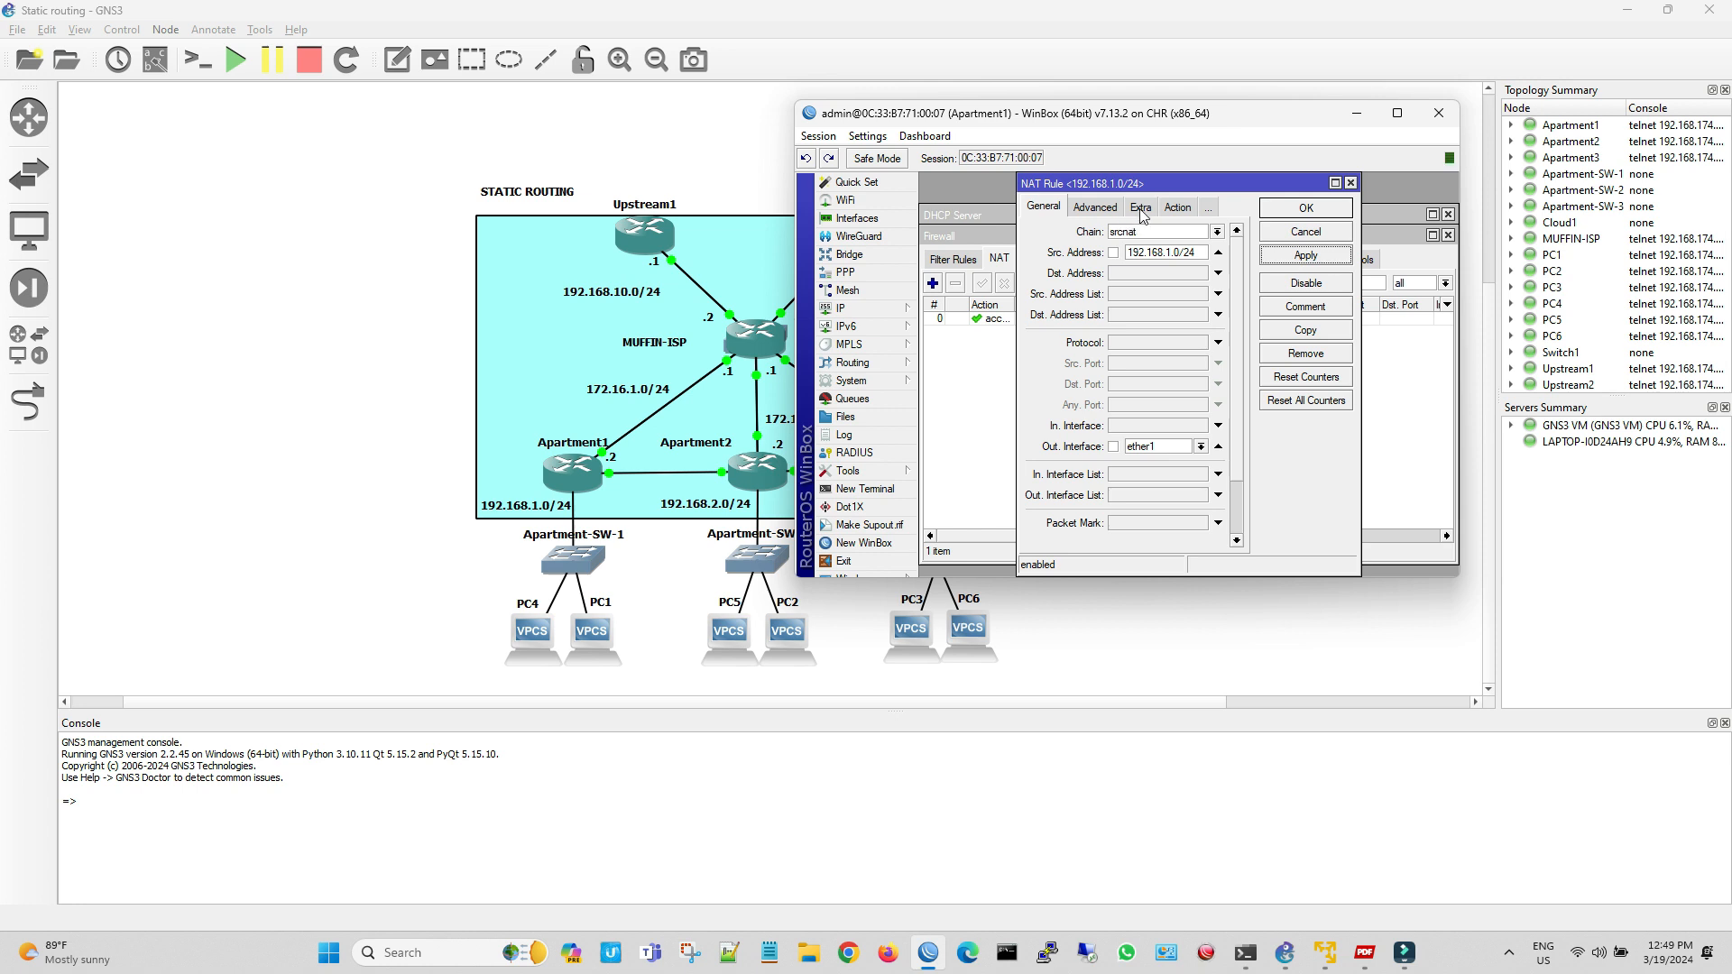
# Set the 192.168.1.0/24 NAT rule's action to masquerade and save the rule
pyautogui.click(1134, 210)
pyautogui.click(1141, 231)
pyautogui.click(1142, 319)
pyautogui.click(1320, 255)
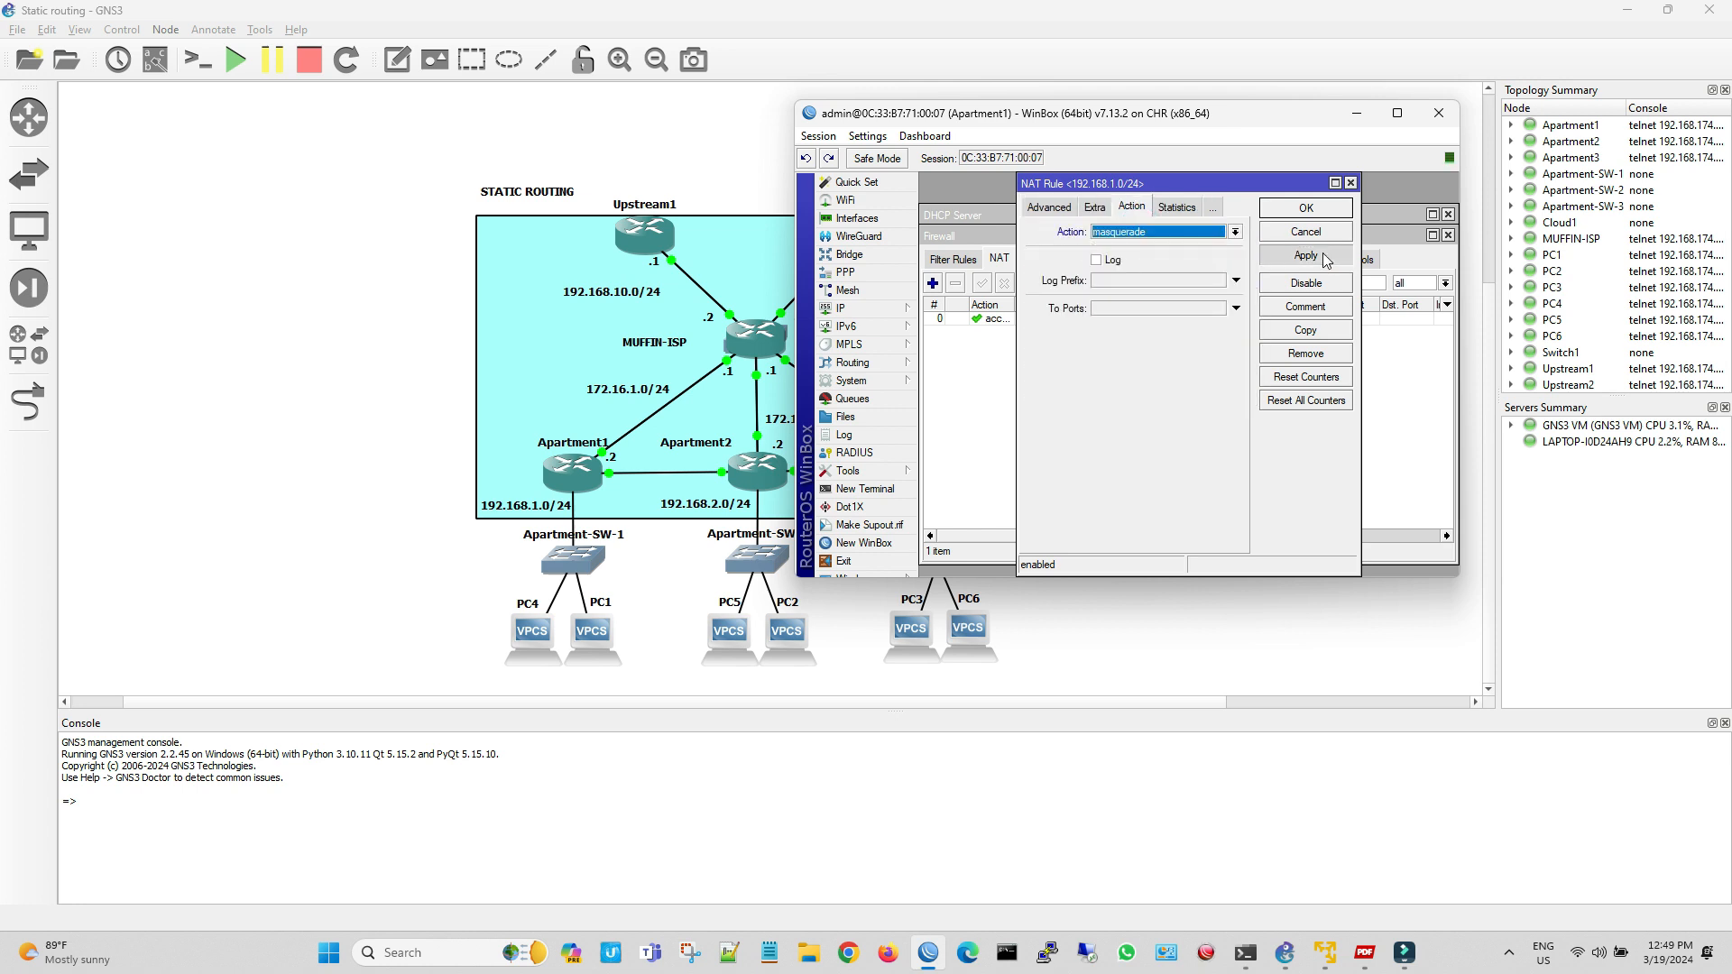
pyautogui.click(1325, 213)
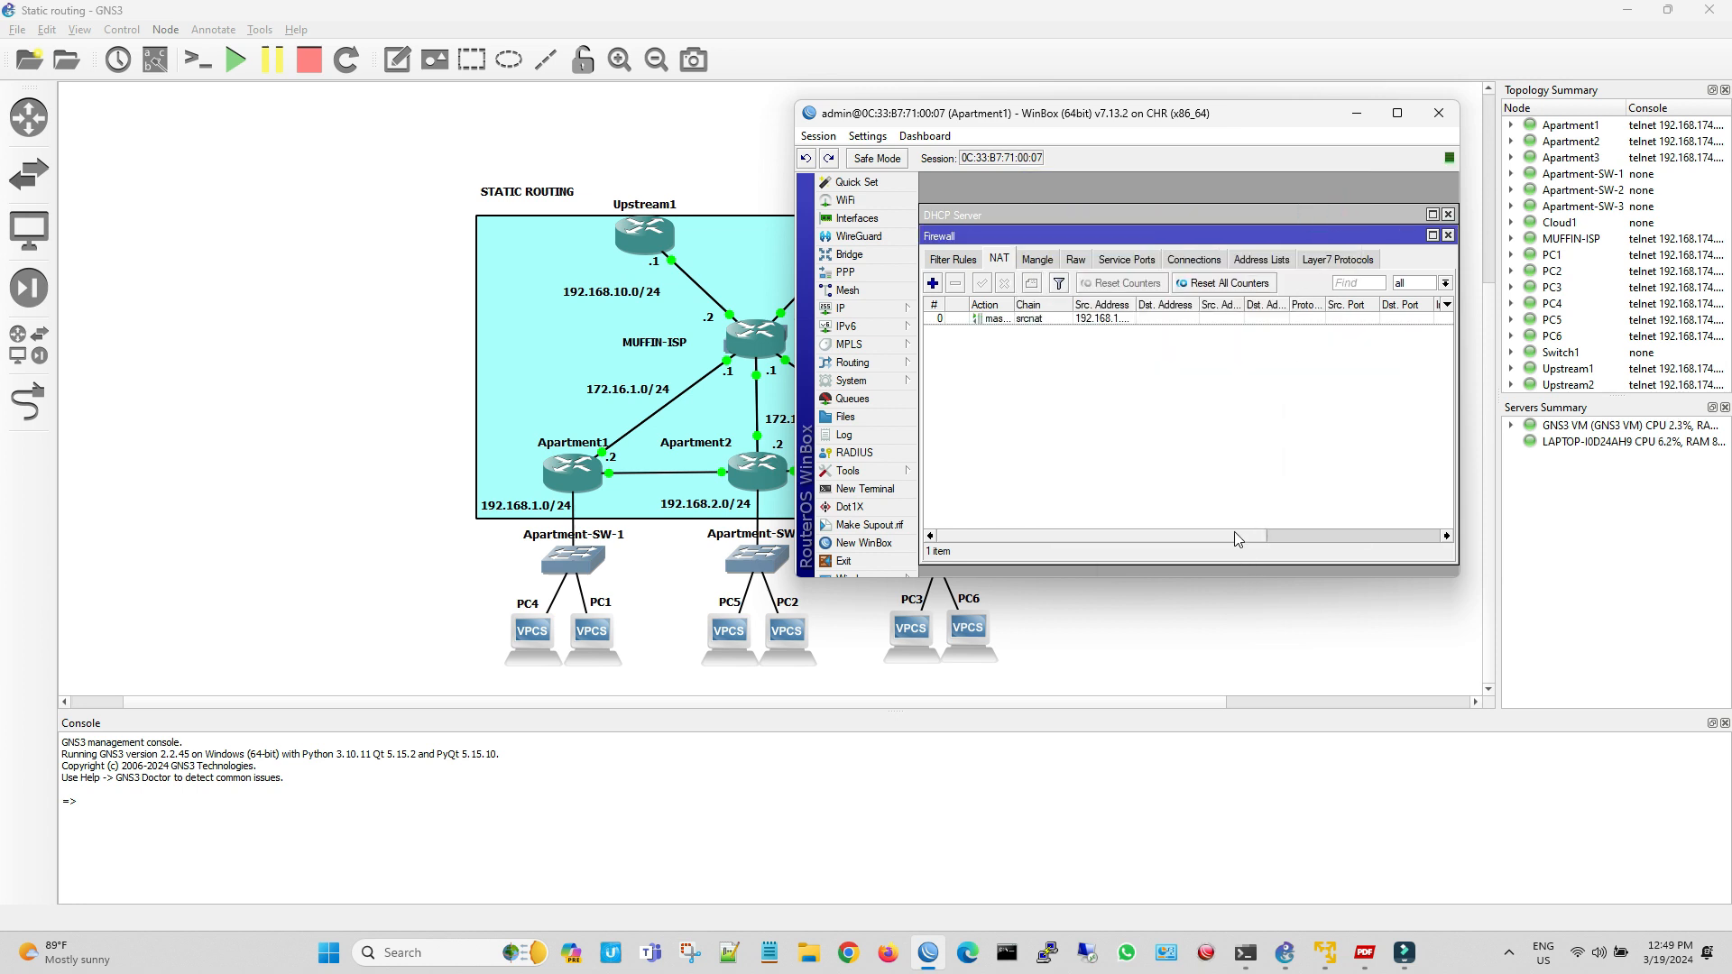
# Check the new rule in the NAT list and close Apartment1's Firewall and DHCP Server windows
pyautogui.moveTo(1235, 534); pyautogui.dragTo(1133, 534)
pyautogui.click(1447, 234)
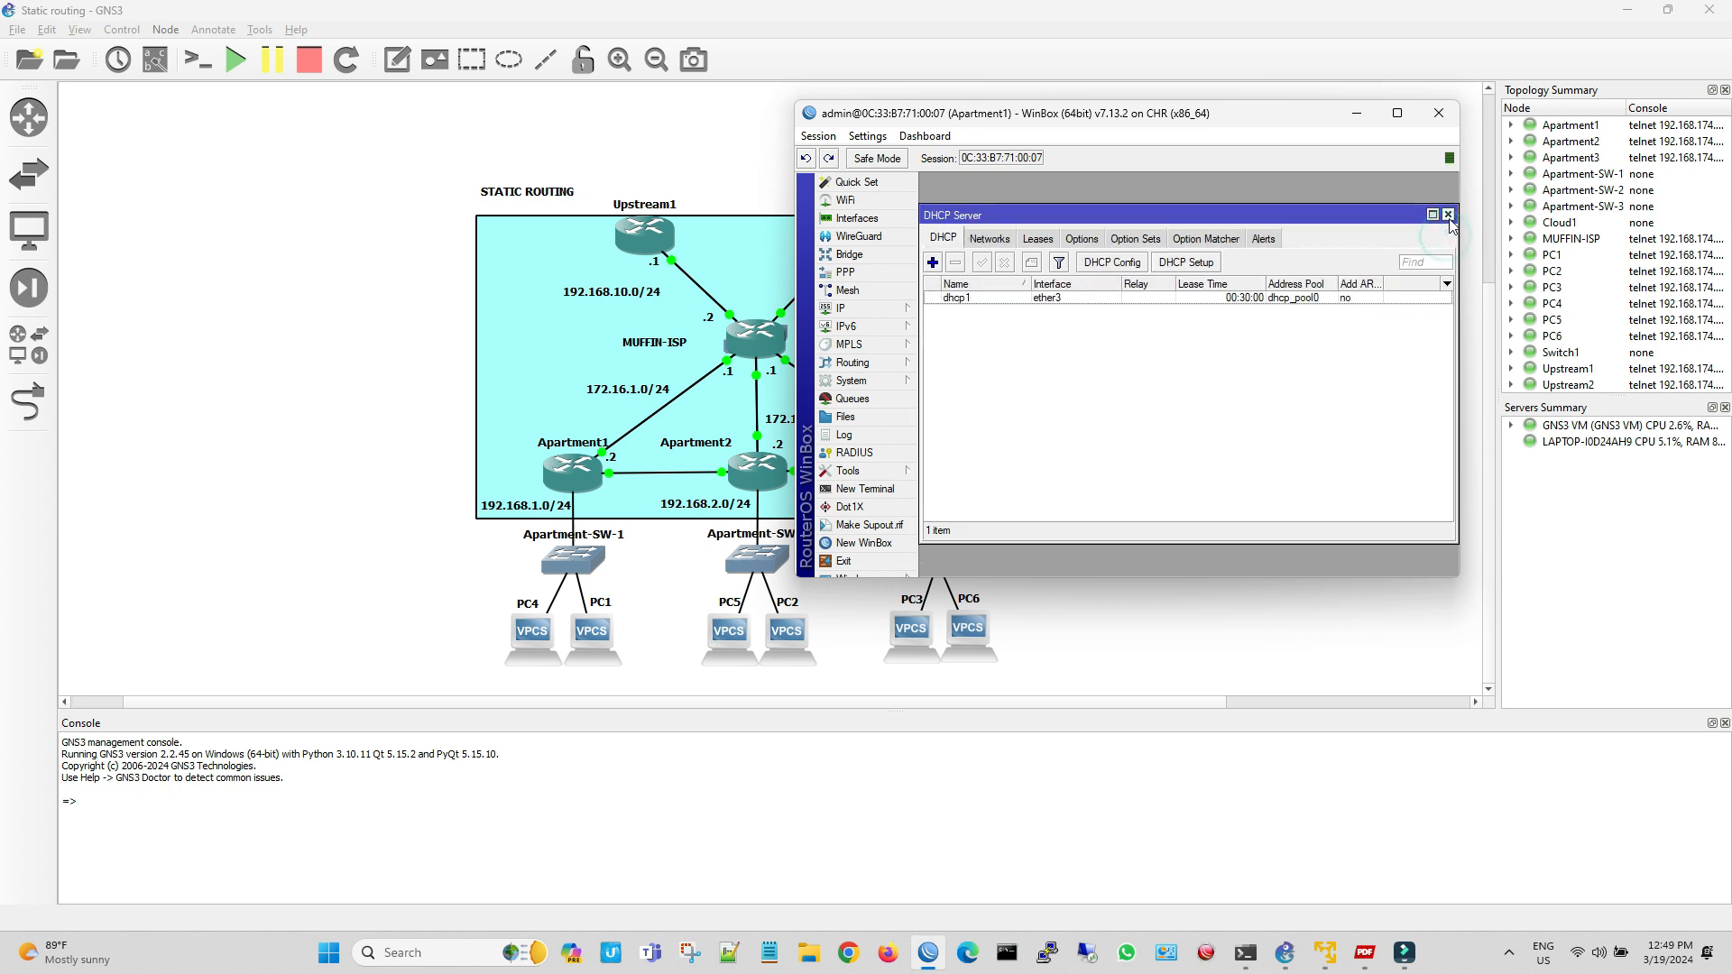
pyautogui.click(1447, 215)
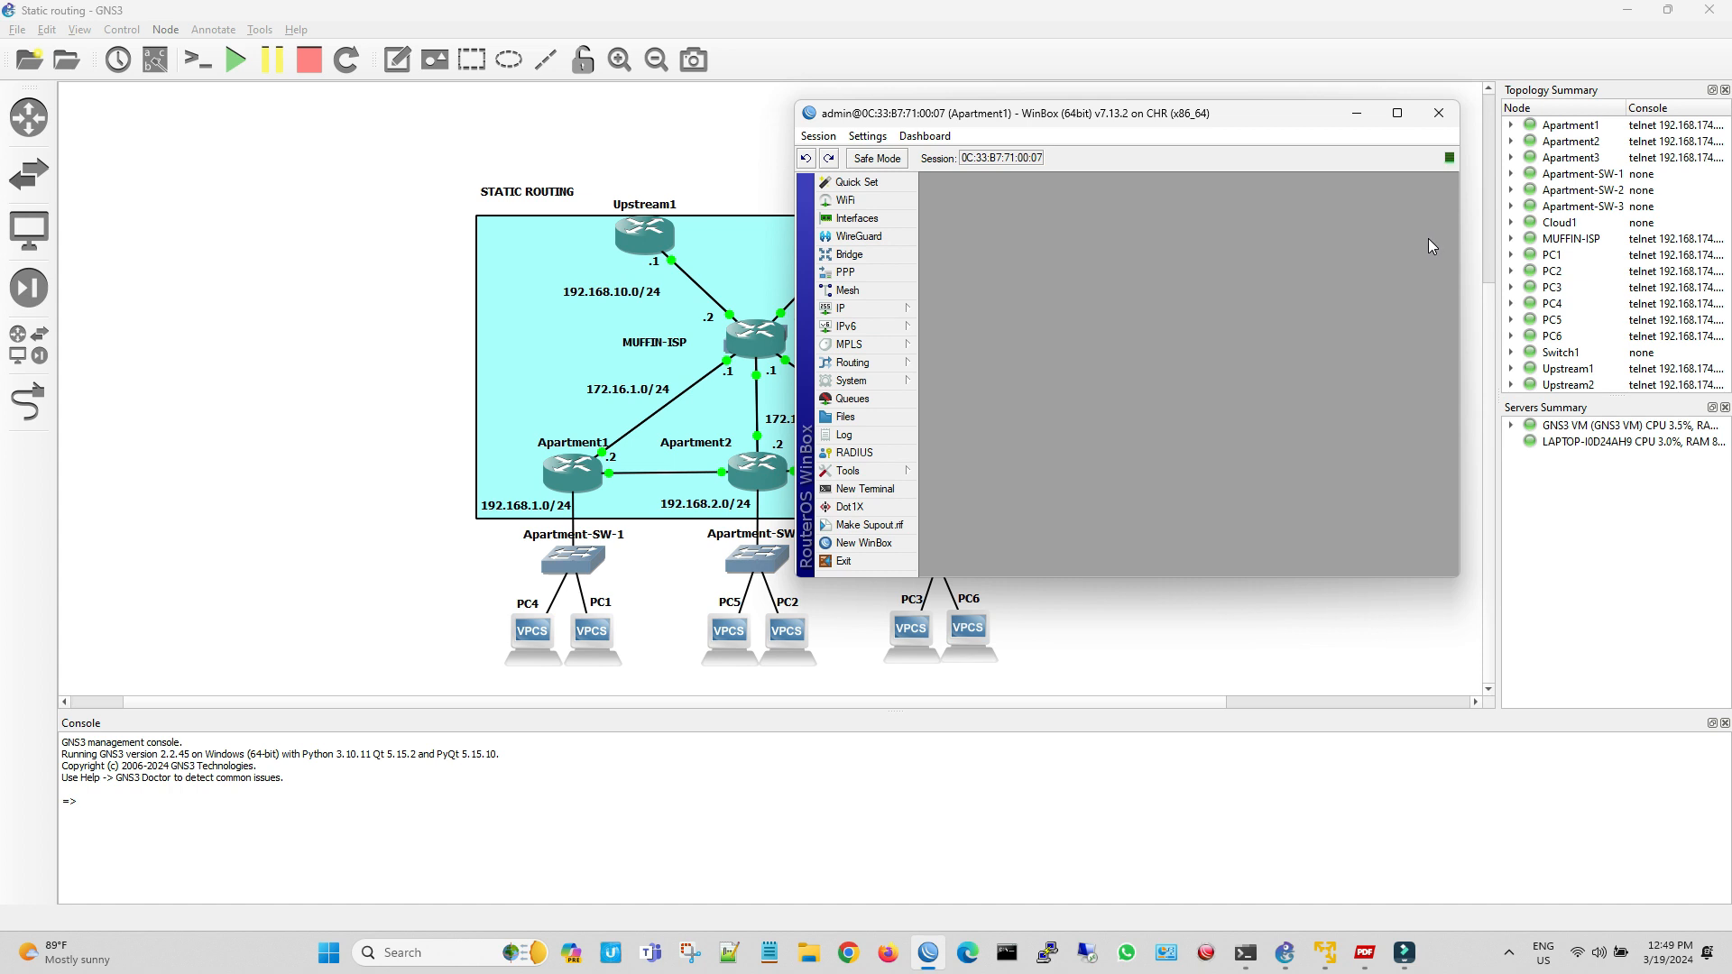
# Open PC1's console in the GNS3 topology and request an address with "ip dhcp"
pyautogui.click(577, 631)
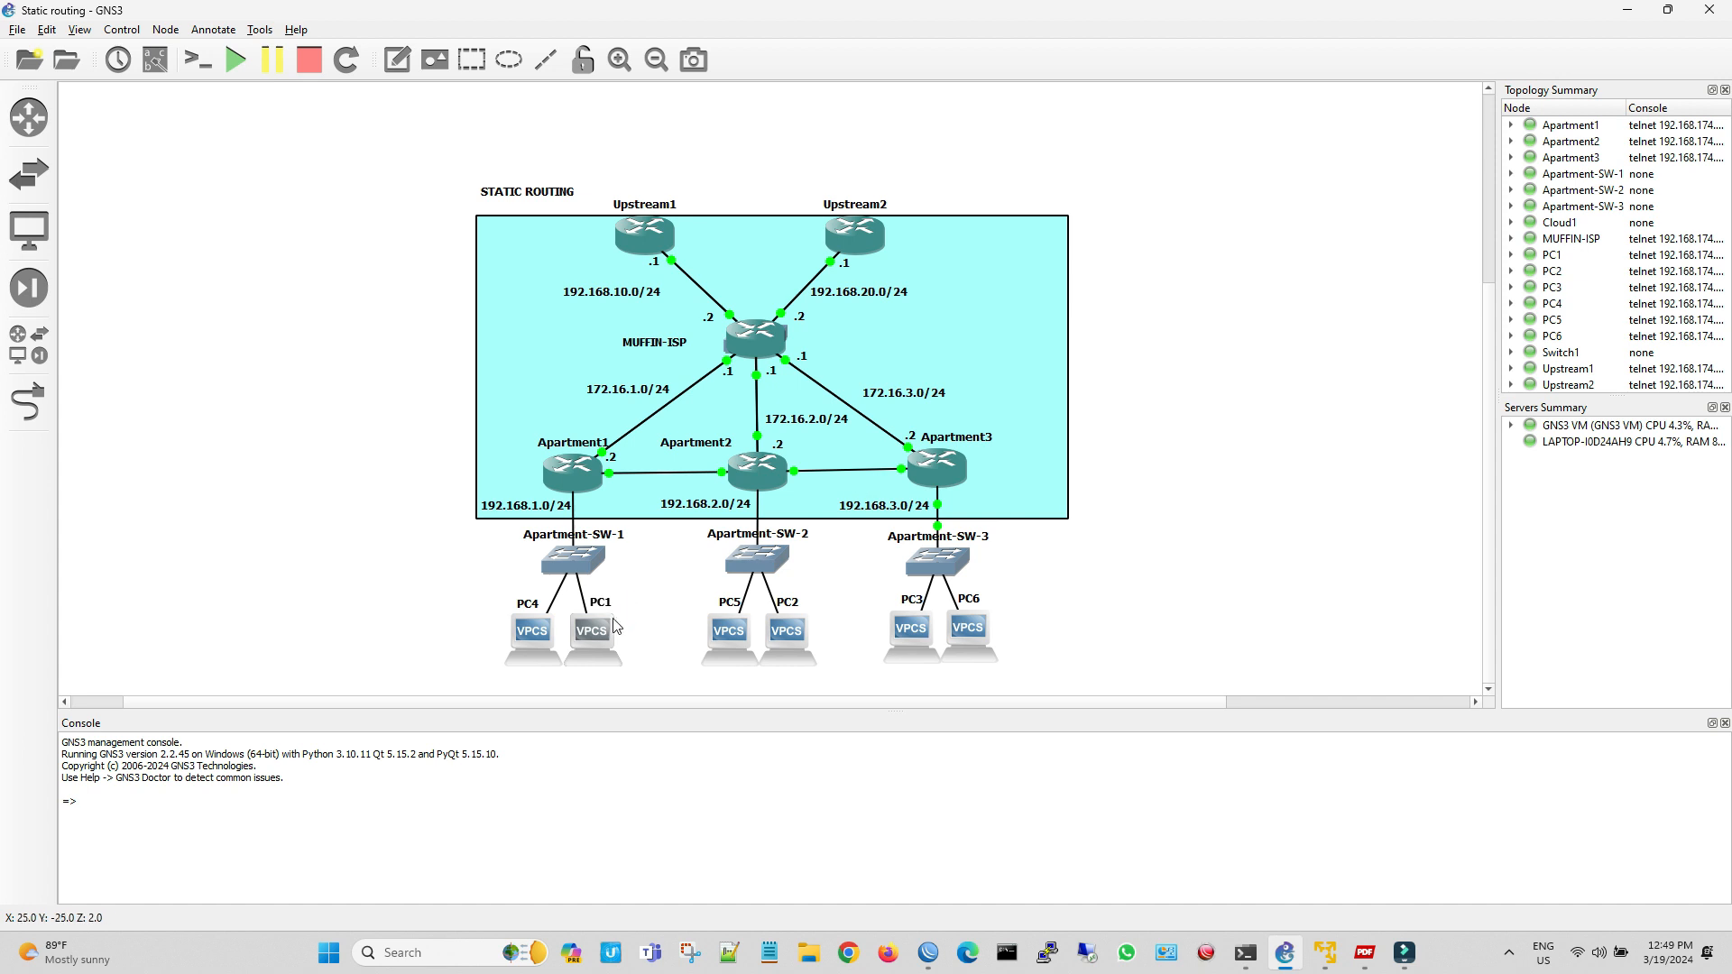
pyautogui.doubleClick(858, 470)
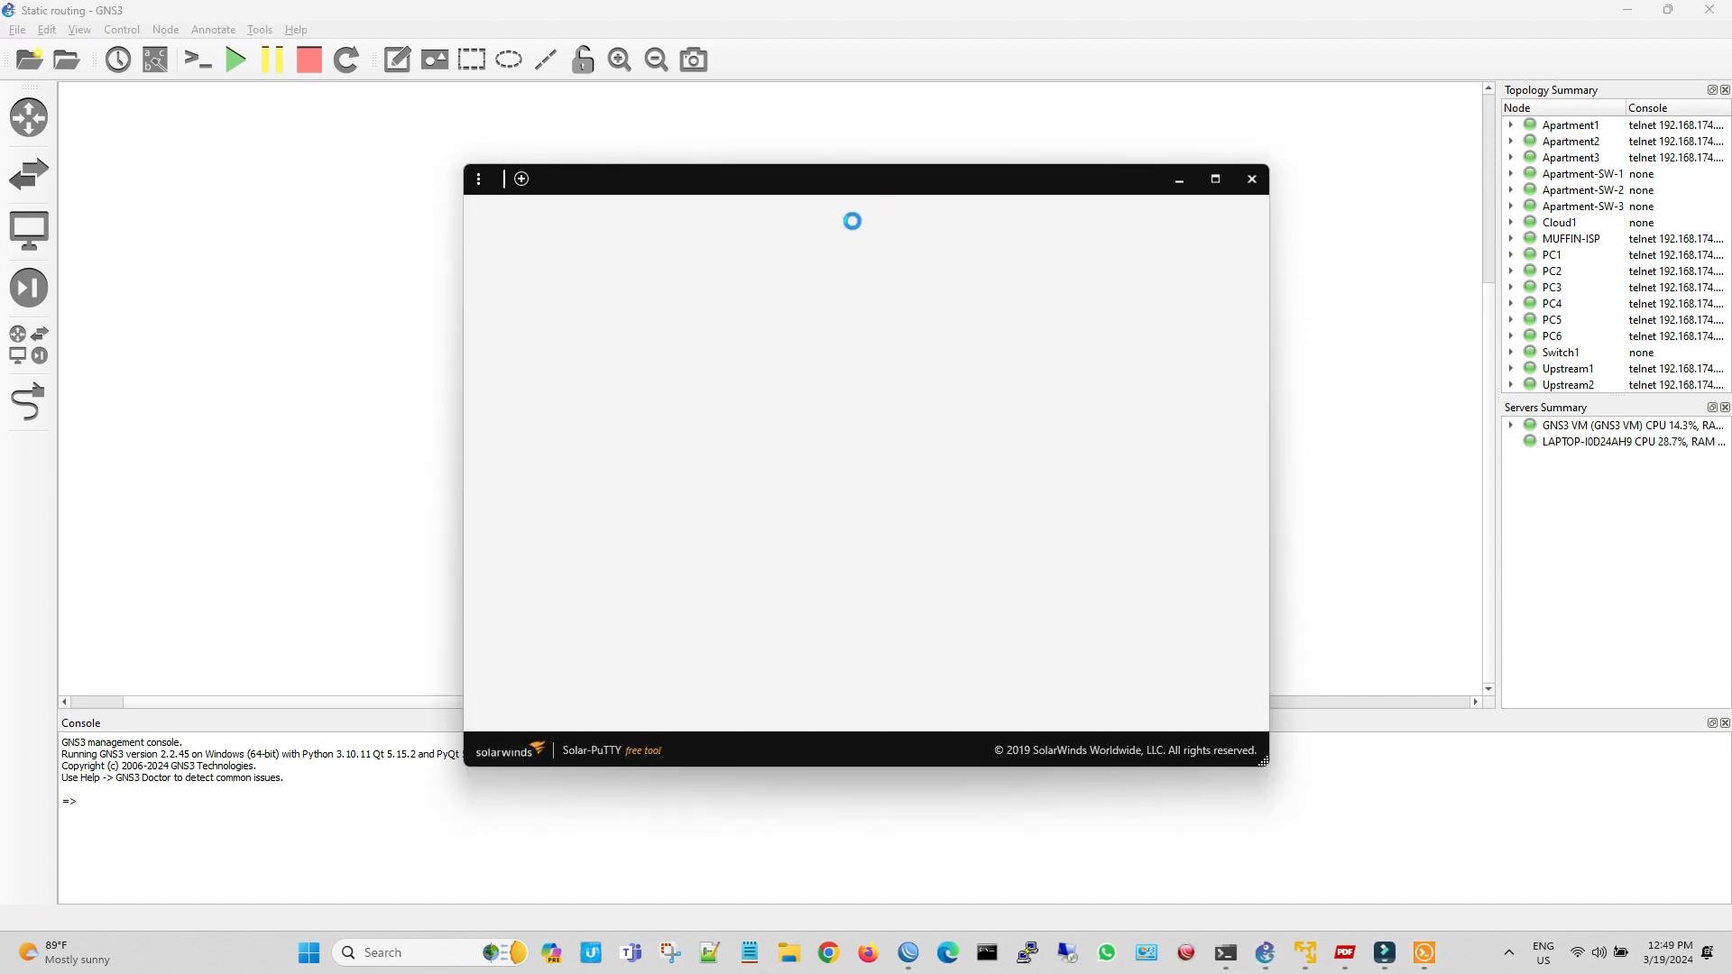
pyautogui.write('ip dhc')
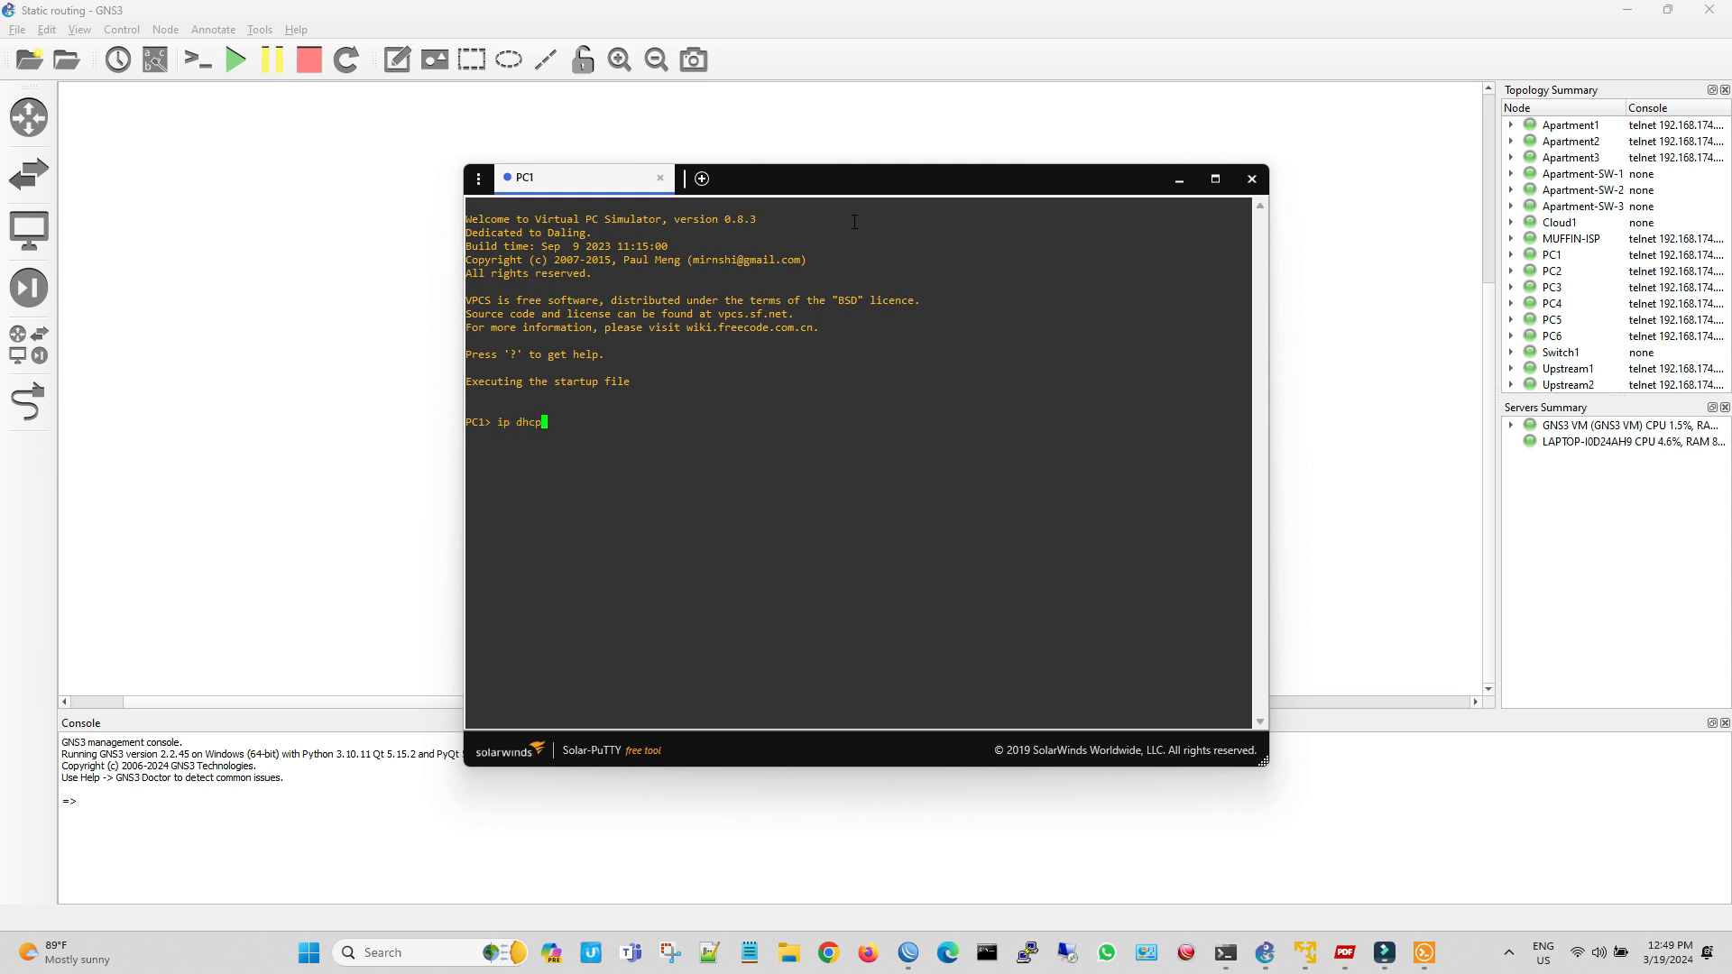
pyautogui.write('p')
pyautogui.press('Return')
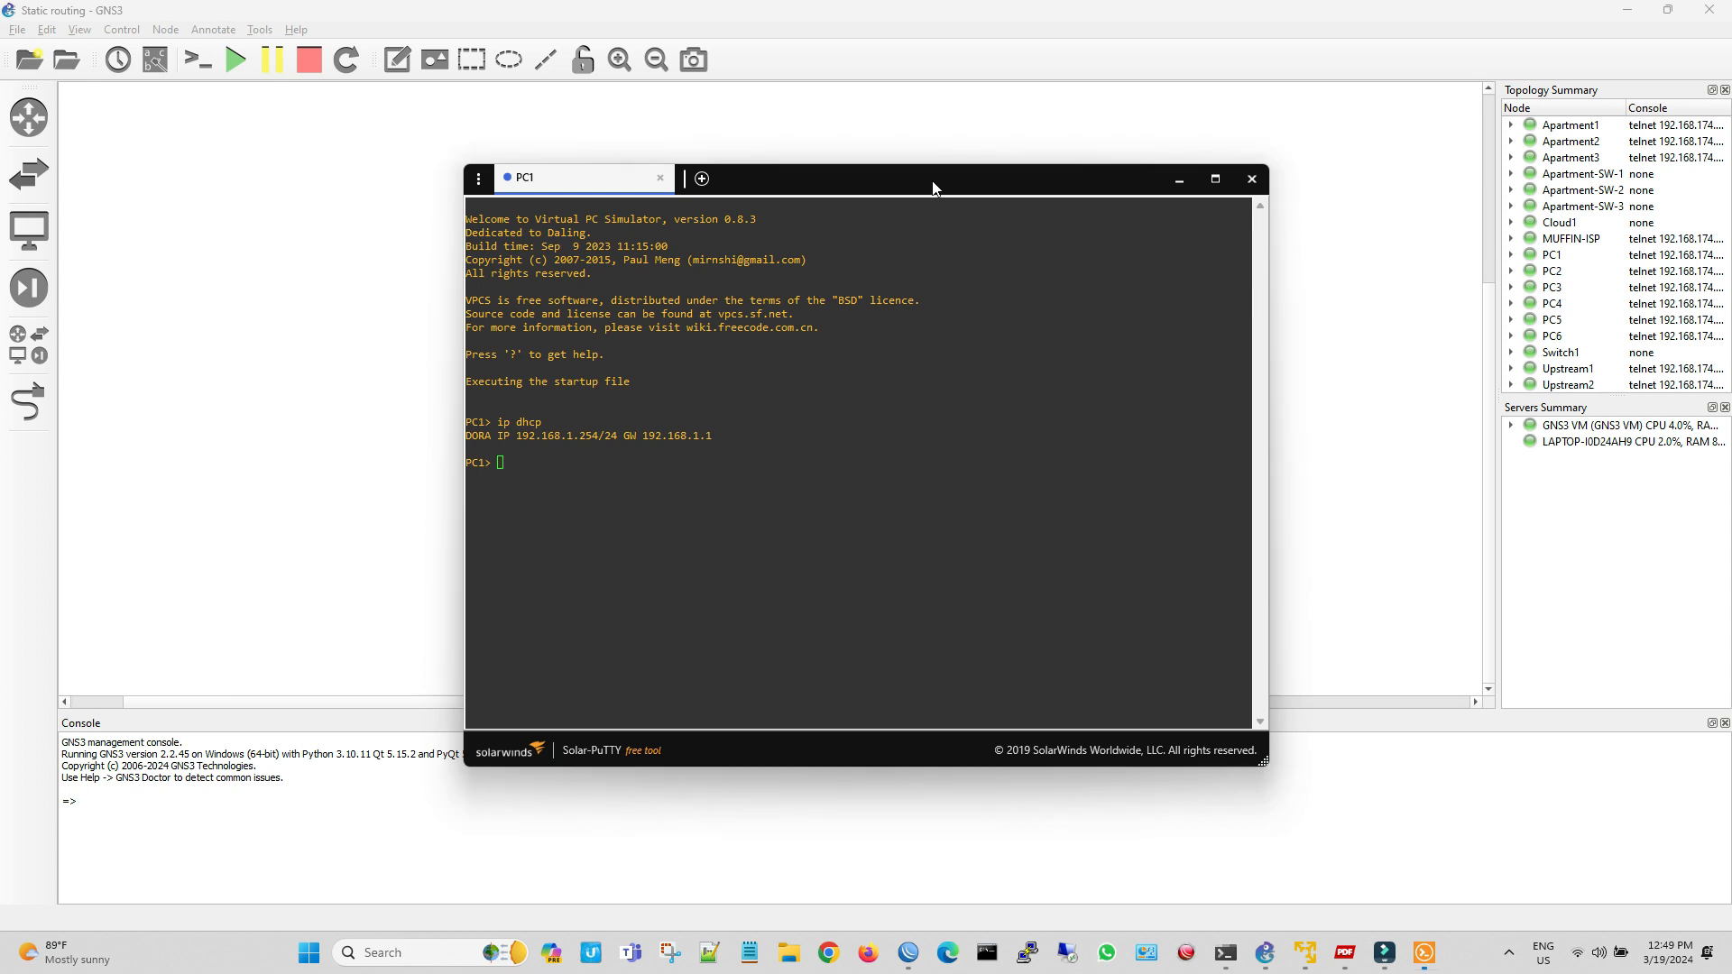
# Test PC1's internet access with "ping 8.8.8.8" and close its console
pyautogui.moveTo(933, 181); pyautogui.dragTo(1307, 149)
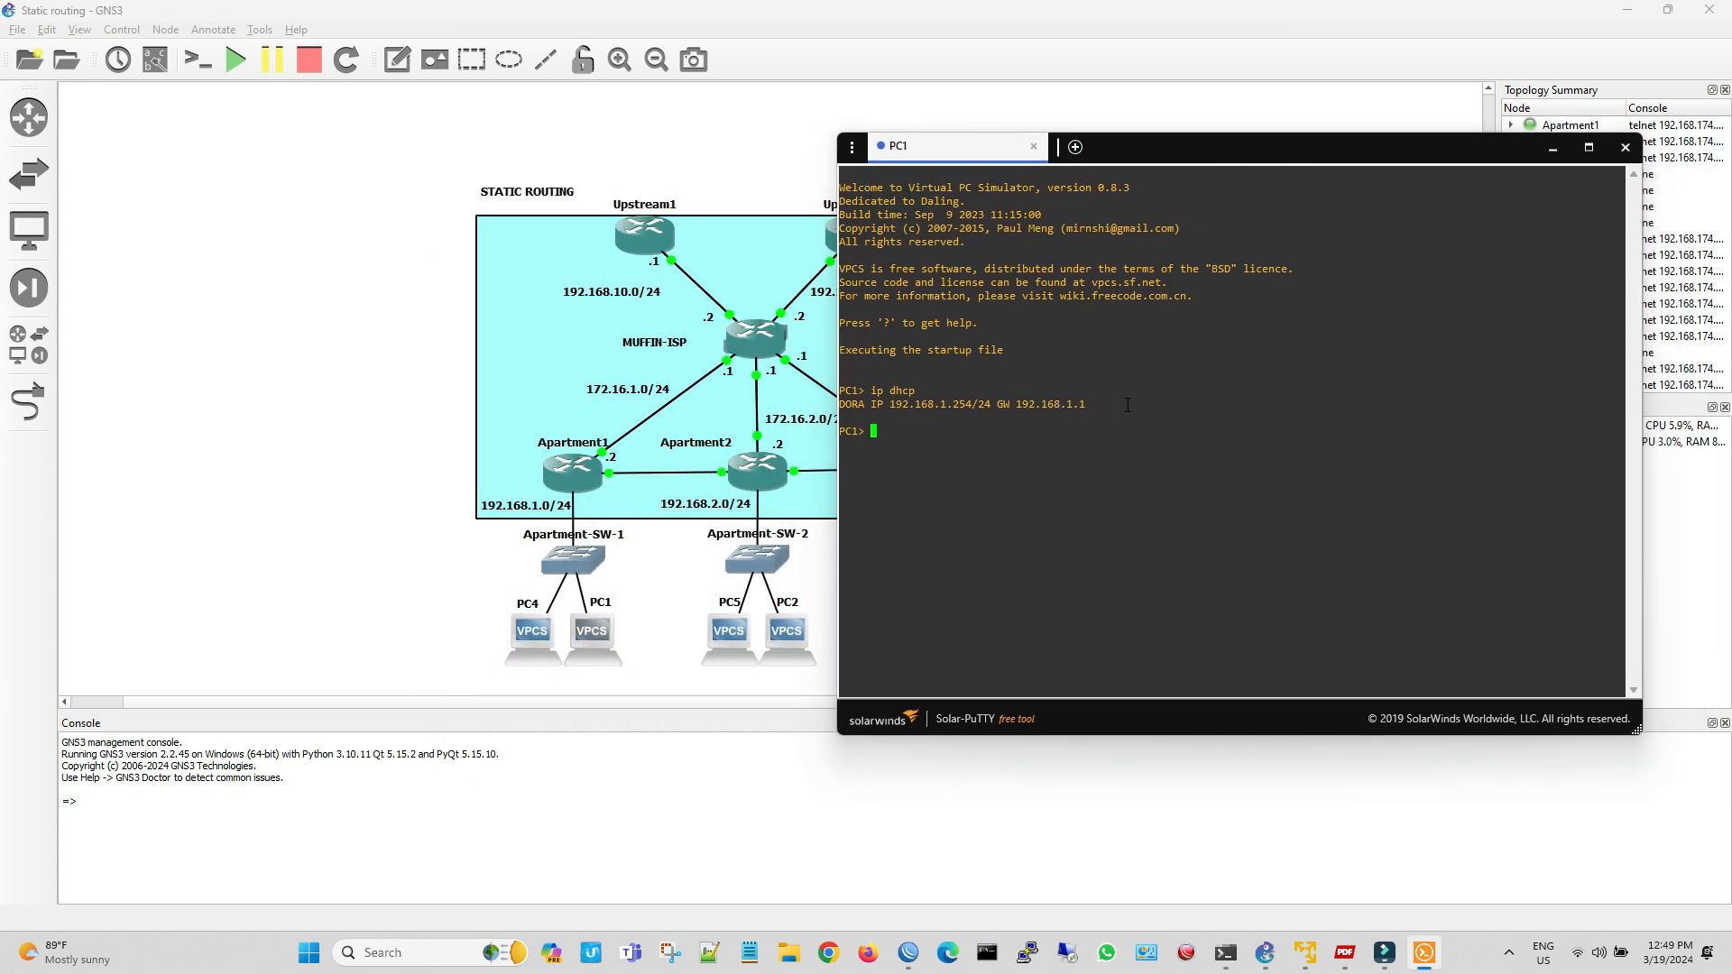
pyautogui.write('g 8.8.8.8')
pyautogui.press('Return')
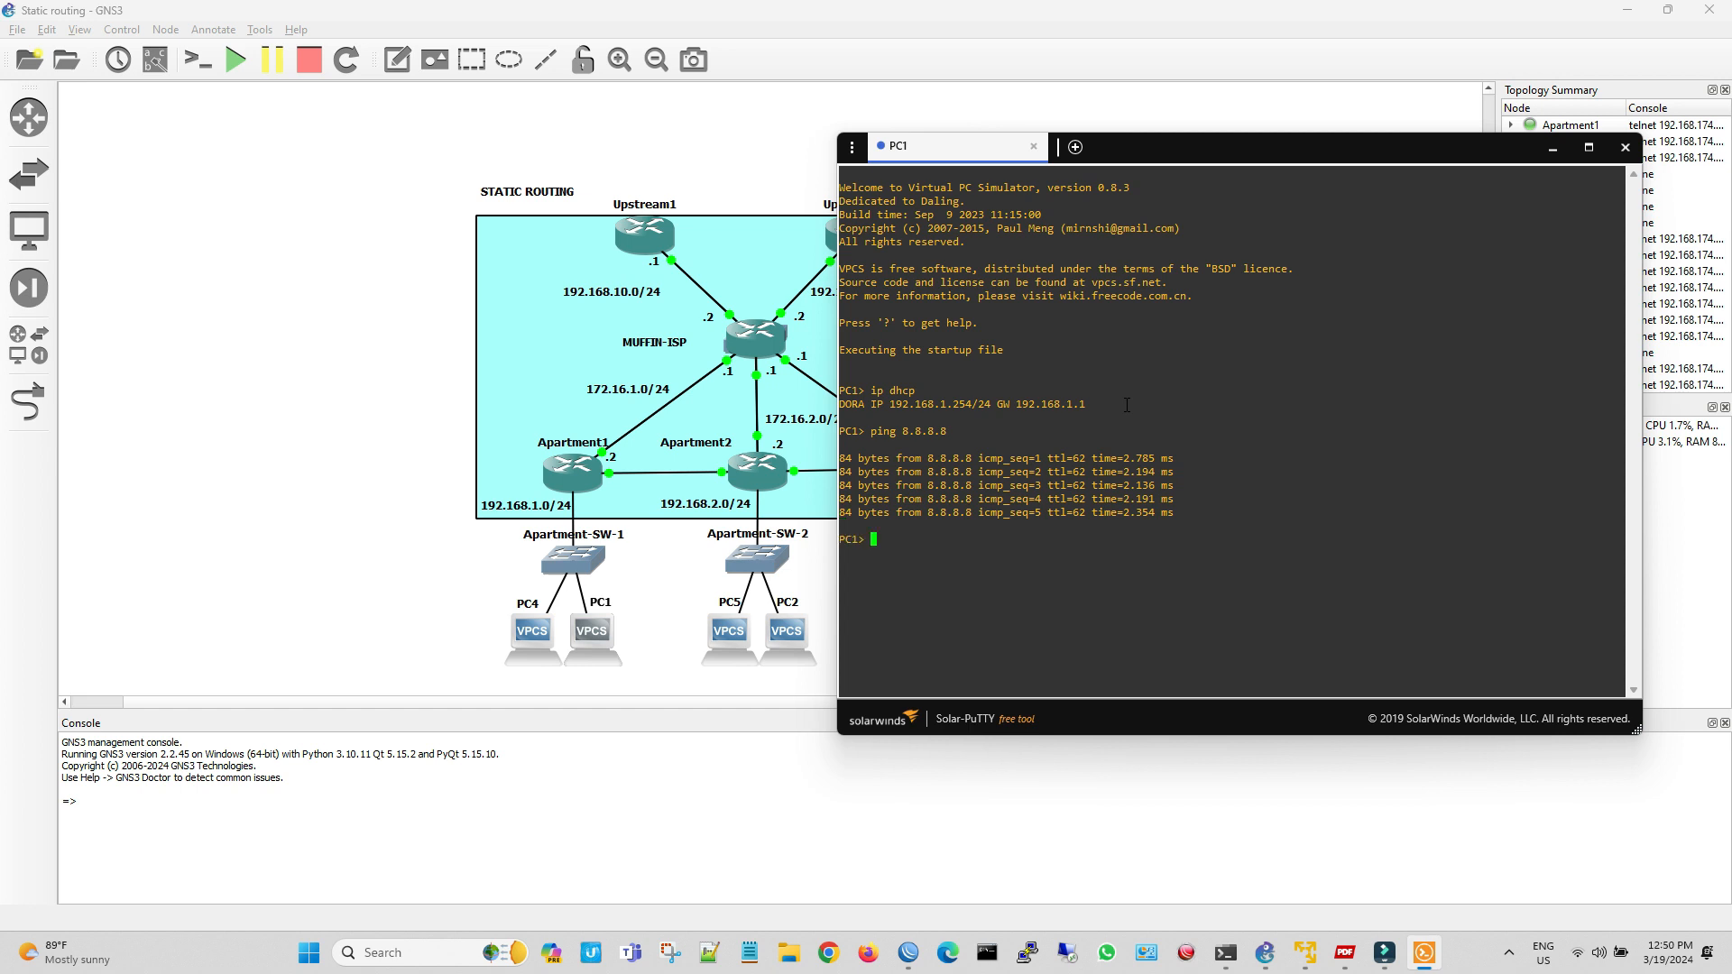
pyautogui.click(1625, 147)
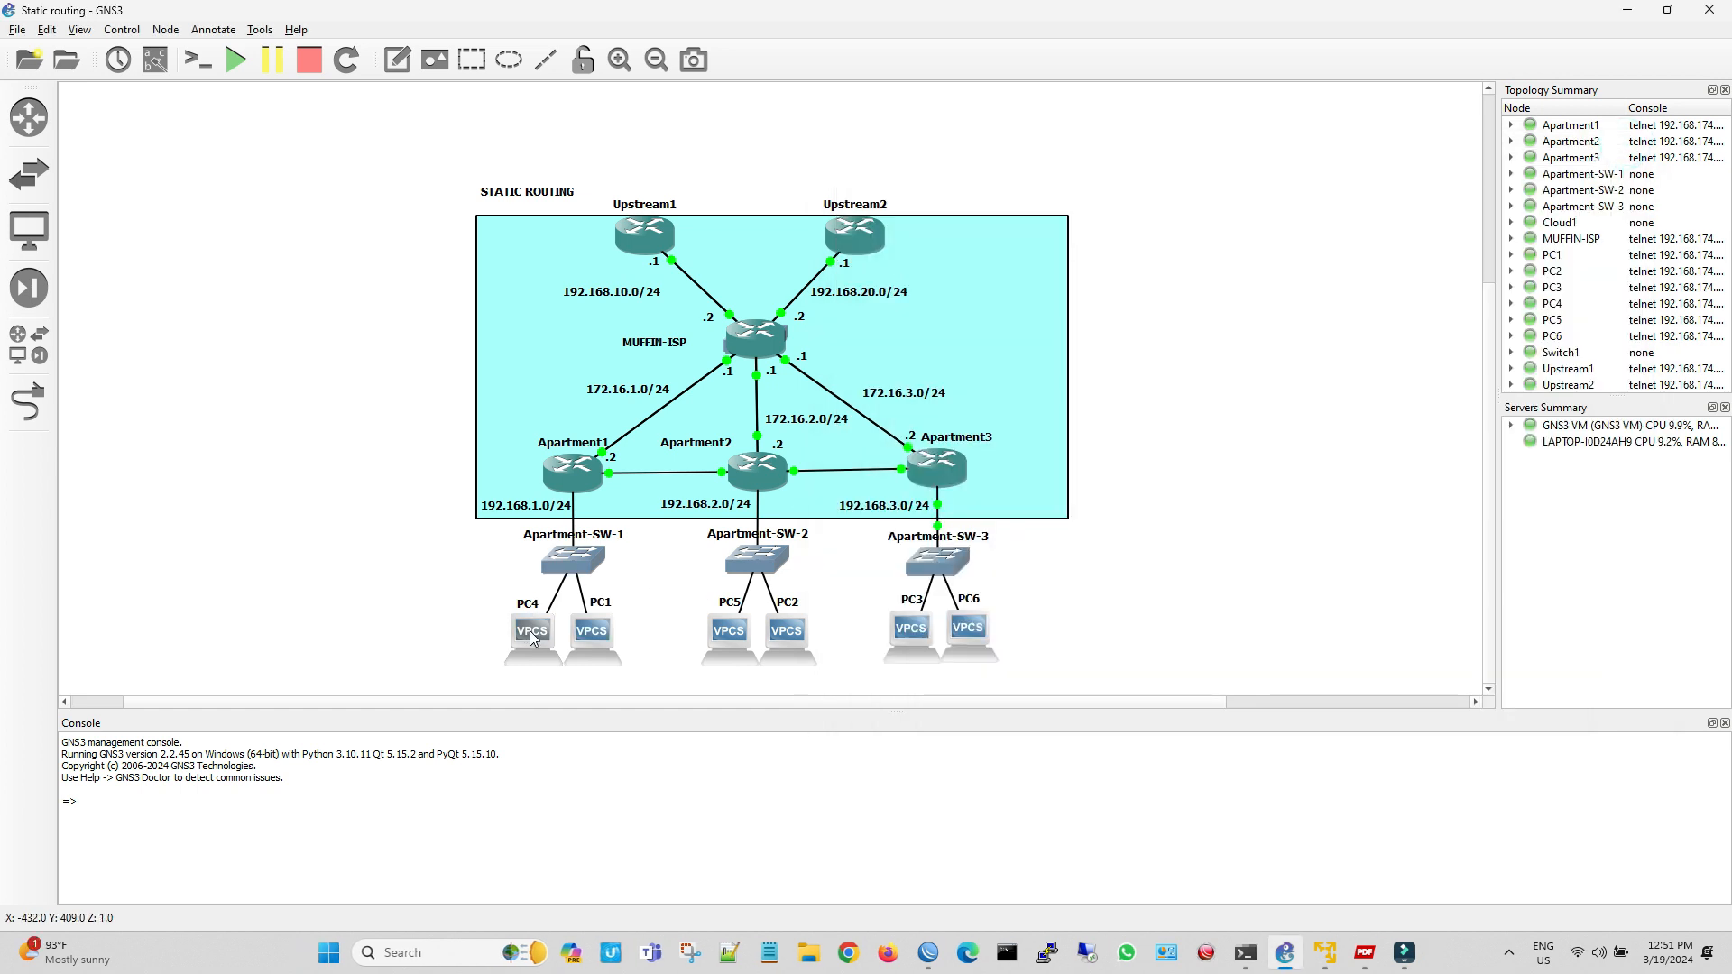
# Open PC4's console and request an address with "ip dhcp"
pyautogui.doubleClick(529, 632)
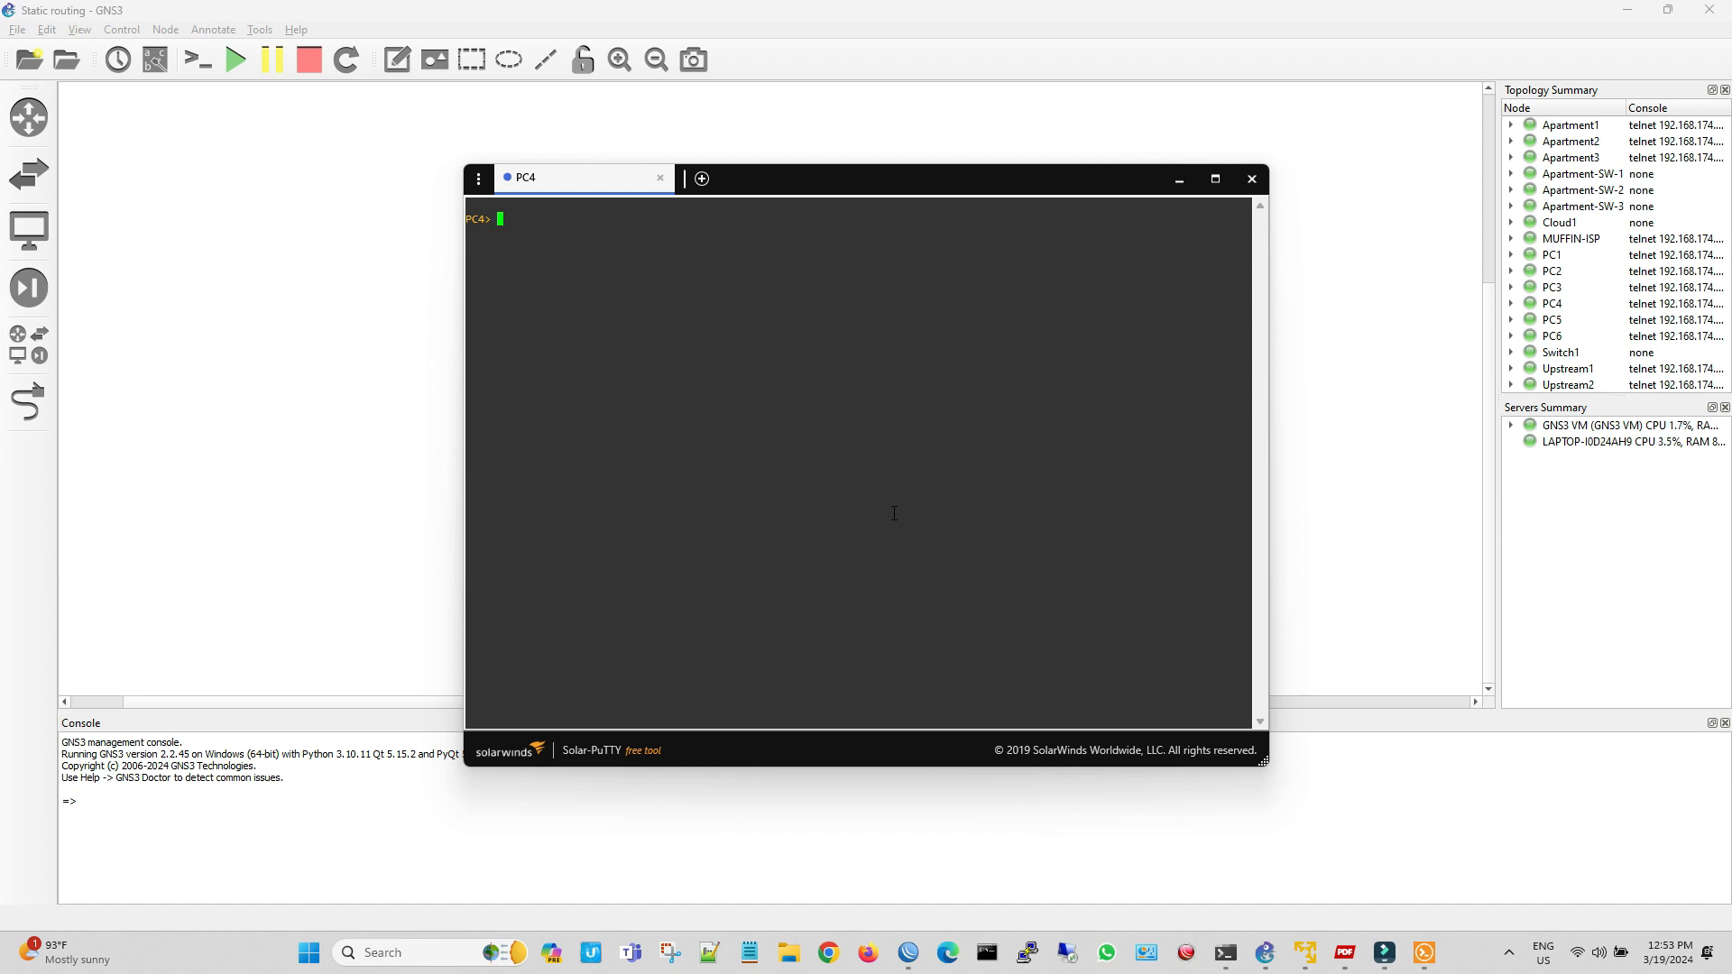
pyautogui.write('dhcp')
pyautogui.press('Return')
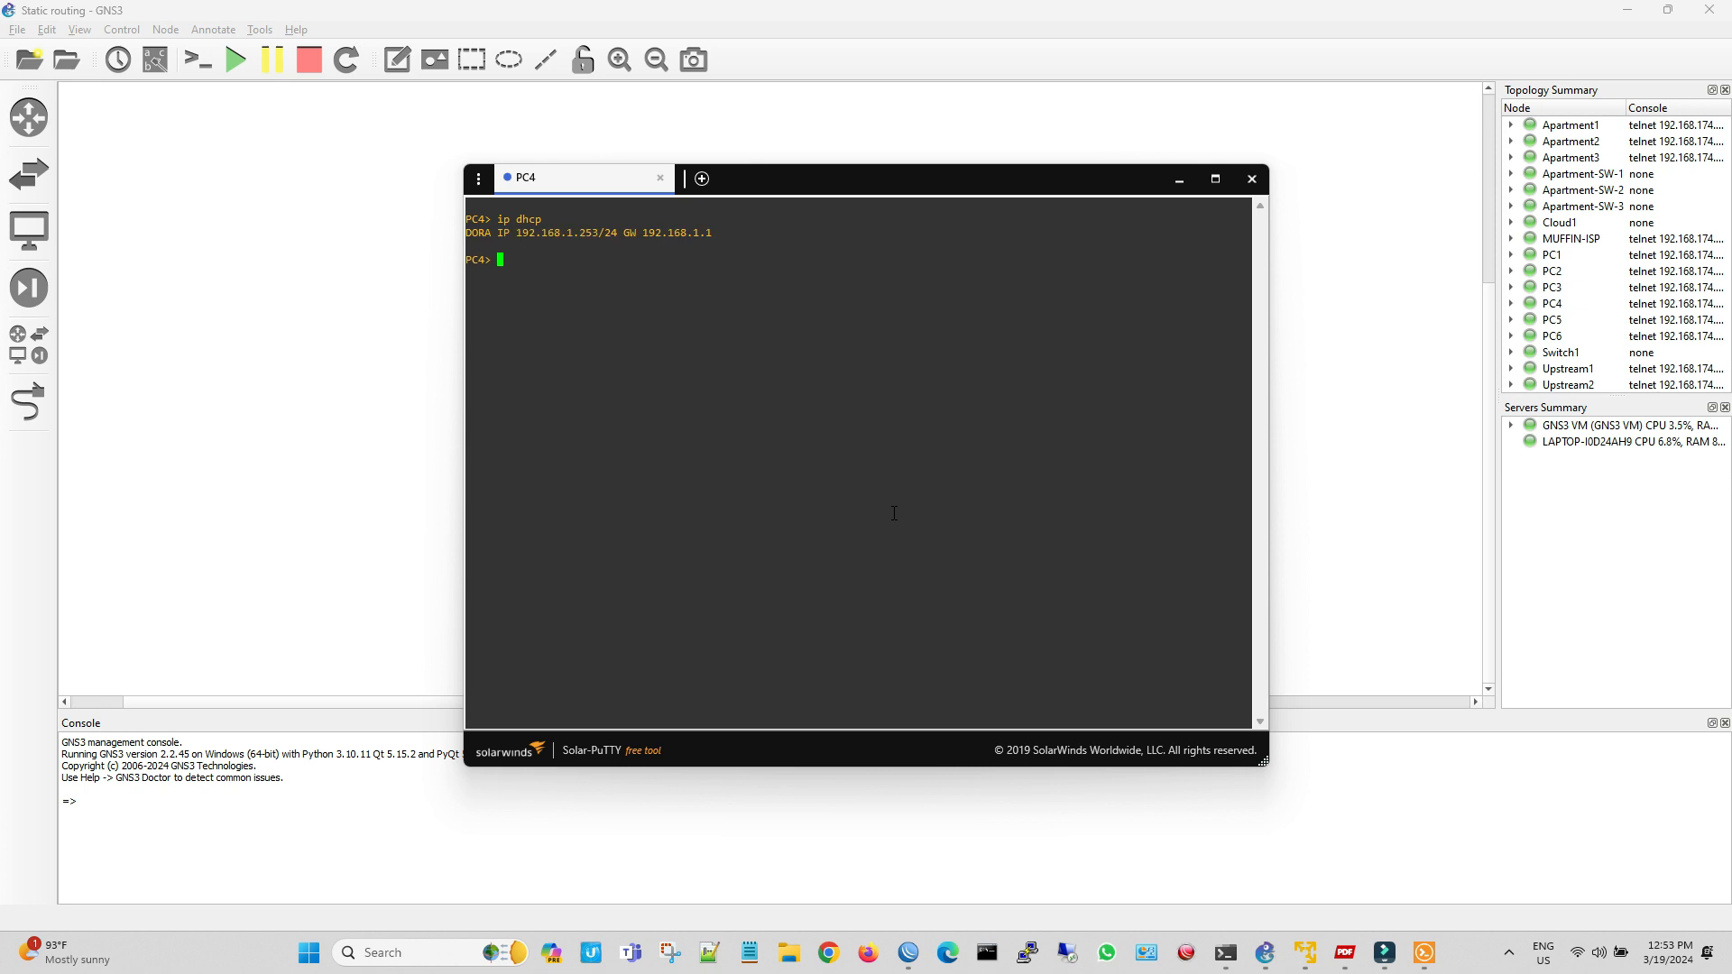
# Ping 8.8.8.8 from PC4 to test its internet access, and close the console
pyautogui.write('ping 8.8.8.8')
pyautogui.press('Return')
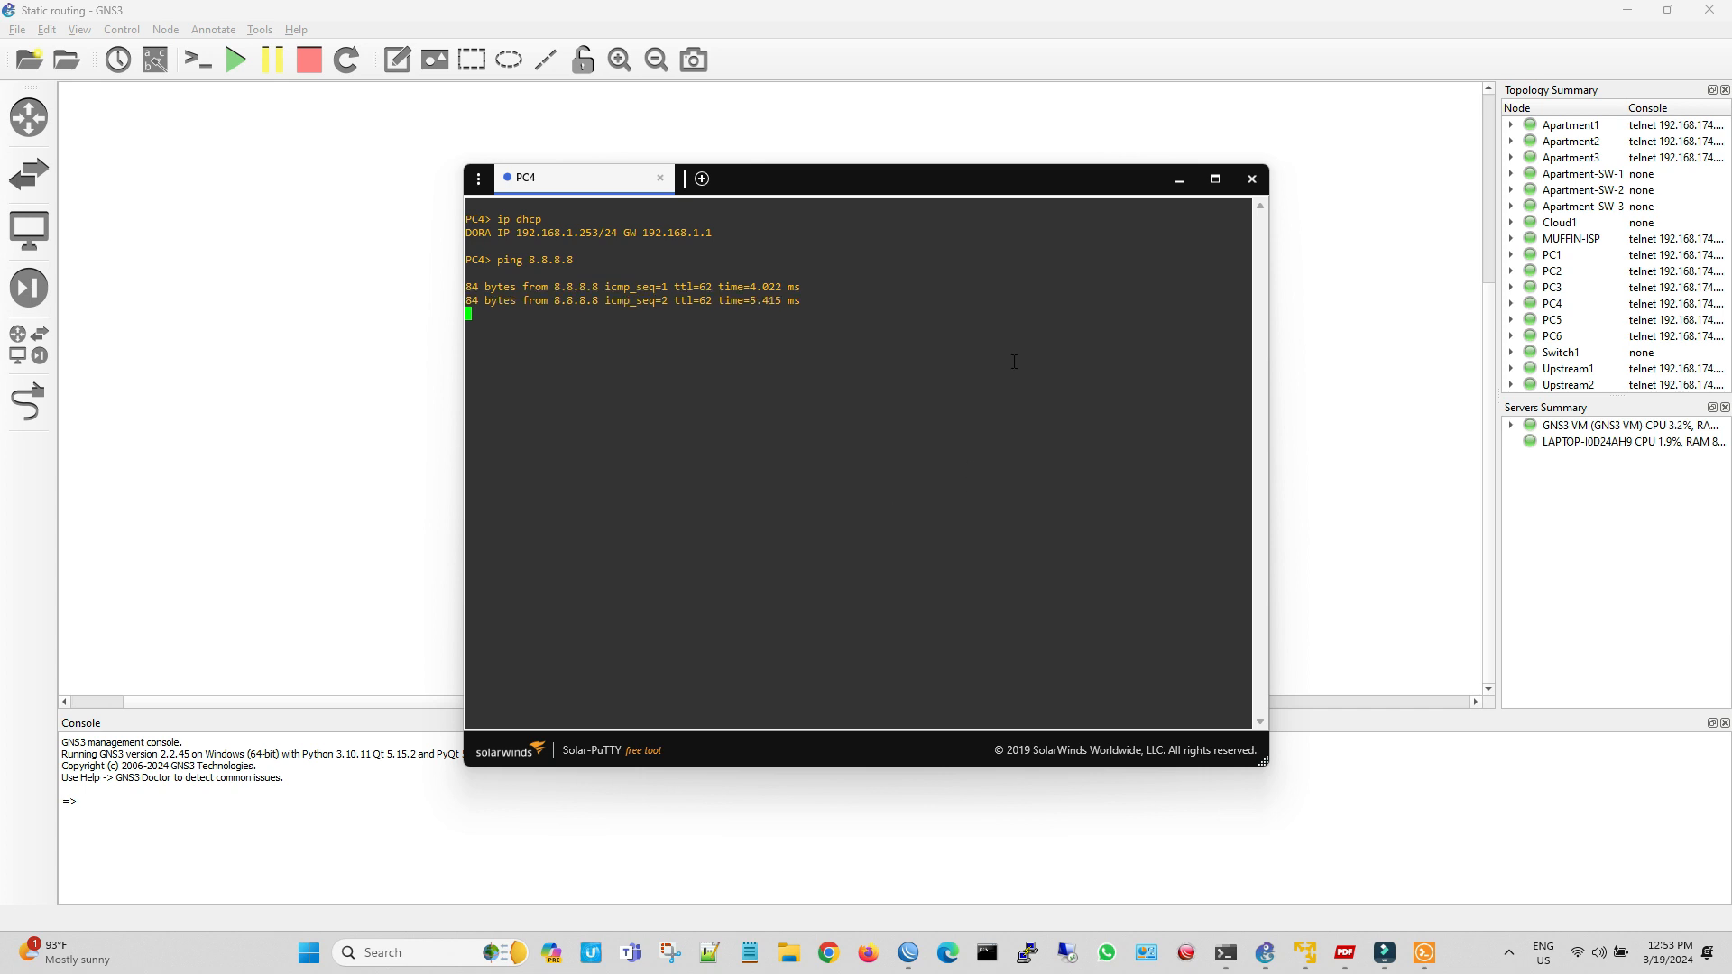
pyautogui.click(1250, 180)
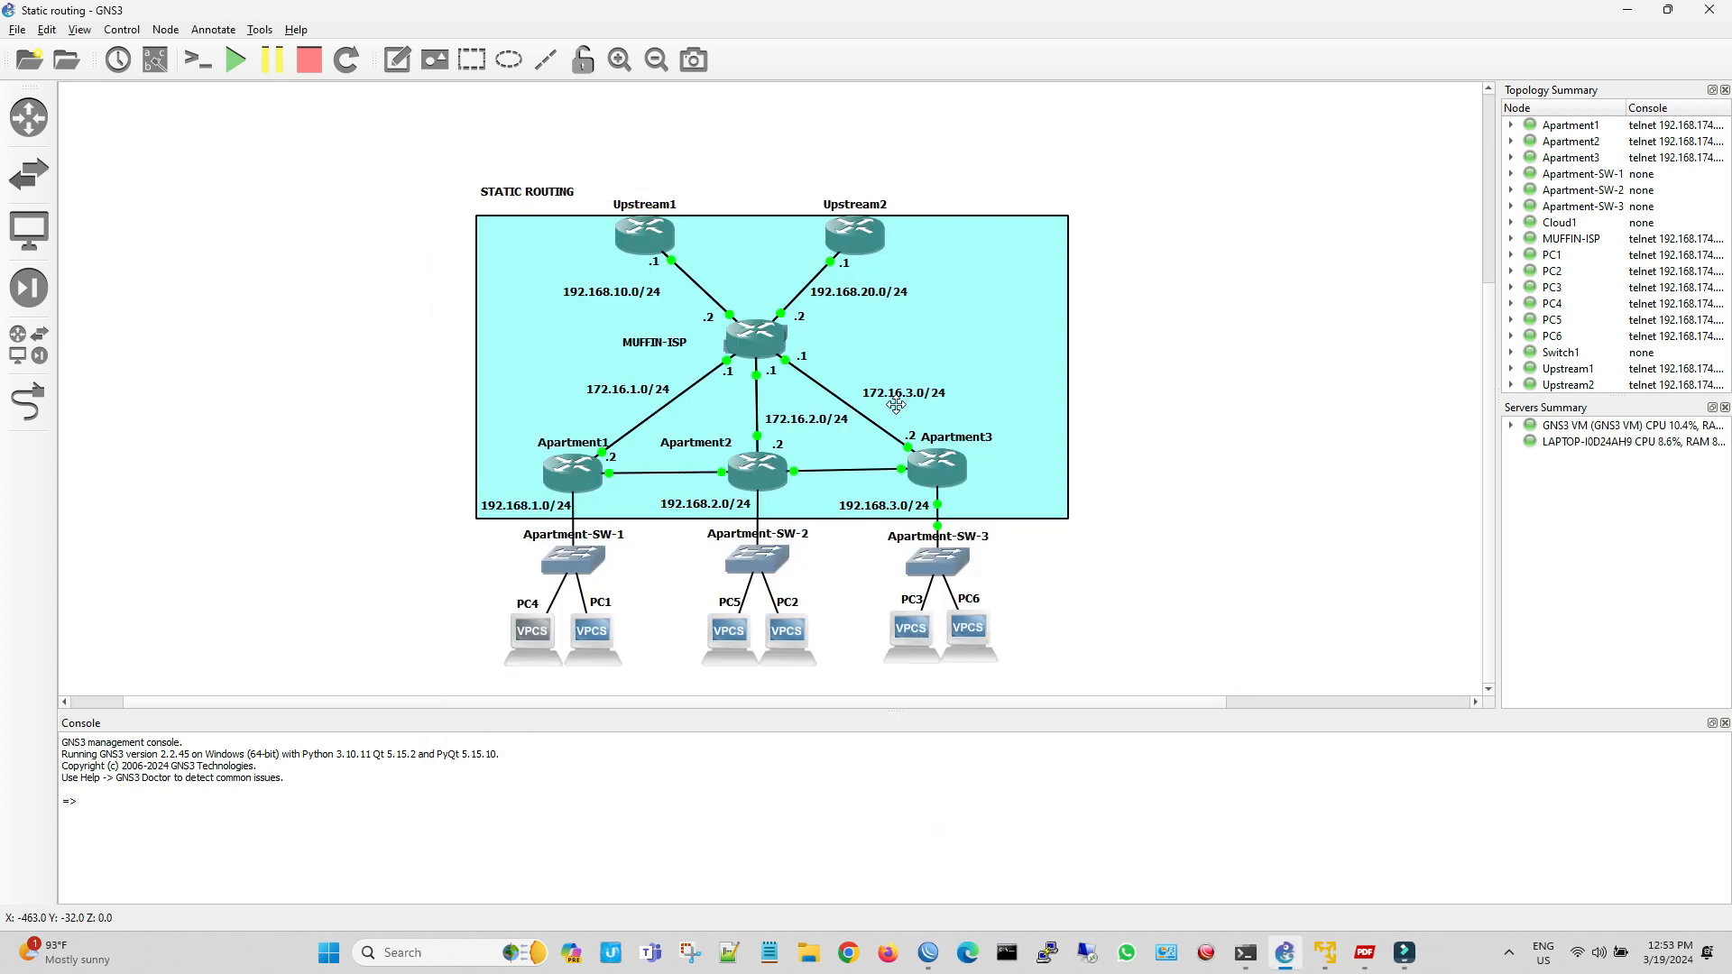
# Switch to Apartment1's WinBox session and examine the DHCP server's leases for the local devices
pyautogui.click(928, 952)
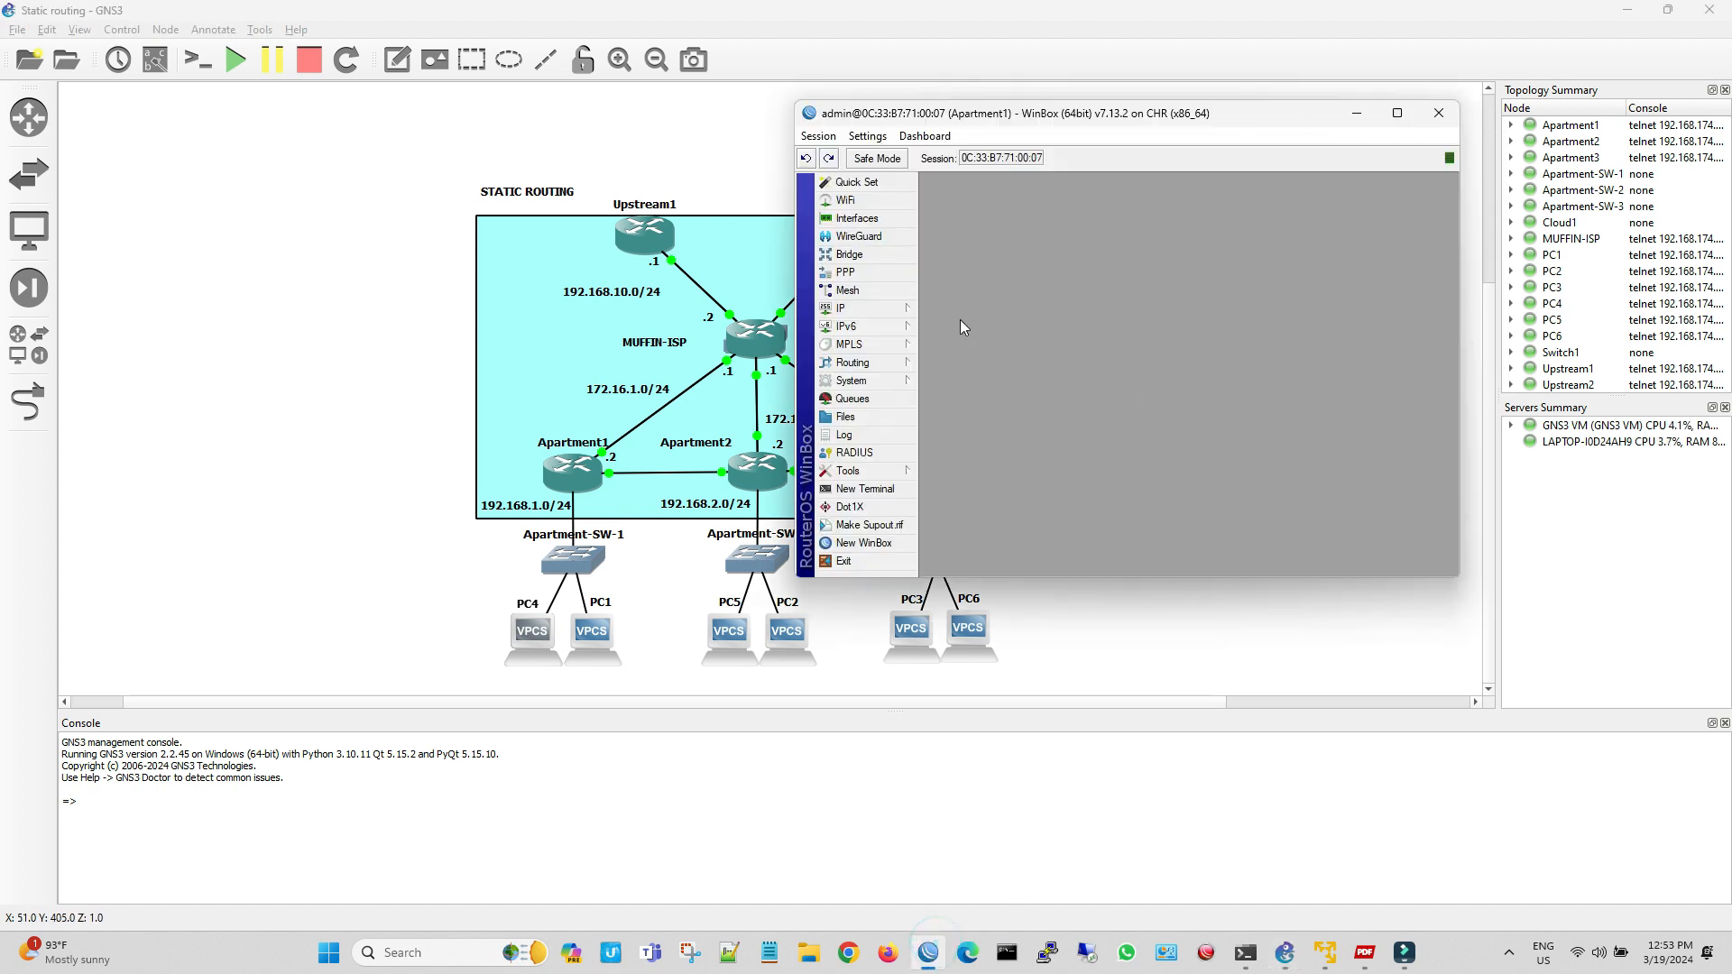
pyautogui.click(864, 310)
pyautogui.click(997, 397)
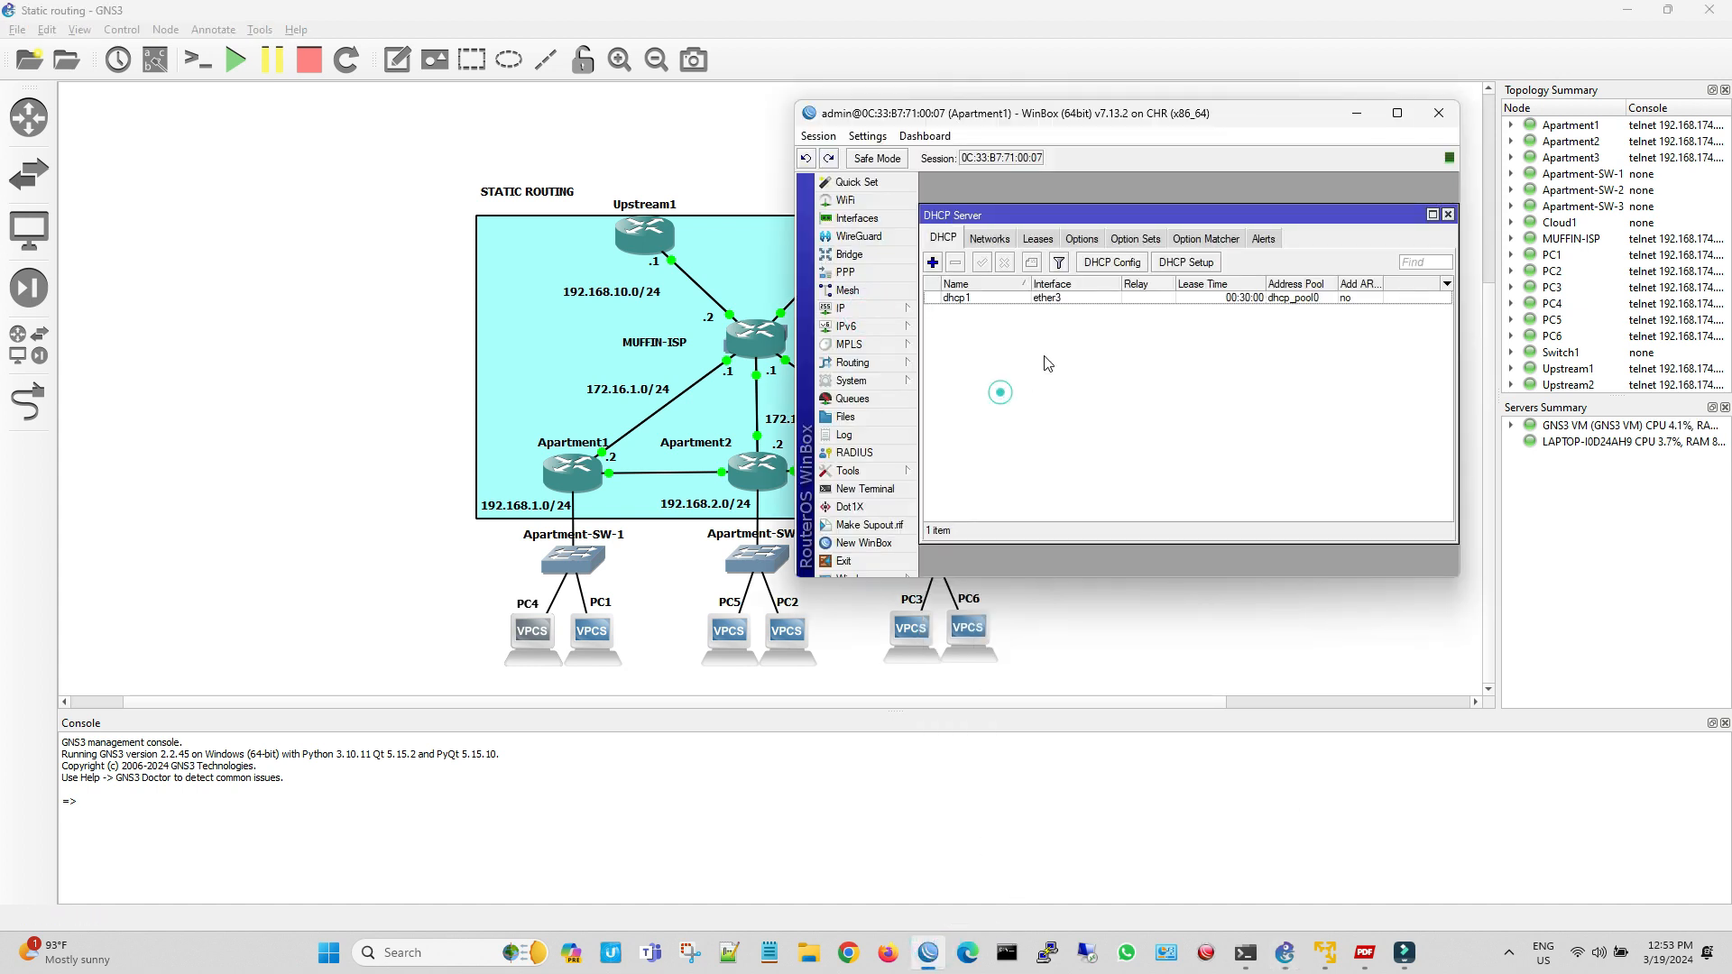
pyautogui.click(1036, 240)
pyautogui.moveTo(1108, 512)
pyautogui.mouseDown()
pyautogui.moveTo(1170, 513)
pyautogui.moveTo(1116, 514)
pyautogui.mouseUp()
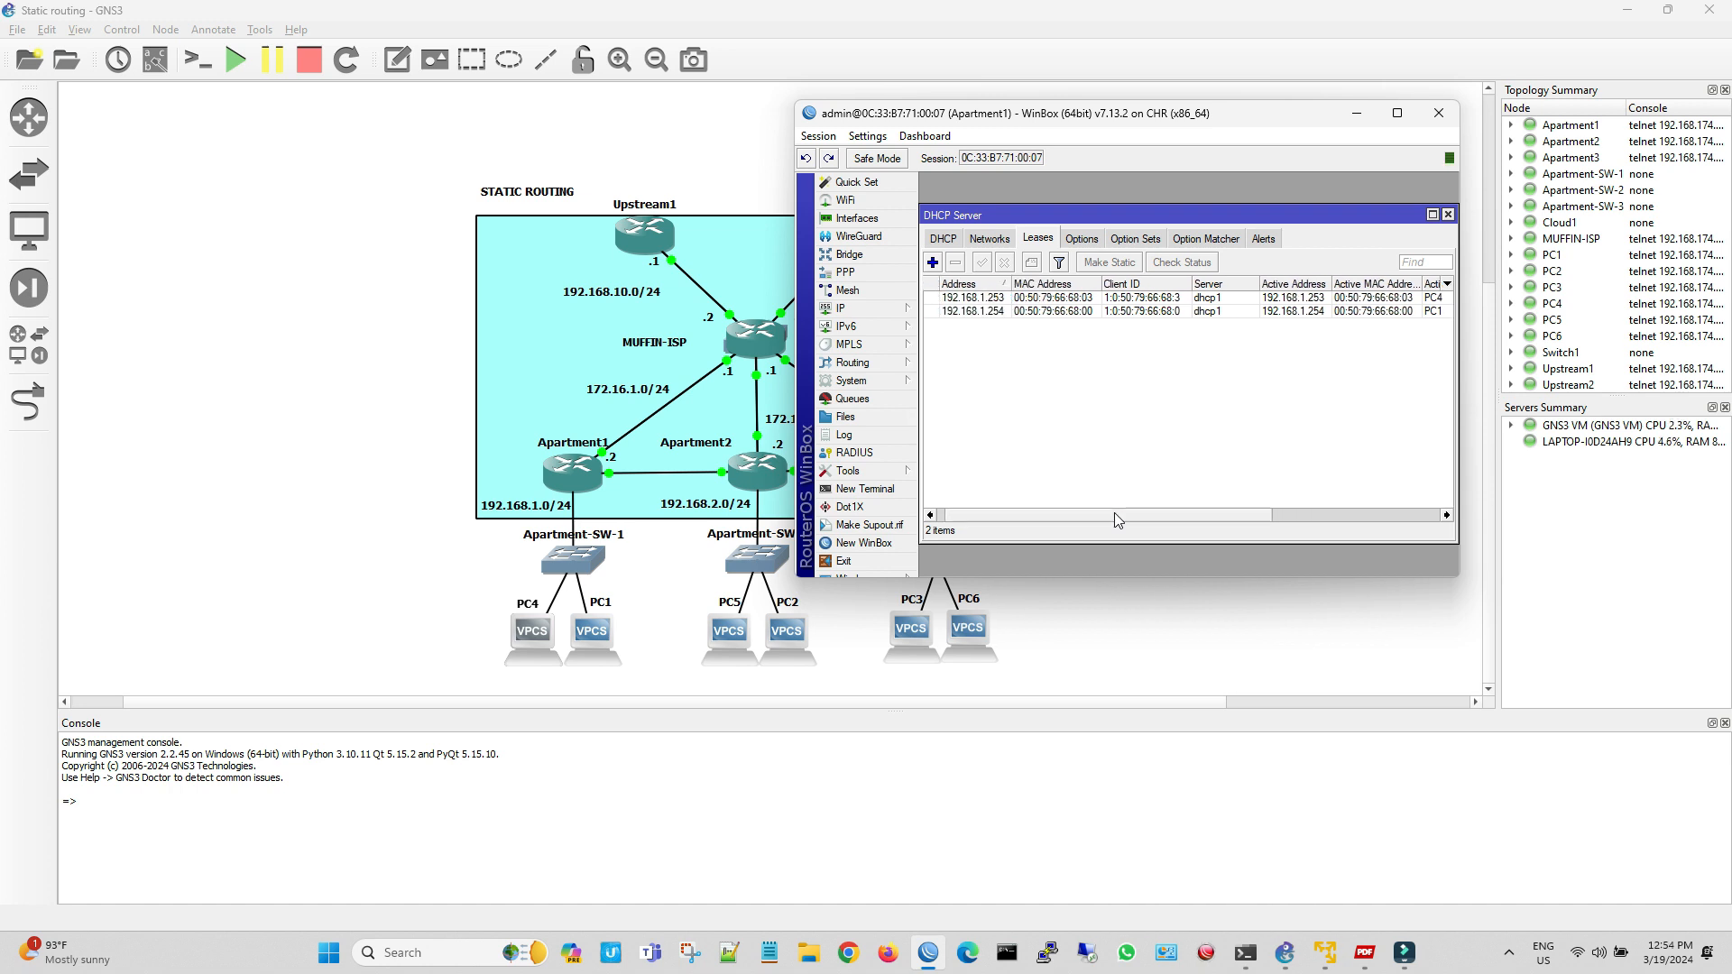
pyautogui.moveTo(1242, 516); pyautogui.dragTo(1253, 515)
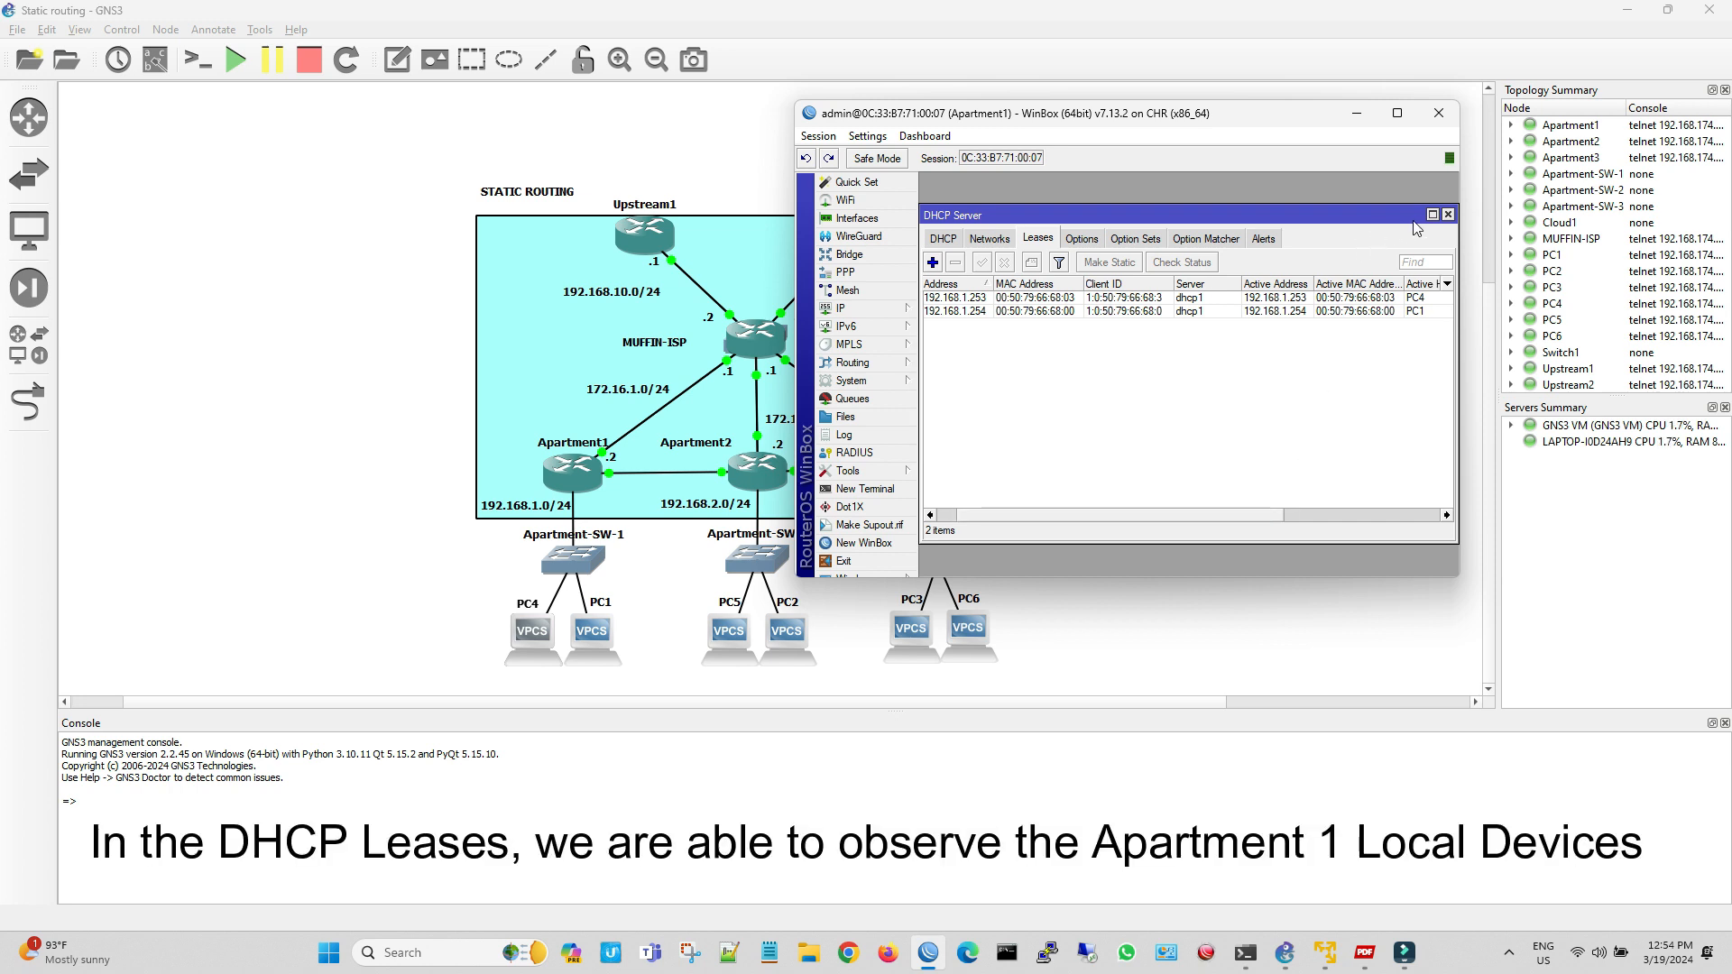
# Open Apartment1's IP route list and widen it to examine the point-to-point, local and default routes
pyautogui.moveTo(1219, 117); pyautogui.dragTo(1127, 133)
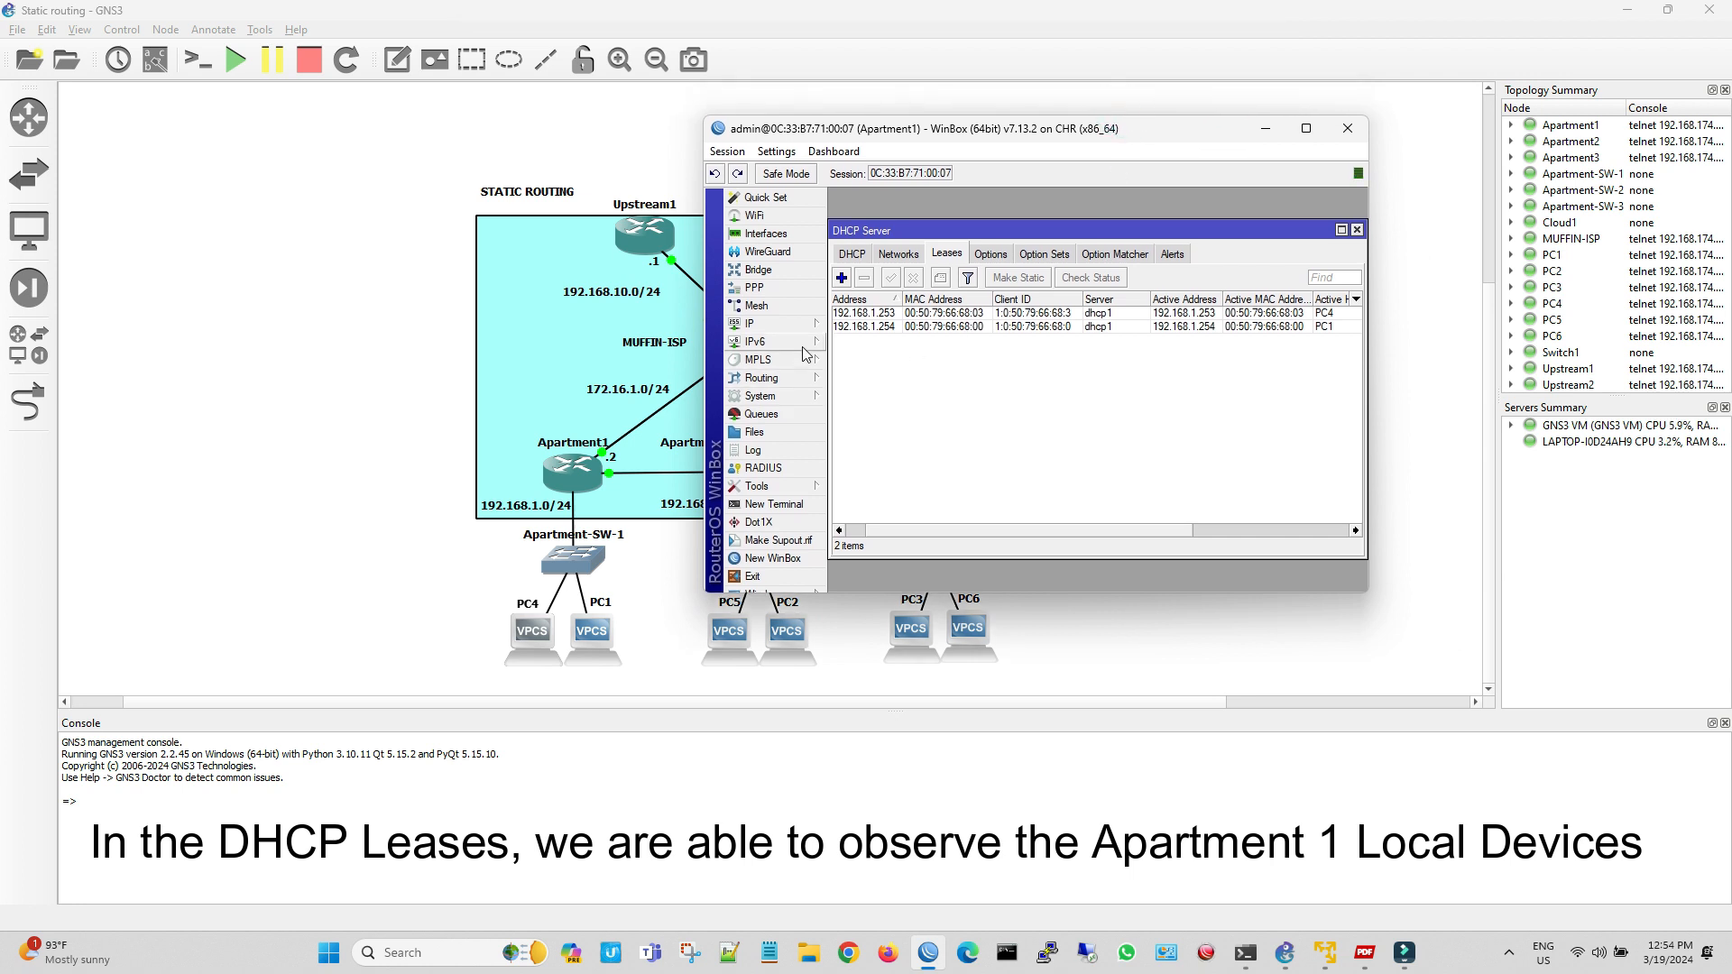
pyautogui.click(794, 324)
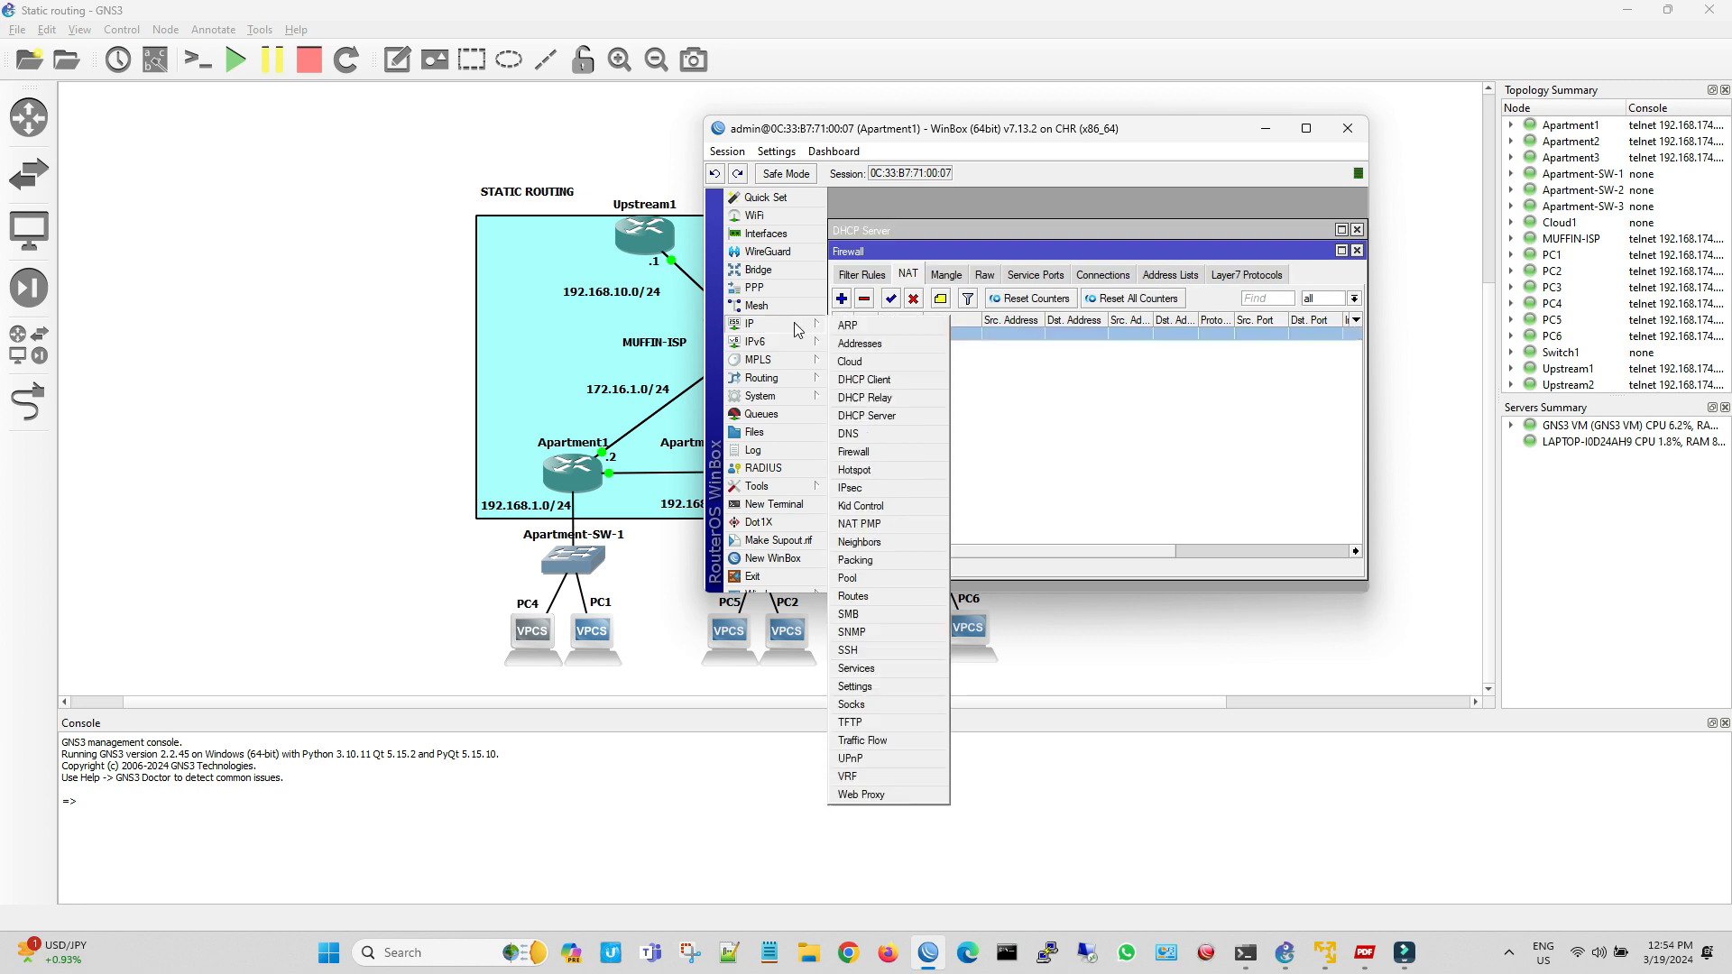
pyautogui.click(864, 600)
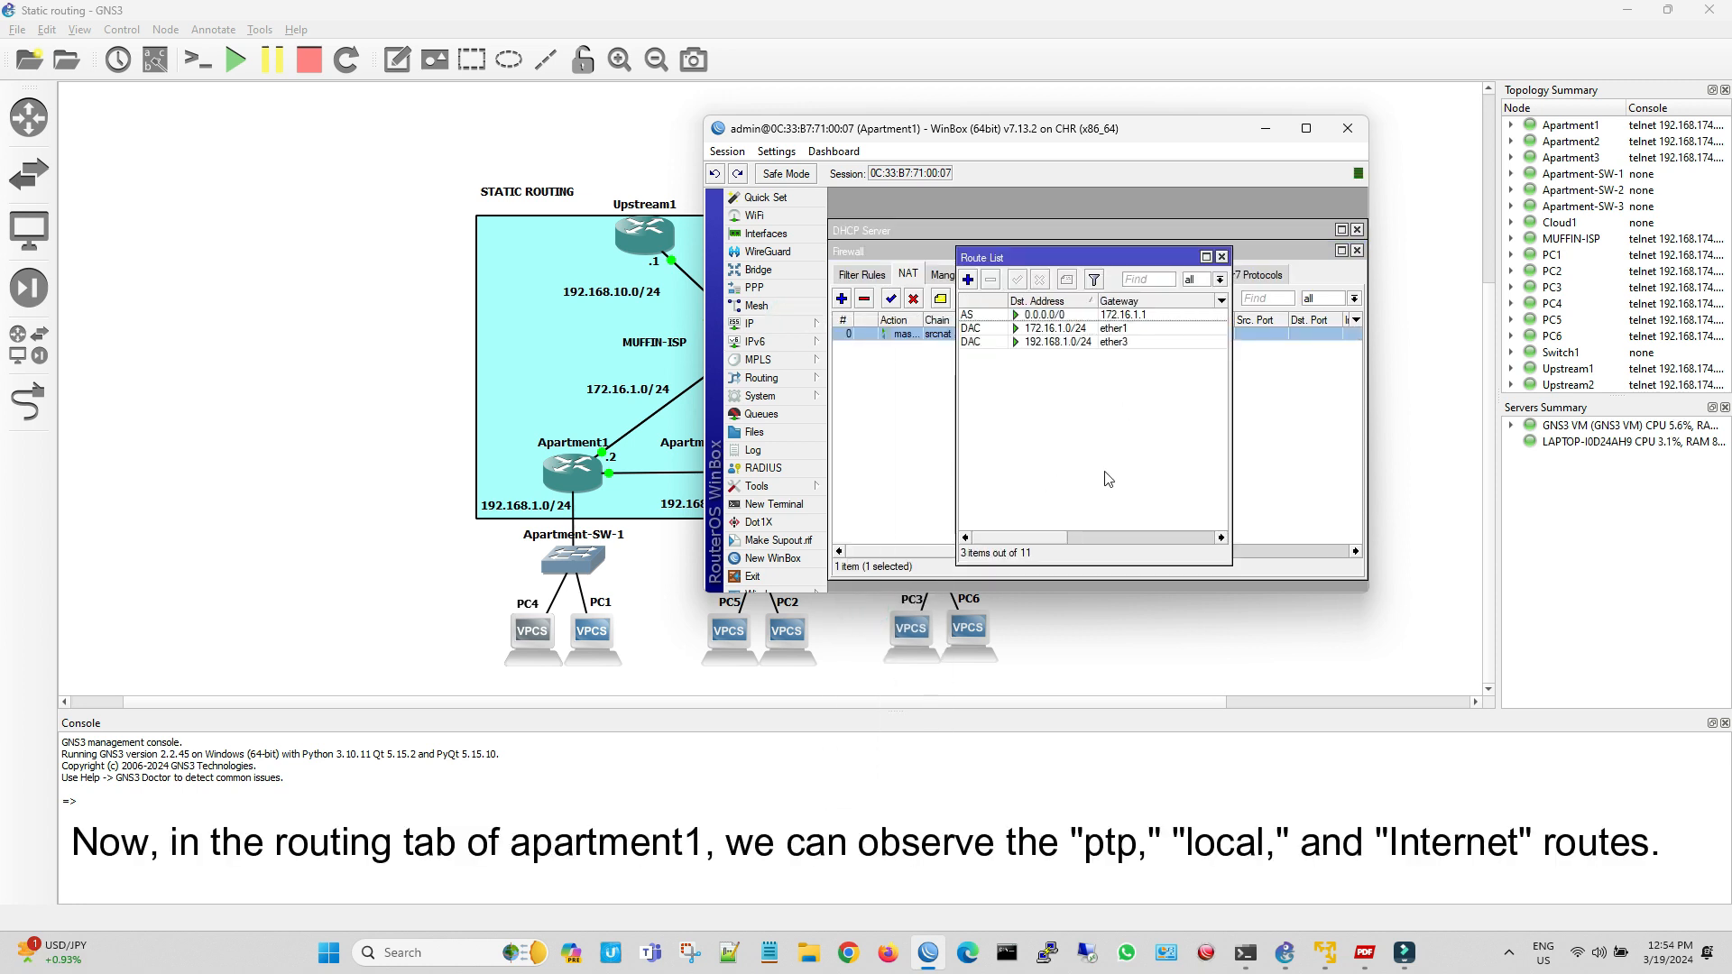
pyautogui.moveTo(1231, 354); pyautogui.dragTo(1373, 354)
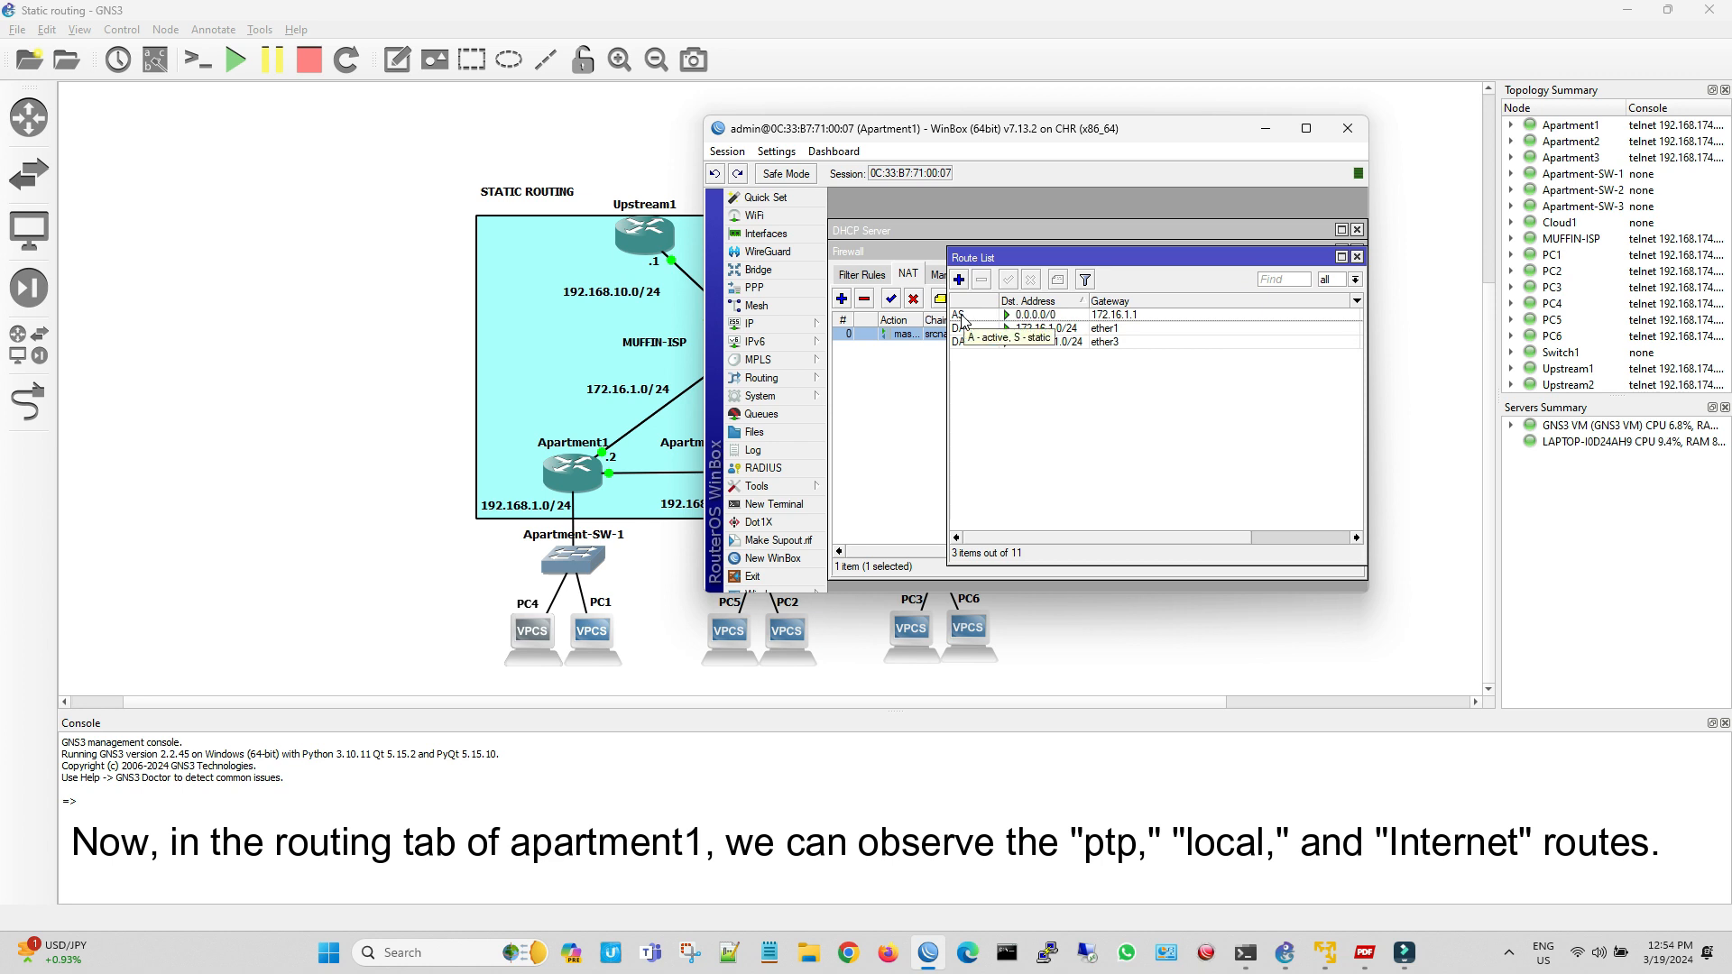